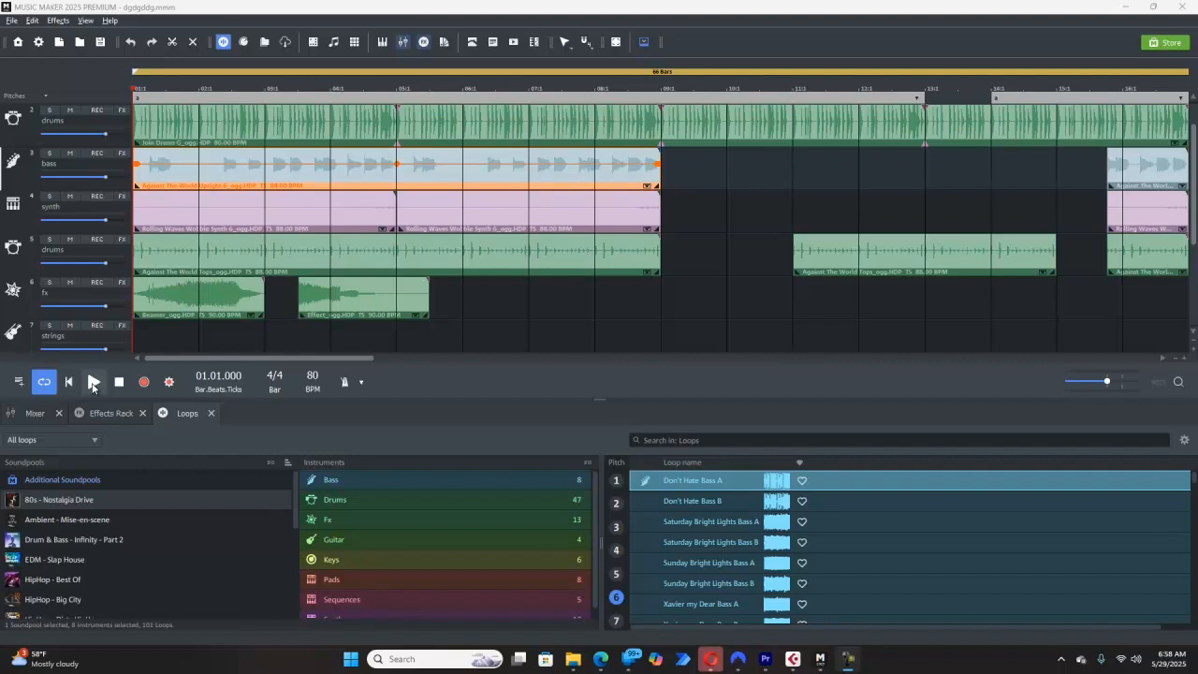
# Save the current project under its existing name
pyautogui.click(12, 19)
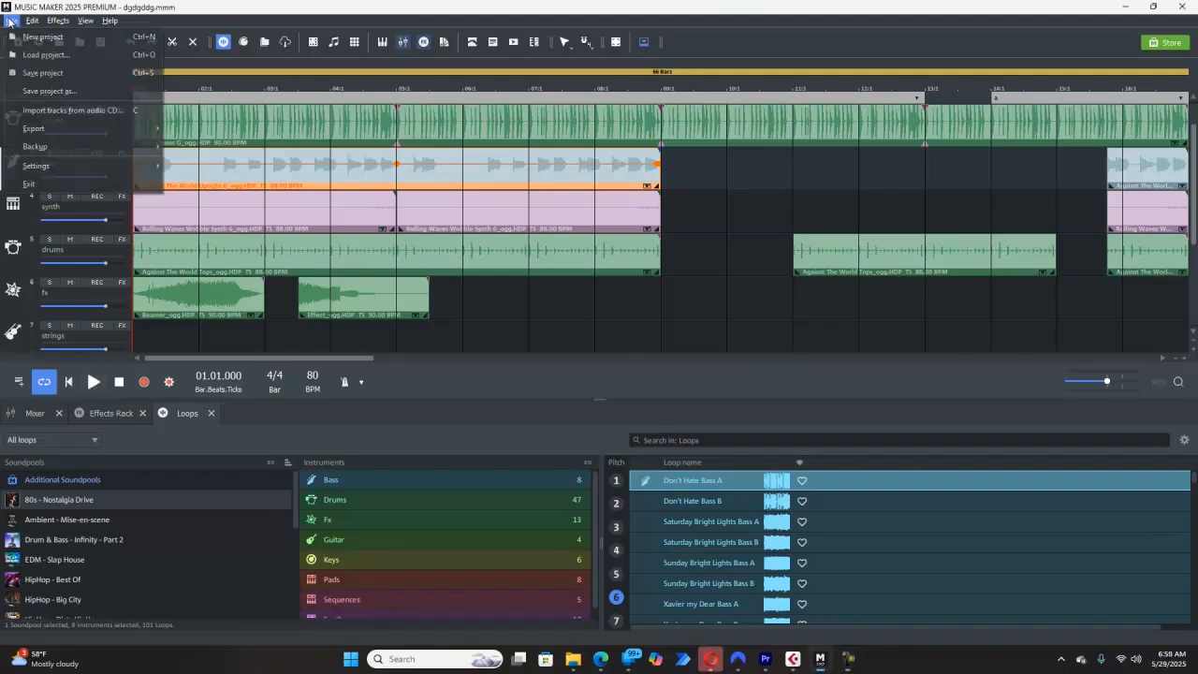
pyautogui.click(49, 73)
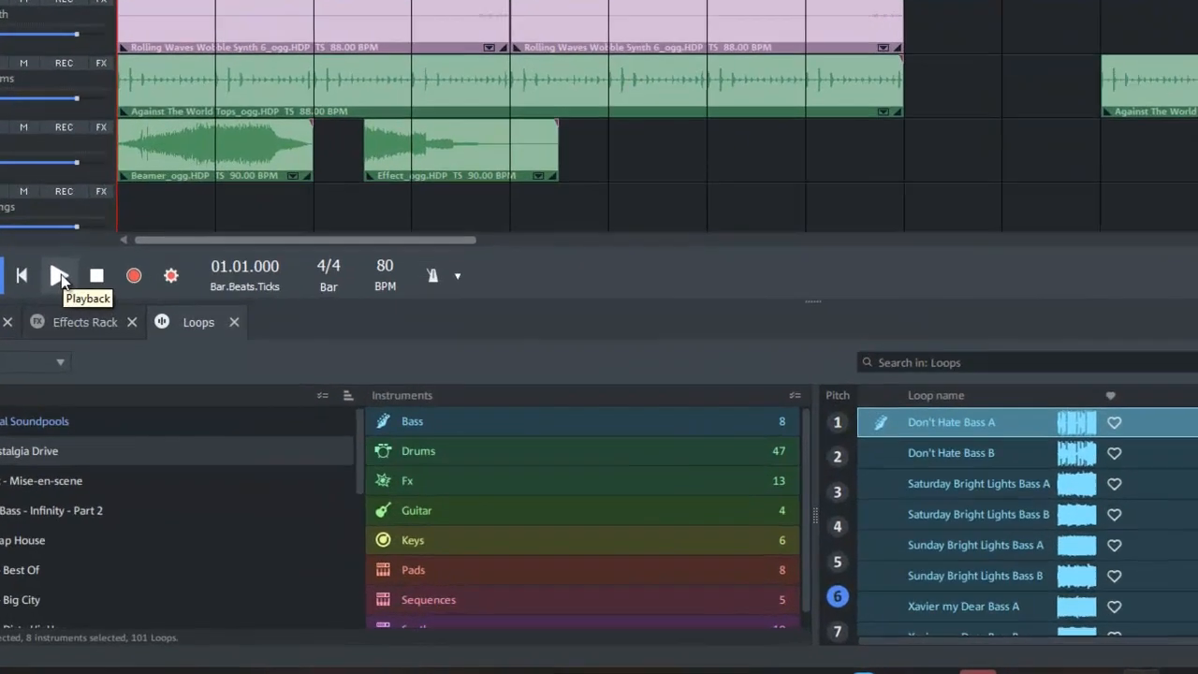
# Play the arrangement from the start, review all of its tracks during playback, and stop it
pyautogui.click(59, 276)
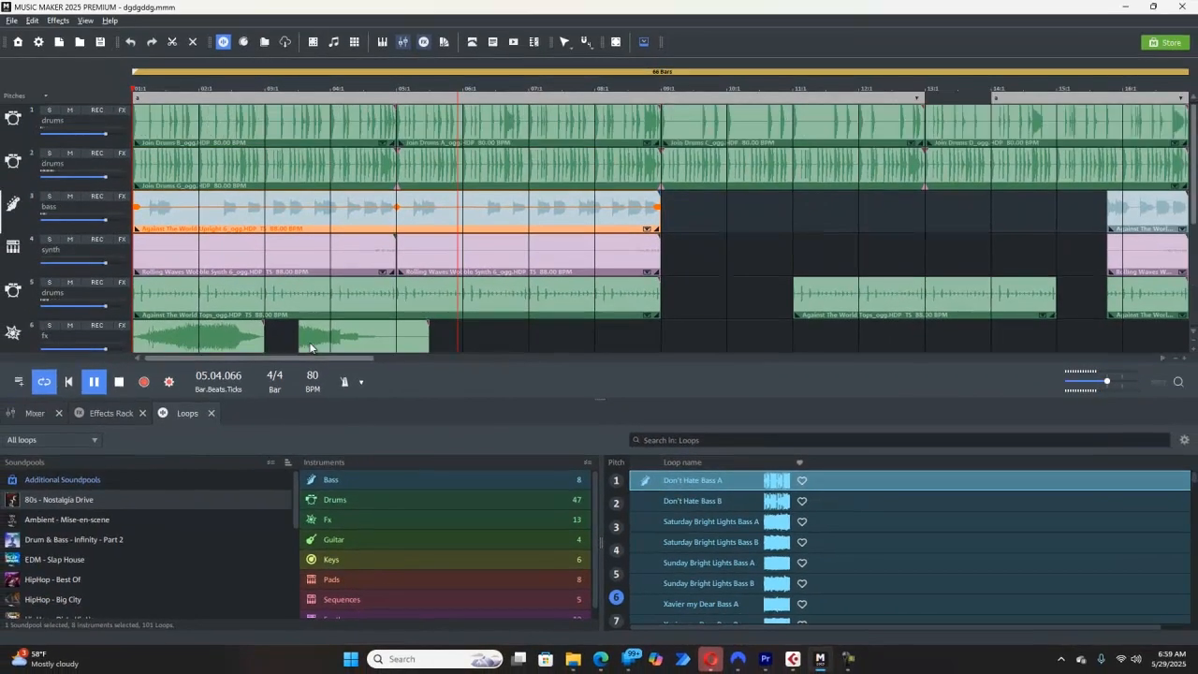
pyautogui.scroll(-5, 310, 348)
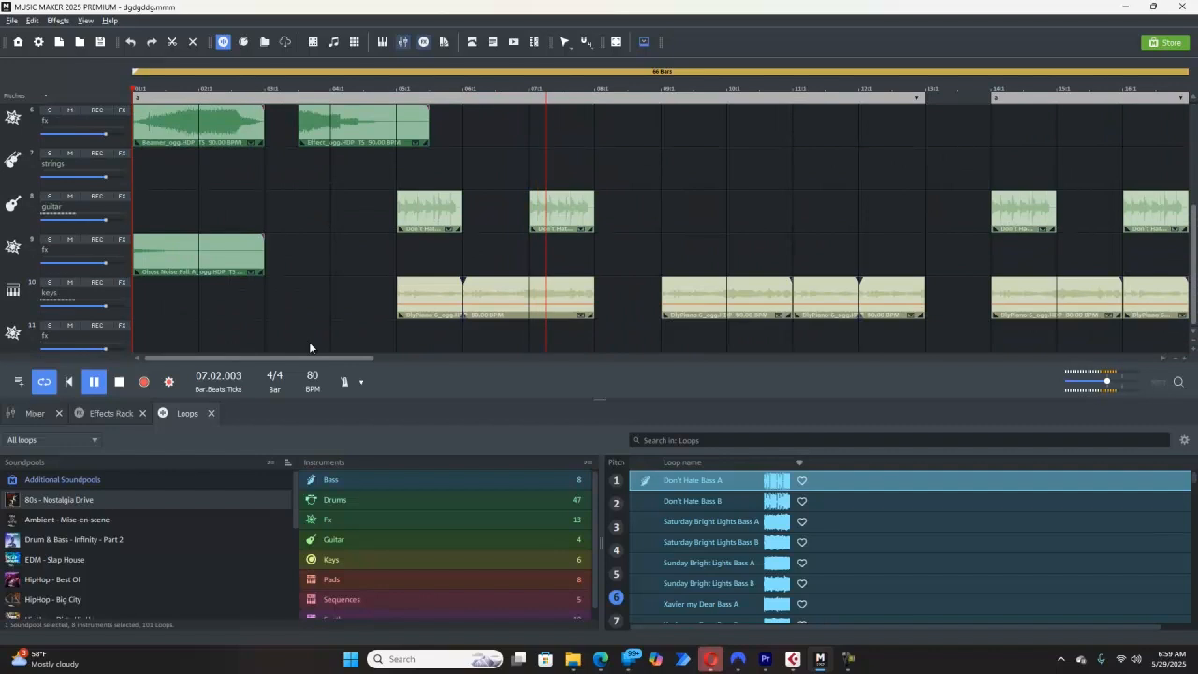
pyautogui.scroll(3, 310, 347)
pyautogui.scroll(2, 309, 347)
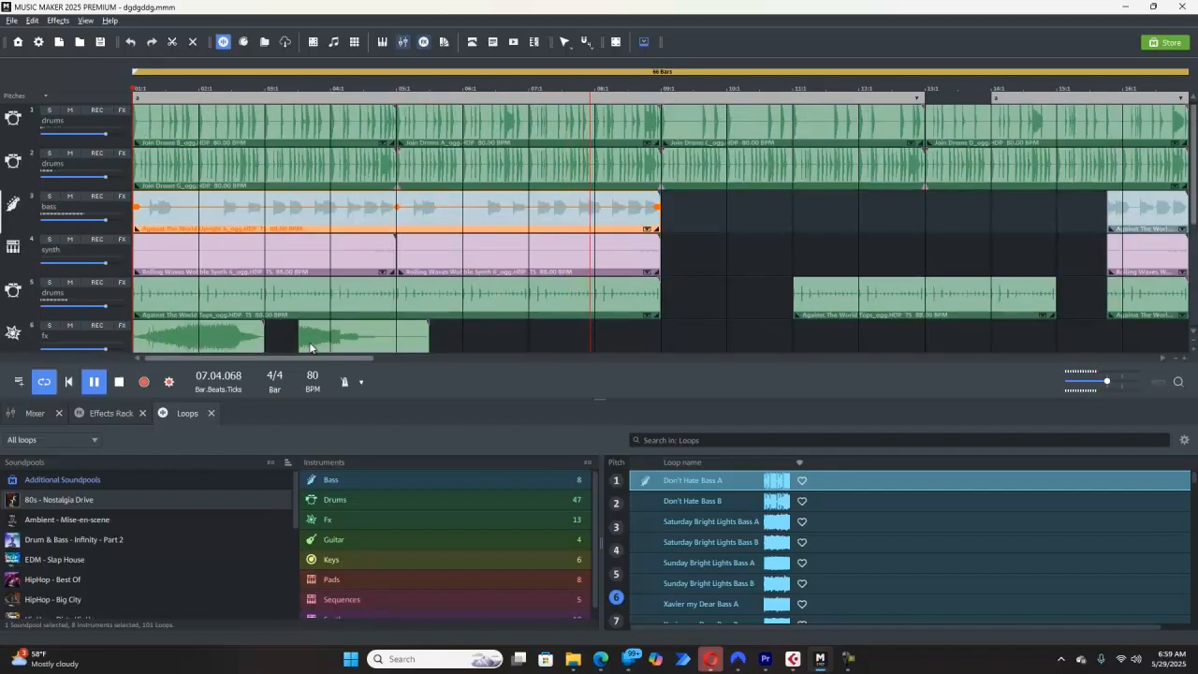
pyautogui.click(119, 381)
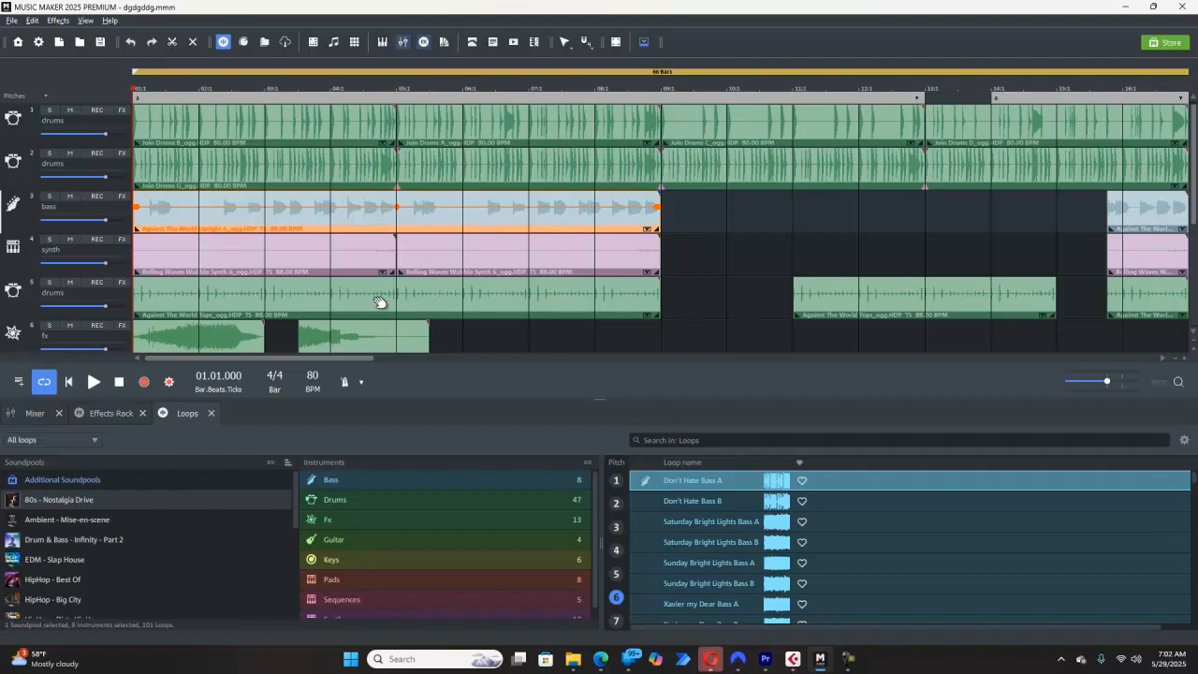
# Delete all objects from the arrangement so every track is empty
pyautogui.hotkey('ctrl', 'a')
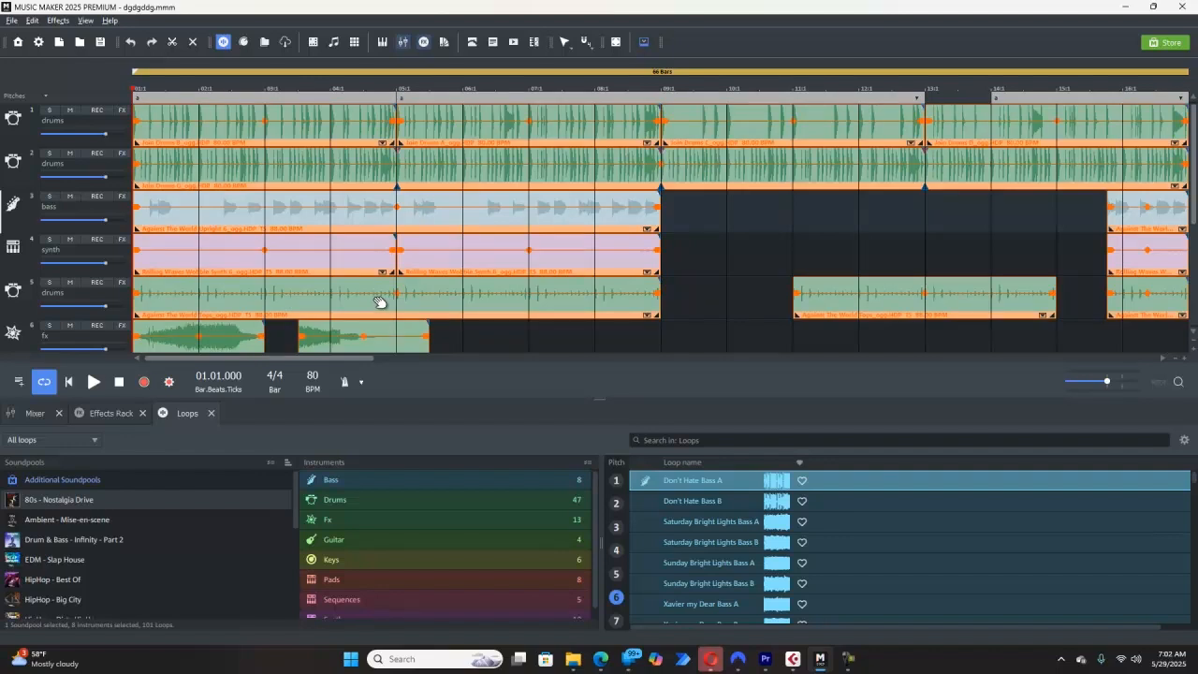
pyautogui.press('Delete')
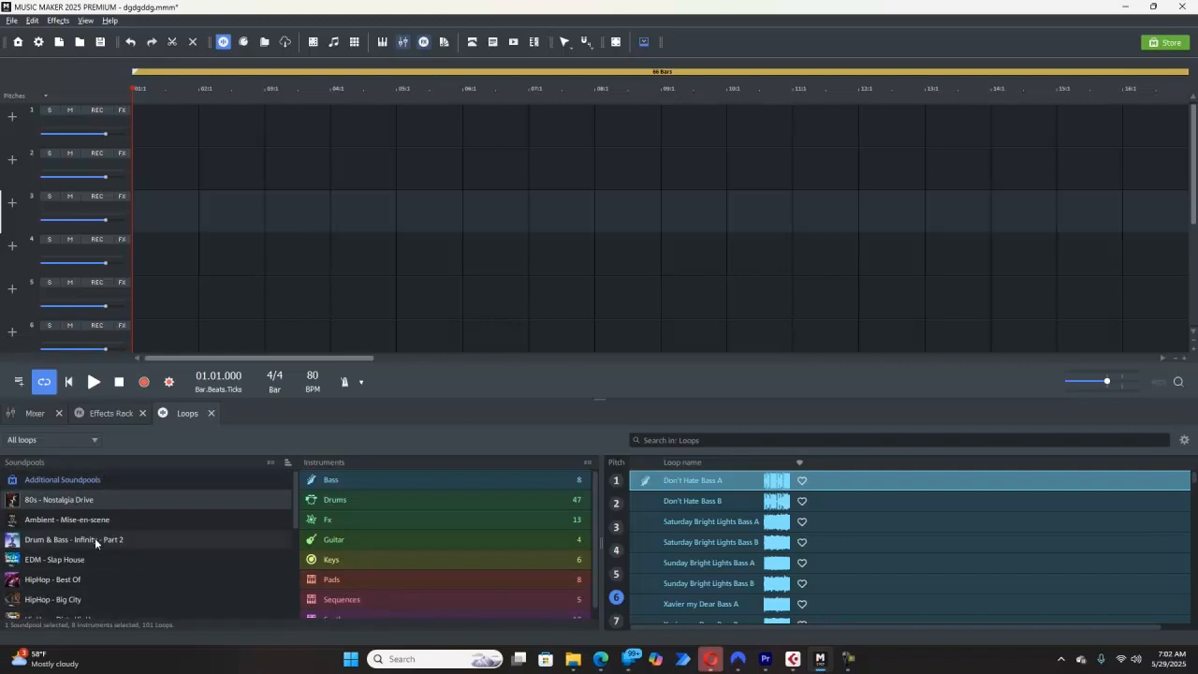
# Look through the installed soundpools and view the New Releases offer in the Store
pyautogui.scroll(-6, 98, 573)
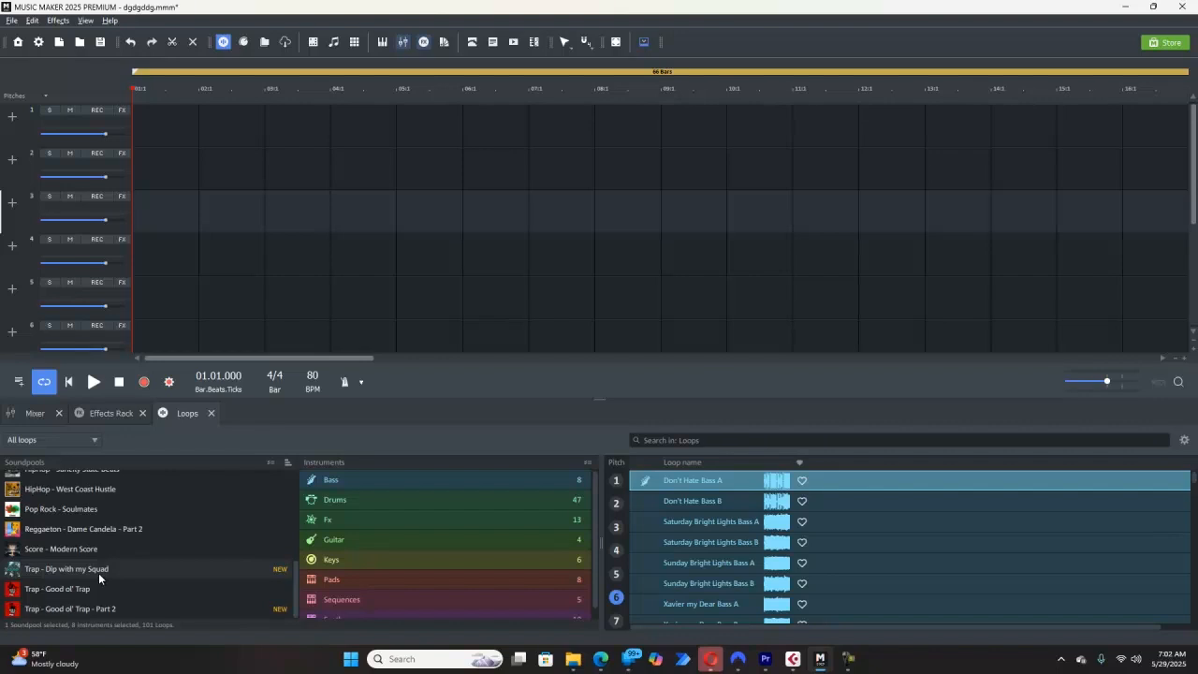
pyautogui.scroll(6, 98, 573)
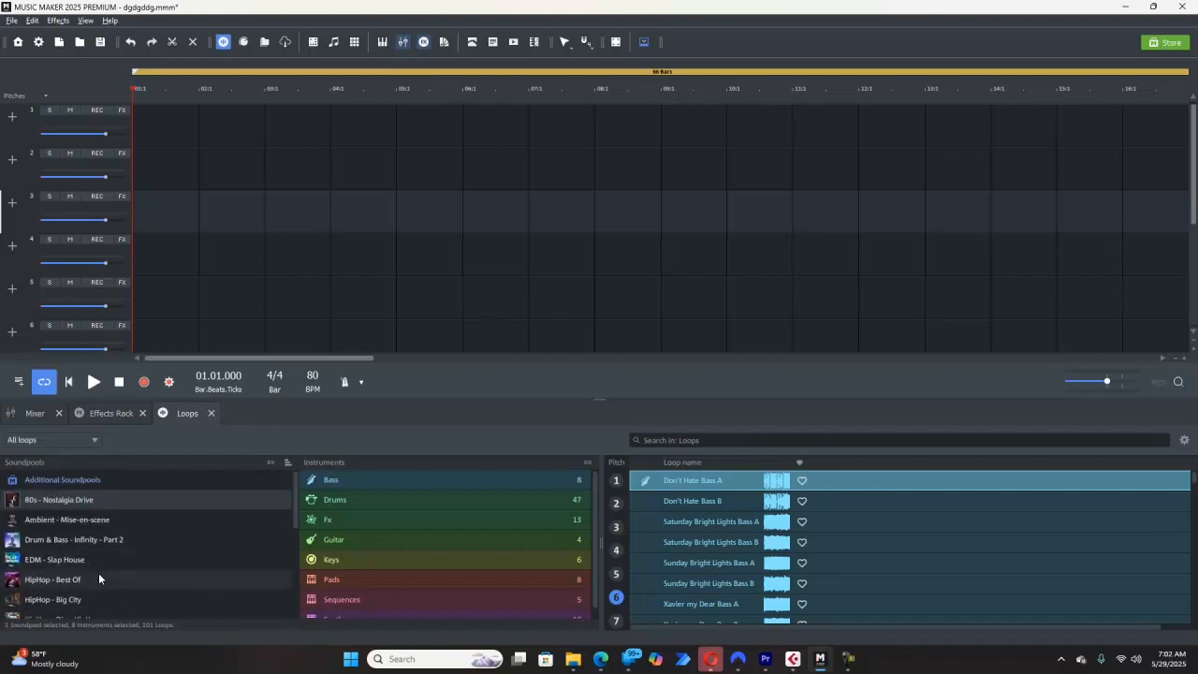
pyautogui.scroll(-6, 99, 573)
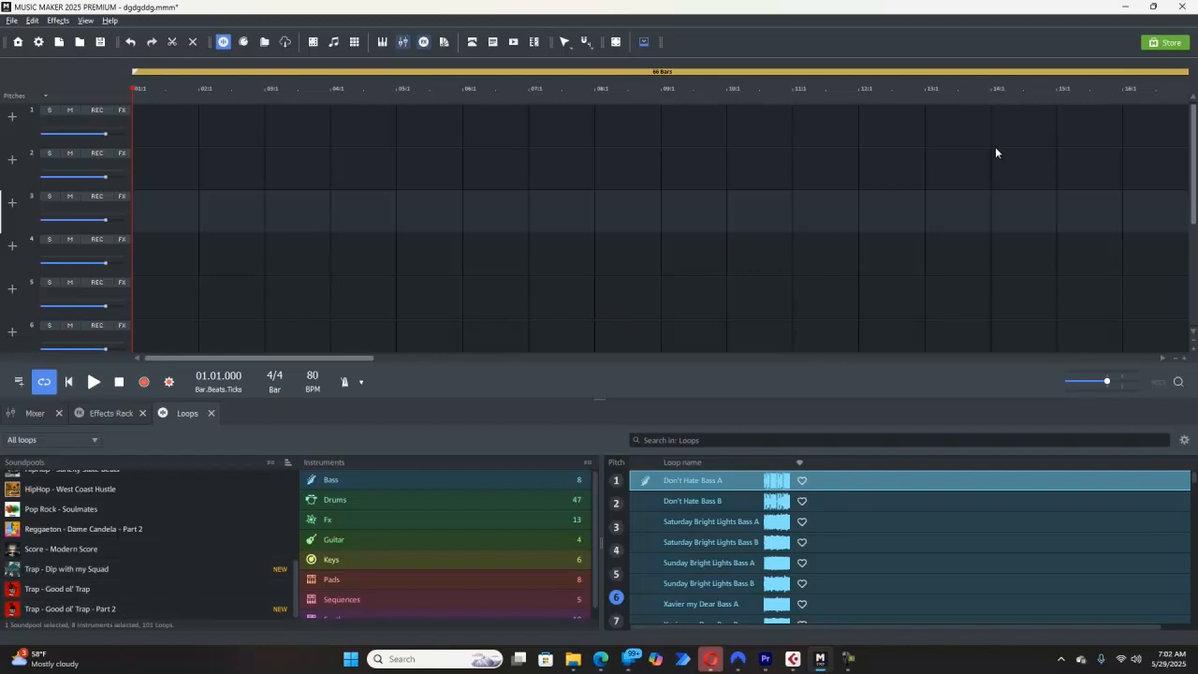
pyautogui.click(1168, 42)
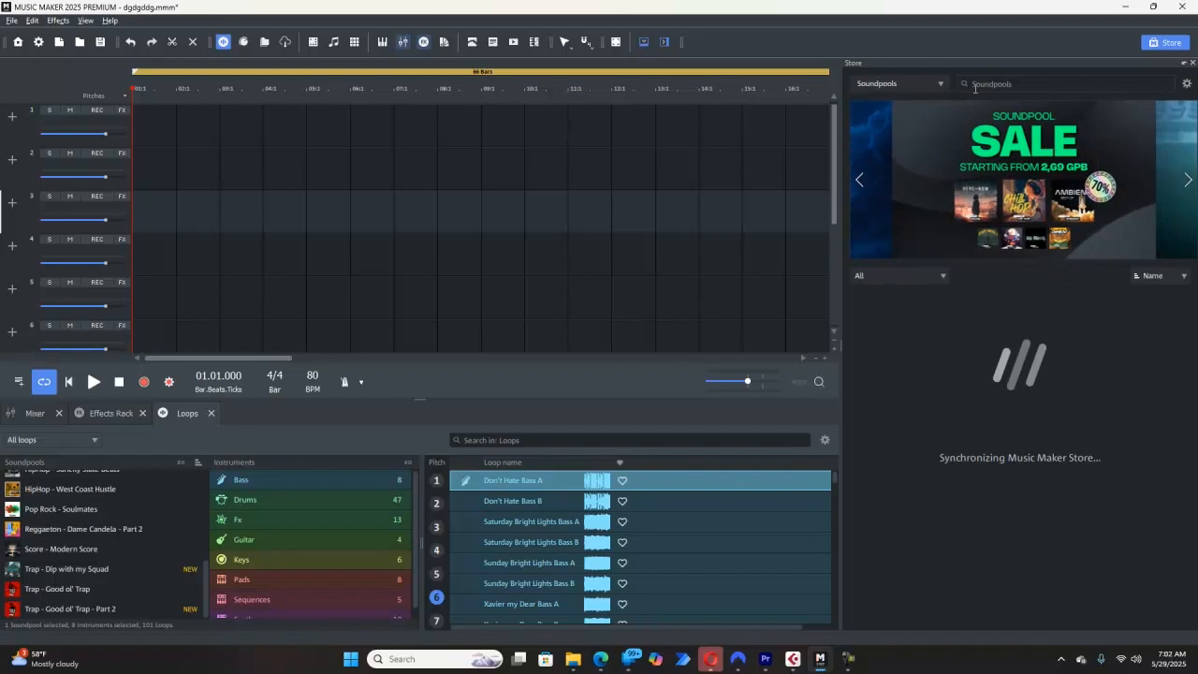
pyautogui.click(1027, 86)
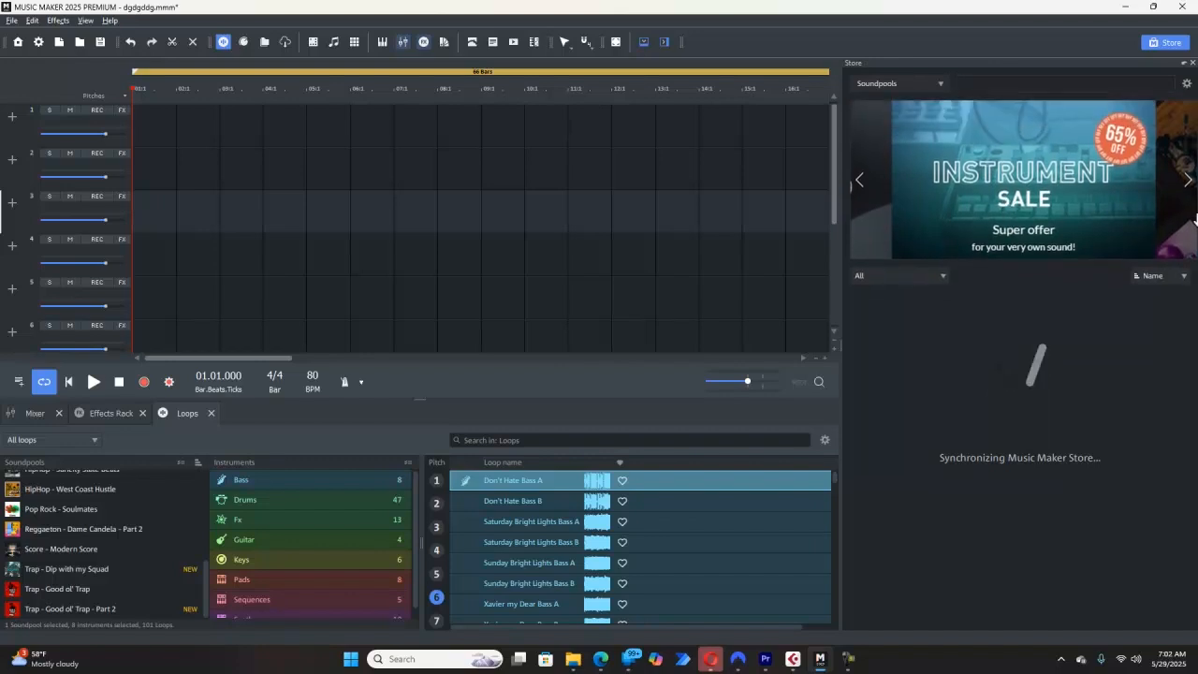
pyautogui.click(1186, 180)
pyautogui.click(1181, 182)
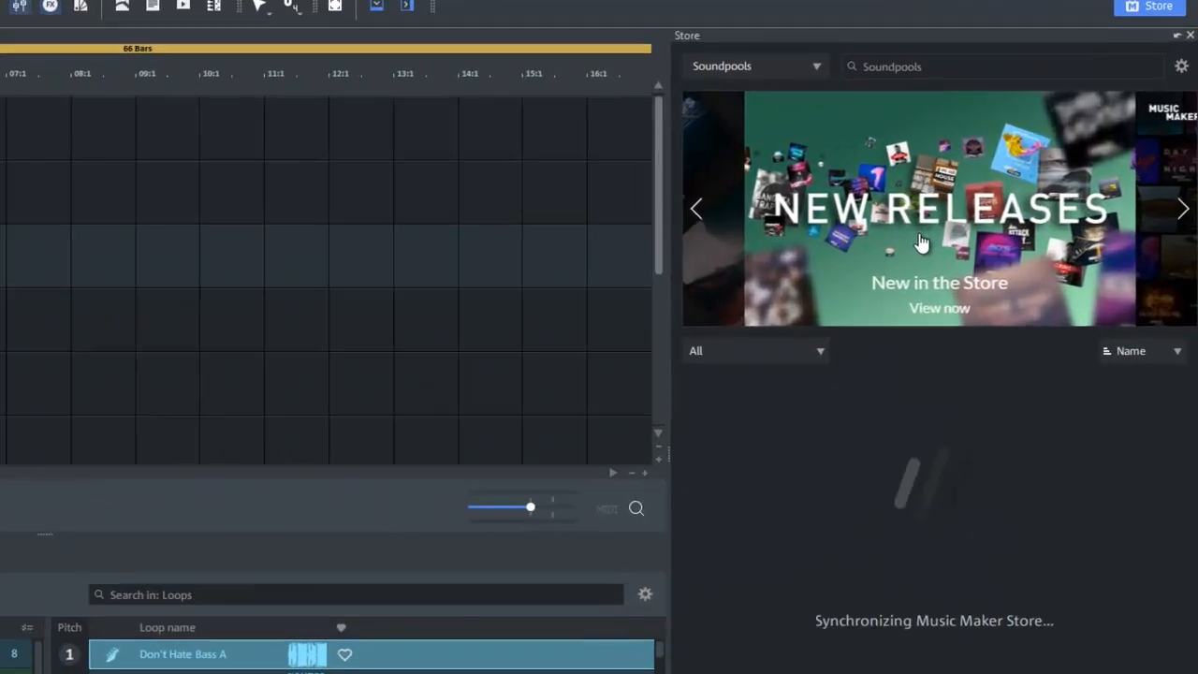
pyautogui.click(978, 215)
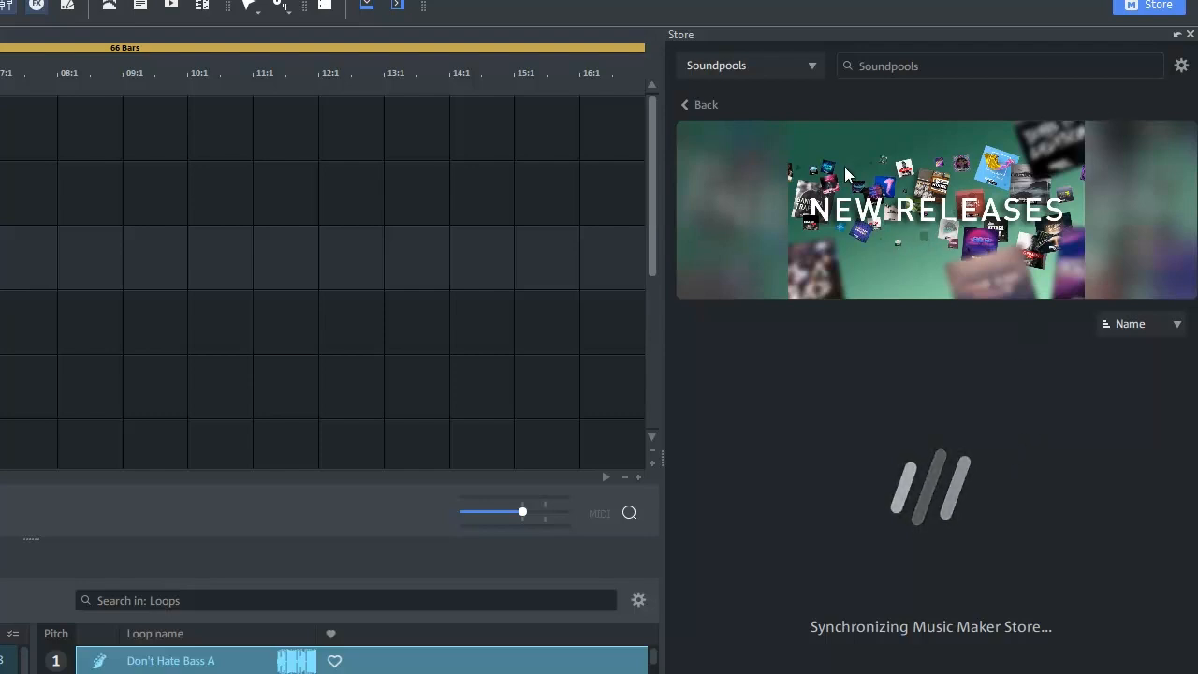
pyautogui.click(684, 105)
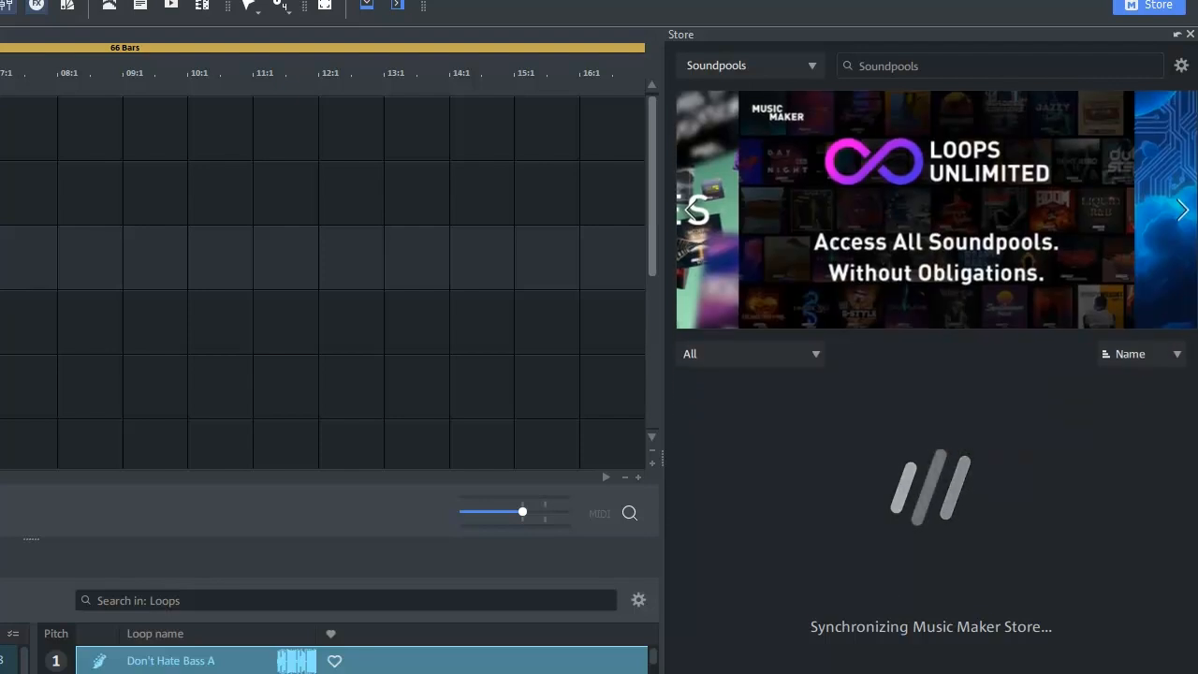
# Search the Store's soundpools for "trap" and clear the search term
pyautogui.click(892, 65)
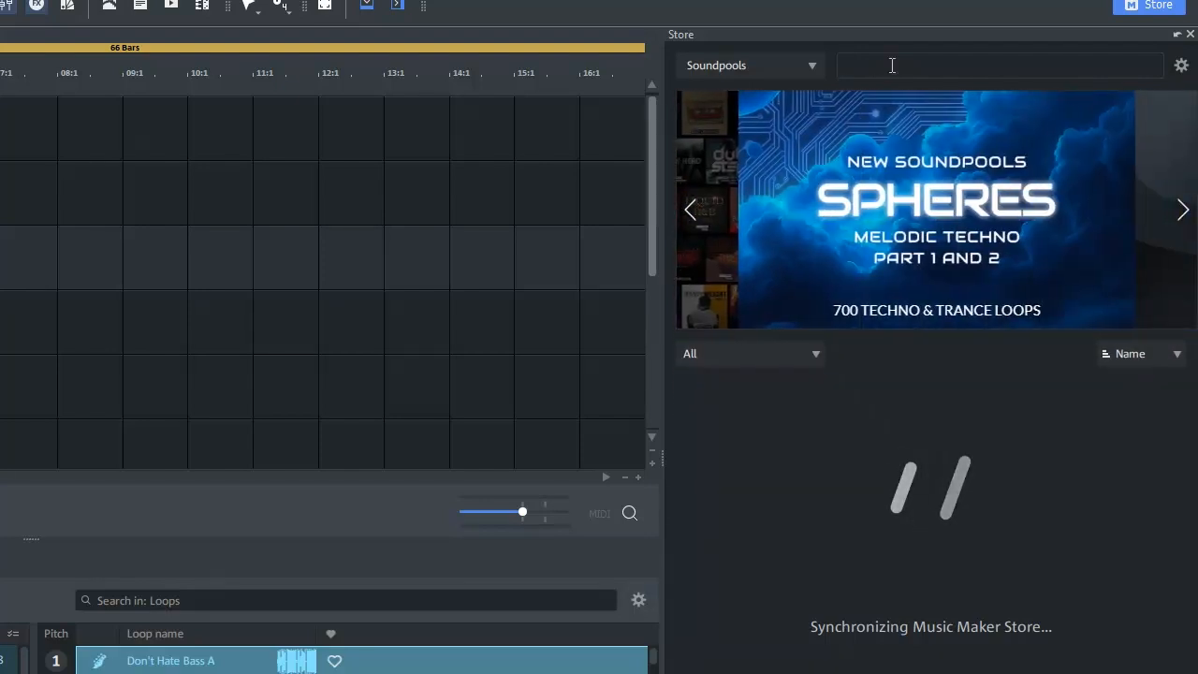
pyautogui.write('trap')
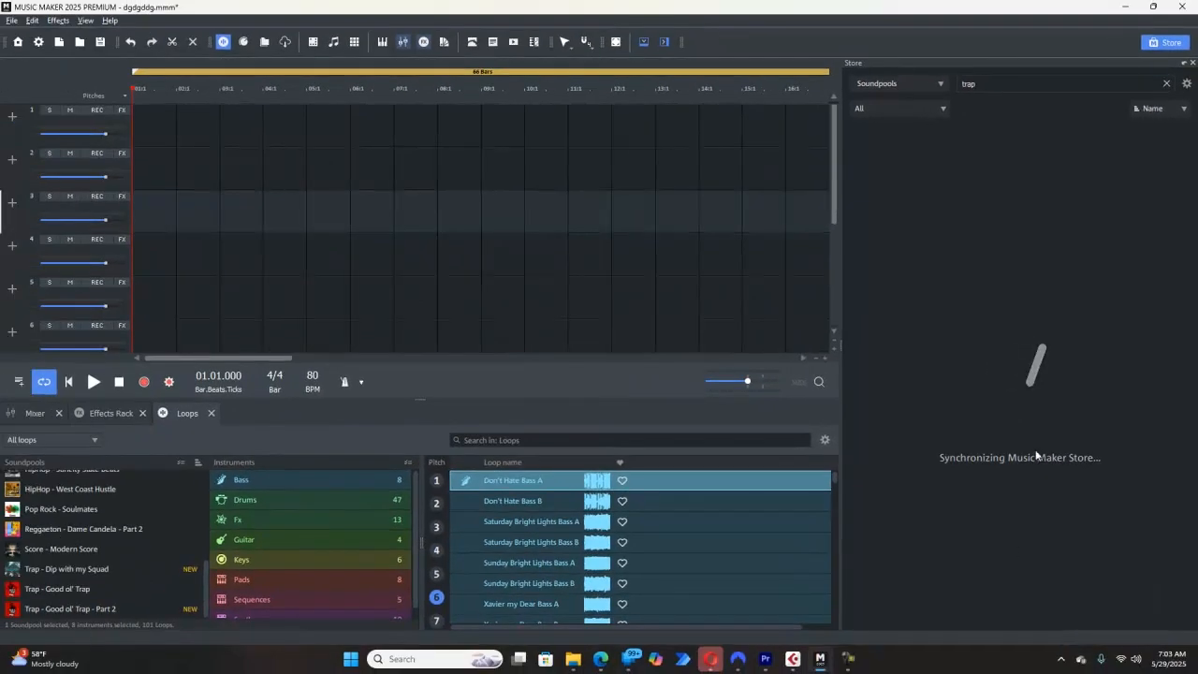
pyautogui.press('BackSpace')
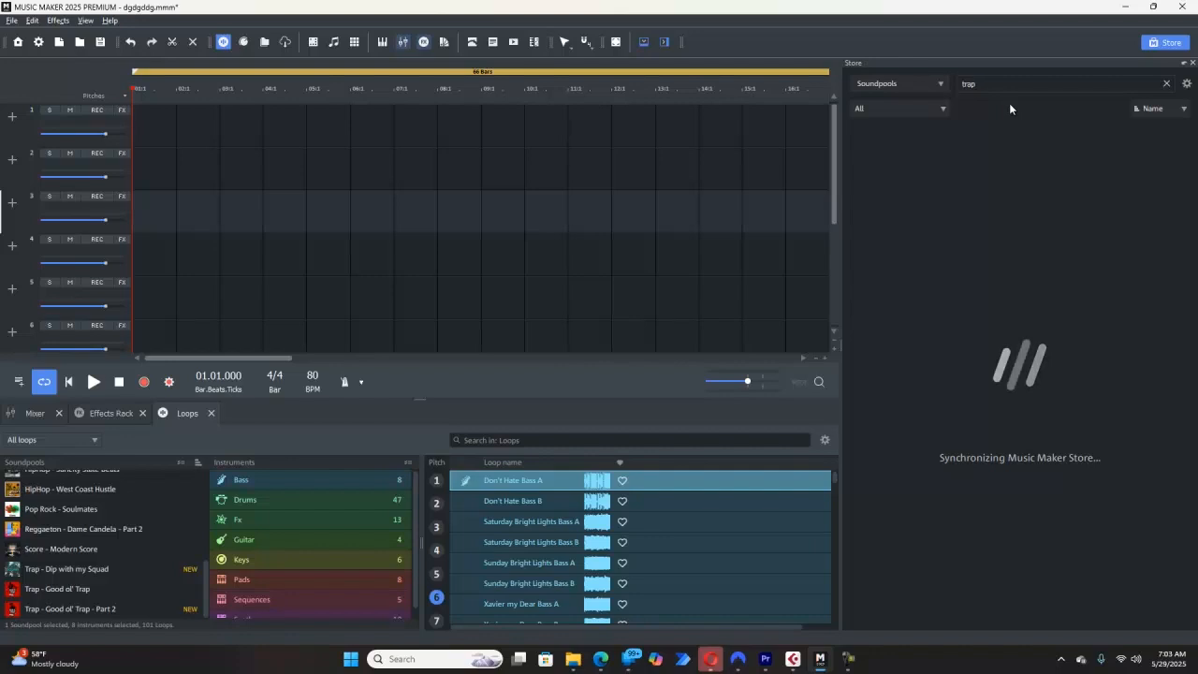
pyautogui.press('BackSpace')
pyautogui.press('BackSpace')
pyautogui.press('BackSpace')
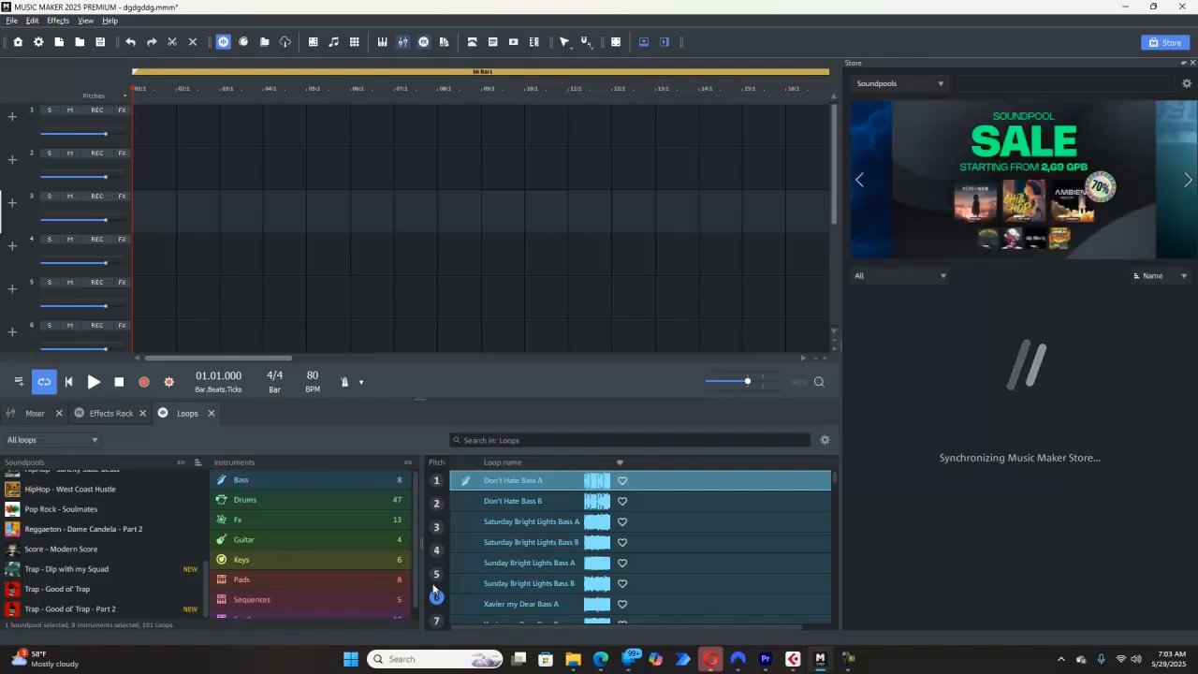
# Select the Trap - Dip with my Squad soundpool in the loop library
pyautogui.click(40, 591)
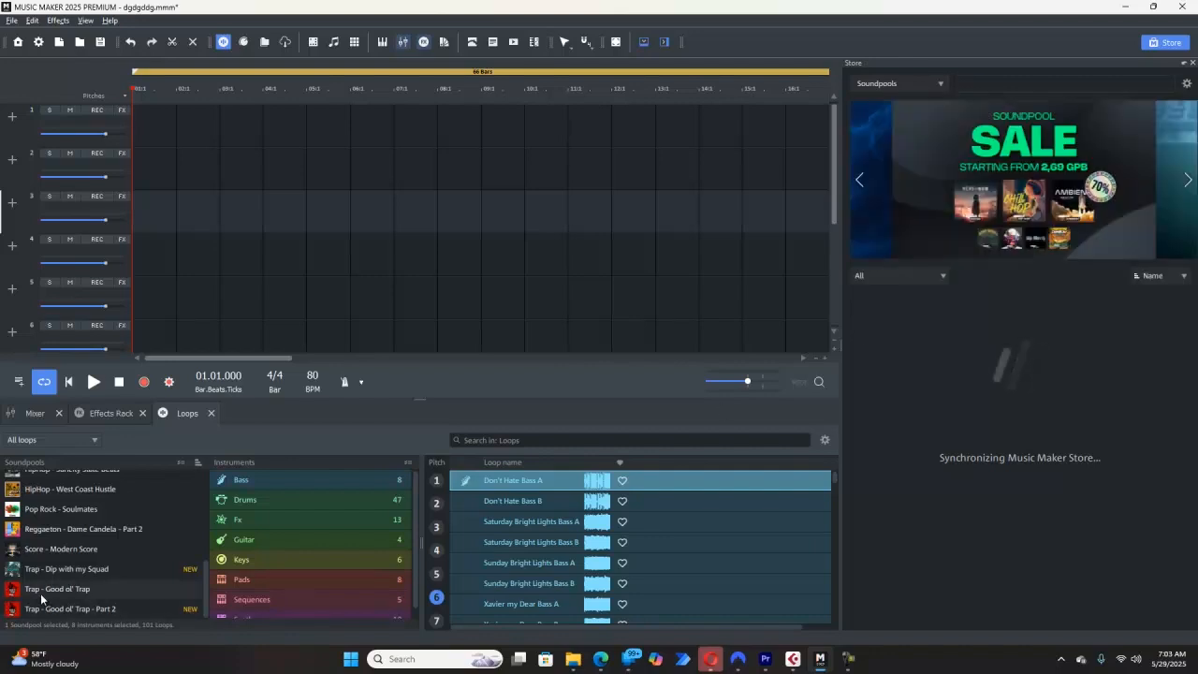
pyautogui.click(118, 567)
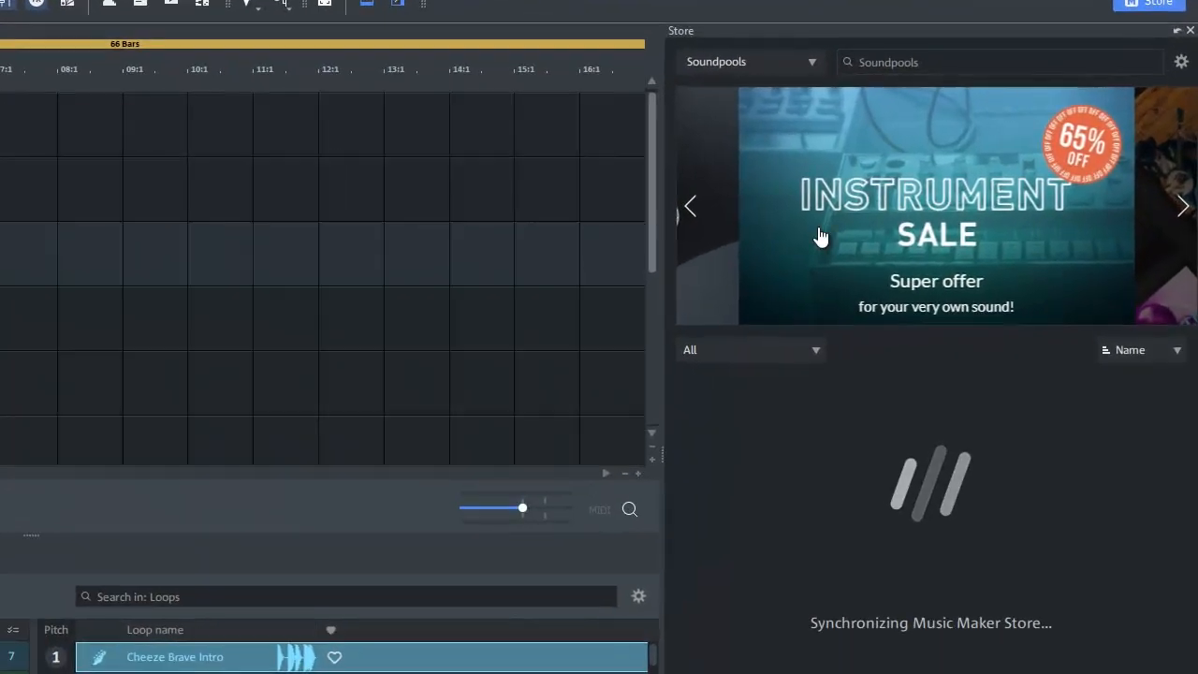
# View the Store's Instrument Sale offer and check the Sample Packs category before returning to Soundpools
pyautogui.click(940, 193)
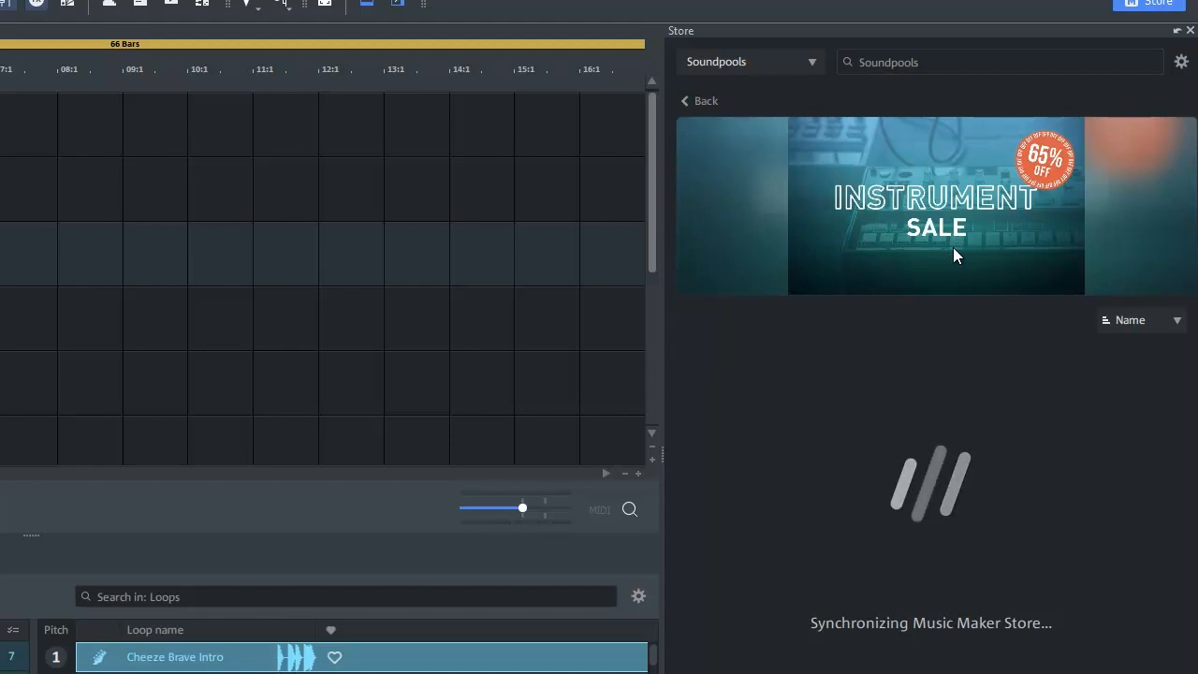
pyautogui.click(811, 62)
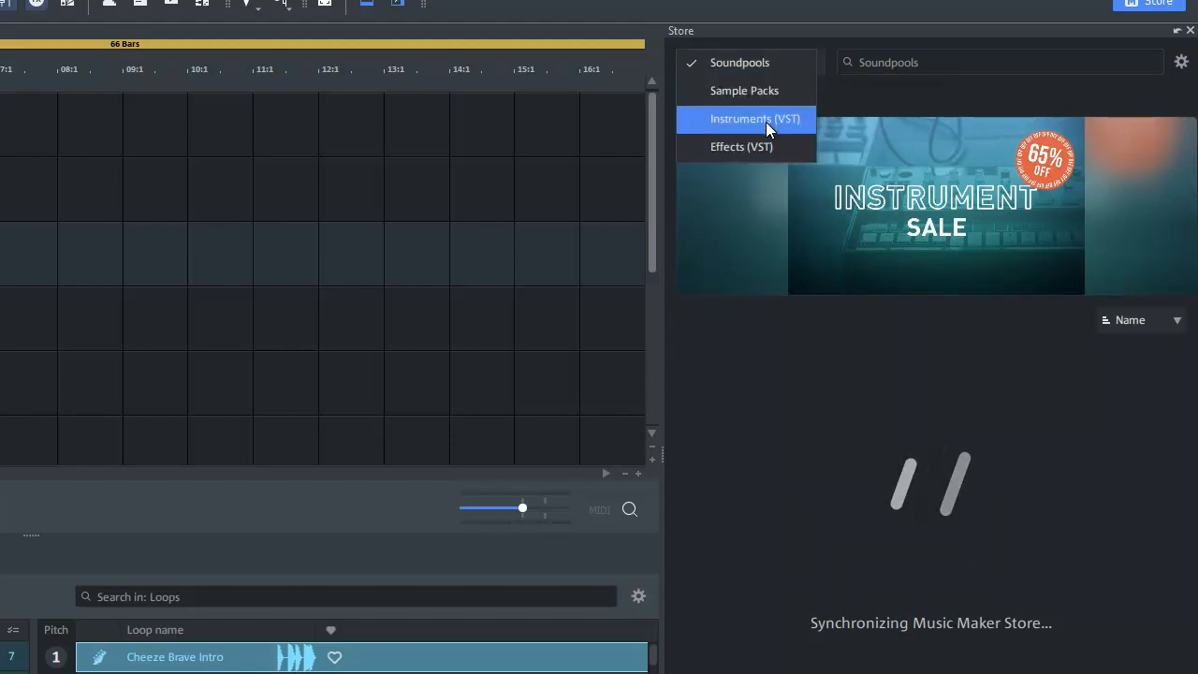
pyautogui.click(768, 98)
pyautogui.click(906, 65)
pyautogui.click(810, 64)
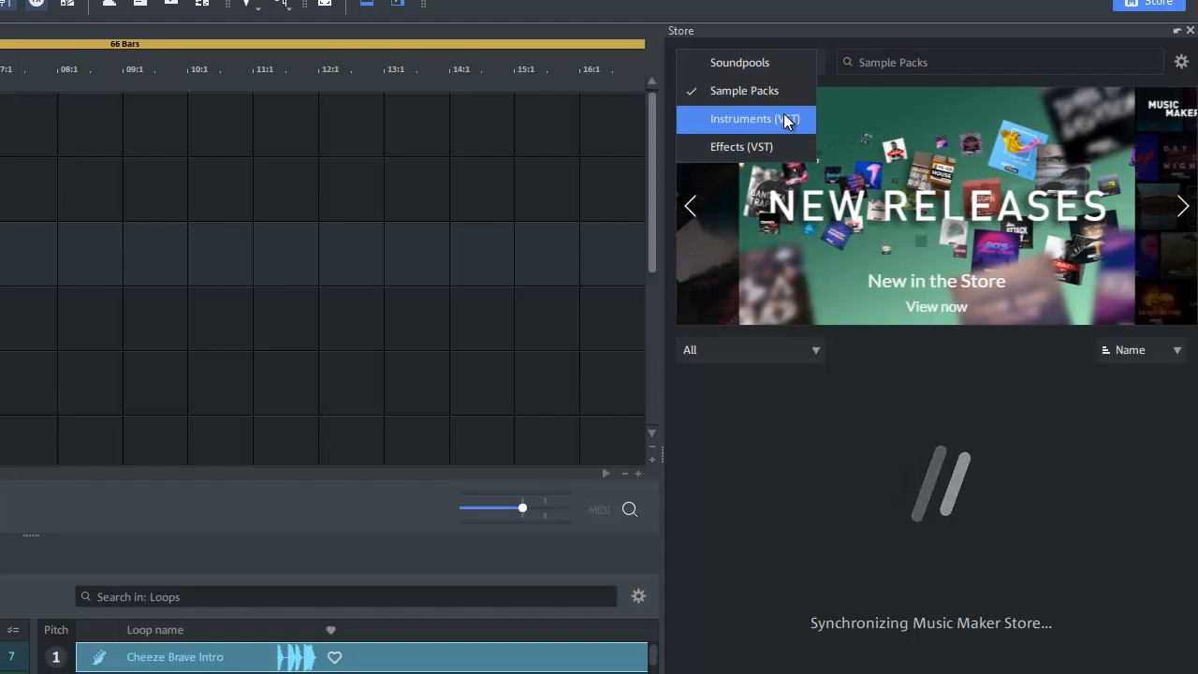
pyautogui.click(773, 60)
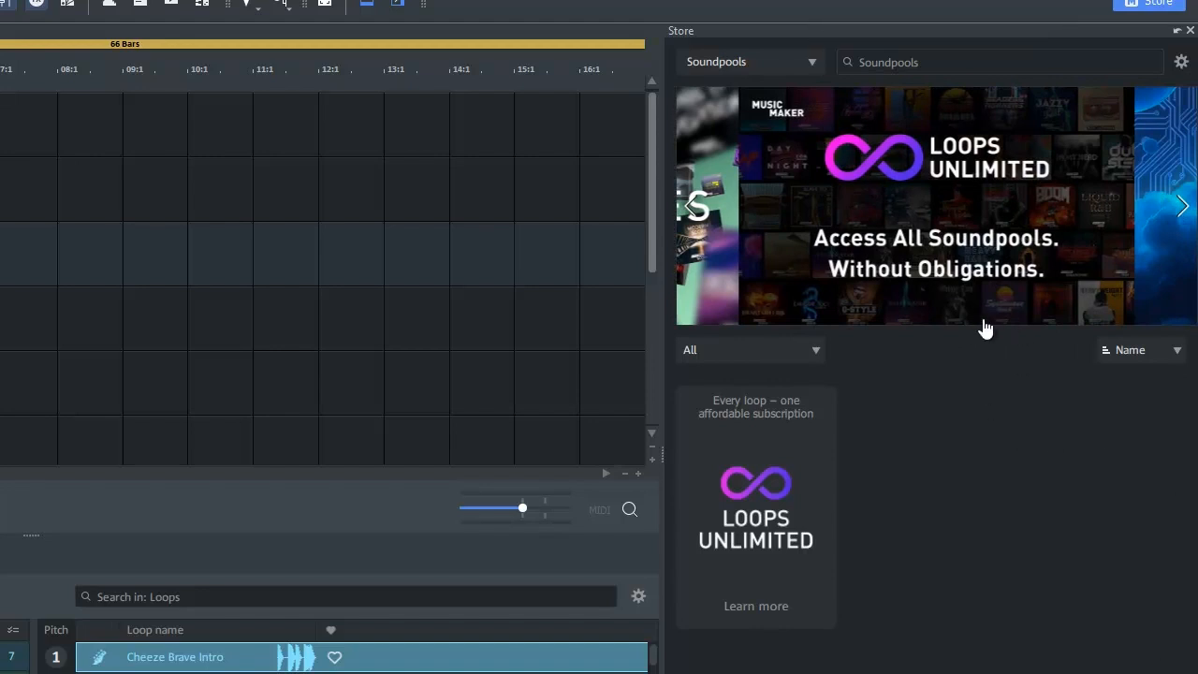
# Recheck the Store's Sample Packs category and view the Loops Unlimited subscription offer under Soundpools
pyautogui.click(808, 62)
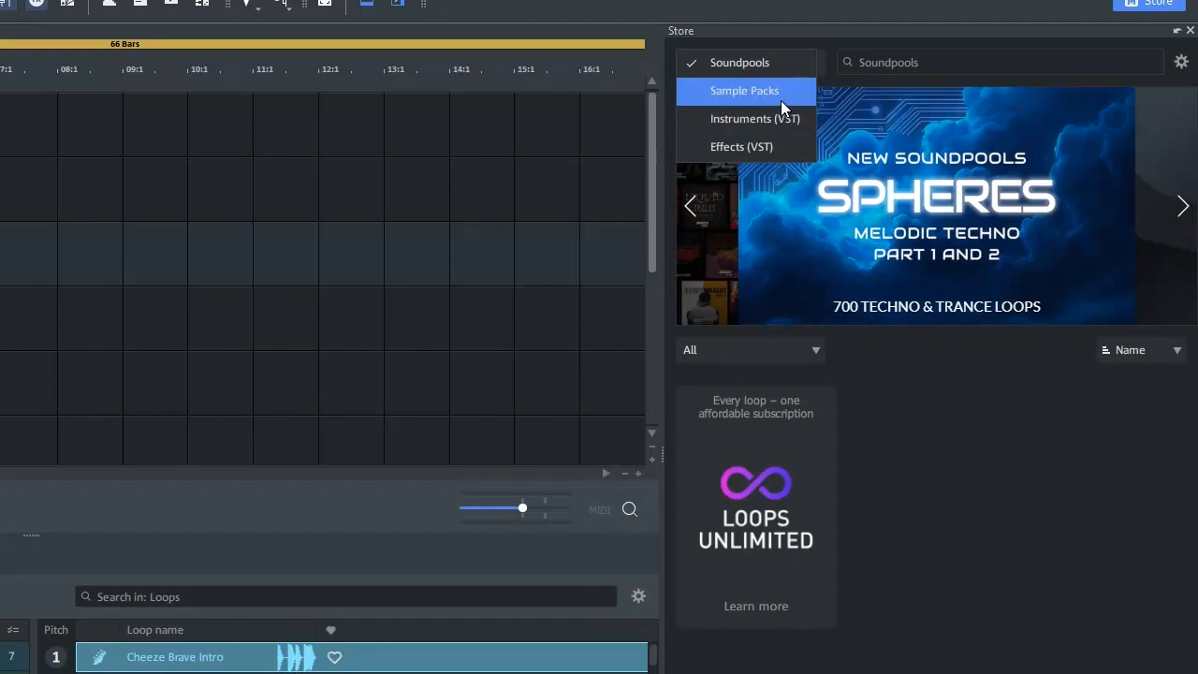
pyautogui.click(781, 91)
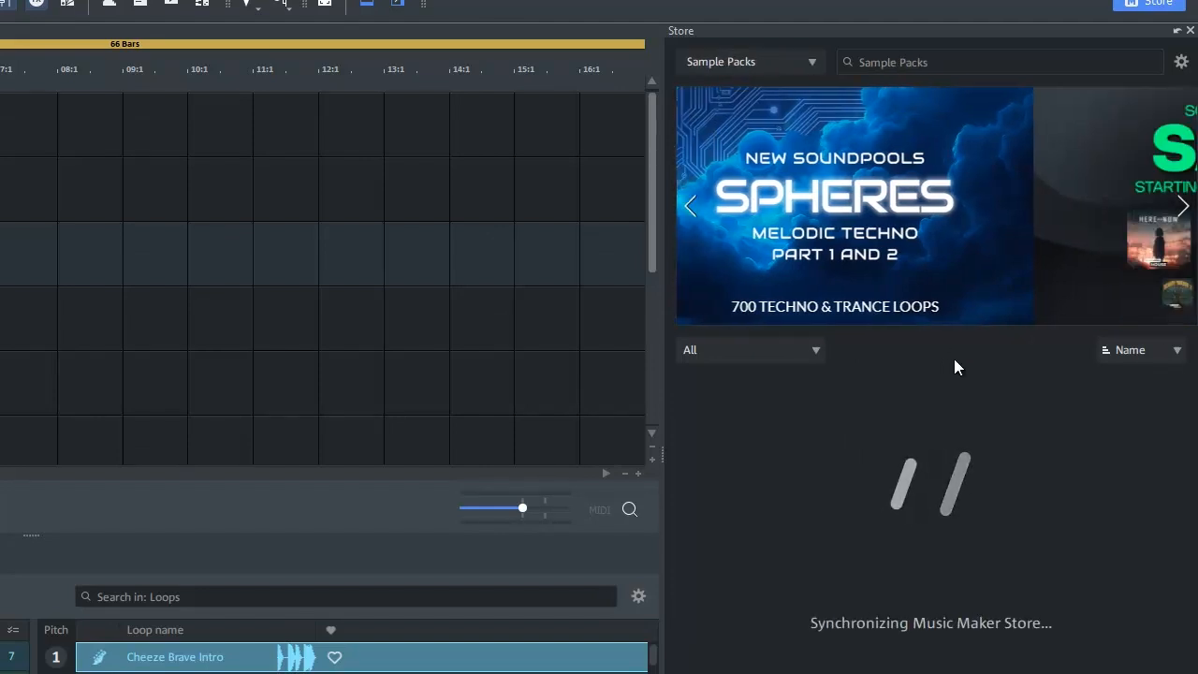
pyautogui.click(809, 63)
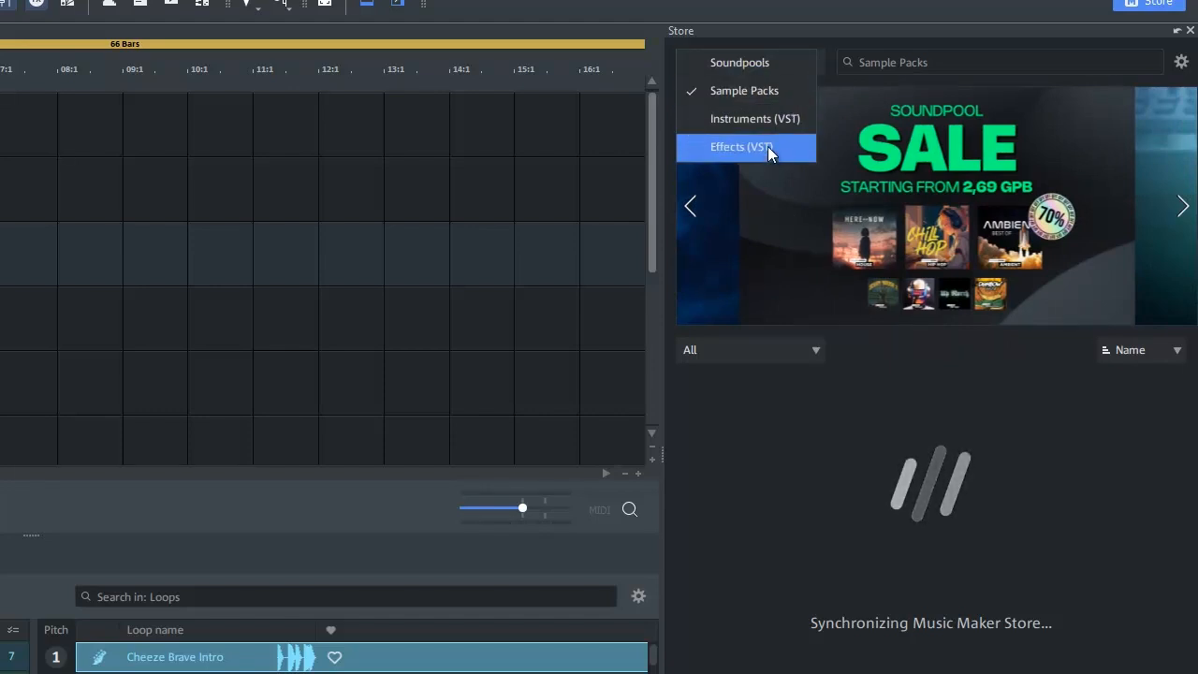
pyautogui.click(777, 64)
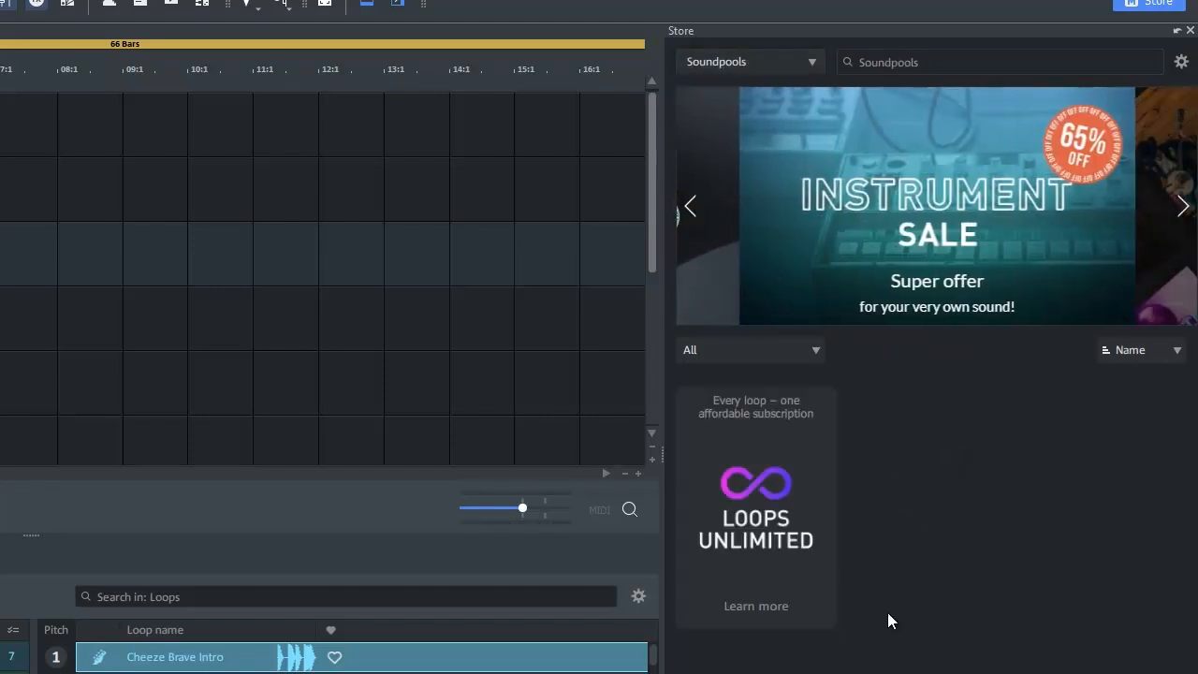
pyautogui.click(779, 525)
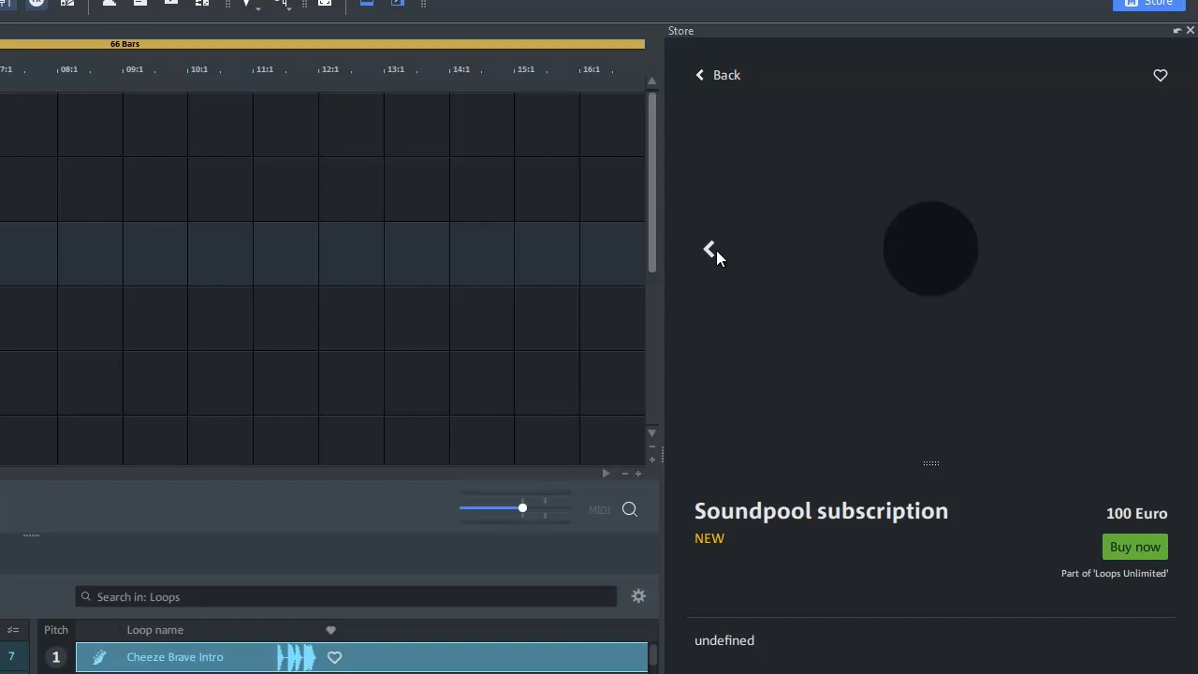
pyautogui.click(724, 77)
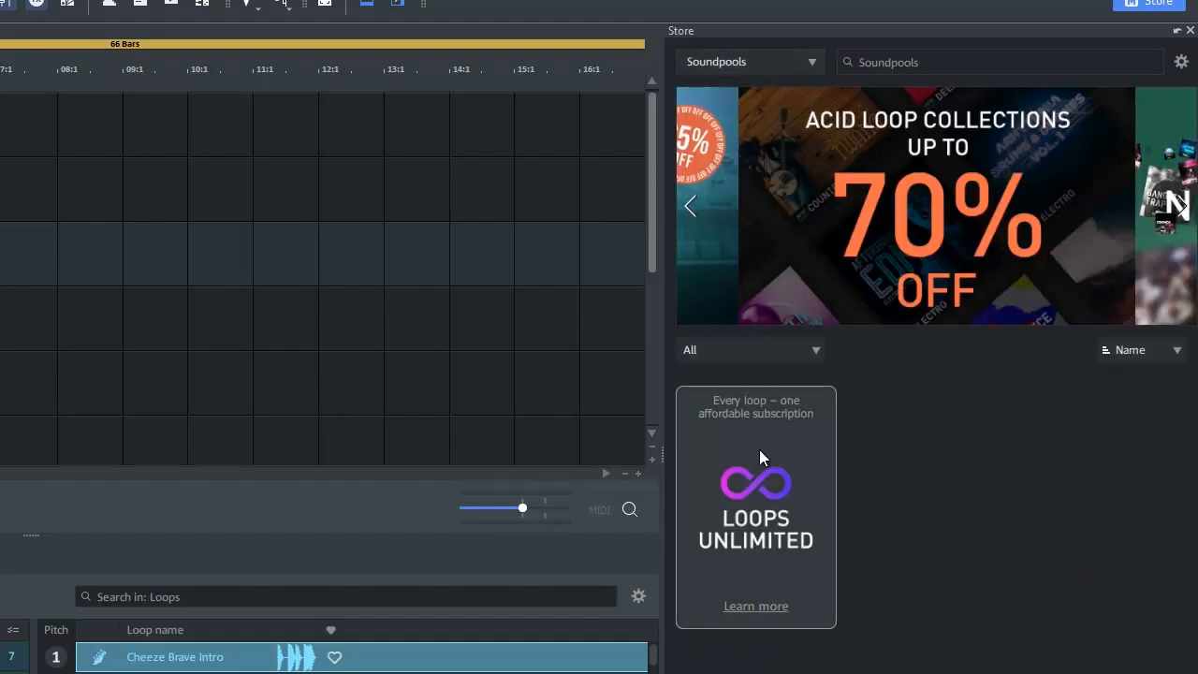
# Set the Store category to Sample Packs and go back to the beginning of the installed soundpool list
pyautogui.click(811, 60)
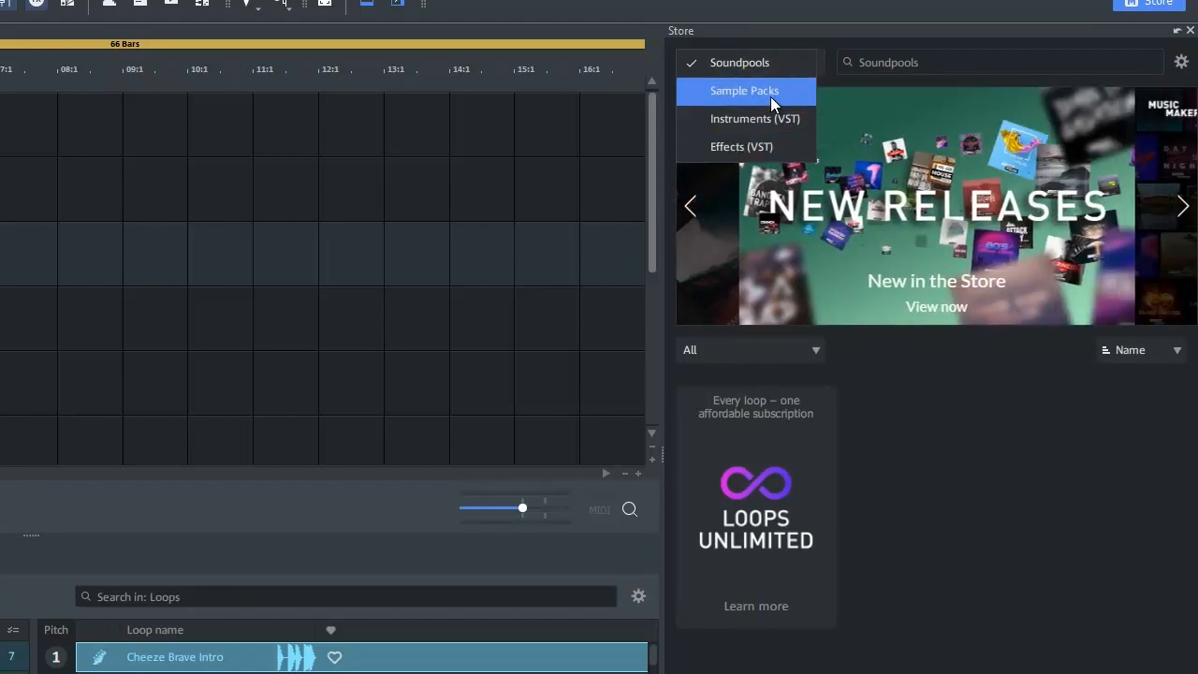
pyautogui.click(770, 97)
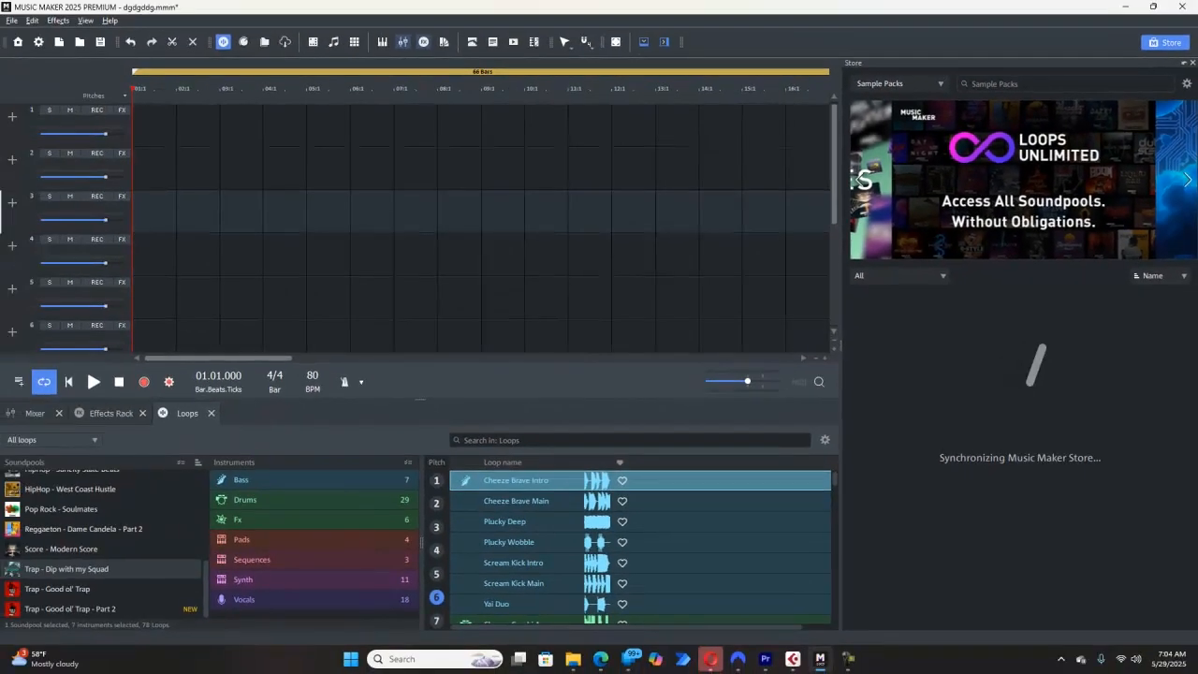
pyautogui.scroll(10, 140, 590)
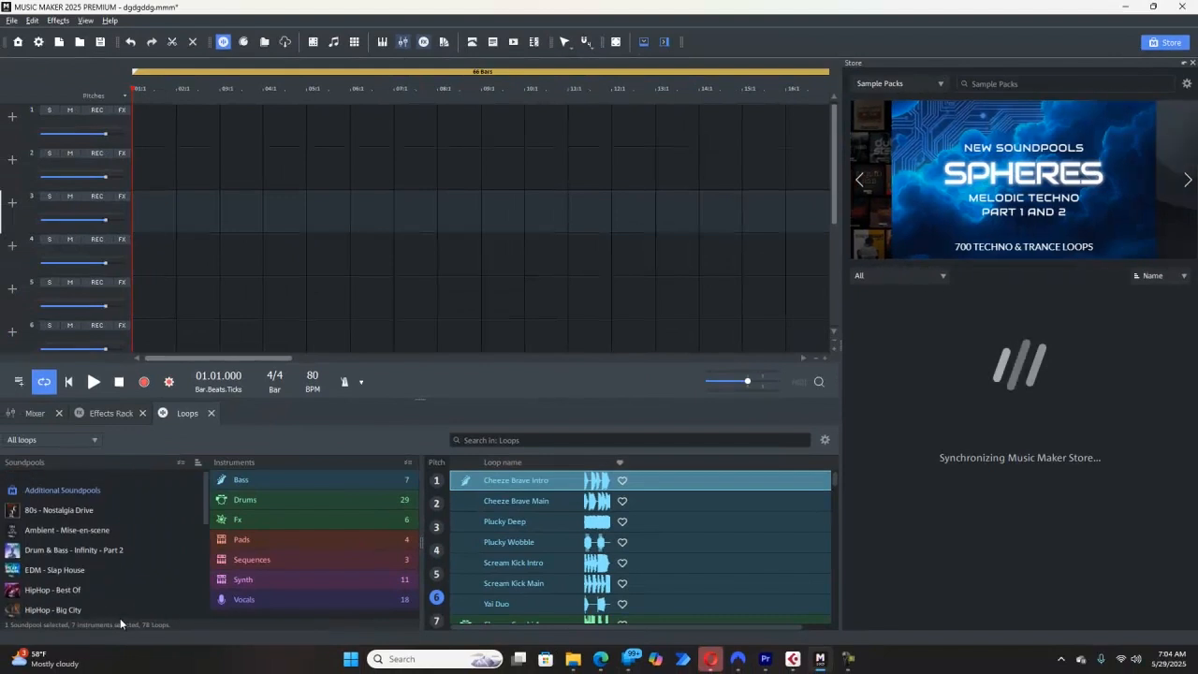
# Browse the installed soundpools and select 80s - Nostalgia Drive to examine its instrument categories
pyautogui.scroll(-6, 125, 603)
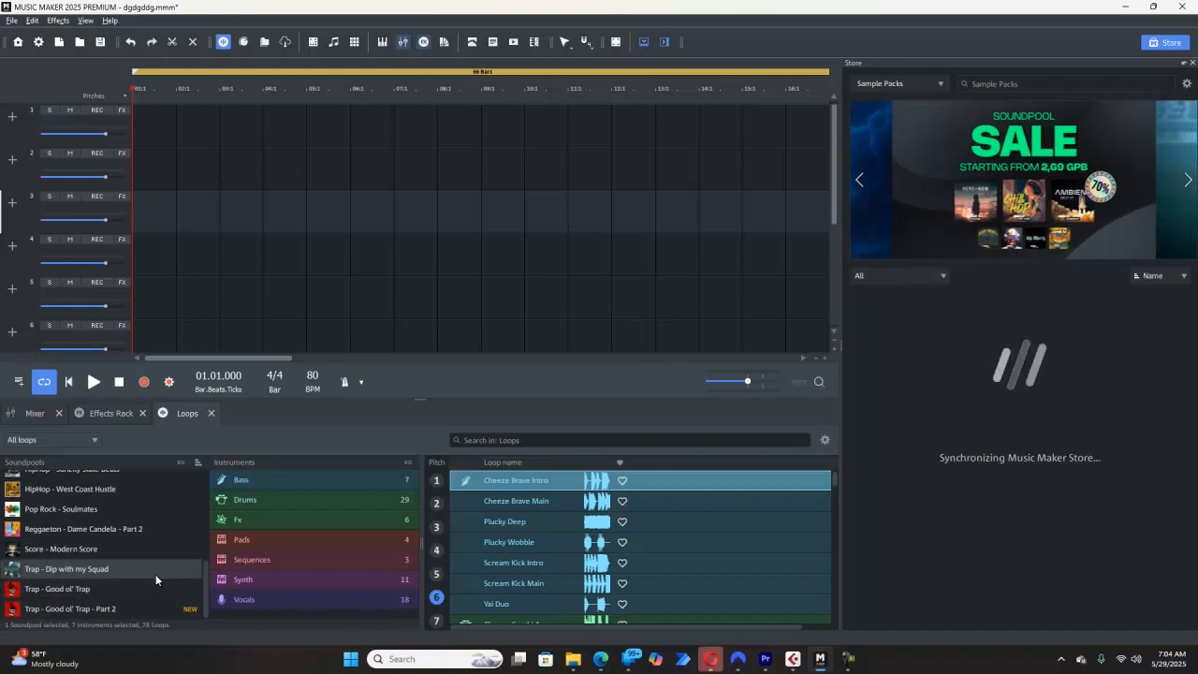
pyautogui.scroll(5, 155, 579)
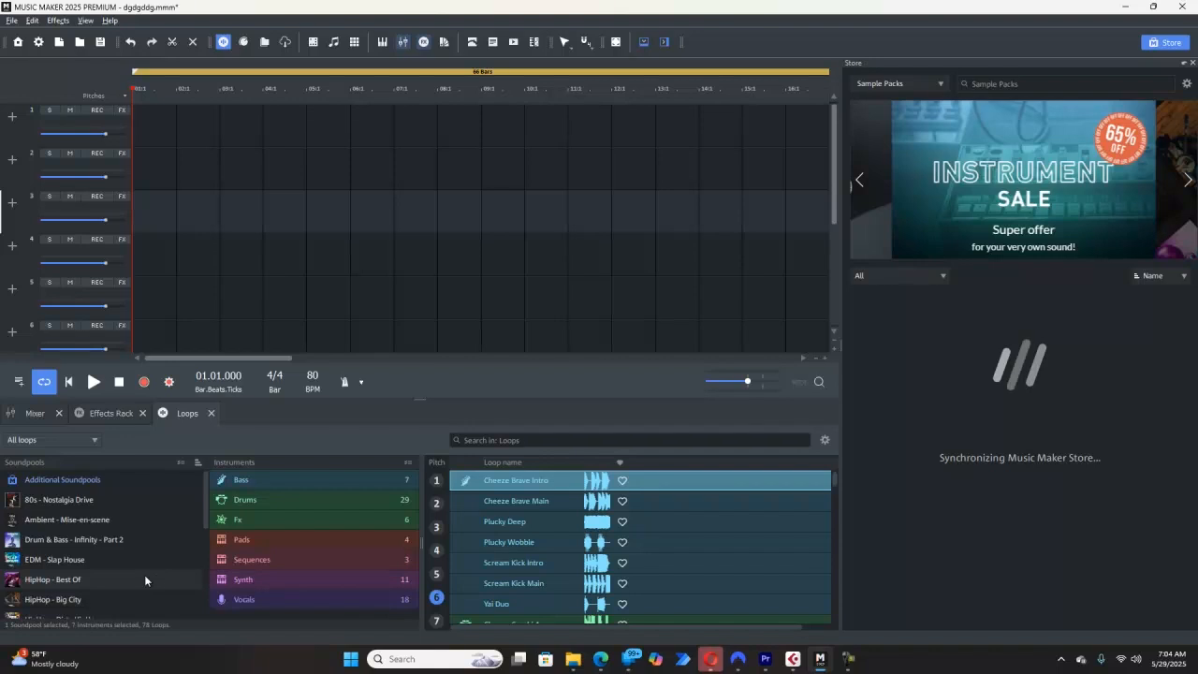
pyautogui.click(85, 503)
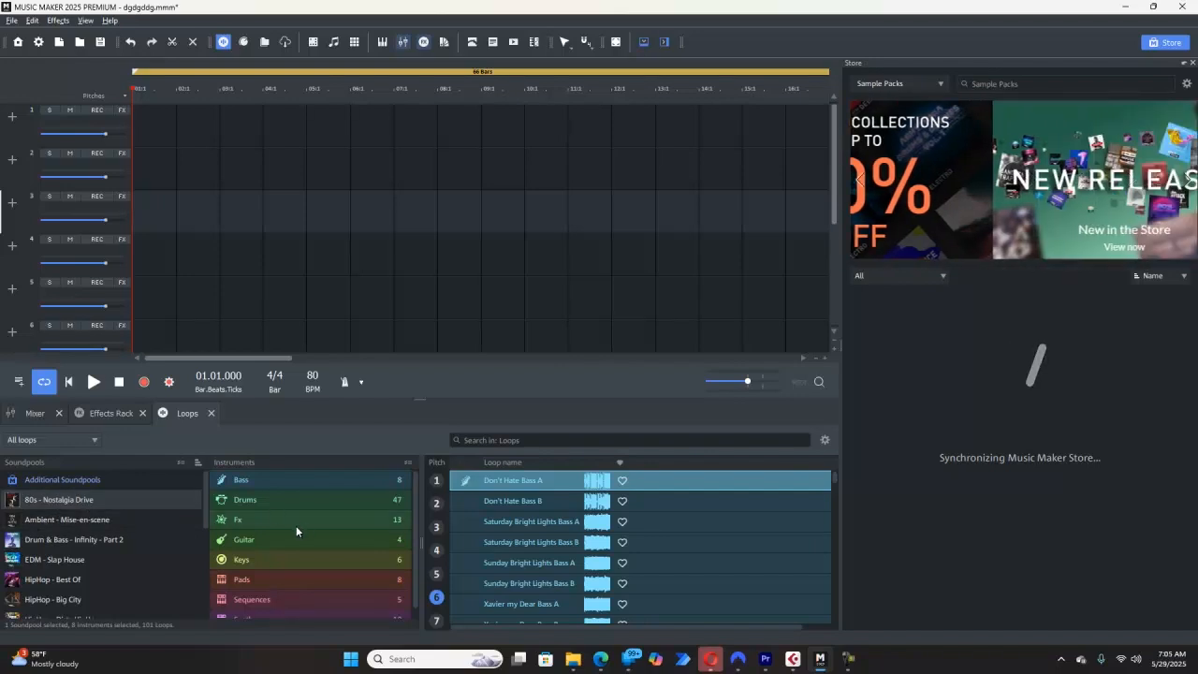
pyautogui.scroll(-1, 278, 514)
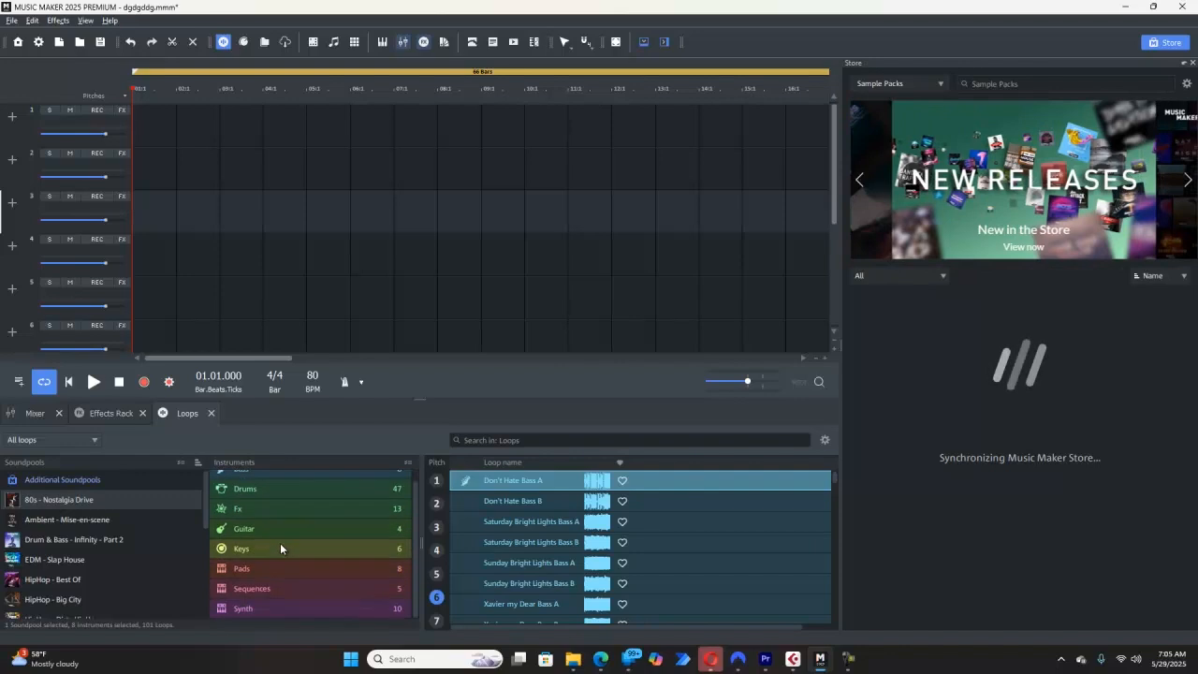
pyautogui.scroll(1, 281, 543)
# View the bass and drum loops of 80s - Nostalgia Drive and audition Don't Hate Drums A
pyautogui.click(271, 479)
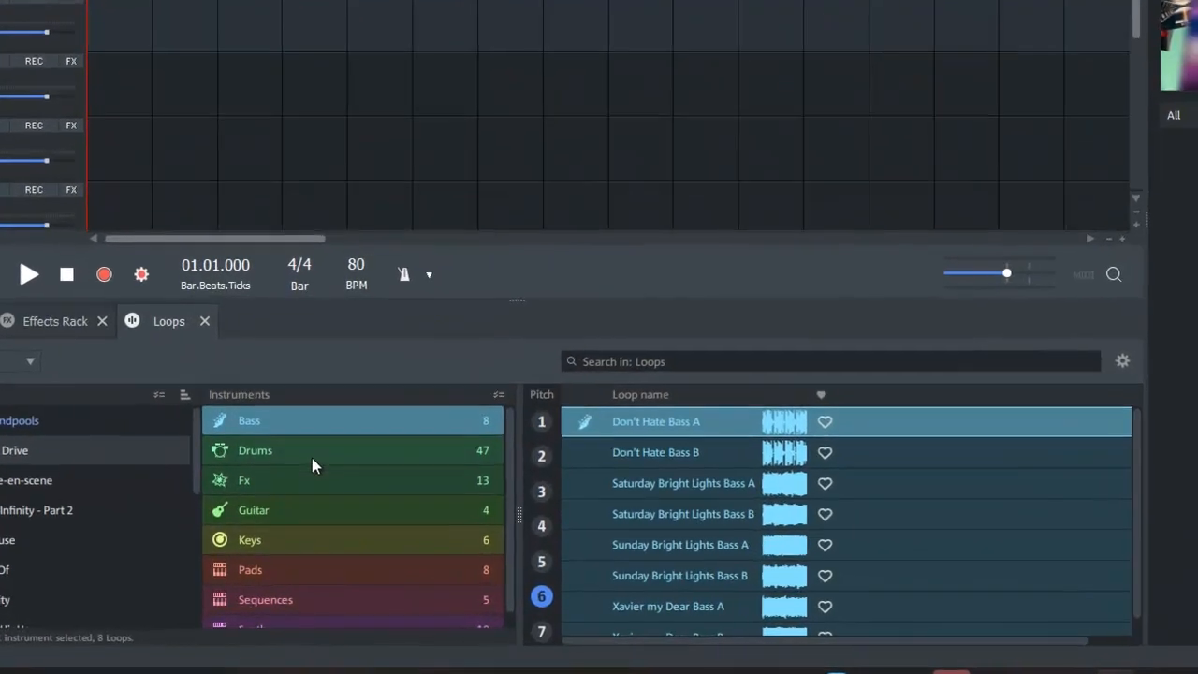
pyautogui.click(282, 500)
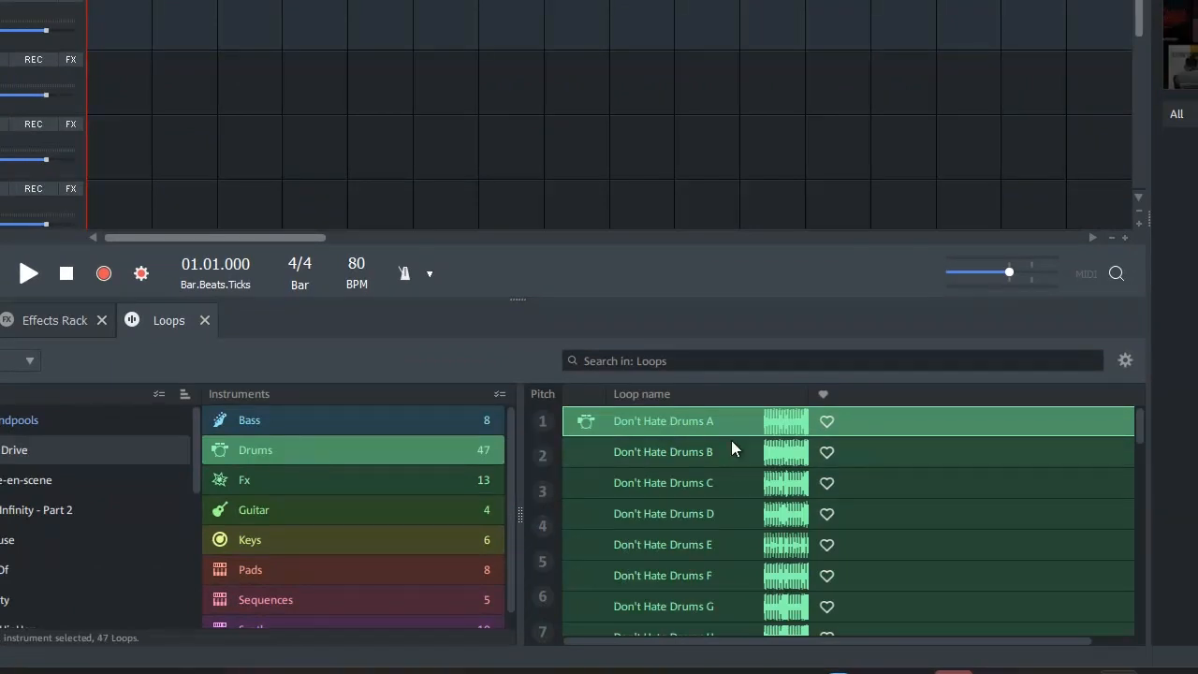
pyautogui.click(674, 420)
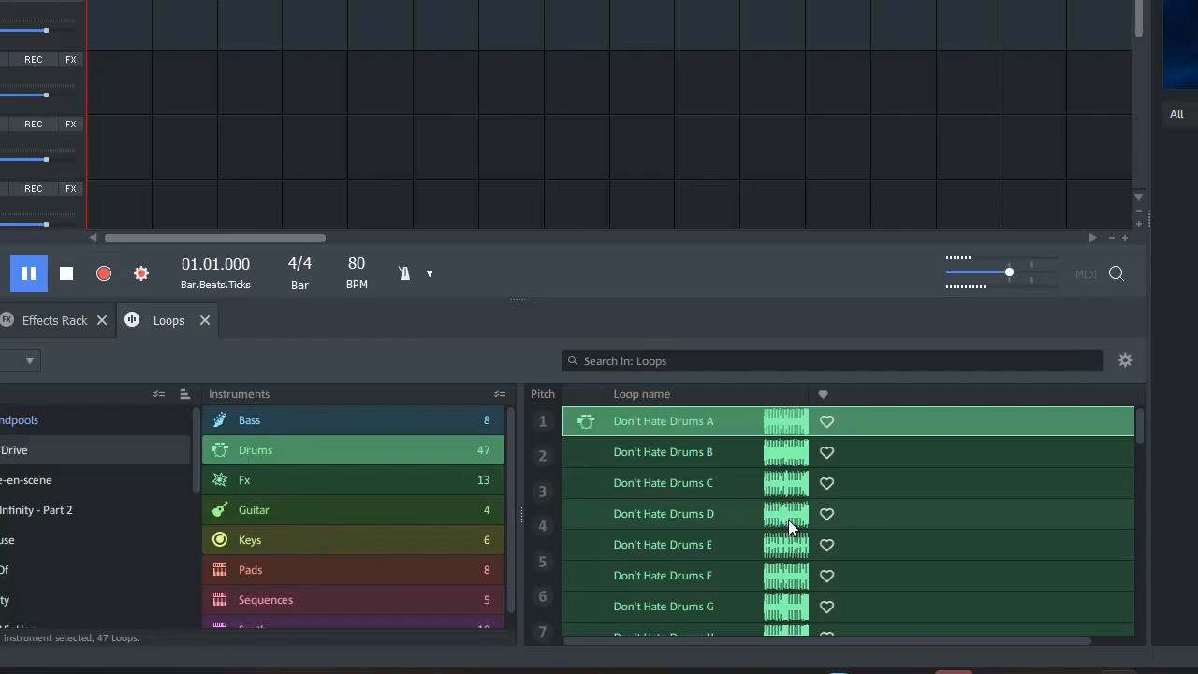
pyautogui.click(65, 276)
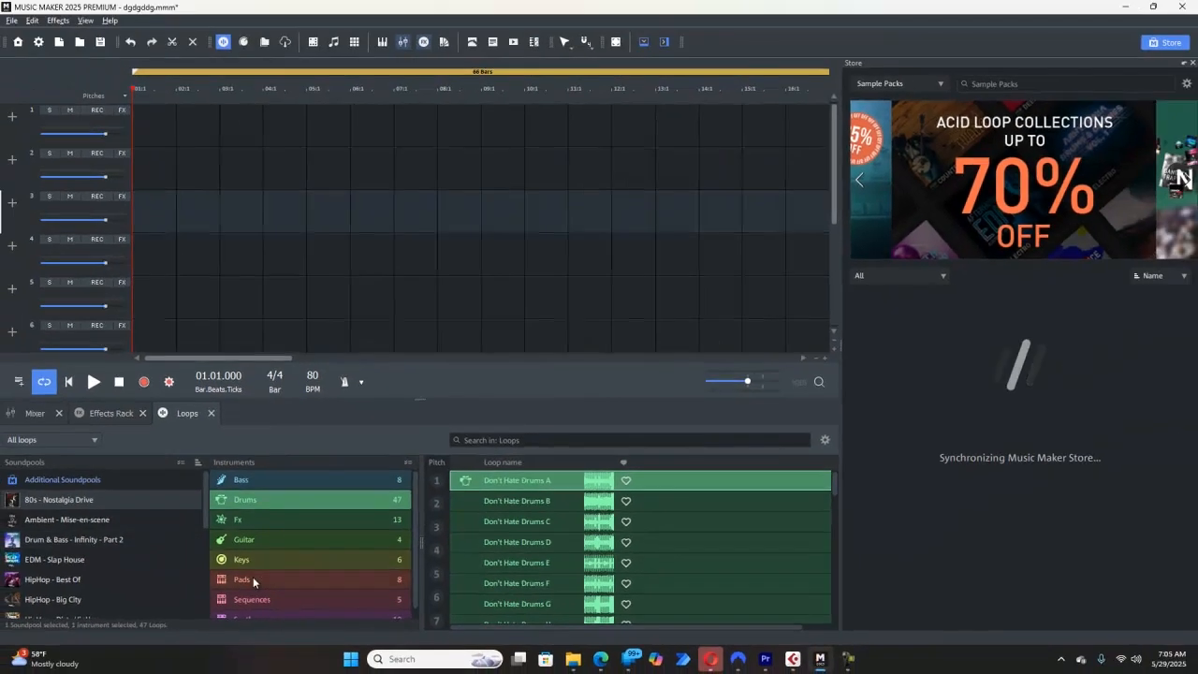
# Switch to the HipHop - Best Of soundpool and audition its Acoustic bass loop
pyautogui.scroll(-1, 266, 570)
pyautogui.click(49, 577)
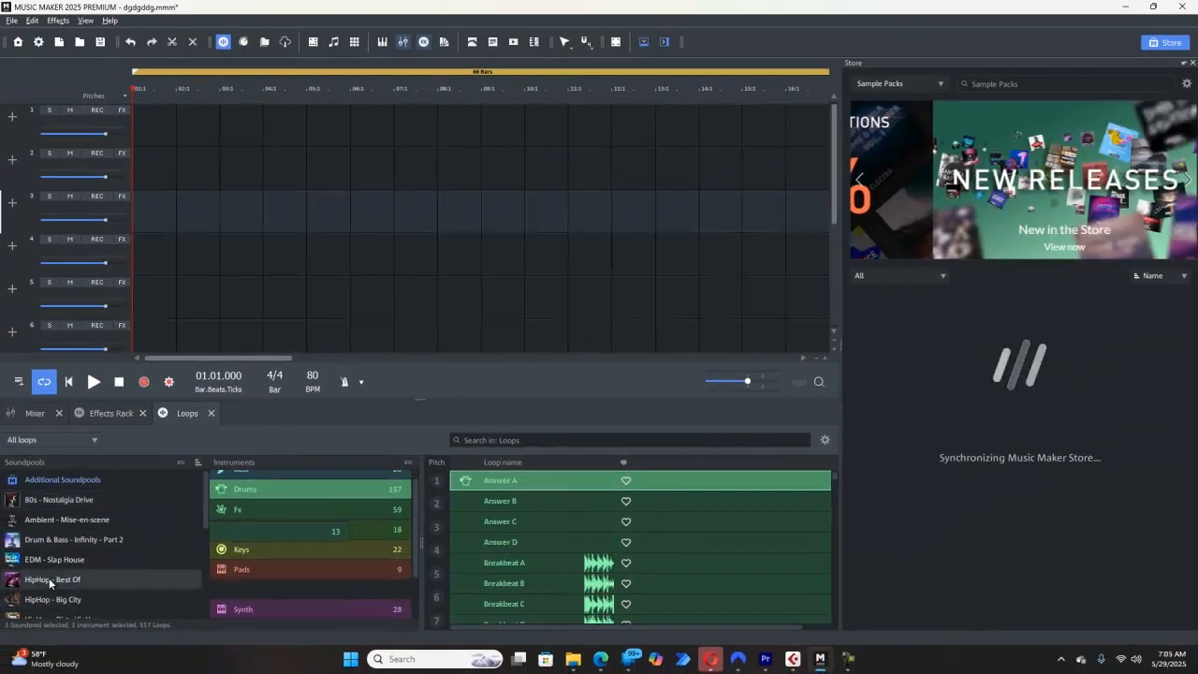
pyautogui.scroll(1, 280, 510)
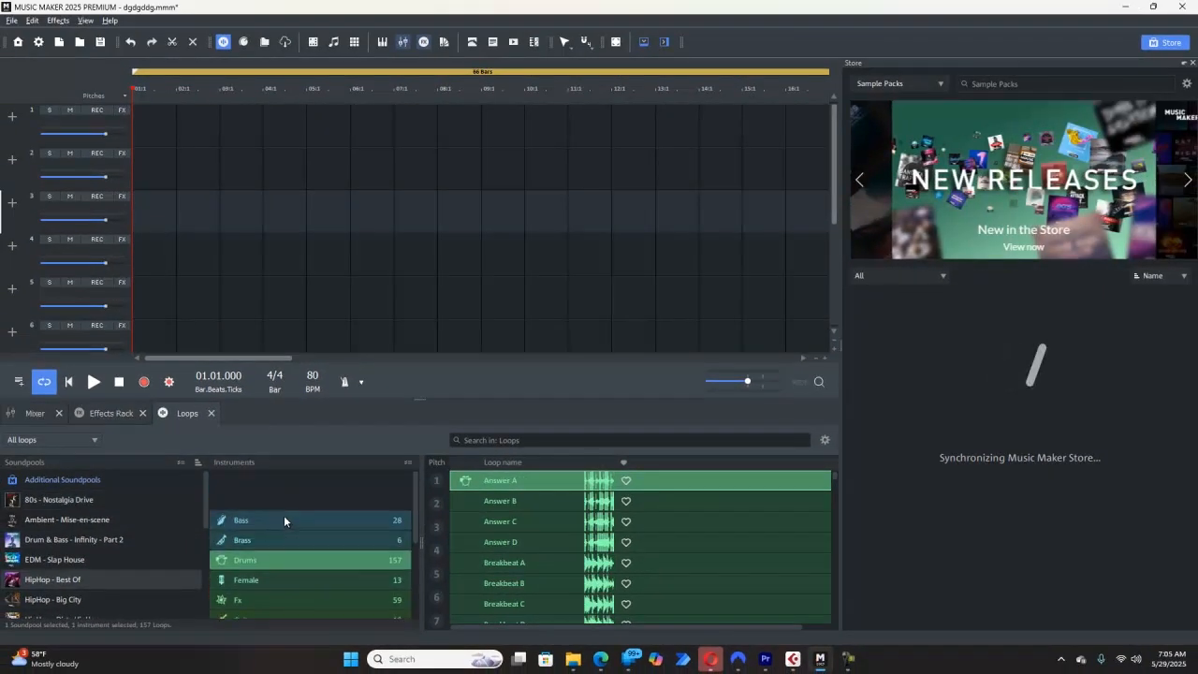
pyautogui.click(264, 482)
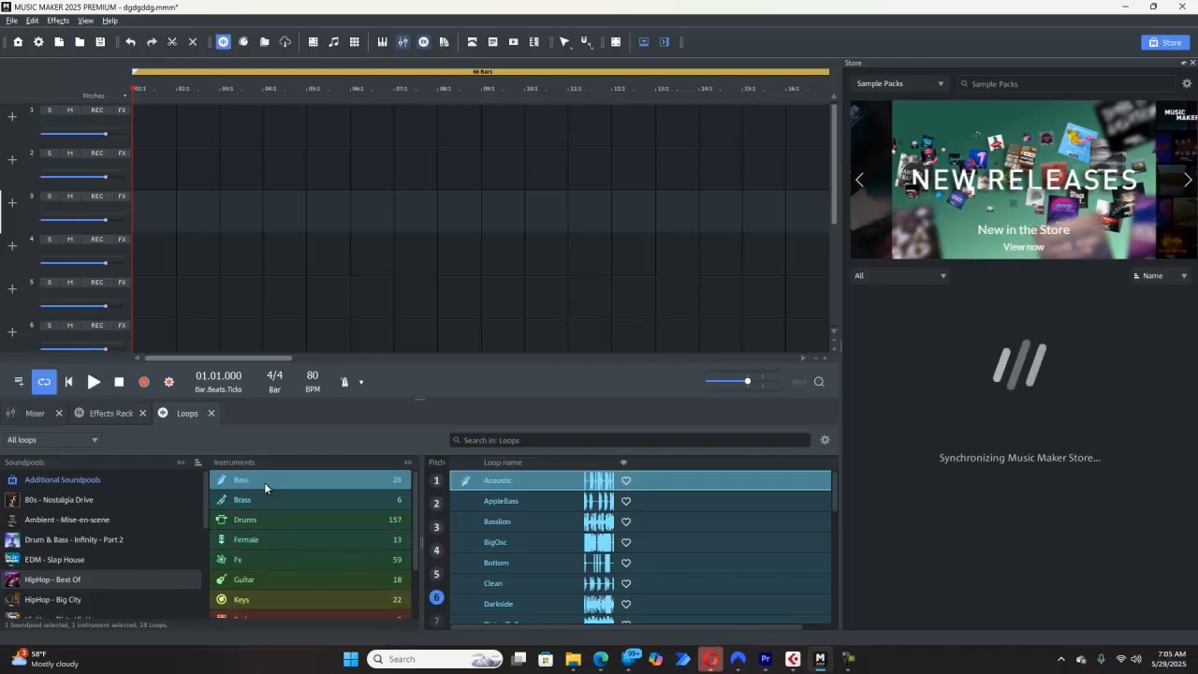
pyautogui.click(527, 482)
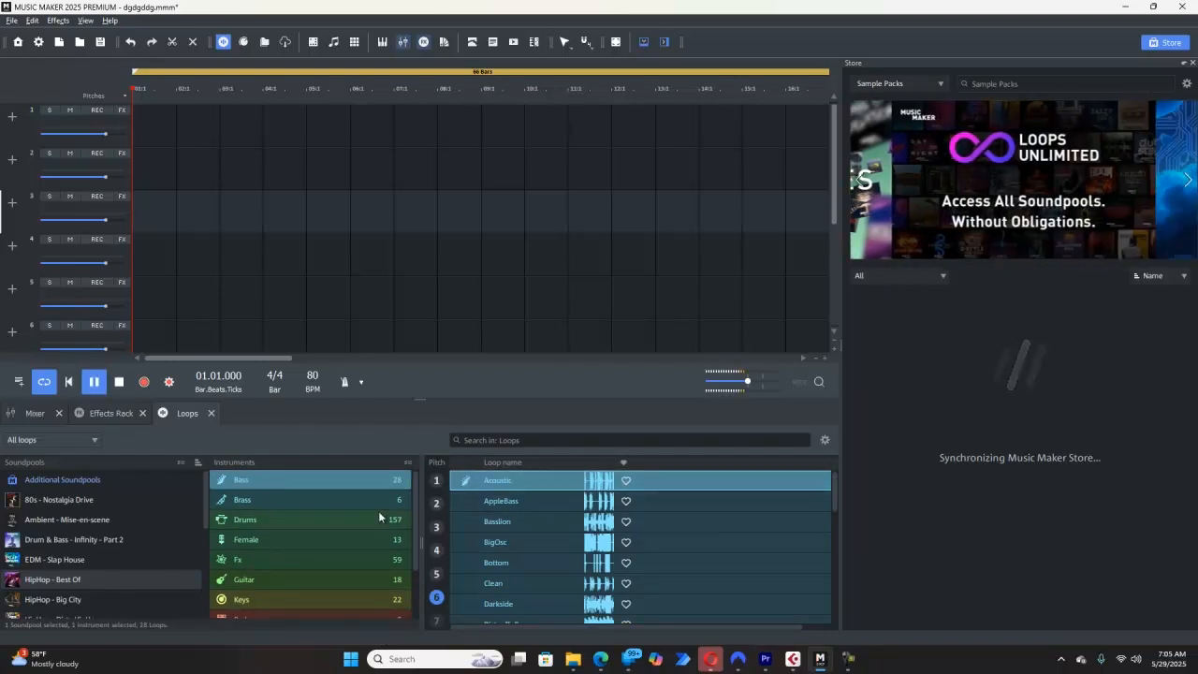
# List the HipHop - Best Of drum loops and audition Answer A, Crackling D and Diggin A
pyautogui.click(268, 523)
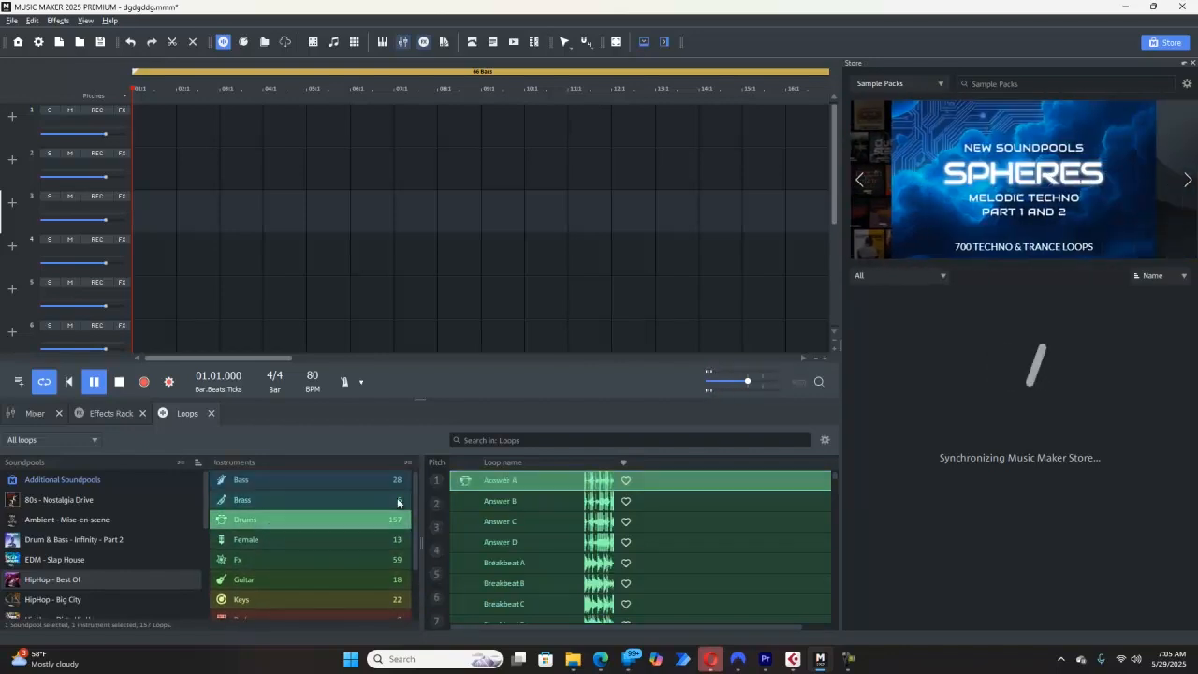
pyautogui.click(119, 382)
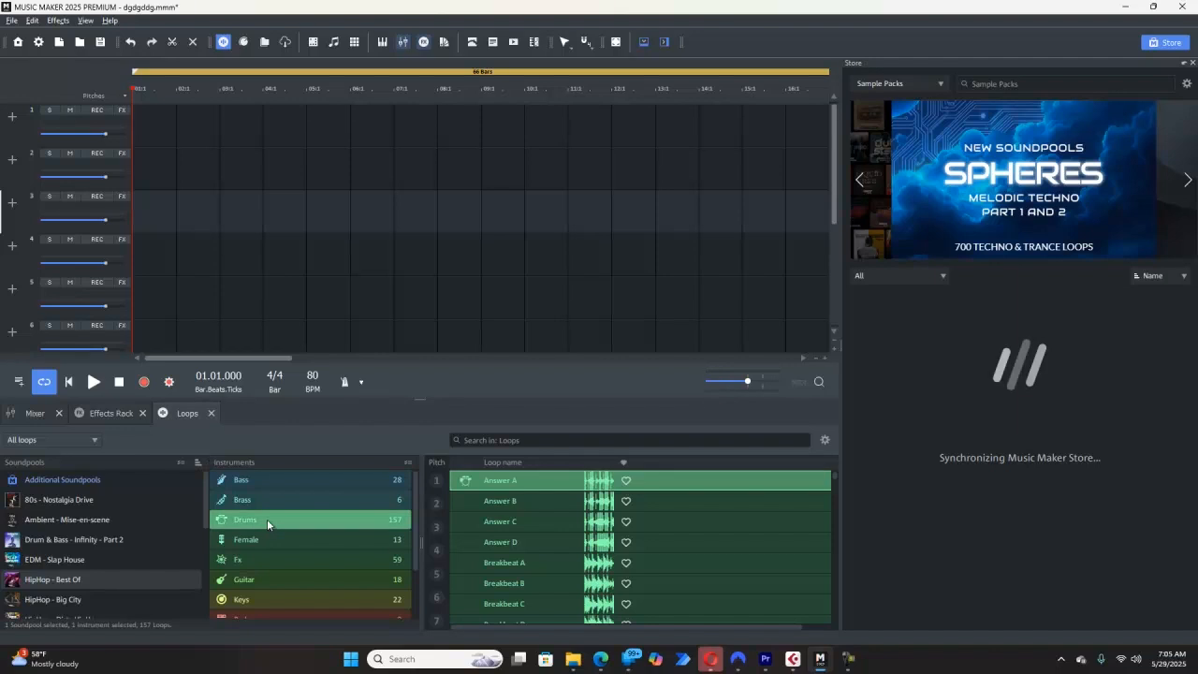
pyautogui.click(540, 481)
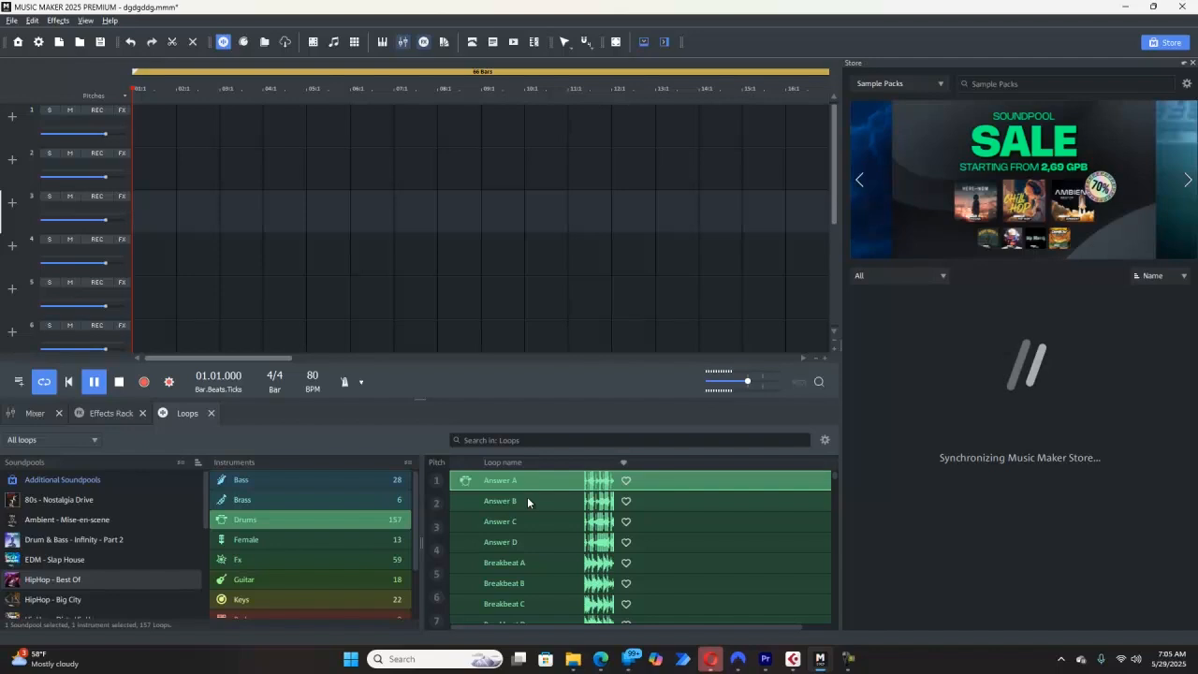
pyautogui.scroll(-7, 512, 572)
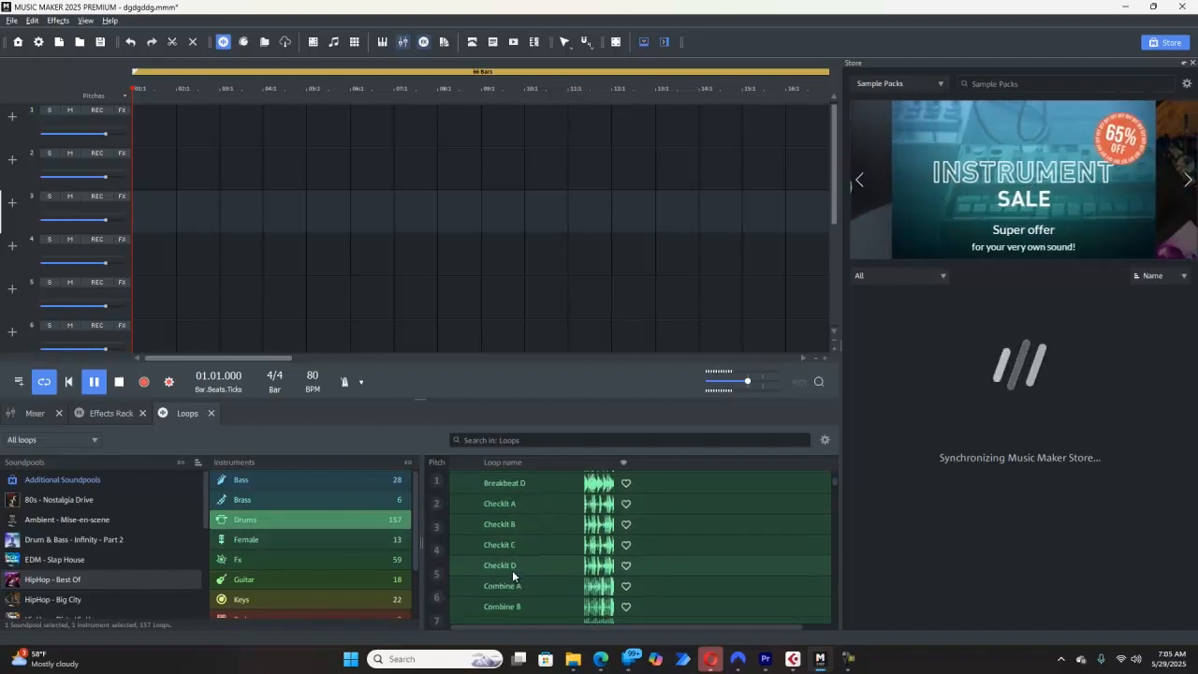
pyautogui.click(512, 573)
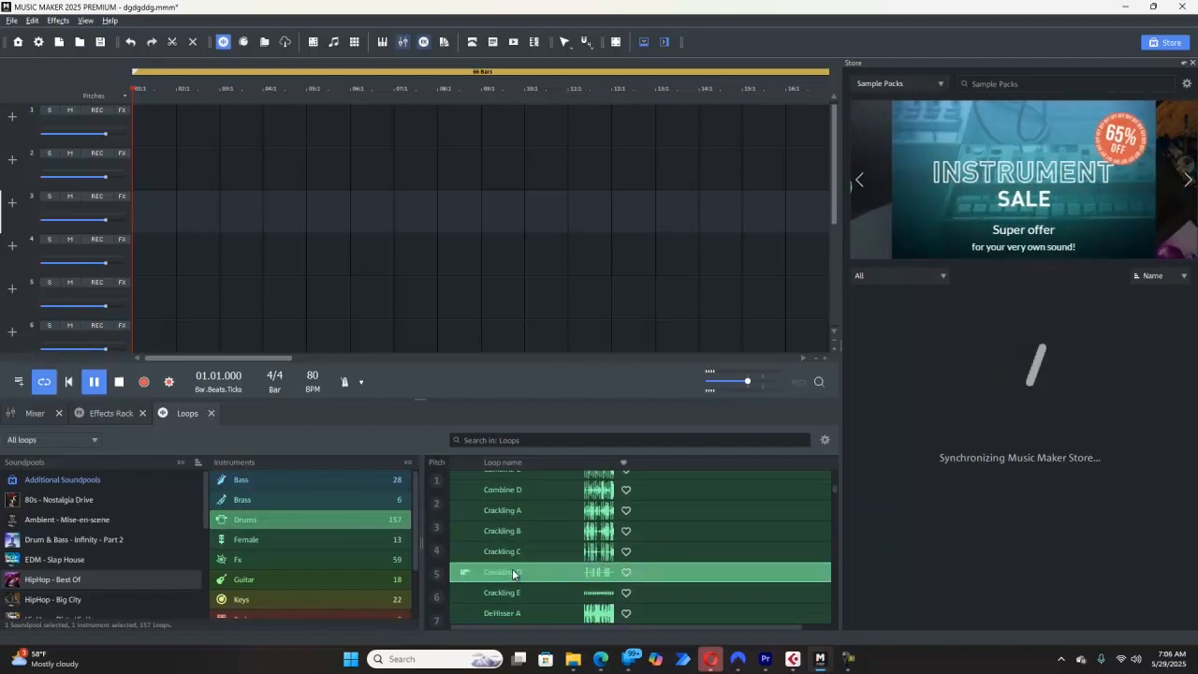
pyautogui.scroll(-3, 515, 568)
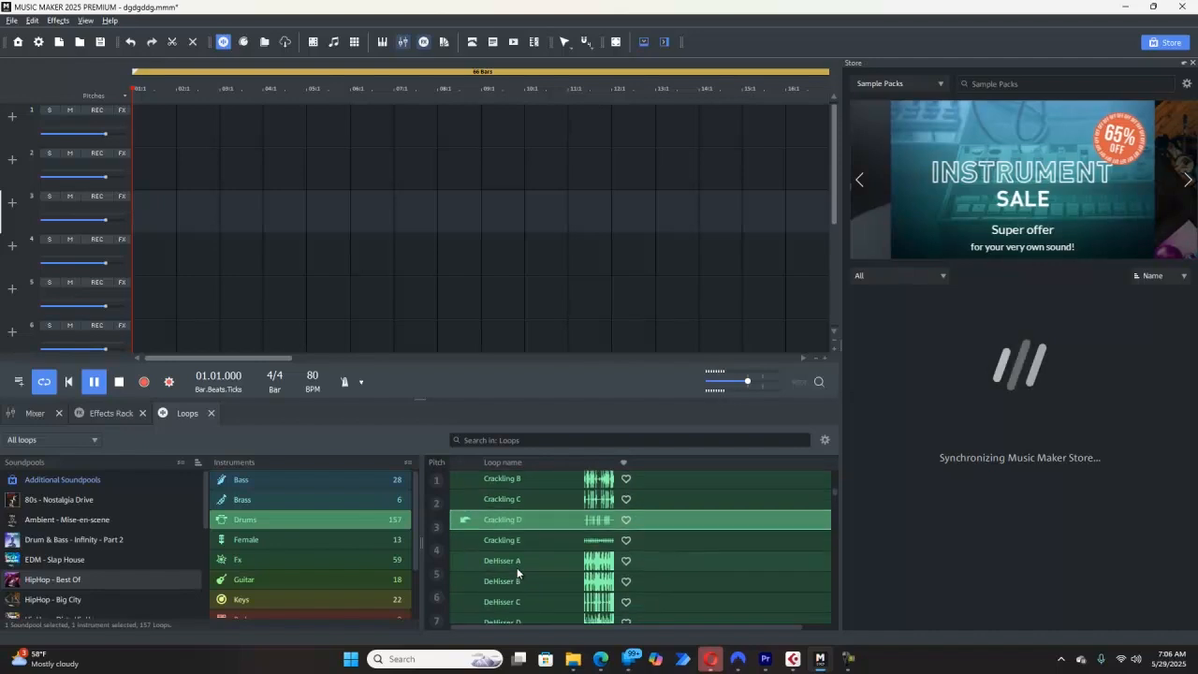
pyautogui.click(509, 596)
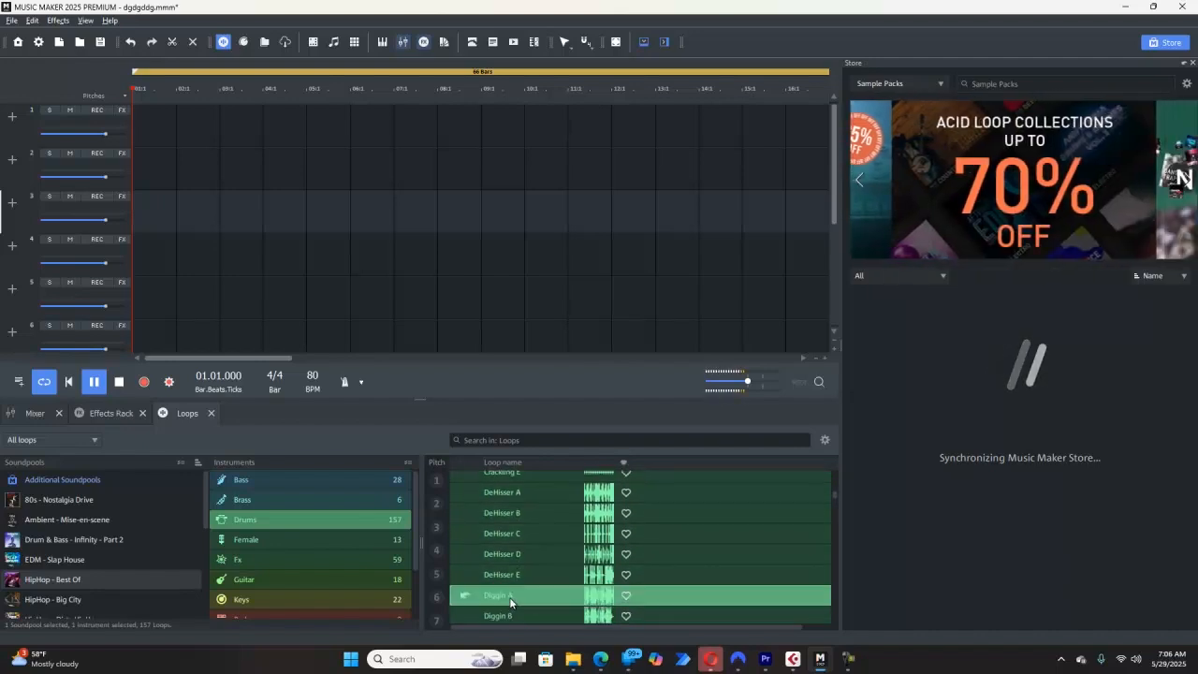
# Place the Diggin A drum loop at the start of track 1 and play it back
pyautogui.moveTo(515, 595); pyautogui.dragTo(133, 111)
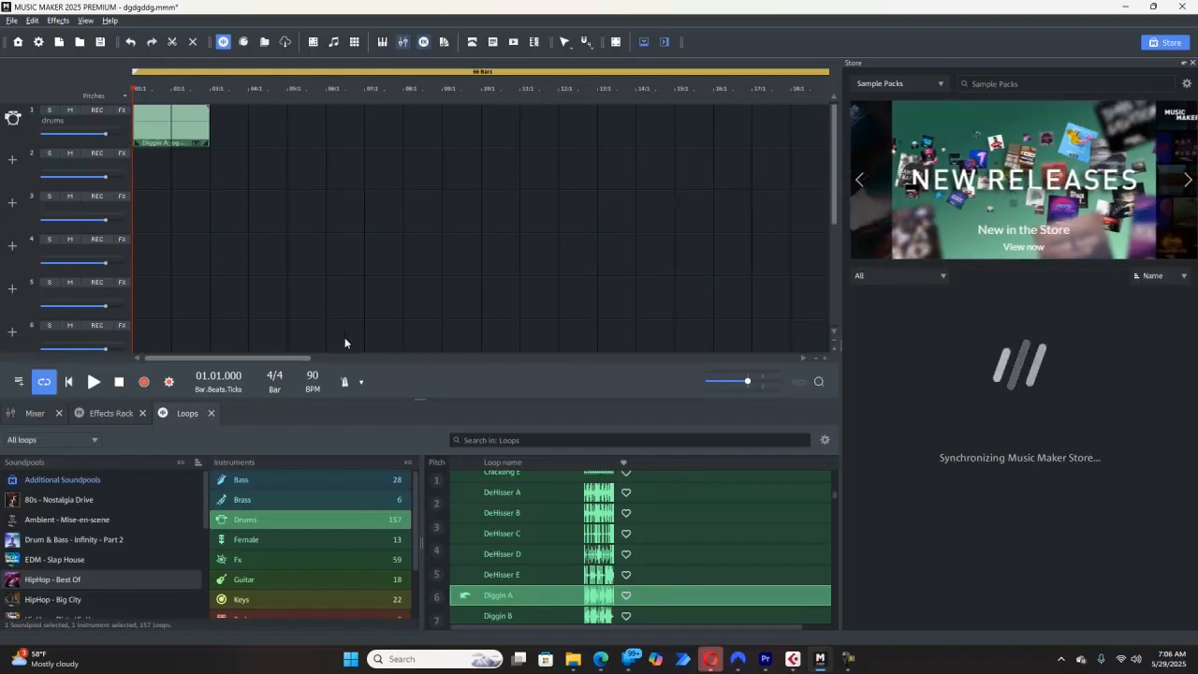
pyautogui.click(92, 383)
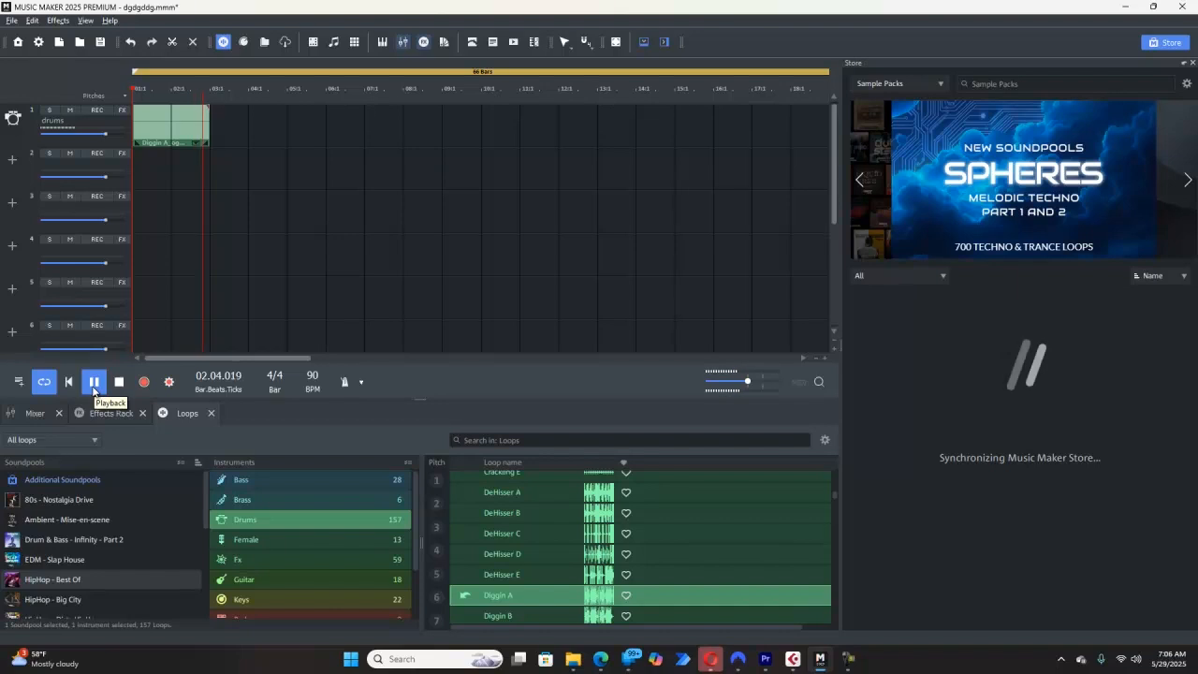
pyautogui.click(118, 383)
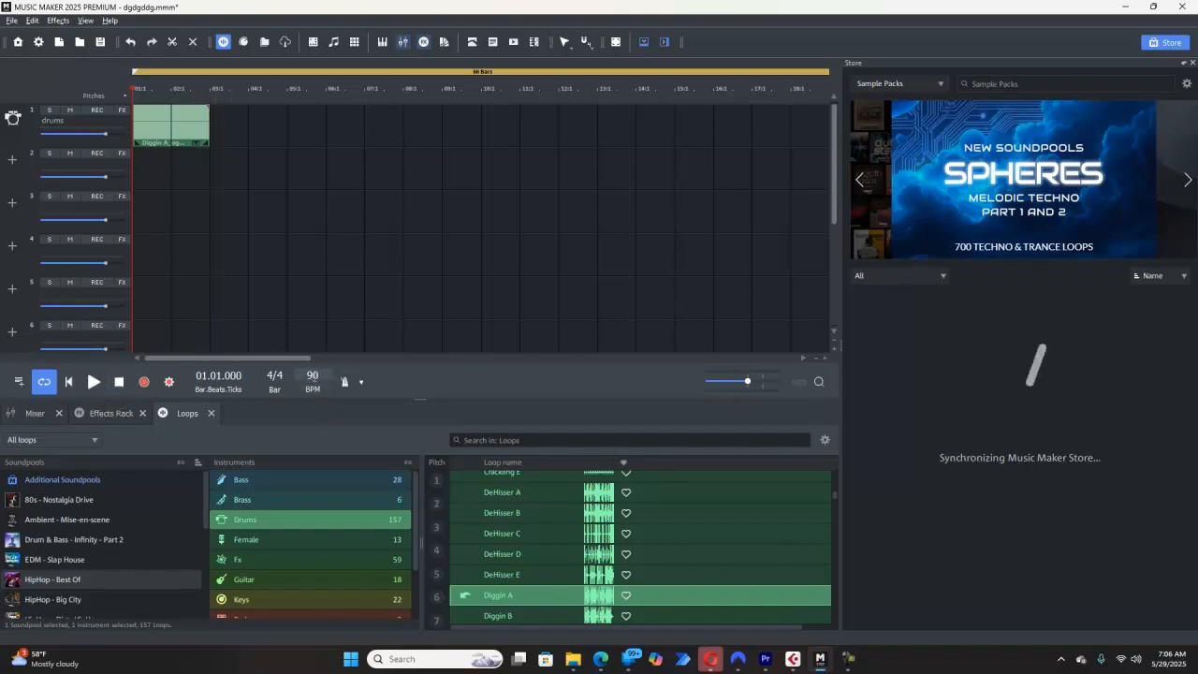
# Set the project tempo to 80 BPM
pyautogui.doubleClick(315, 377)
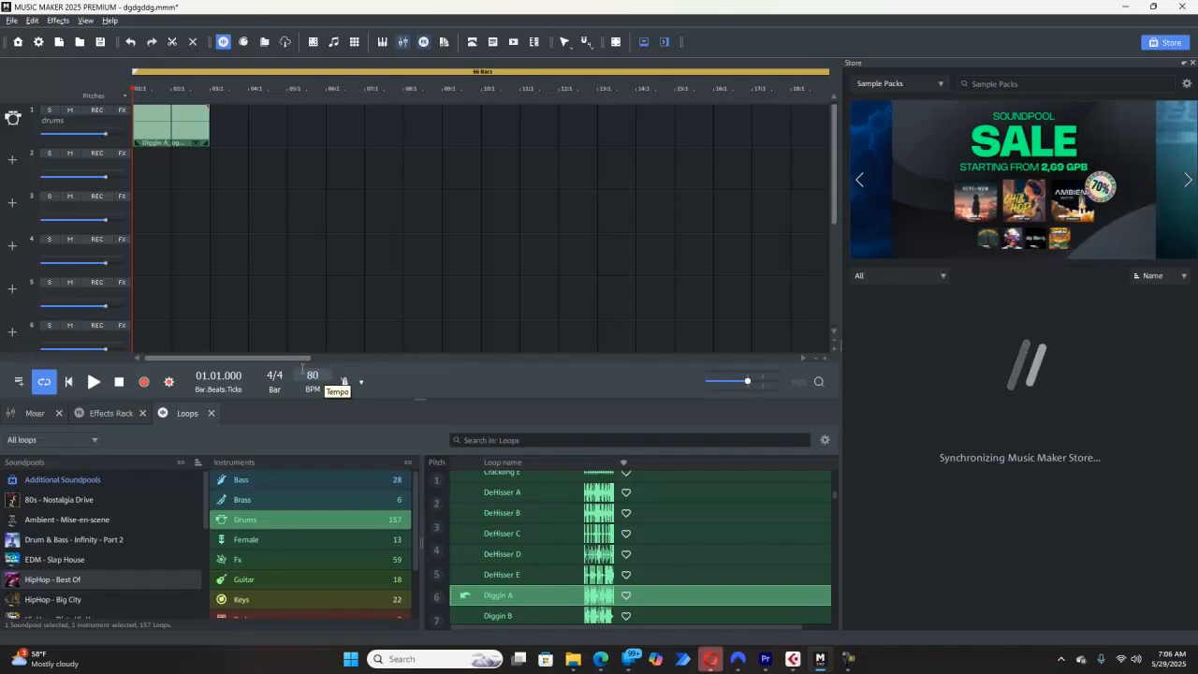
pyautogui.press('Return')
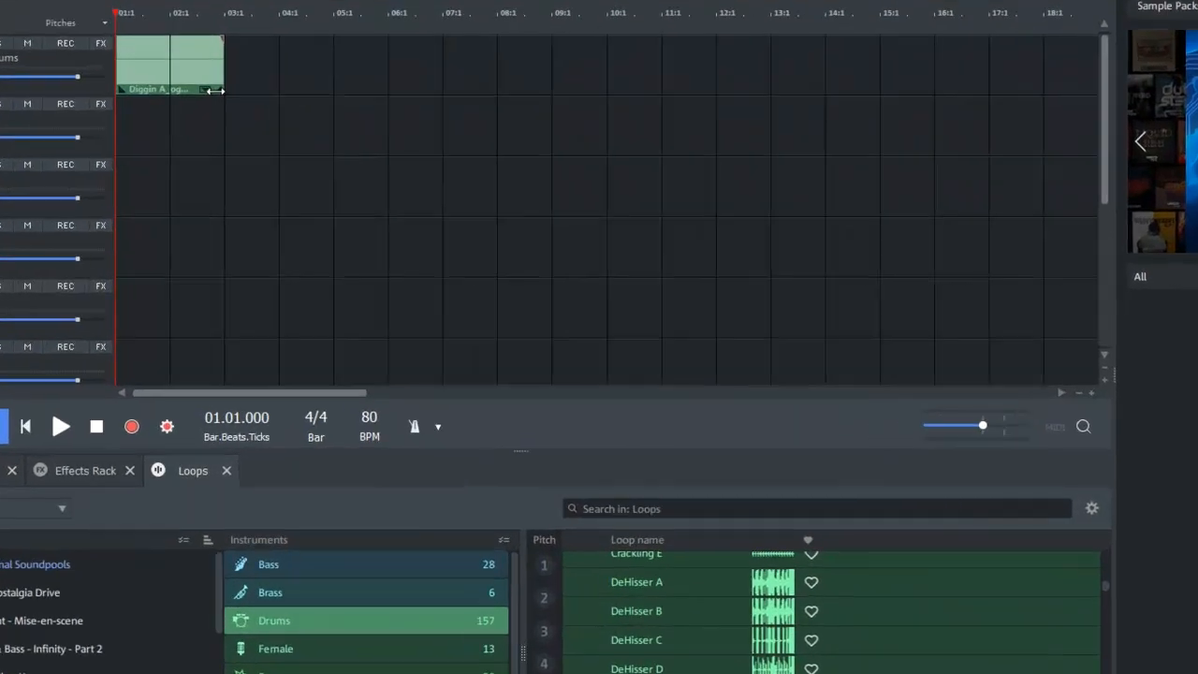
# Extend the Diggin A clip on track 1 to eight bars and play part of it
pyautogui.moveTo(208, 140); pyautogui.dragTo(442, 158)
pyautogui.moveTo(576, 100)
pyautogui.mouseDown()
pyautogui.moveTo(549, 88)
pyautogui.moveTo(573, 86)
pyautogui.mouseUp()
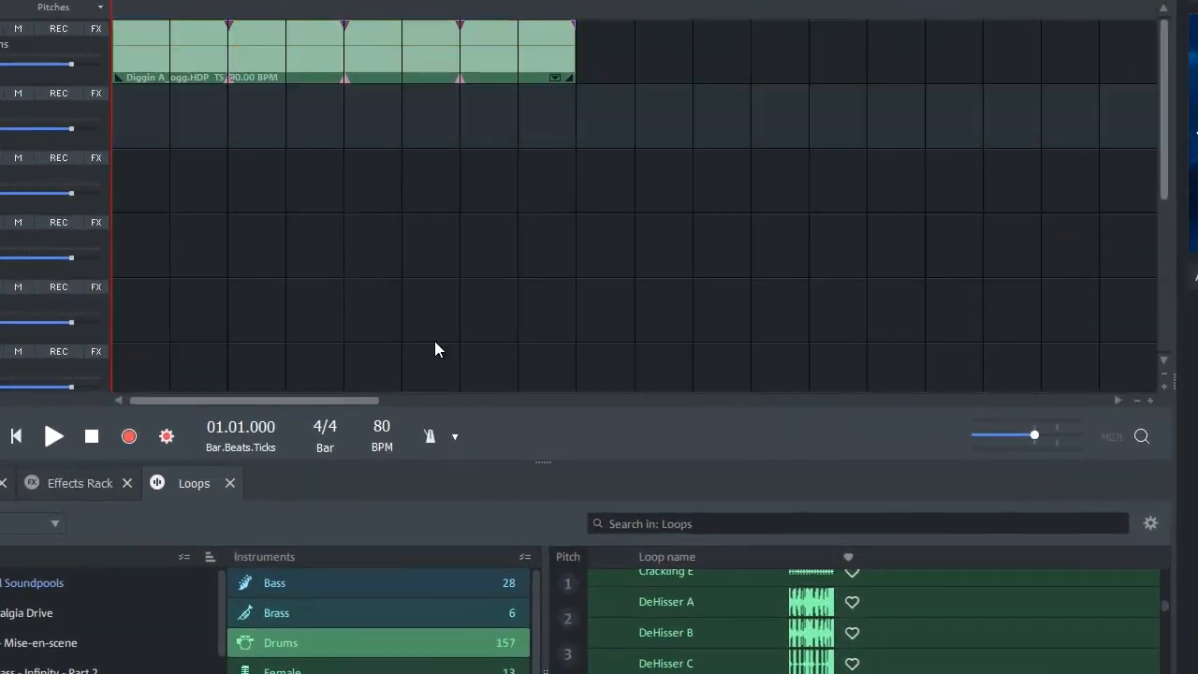
pyautogui.click(54, 436)
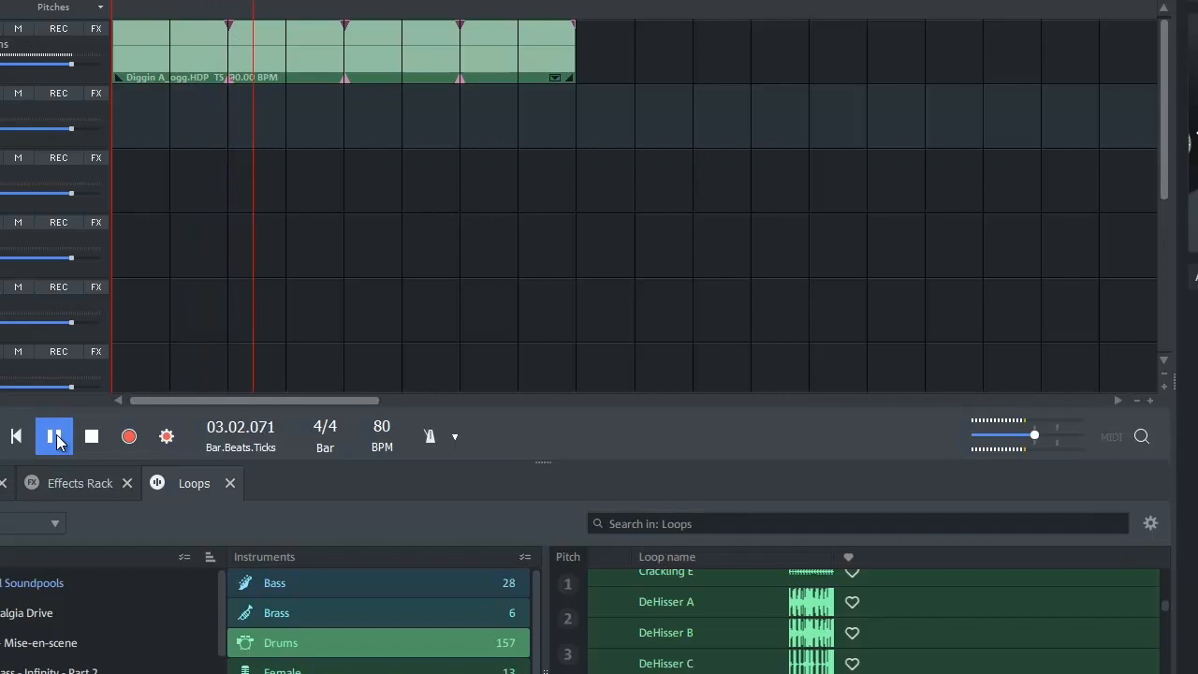
pyautogui.click(66, 440)
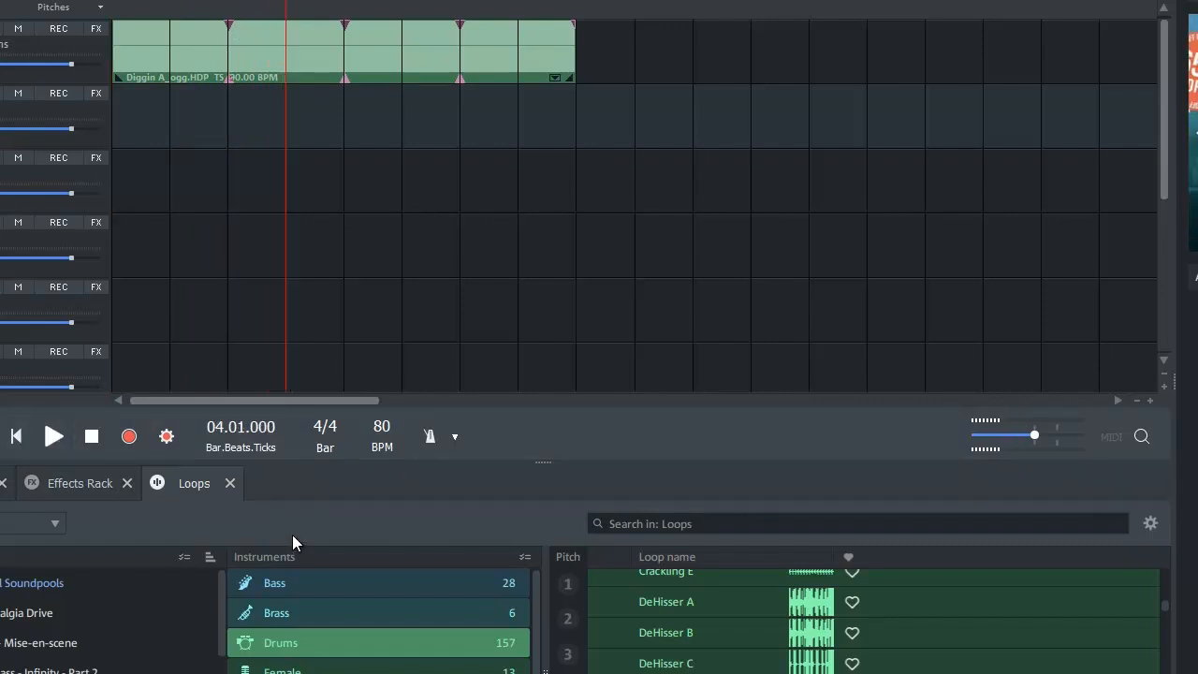
# Shorten the Diggin A clip to one bar and place the Diggin C drum loop directly after it on track 1
pyautogui.scroll(-2, 873, 622)
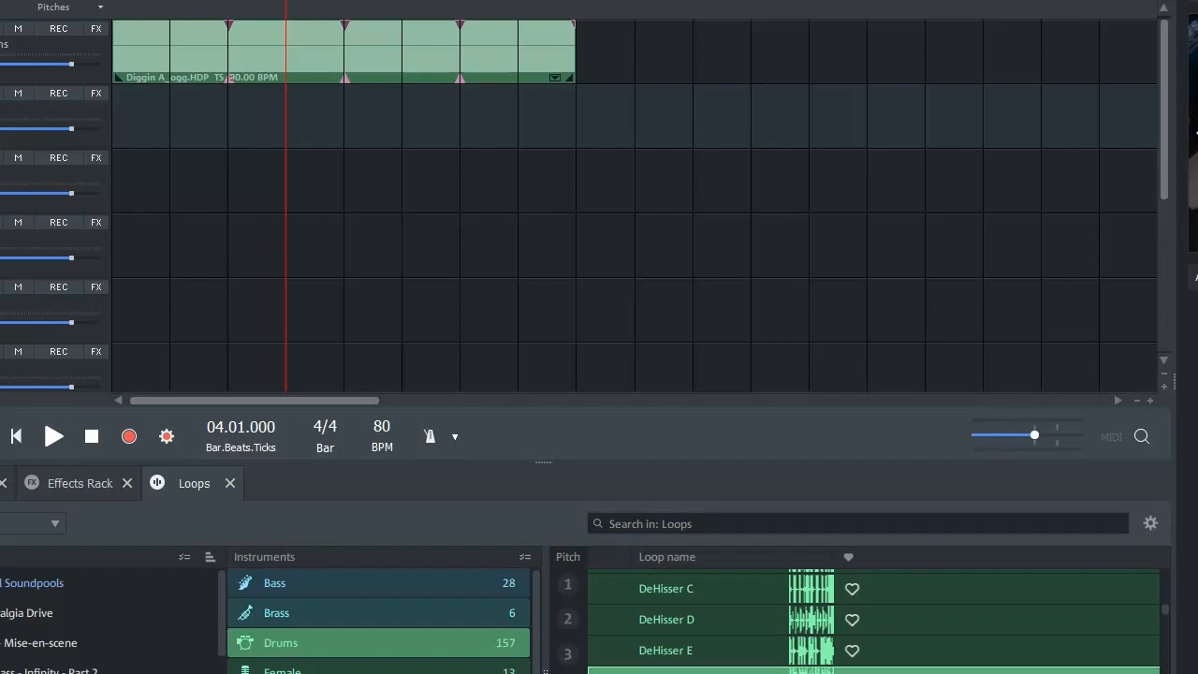
pyautogui.moveTo(573, 80); pyautogui.dragTo(166, 68)
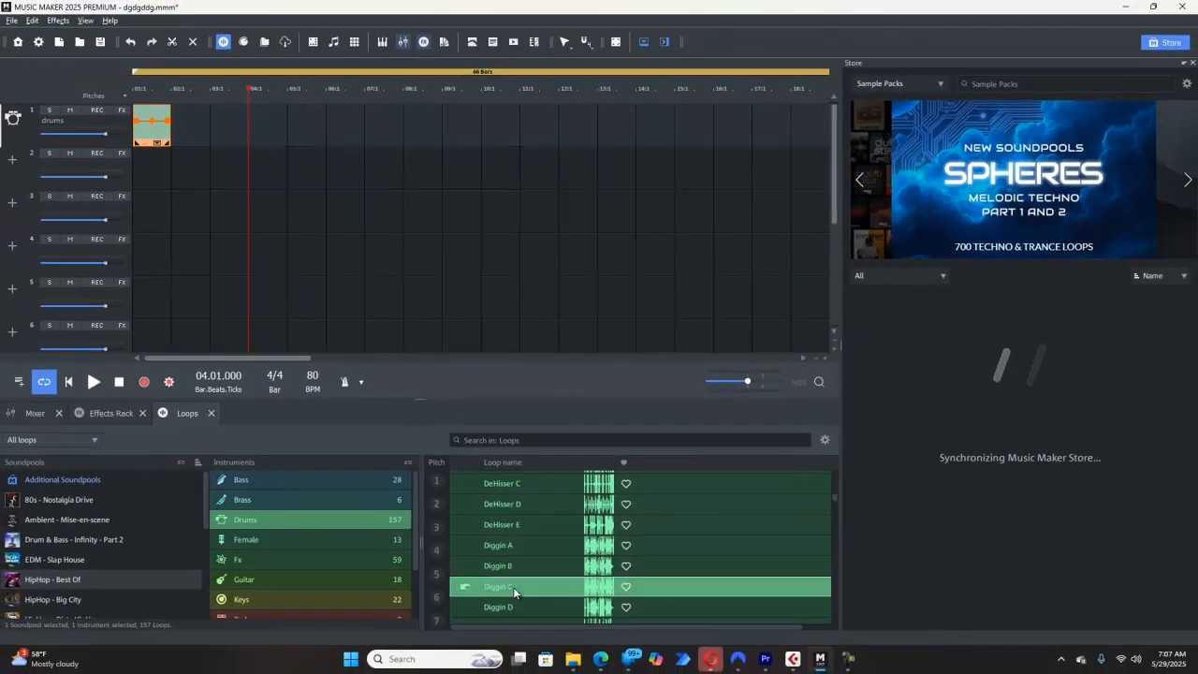
pyautogui.moveTo(513, 587); pyautogui.dragTo(202, 141)
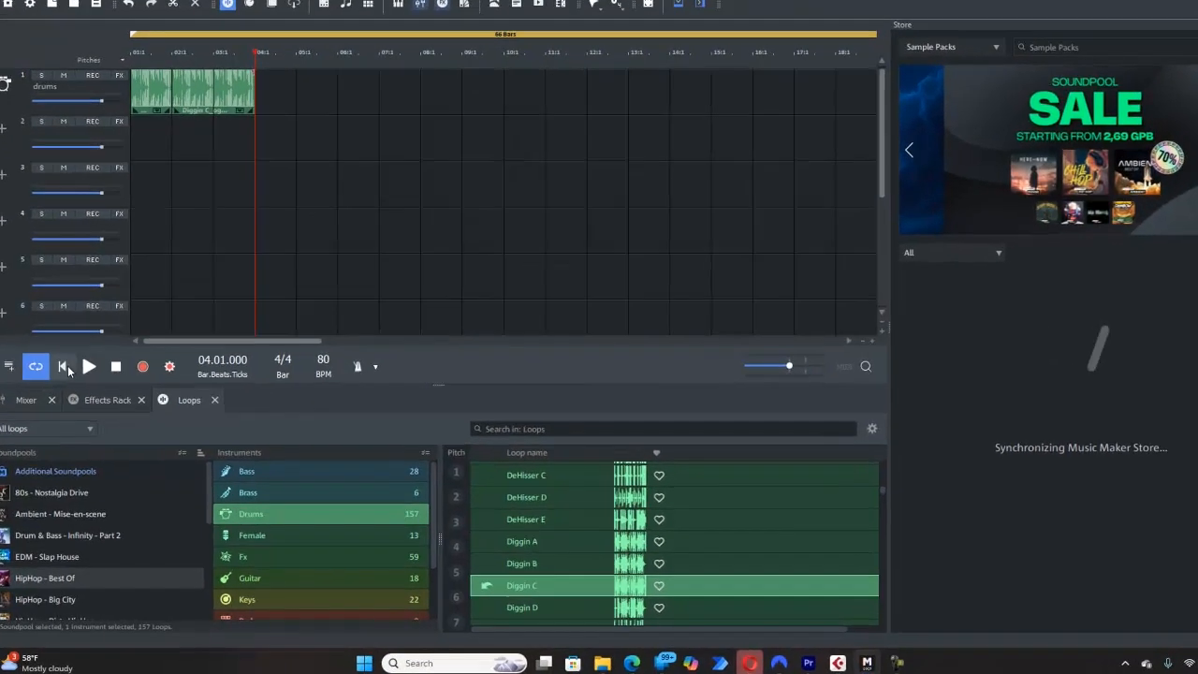
# Play the combined Diggin A and Diggin C drum pattern from the beginning of the project
pyautogui.click(68, 384)
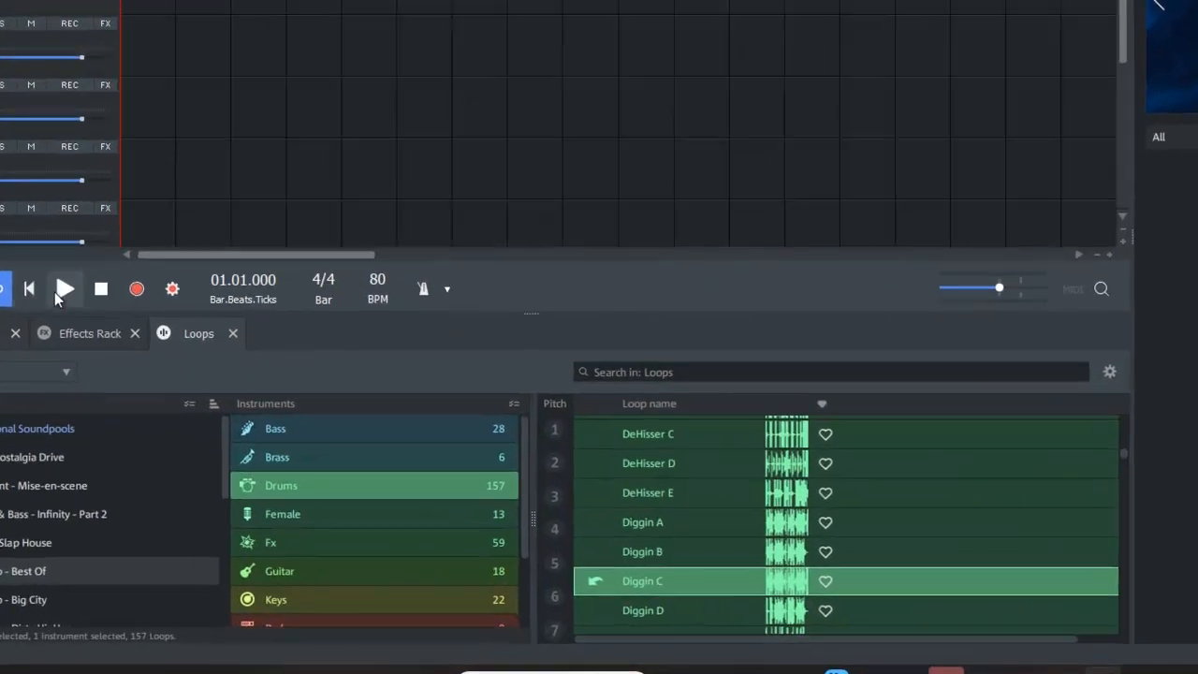
pyautogui.click(94, 381)
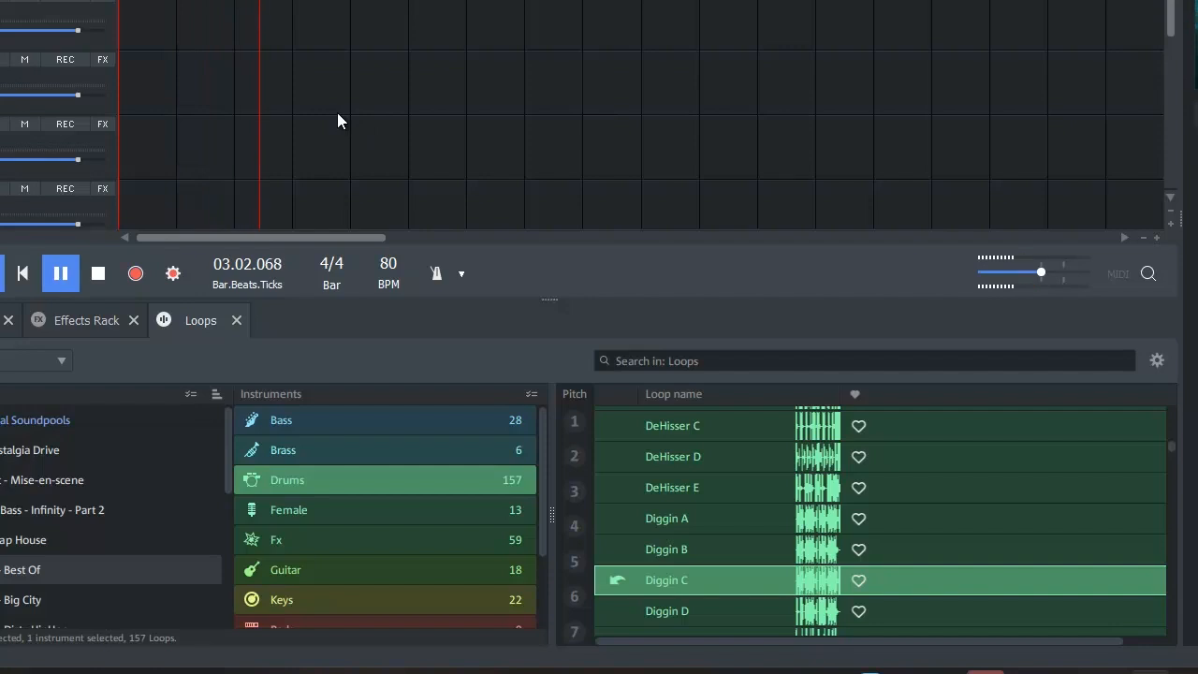
pyautogui.click(97, 273)
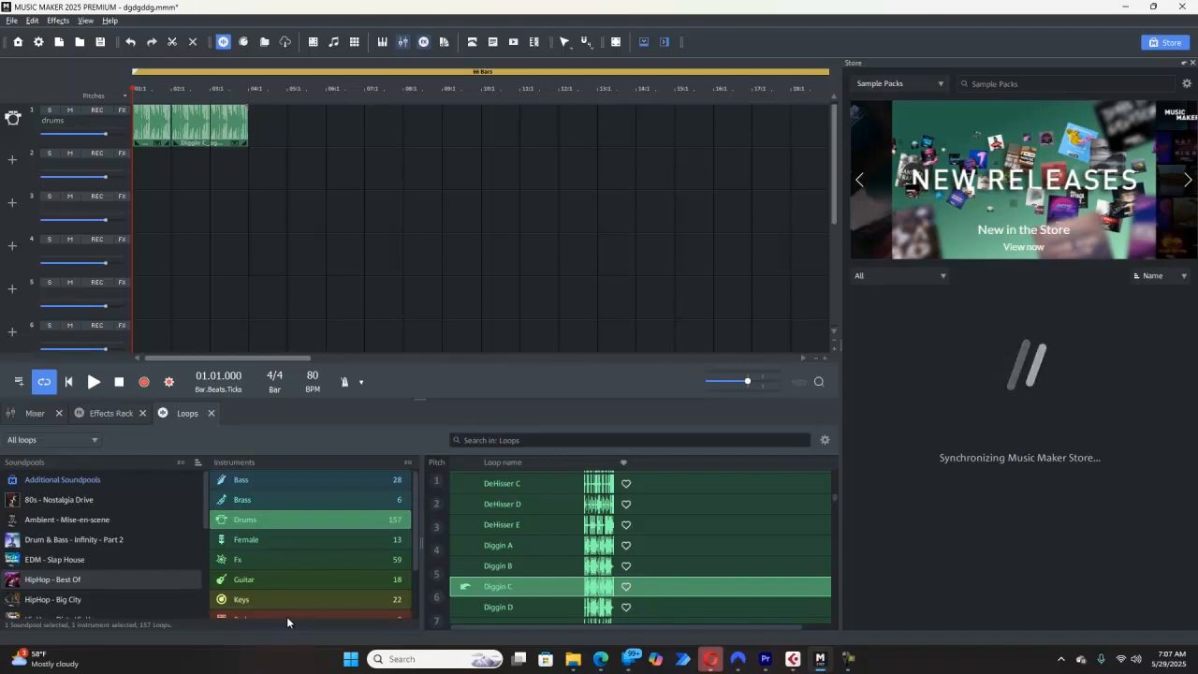
# Show the bass loops in HipHop - Best Of and audition Acoustic, AppleBass, Basslion, BigOsc, Bottom and Clean
pyautogui.click(255, 478)
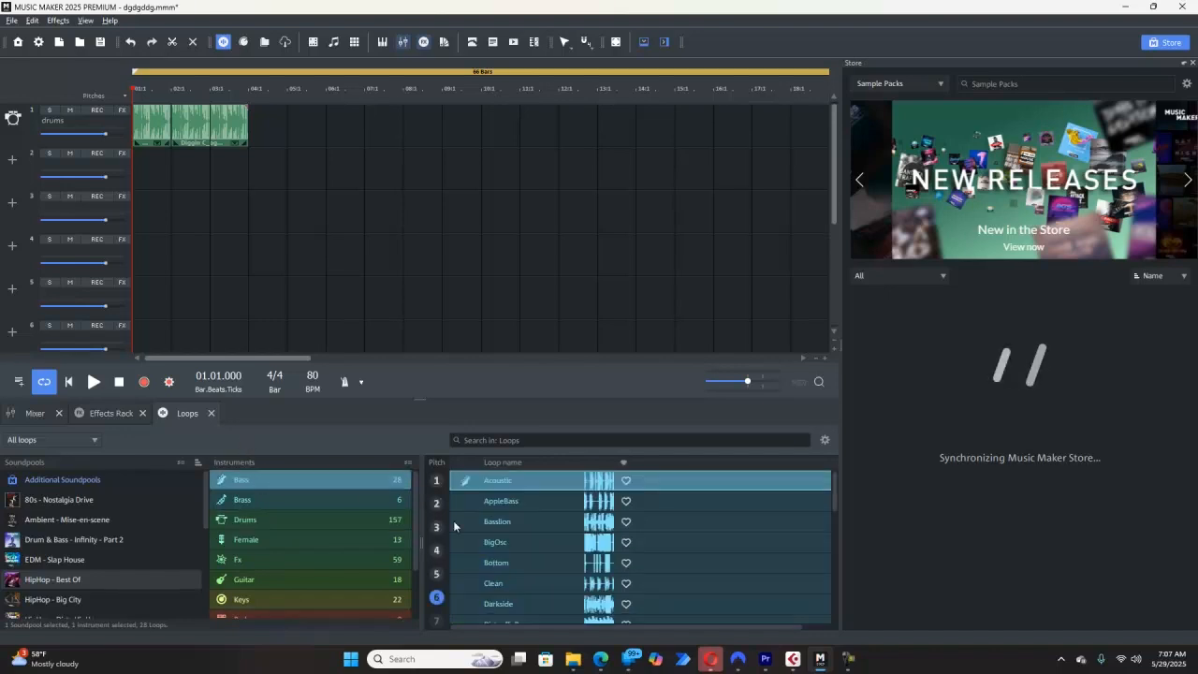
pyautogui.click(553, 479)
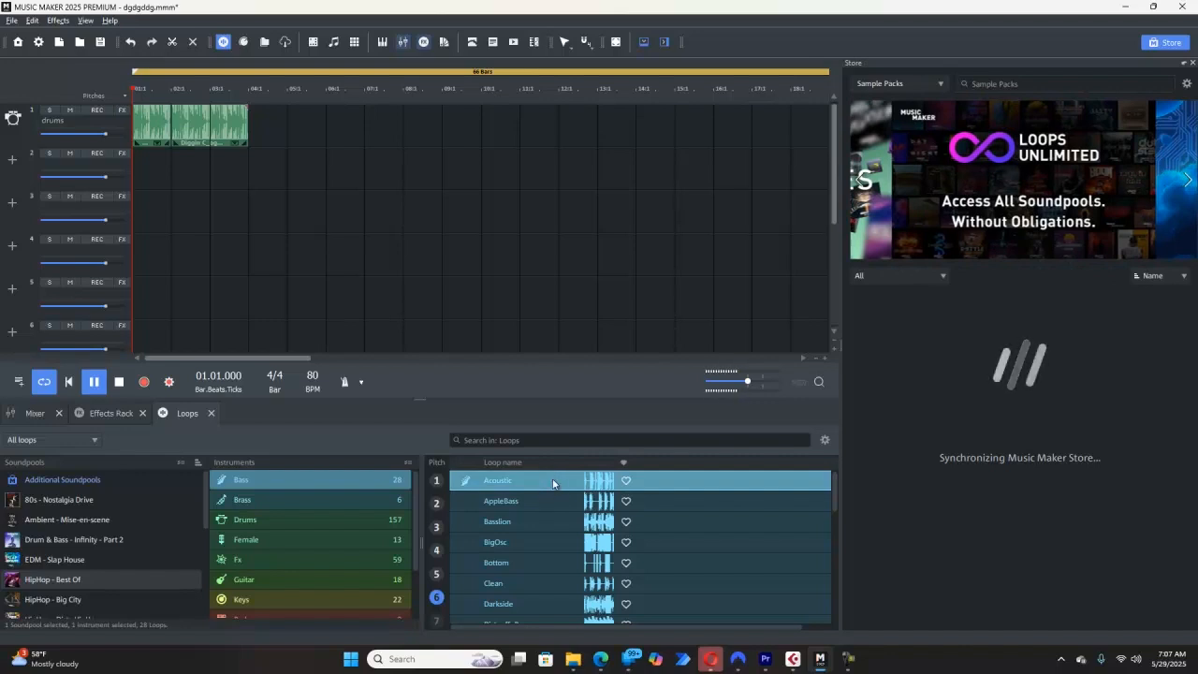
pyautogui.click(541, 505)
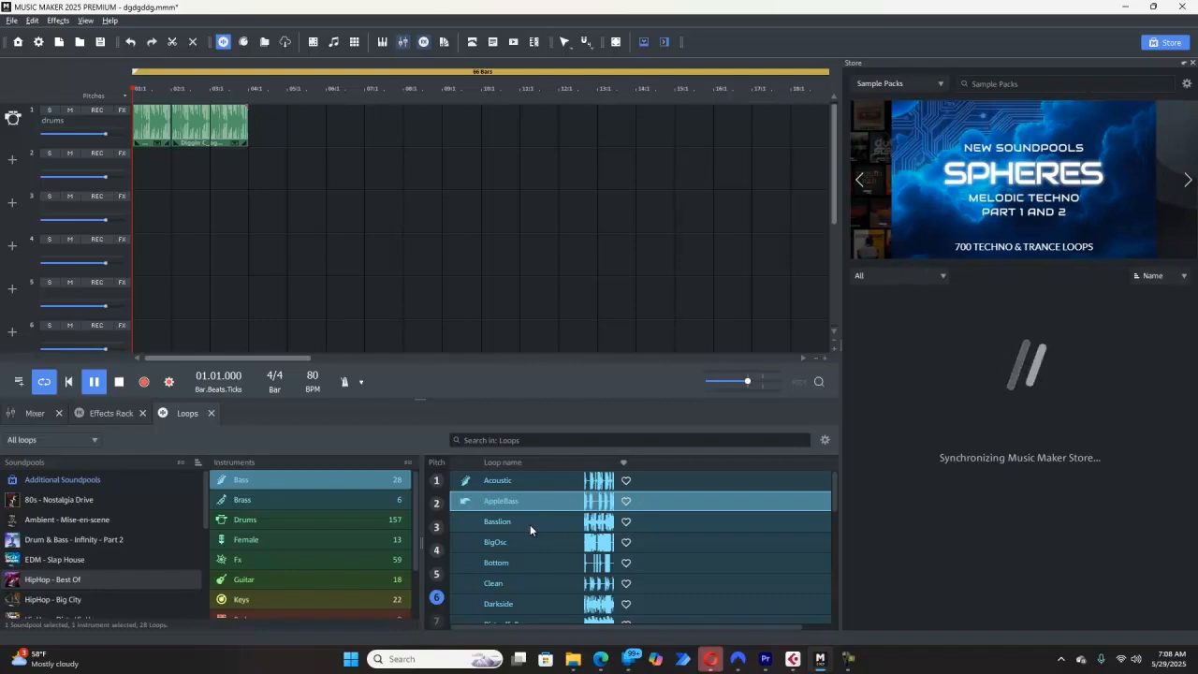
pyautogui.click(530, 524)
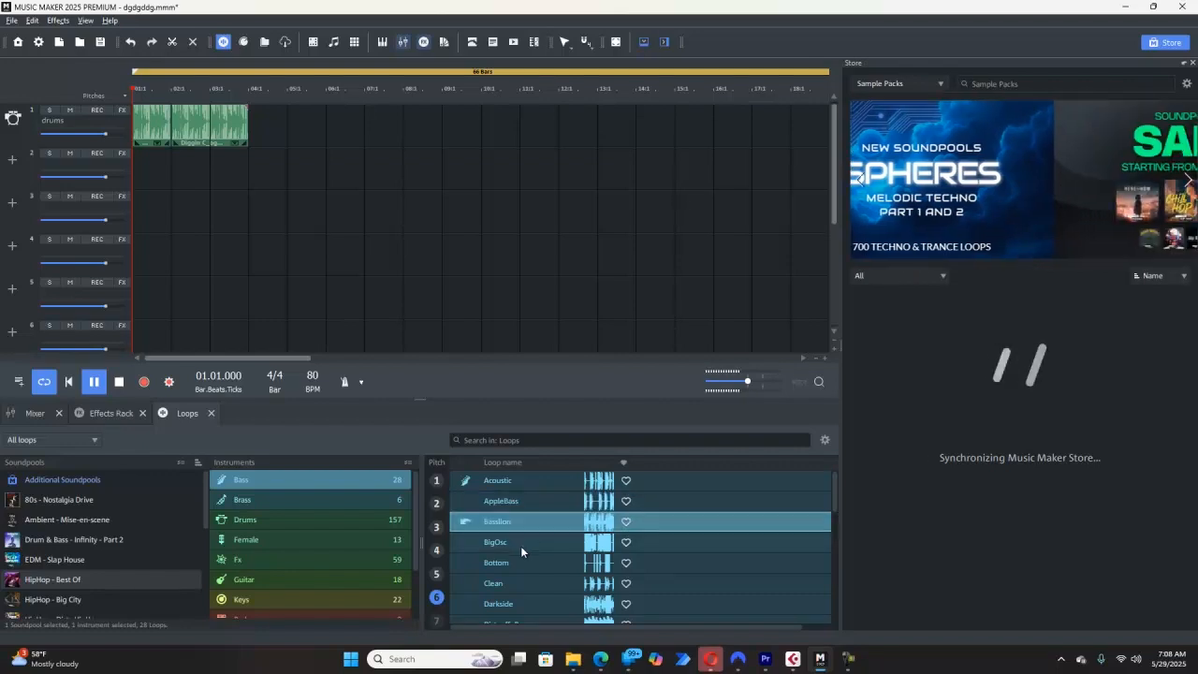
pyautogui.click(522, 543)
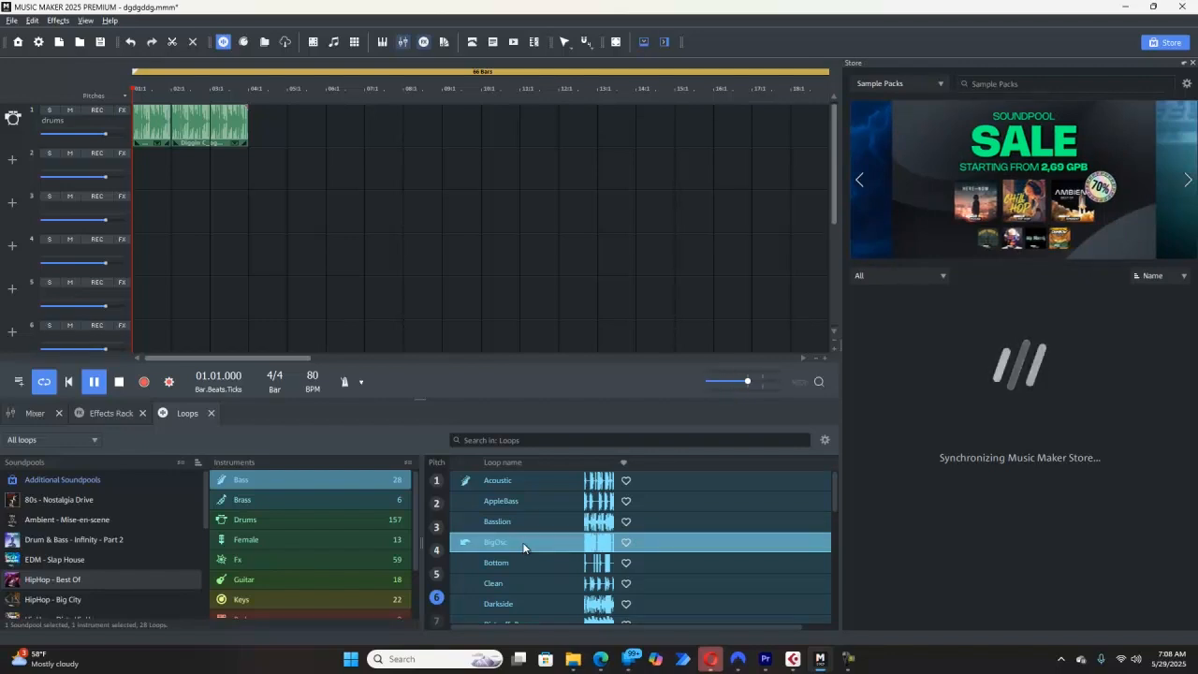
pyautogui.click(517, 562)
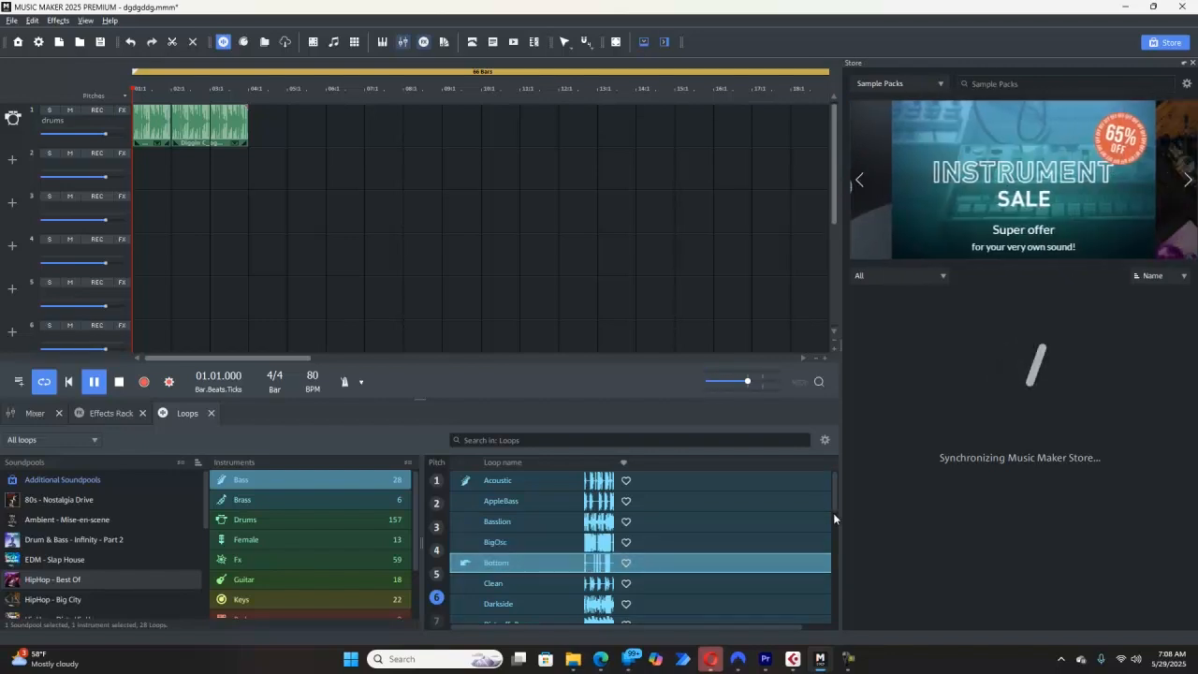
pyautogui.moveTo(836, 502); pyautogui.dragTo(835, 478)
pyautogui.moveTo(836, 478); pyautogui.dragTo(851, 420)
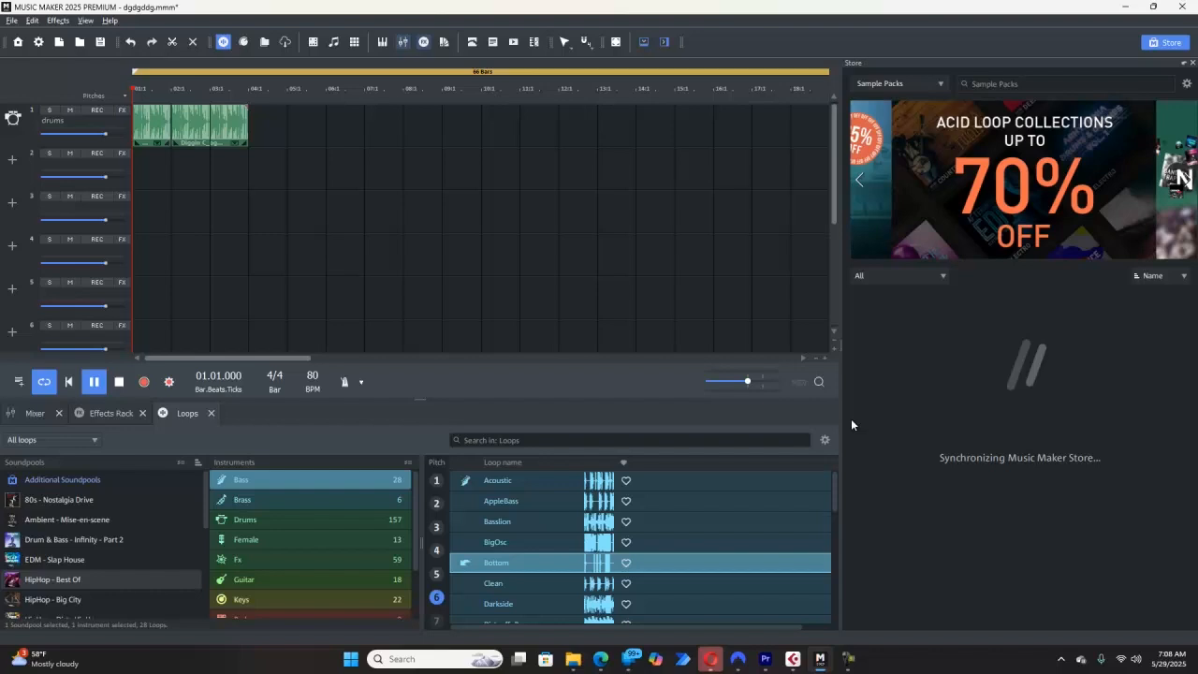
pyautogui.click(701, 580)
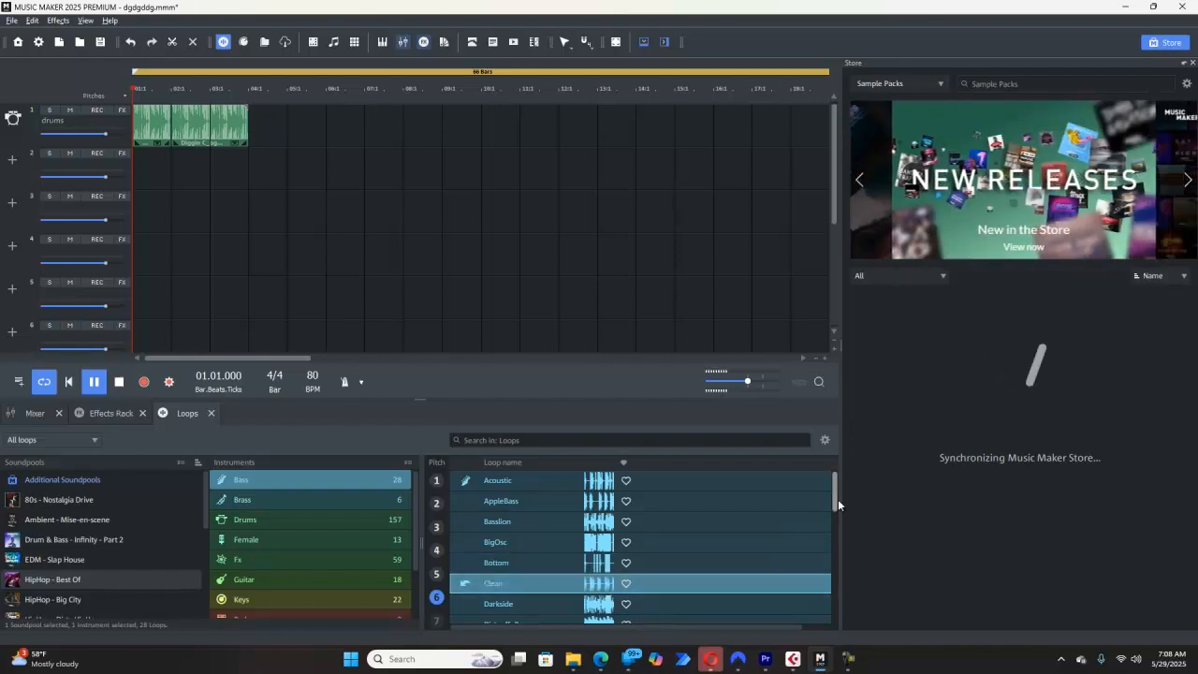
# Audition the bass loops from Darkside through FuzzBazz, including Dirt_off_Bass, Double_Up, Dubby and FingerSub
pyautogui.scroll(-2, 837, 504)
pyautogui.click(589, 532)
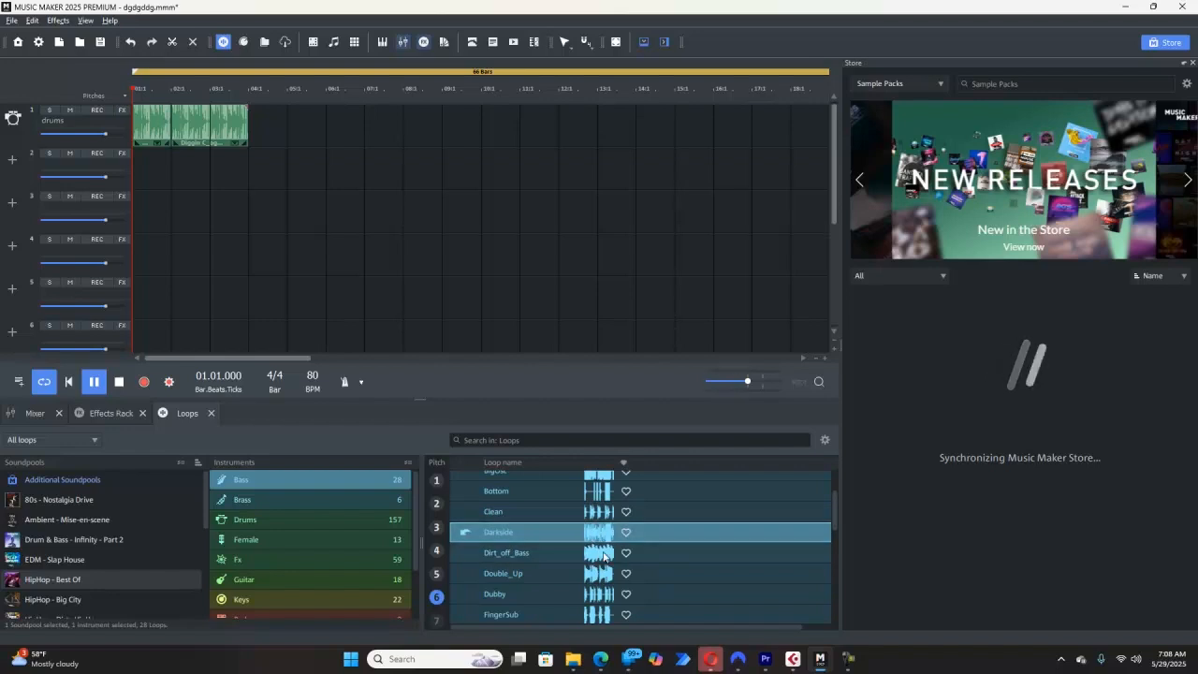
pyautogui.click(603, 560)
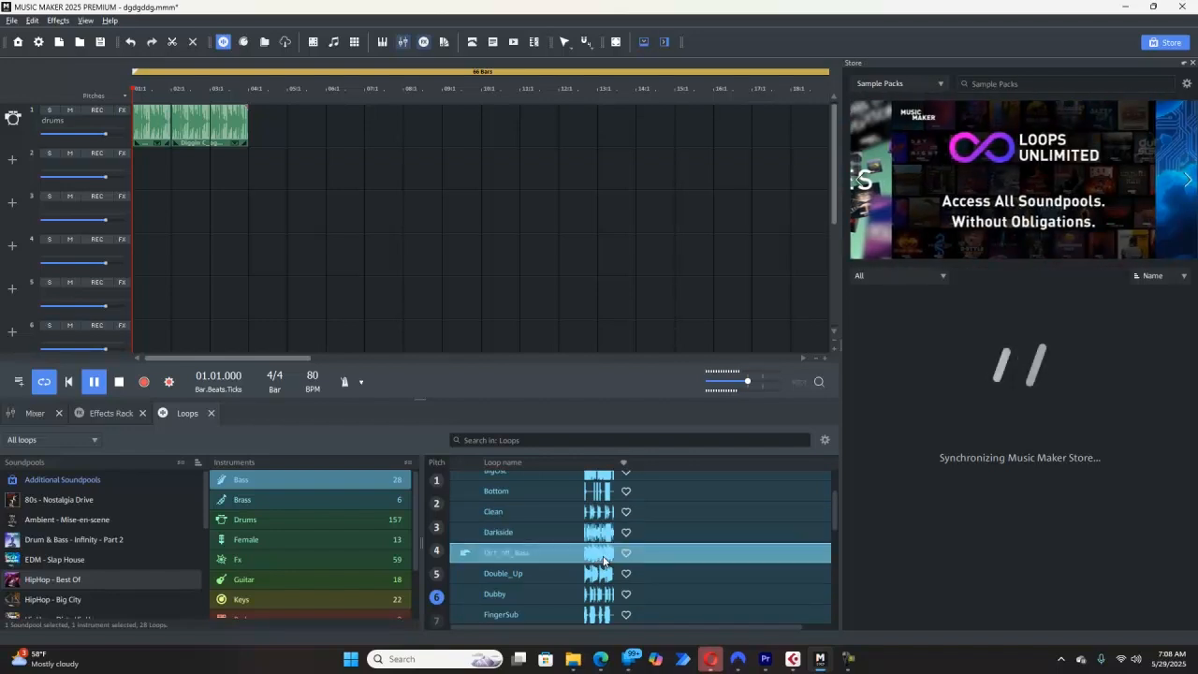
pyautogui.click(556, 576)
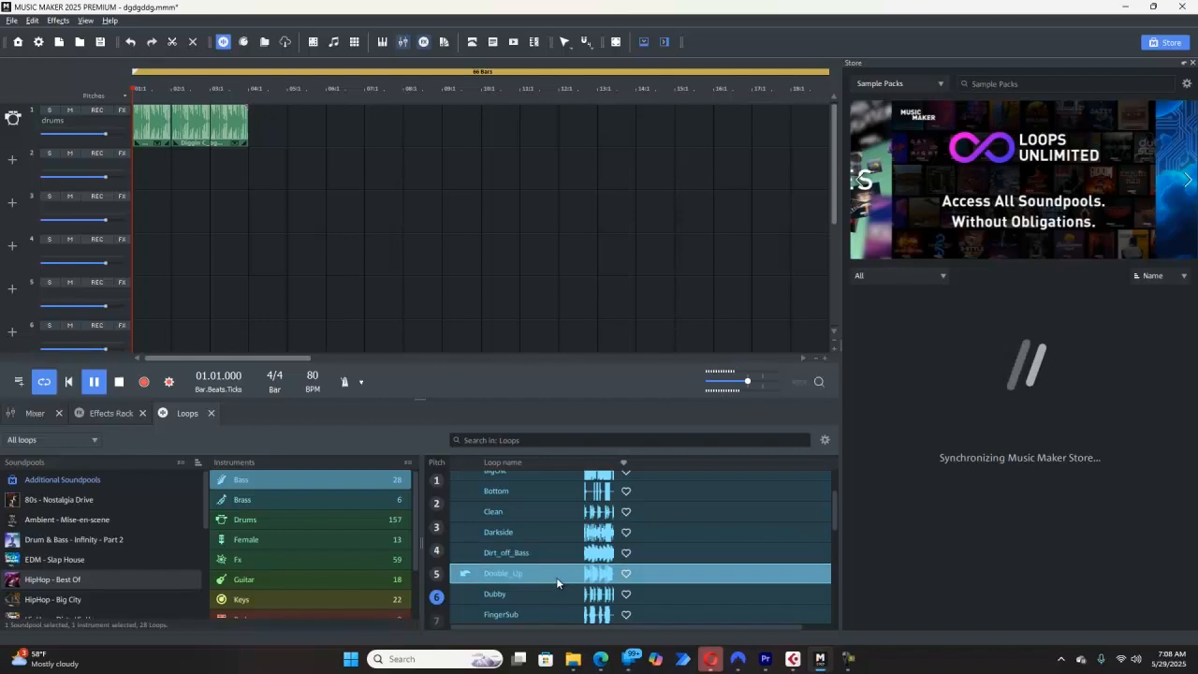
pyautogui.click(546, 595)
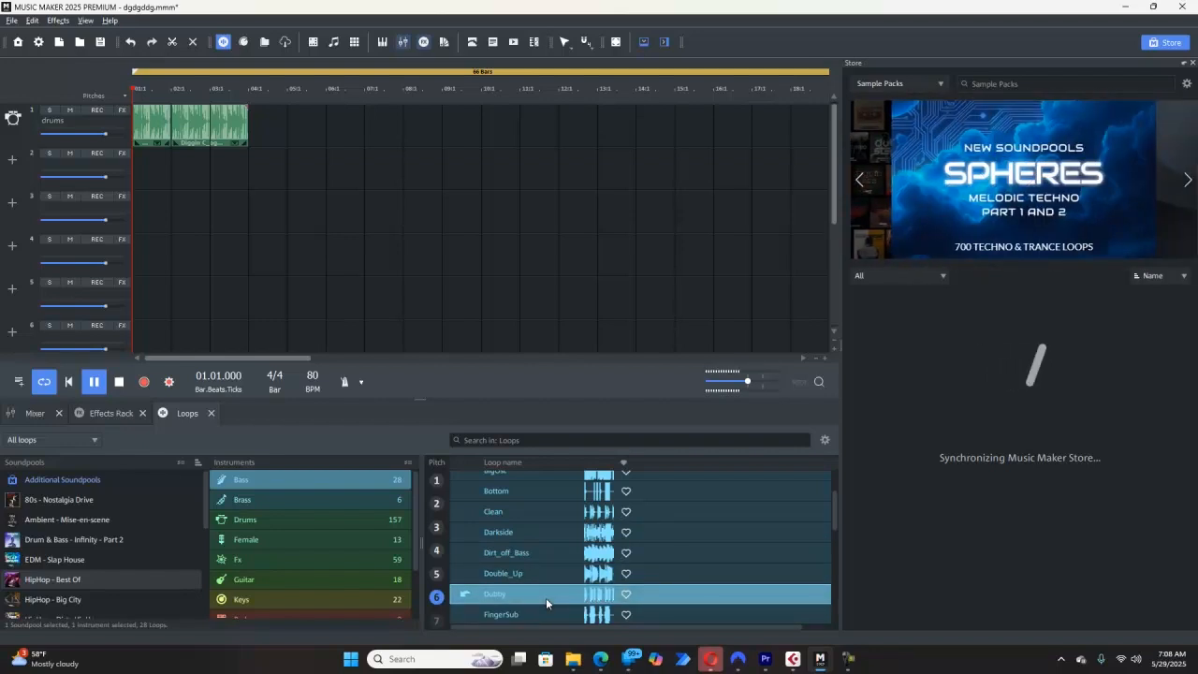
pyautogui.click(532, 615)
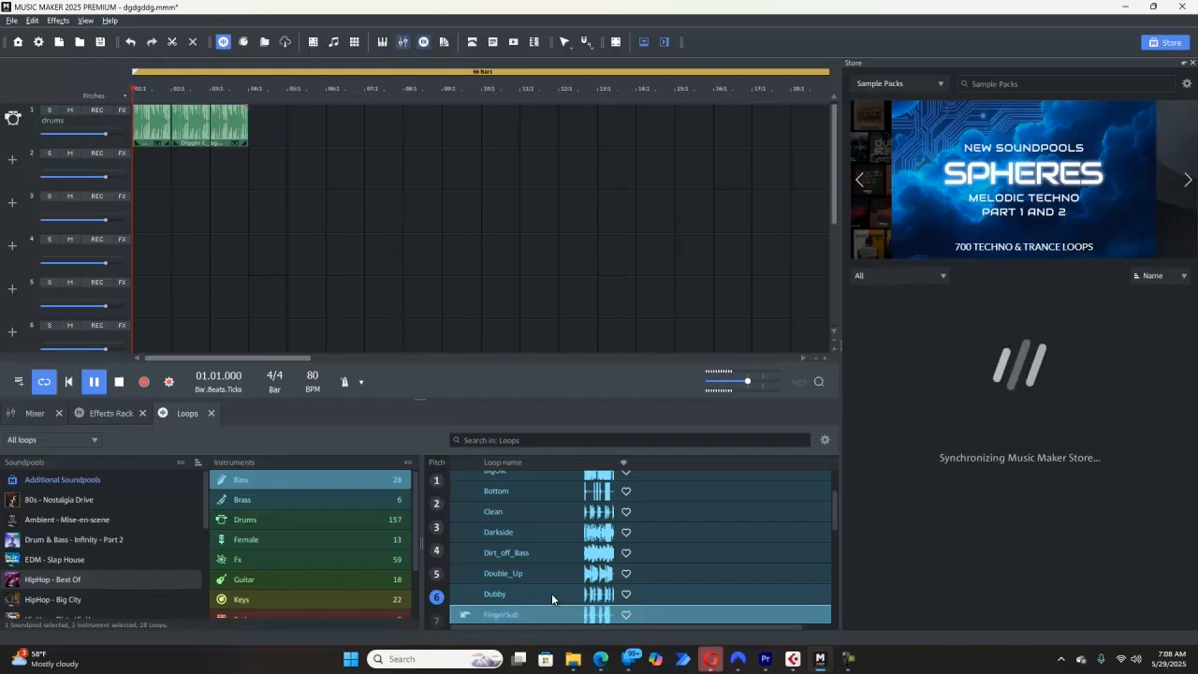
pyautogui.scroll(-1, 551, 593)
pyautogui.click(550, 567)
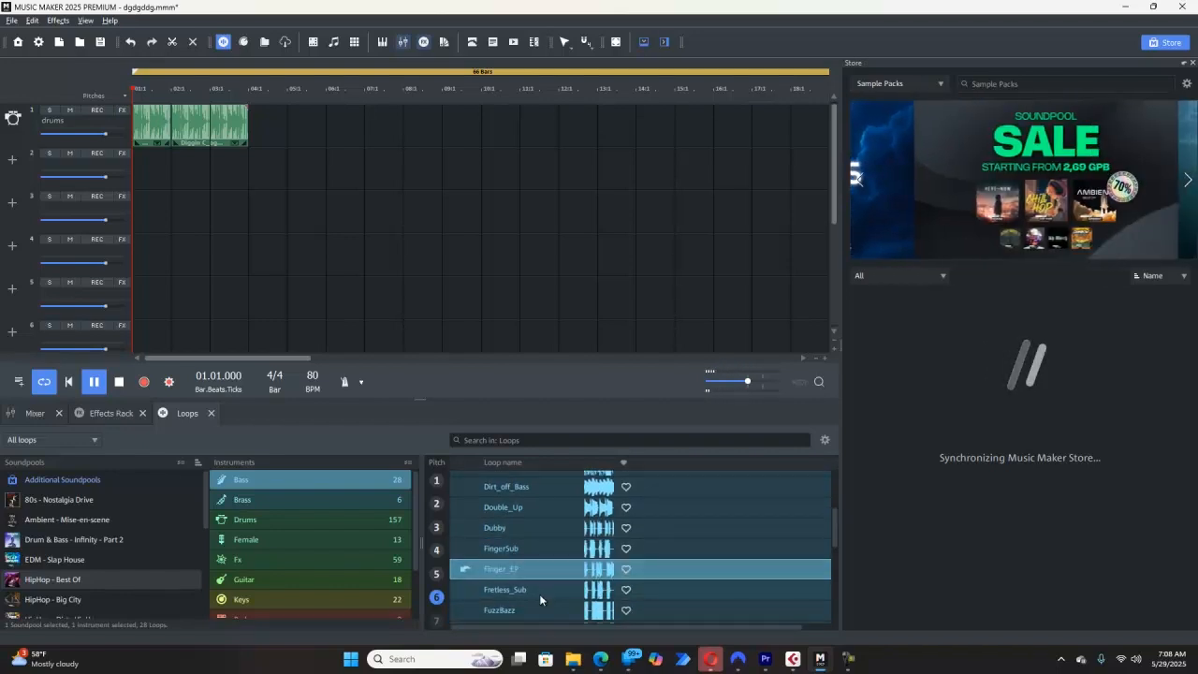
pyautogui.click(540, 595)
pyautogui.click(533, 612)
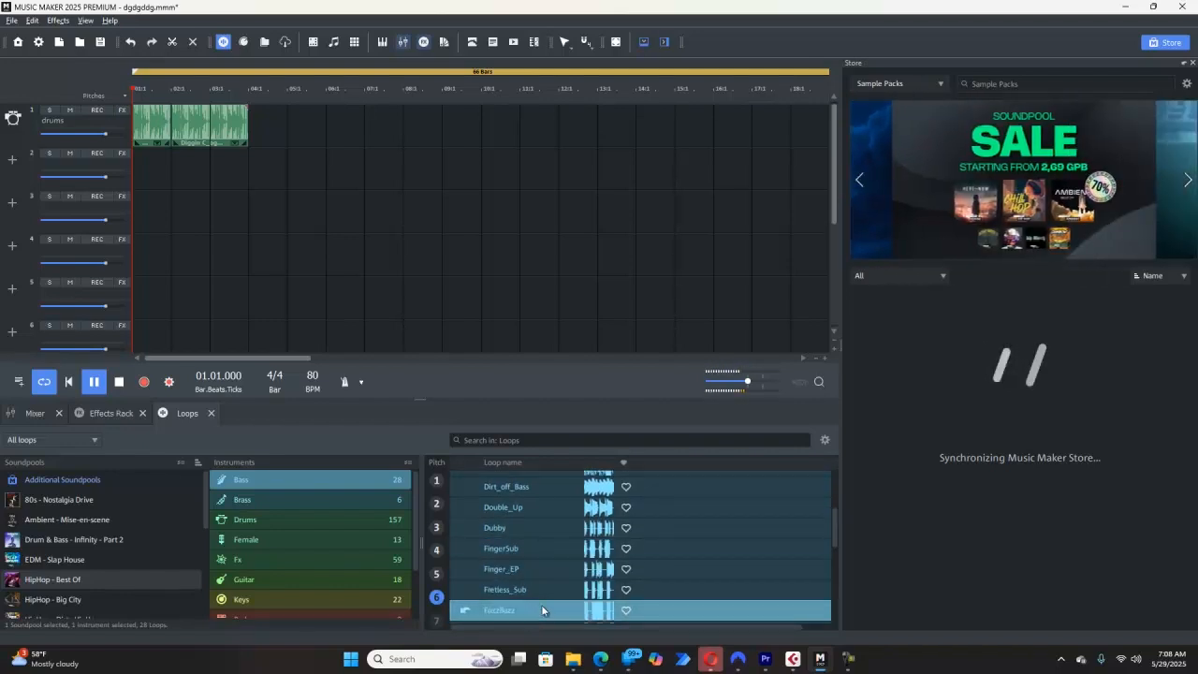
# Audition further bass loops below FuzzBazz in the list, ending with Pick_Up
pyautogui.scroll(-2, 540, 603)
pyautogui.click(522, 542)
pyautogui.click(522, 564)
pyautogui.click(532, 584)
pyautogui.click(528, 599)
pyautogui.scroll(-1, 539, 598)
pyautogui.click(538, 591)
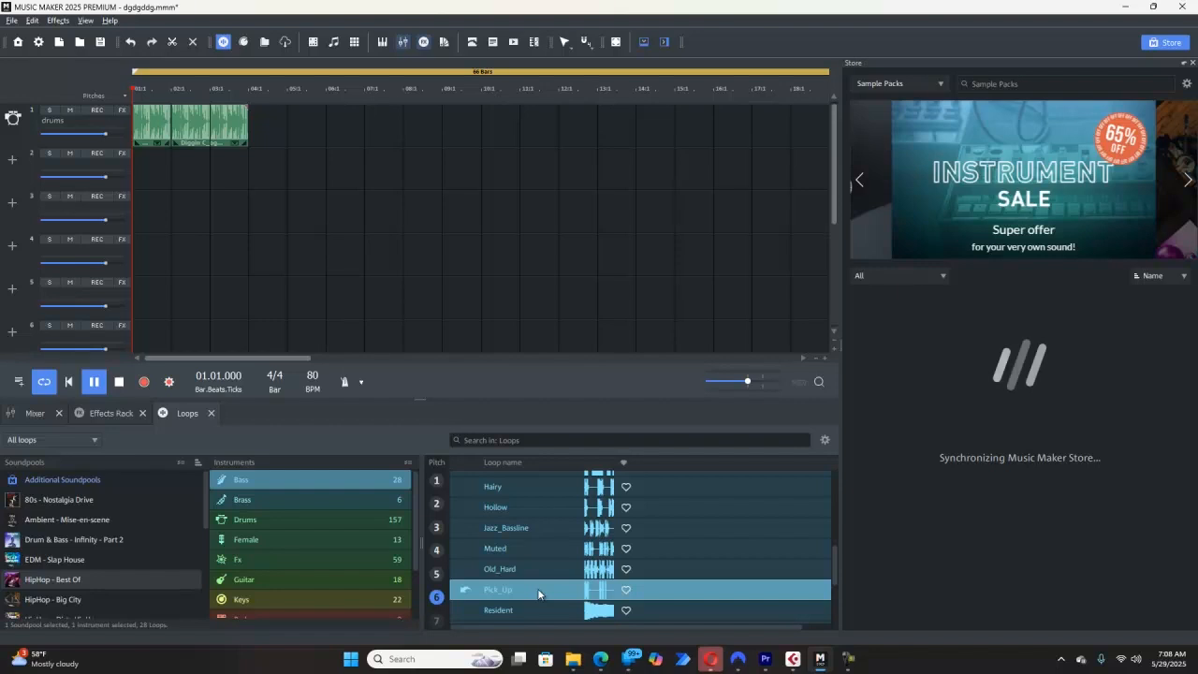
# Replay AppleBass and Basslion, and place the Basslion loop at the start of track 2
pyautogui.scroll(6, 541, 580)
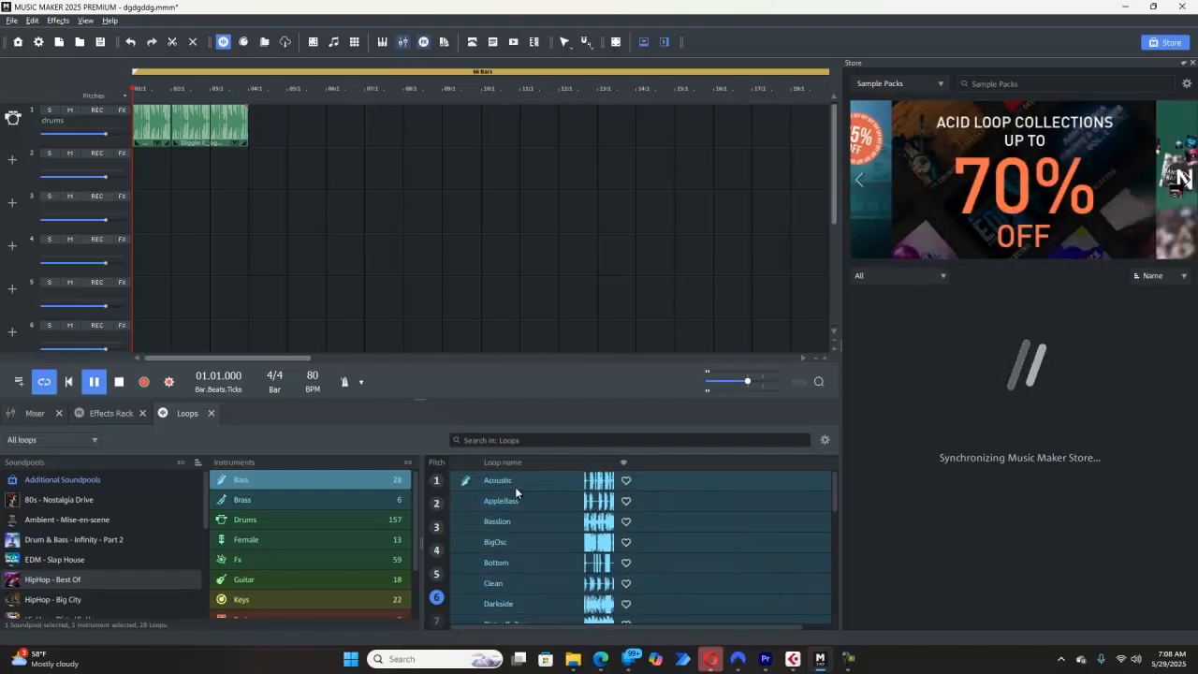
pyautogui.click(505, 505)
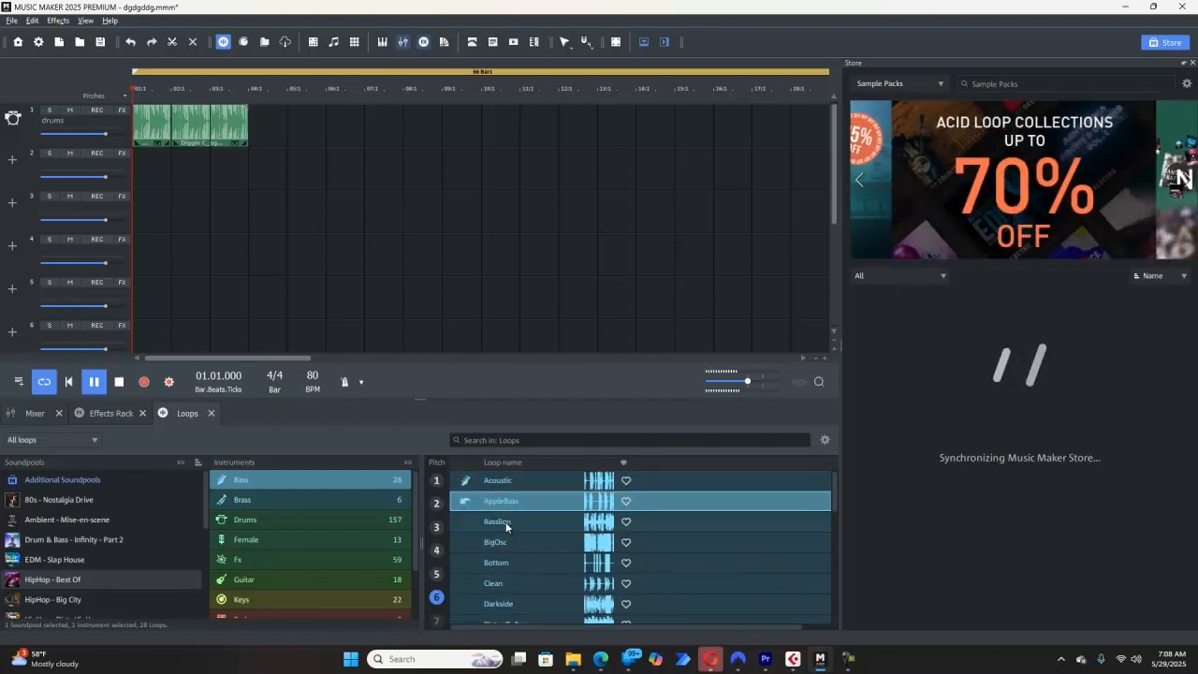
pyautogui.click(506, 524)
pyautogui.moveTo(507, 525); pyautogui.dragTo(162, 180)
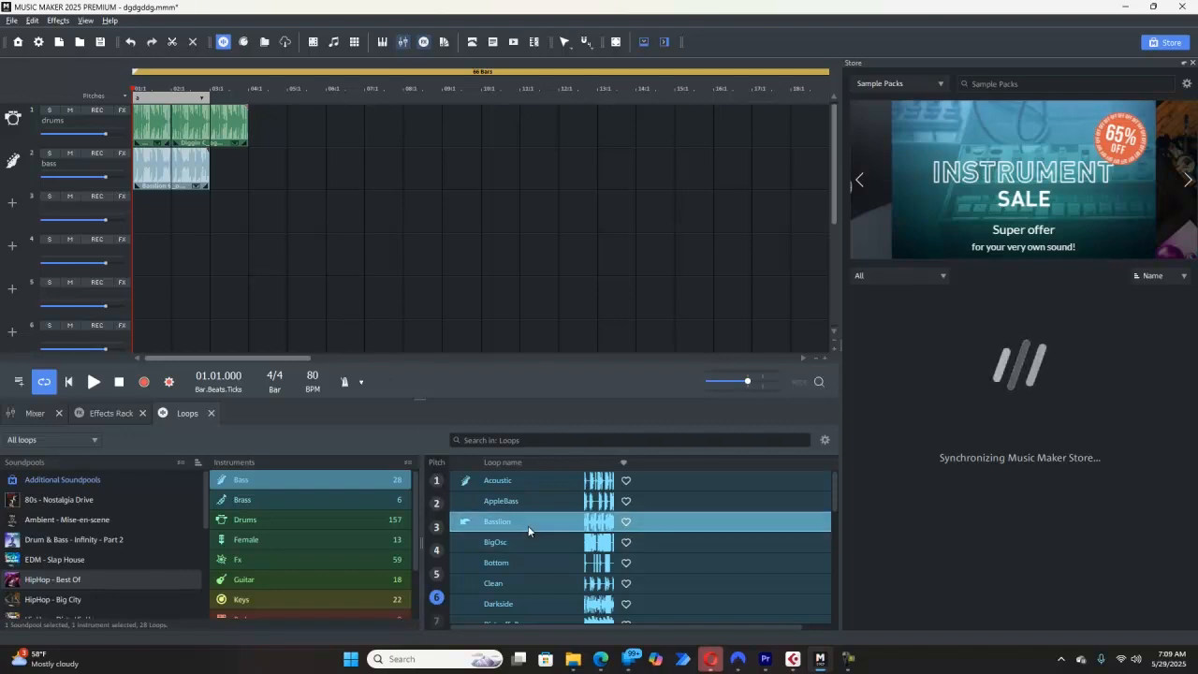
# Extend the Diggin C clip on track 1 by one bar and place a second Basslion loop on track 2 at bar 3
pyautogui.moveTo(248, 143); pyautogui.dragTo(286, 143)
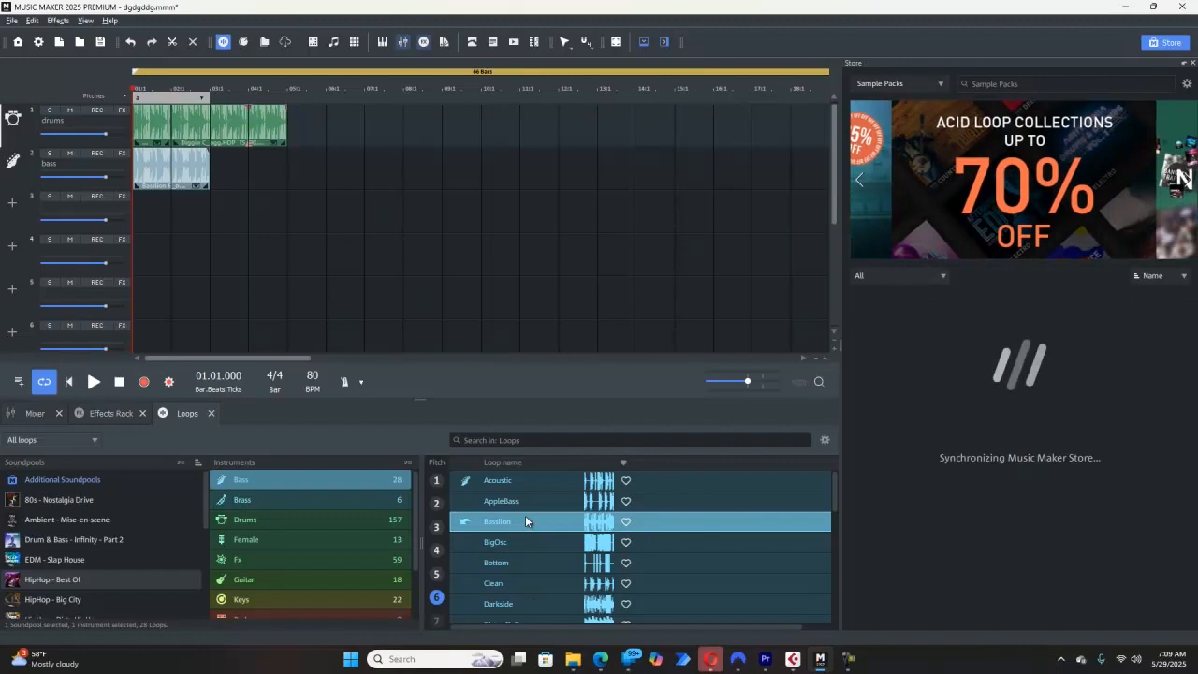
pyautogui.moveTo(527, 529)
pyautogui.mouseDown()
pyautogui.moveTo(278, 140)
pyautogui.moveTo(260, 171)
pyautogui.moveTo(247, 160)
pyautogui.moveTo(227, 173)
pyautogui.mouseUp()
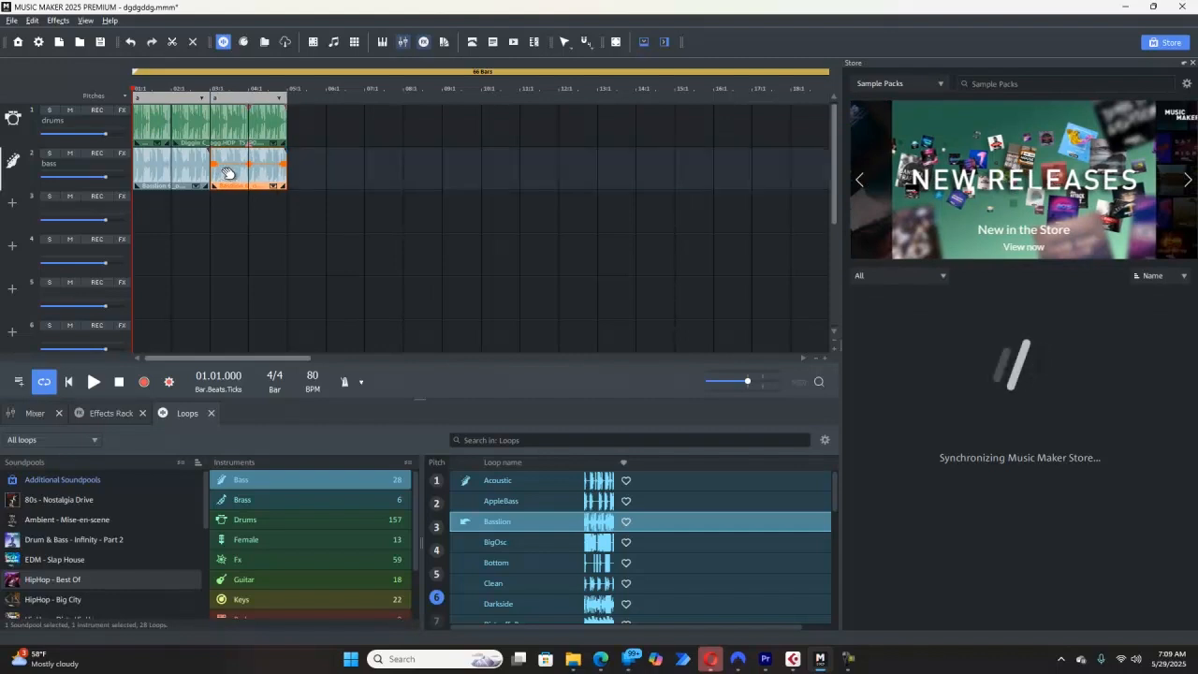
# Set the pitch of the second Basslion section to C and play the drum and bass pattern
pyautogui.click(278, 99)
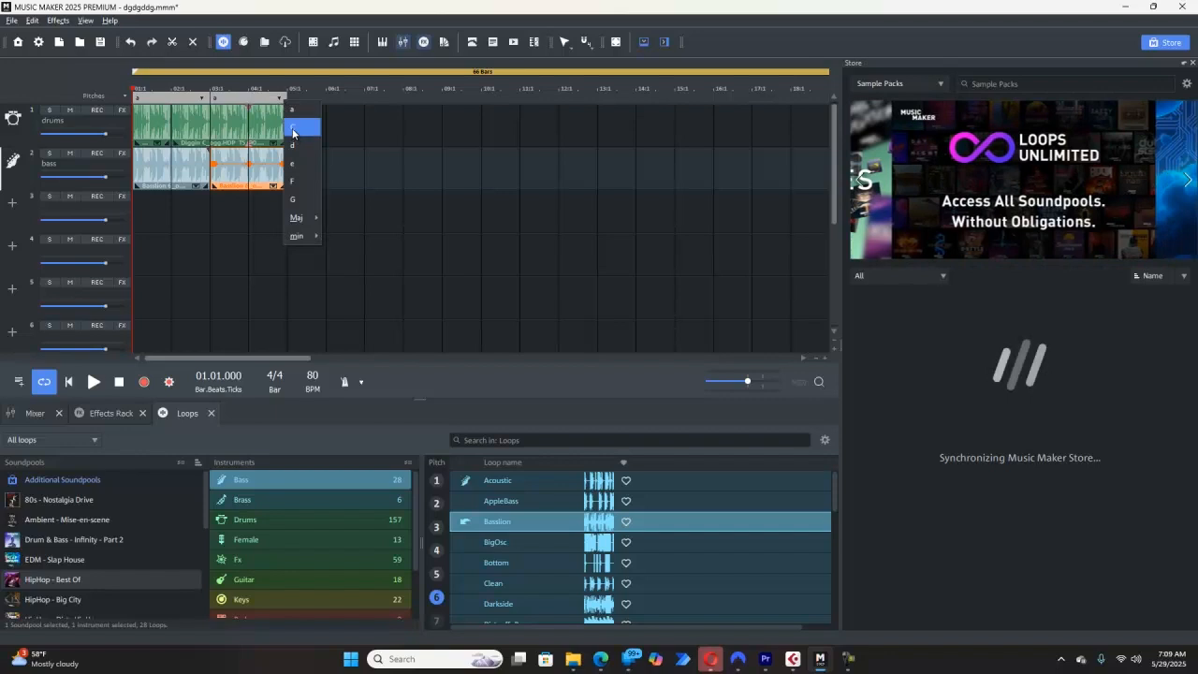
pyautogui.click(293, 133)
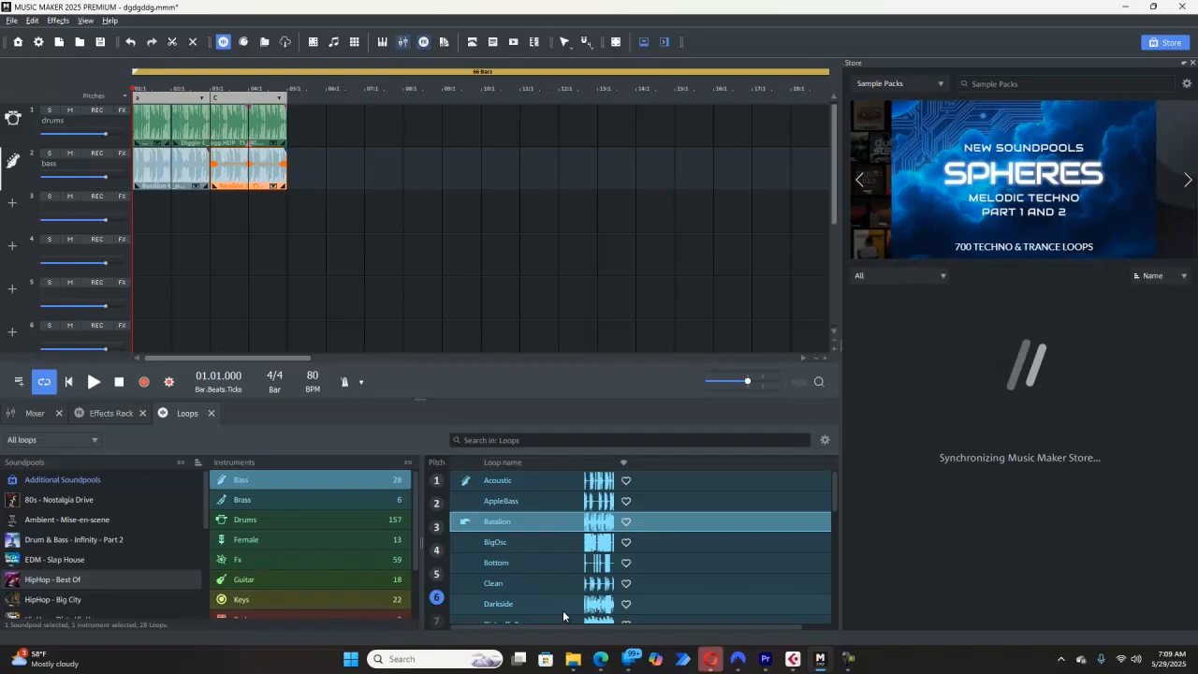
pyautogui.click(93, 383)
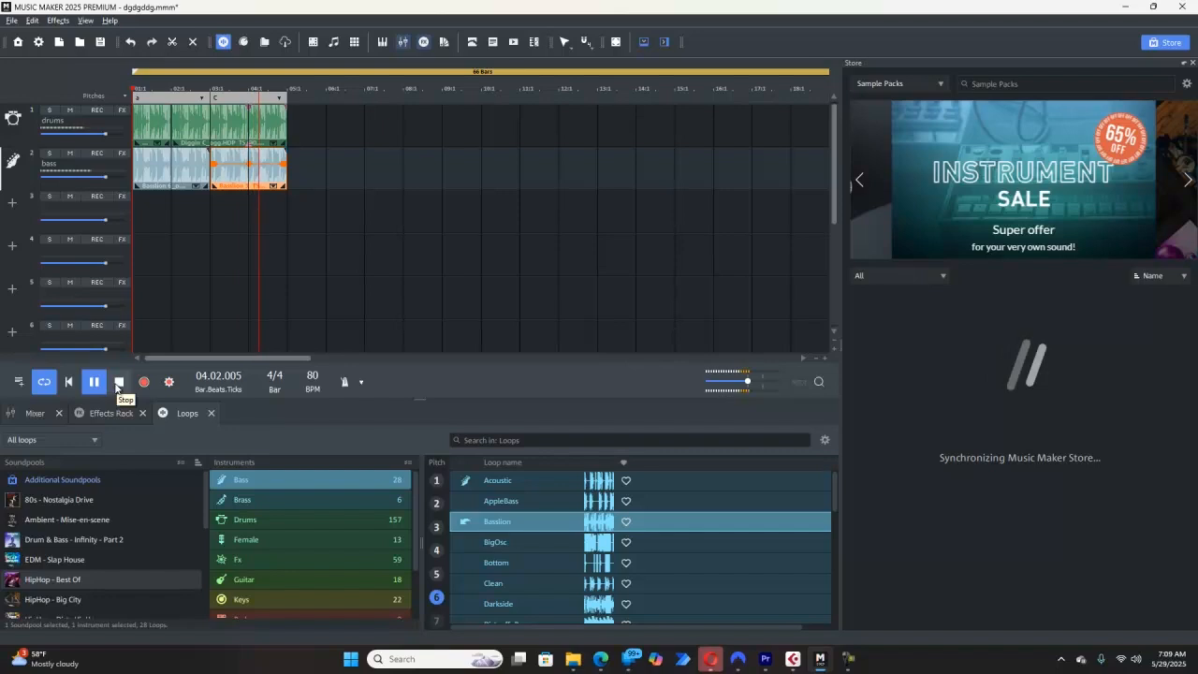
pyautogui.click(118, 384)
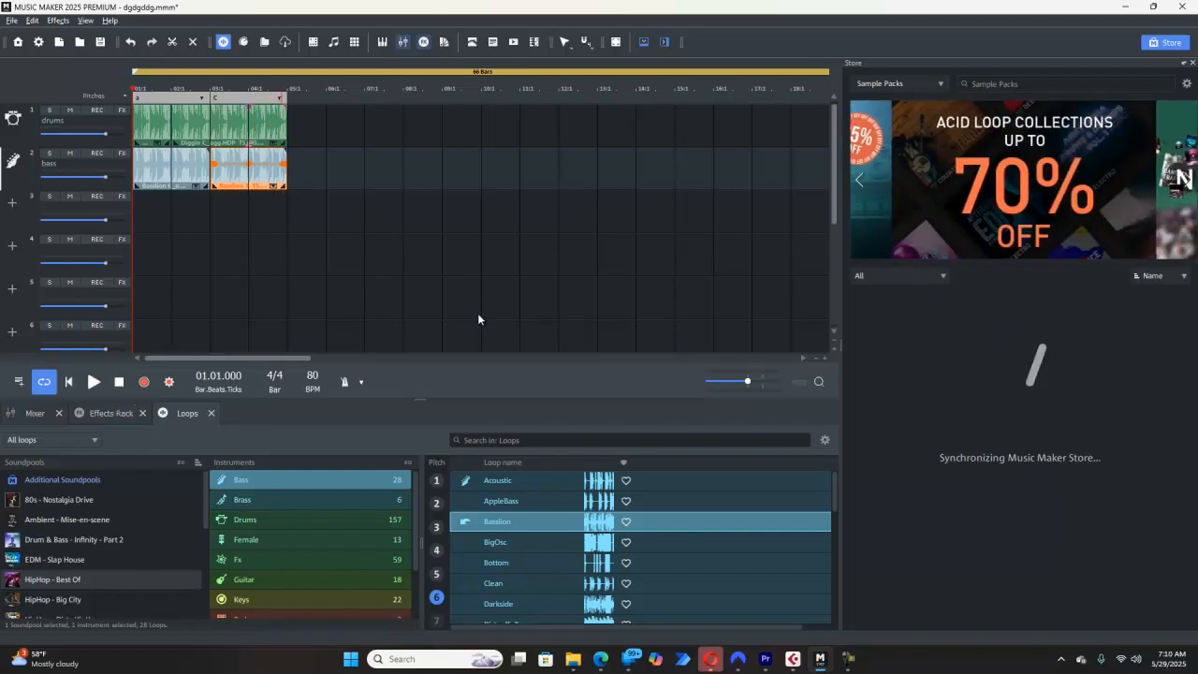
# Copy all drum and bass clips on tracks 1 and 2 and paste them directly after the originals, starting at bar 5
pyautogui.moveTo(332, 245); pyautogui.dragTo(160, 120)
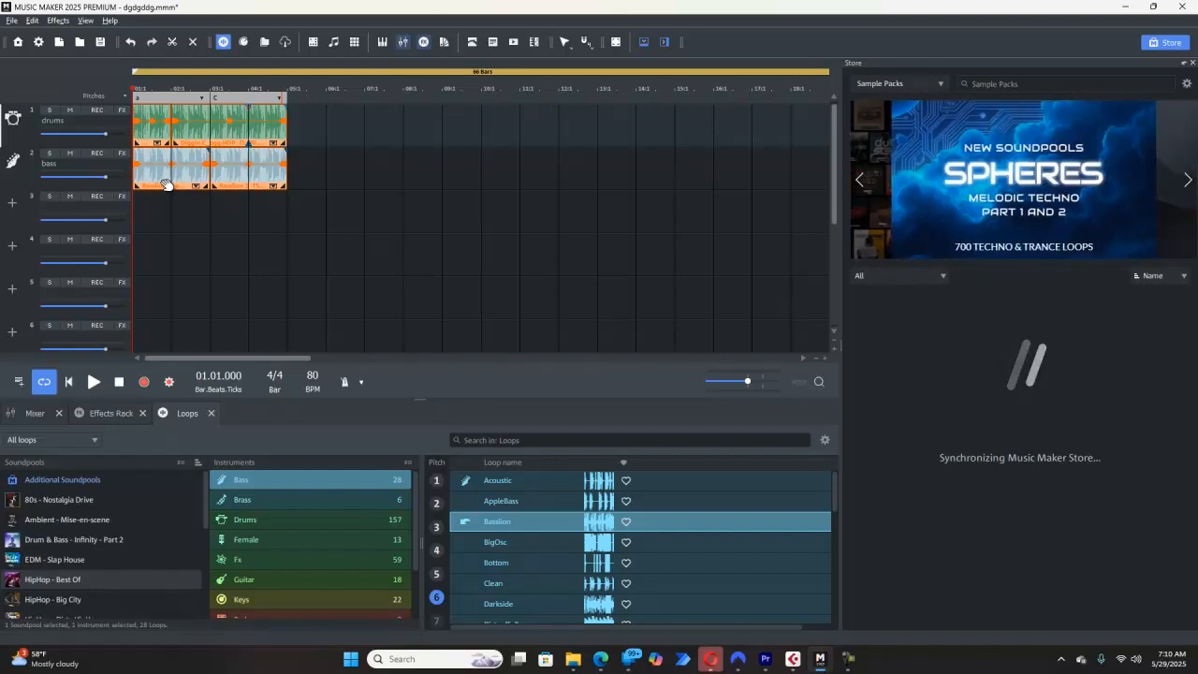
pyautogui.rightClick(263, 143)
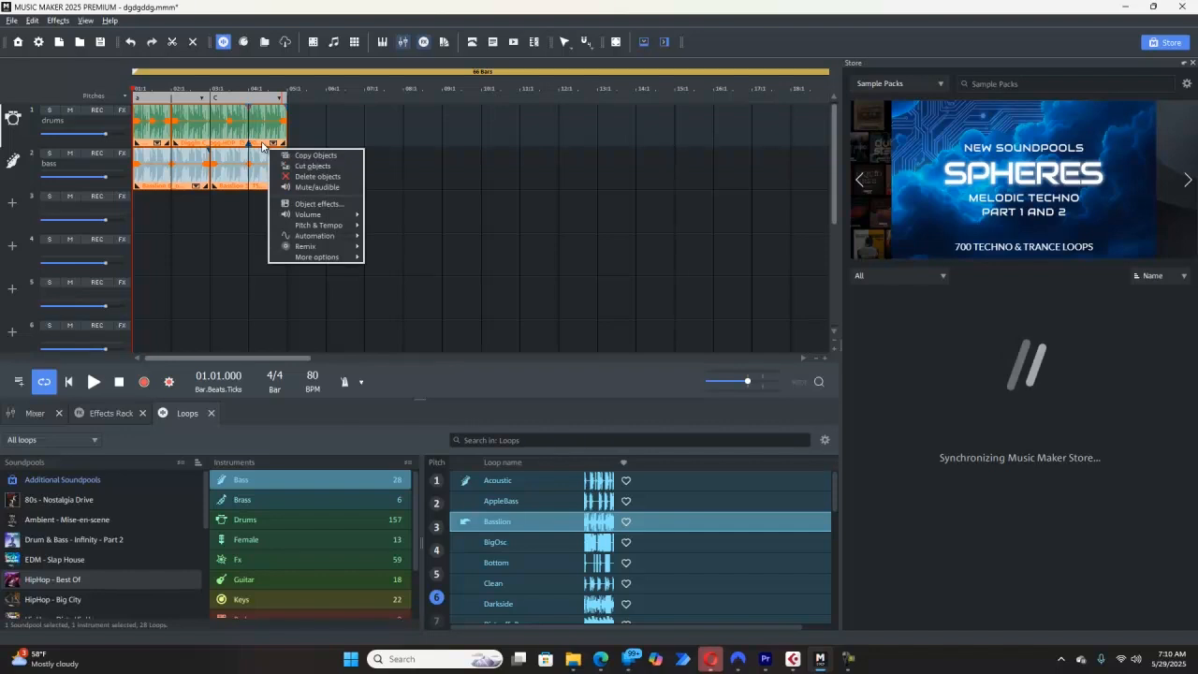
pyautogui.click(353, 161)
pyautogui.click(296, 138)
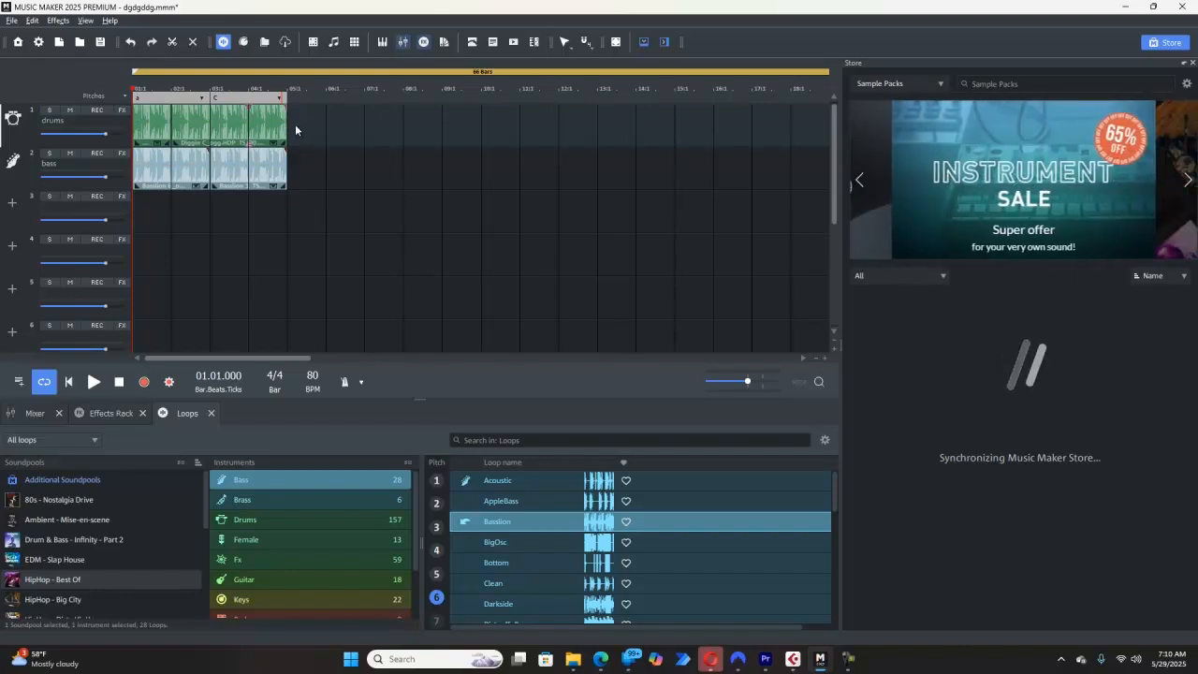
pyautogui.rightClick(299, 129)
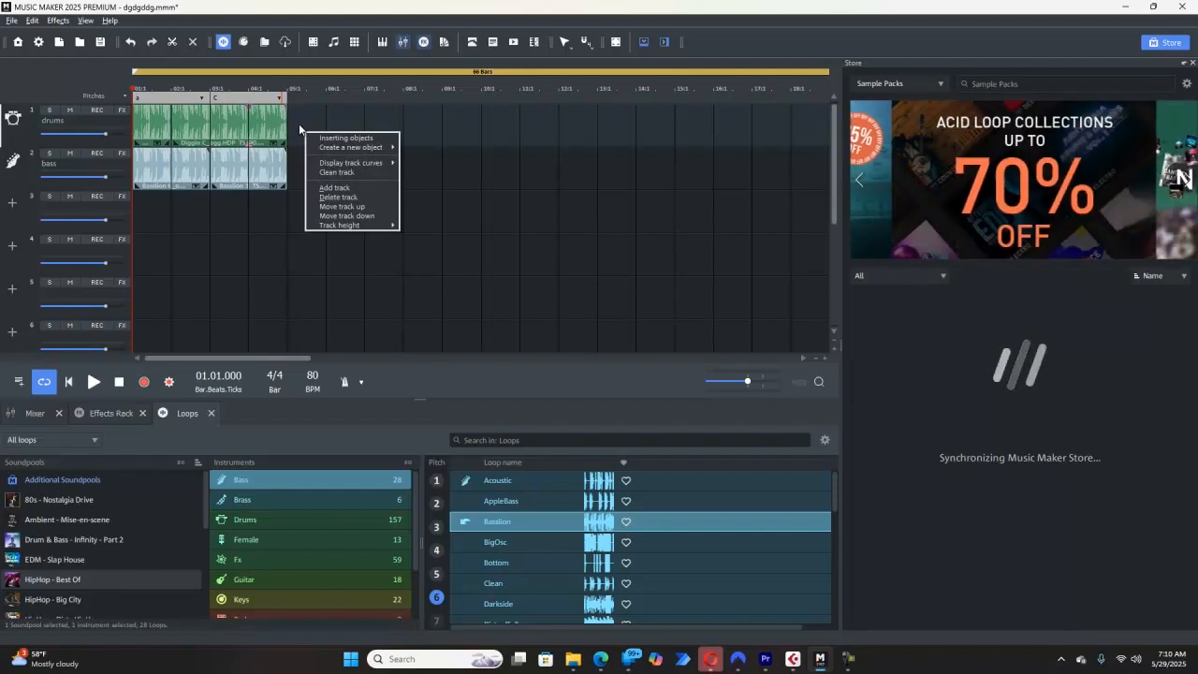
pyautogui.click(346, 138)
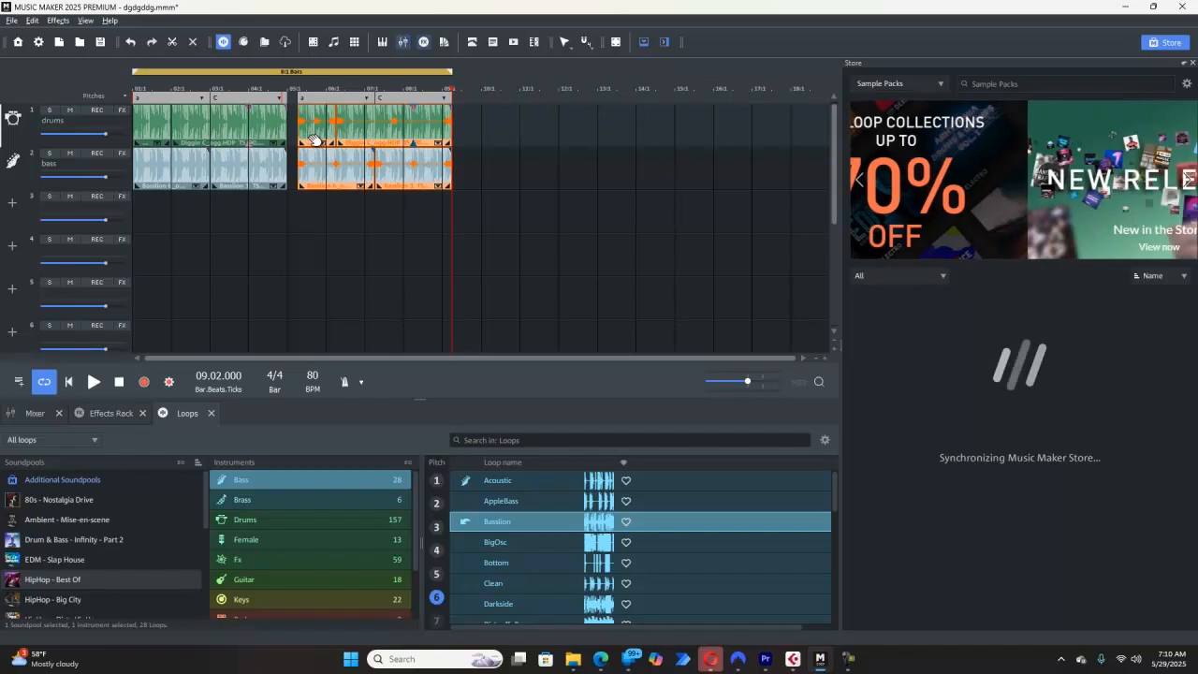
pyautogui.moveTo(313, 139); pyautogui.dragTo(303, 140)
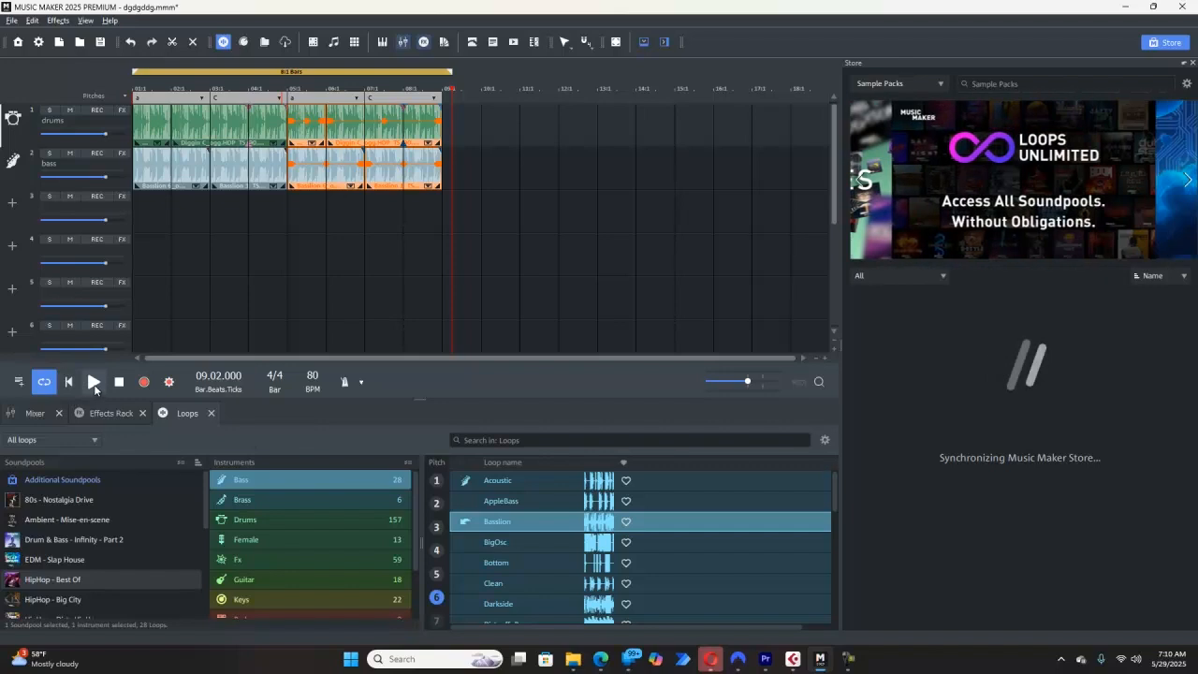
# Play the eight-bar drum and bass arrangement from the beginning of the project
pyautogui.click(70, 384)
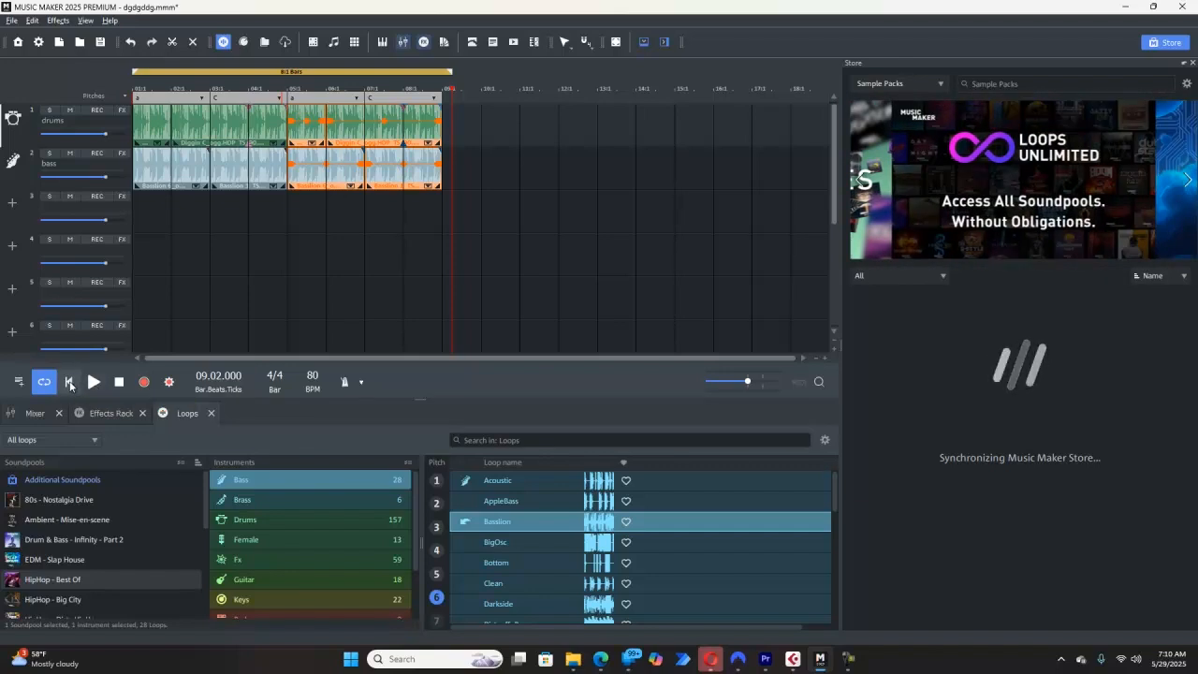
pyautogui.click(93, 382)
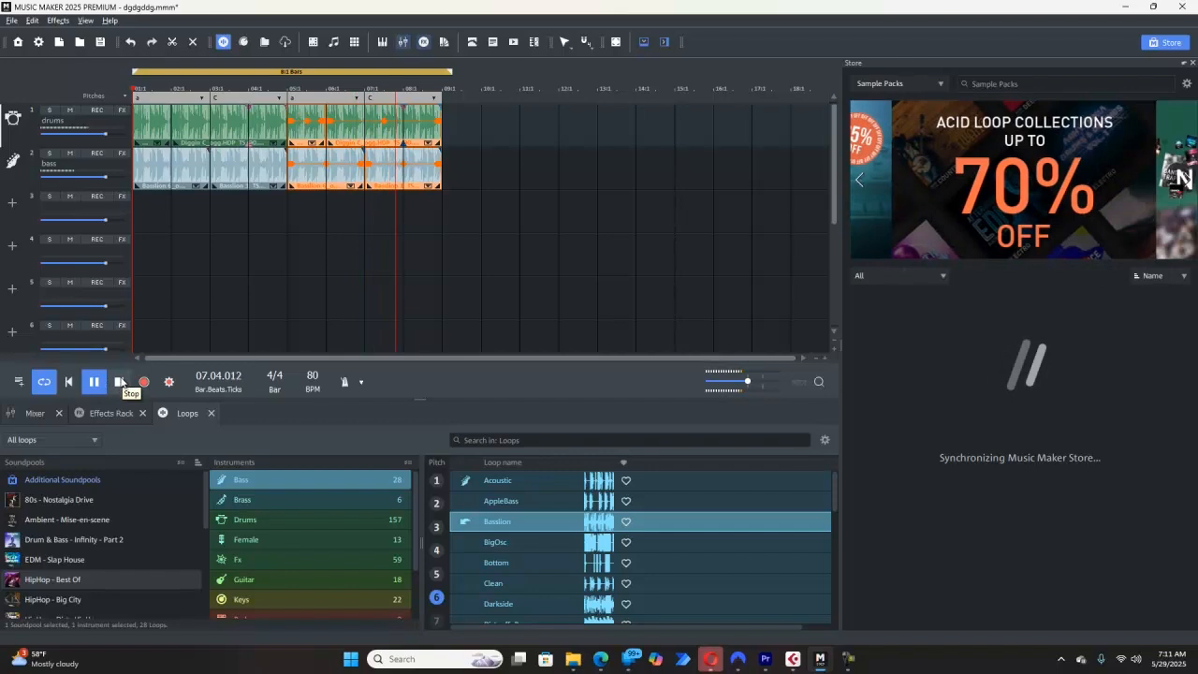
pyautogui.click(119, 382)
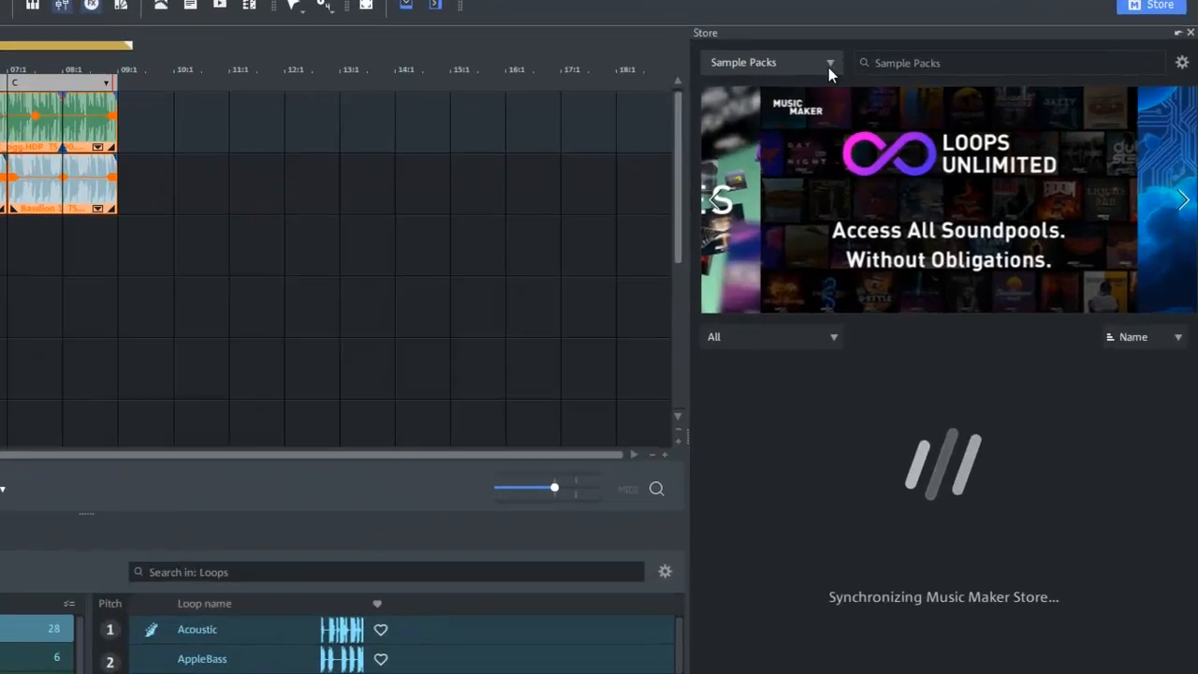
# Switch the Store category to Soundpools to view its offers, and return it to Sample Packs
pyautogui.click(941, 83)
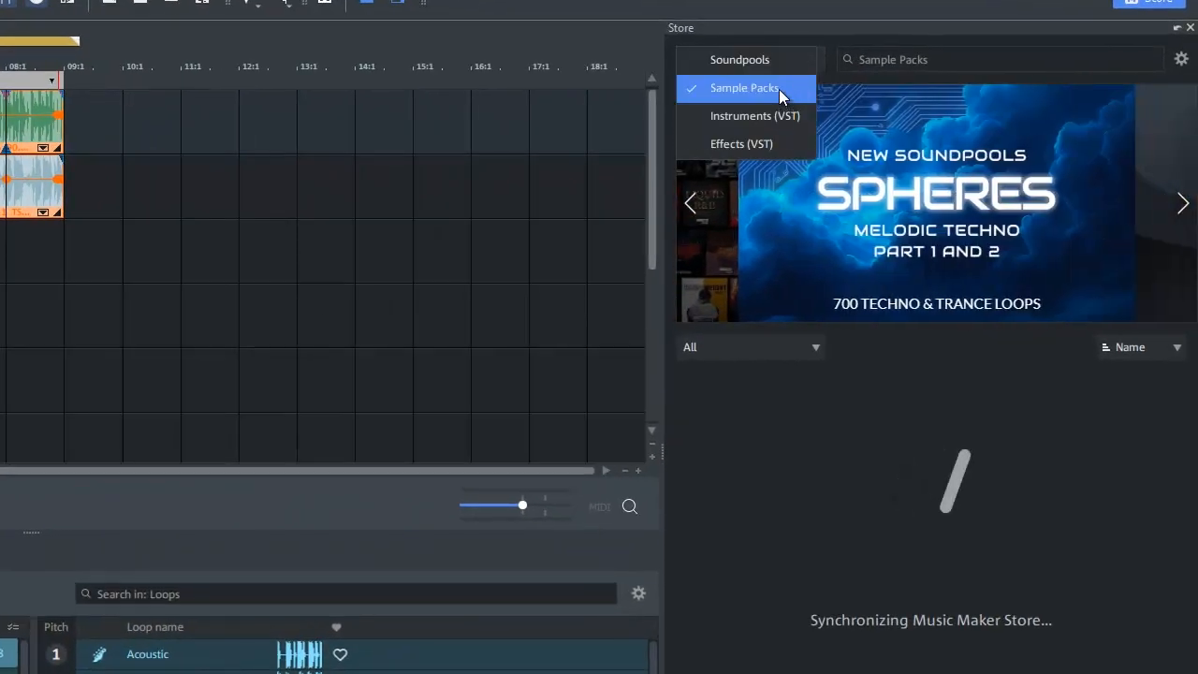
pyautogui.click(768, 61)
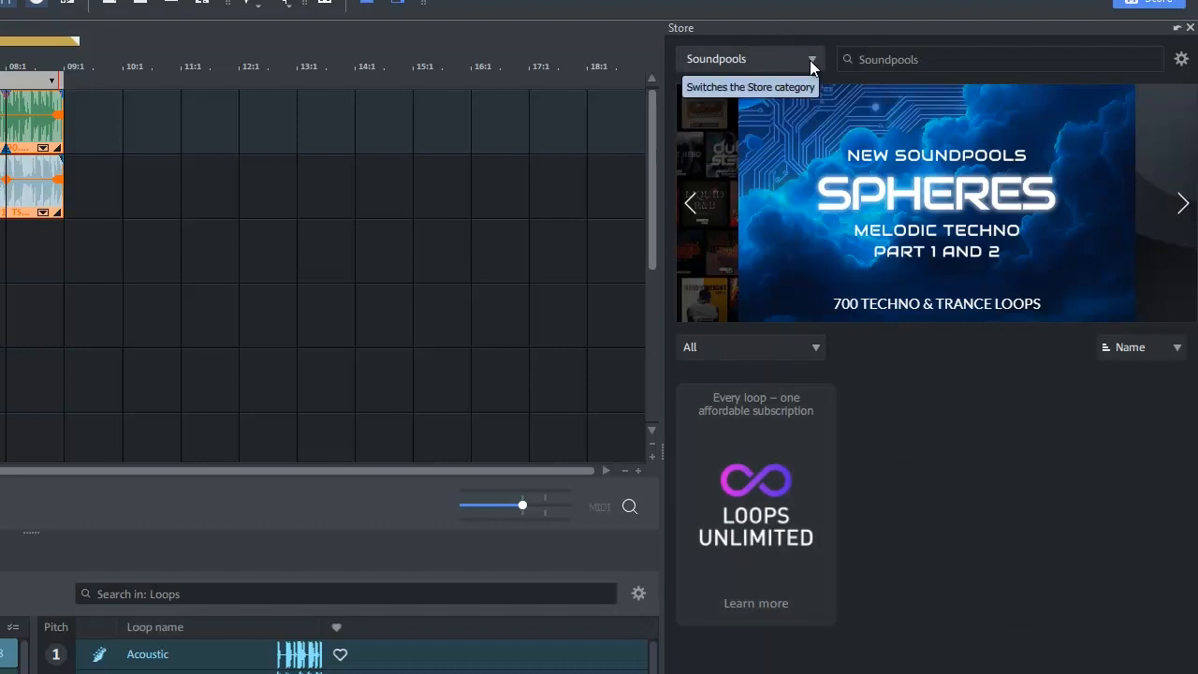
pyautogui.click(899, 60)
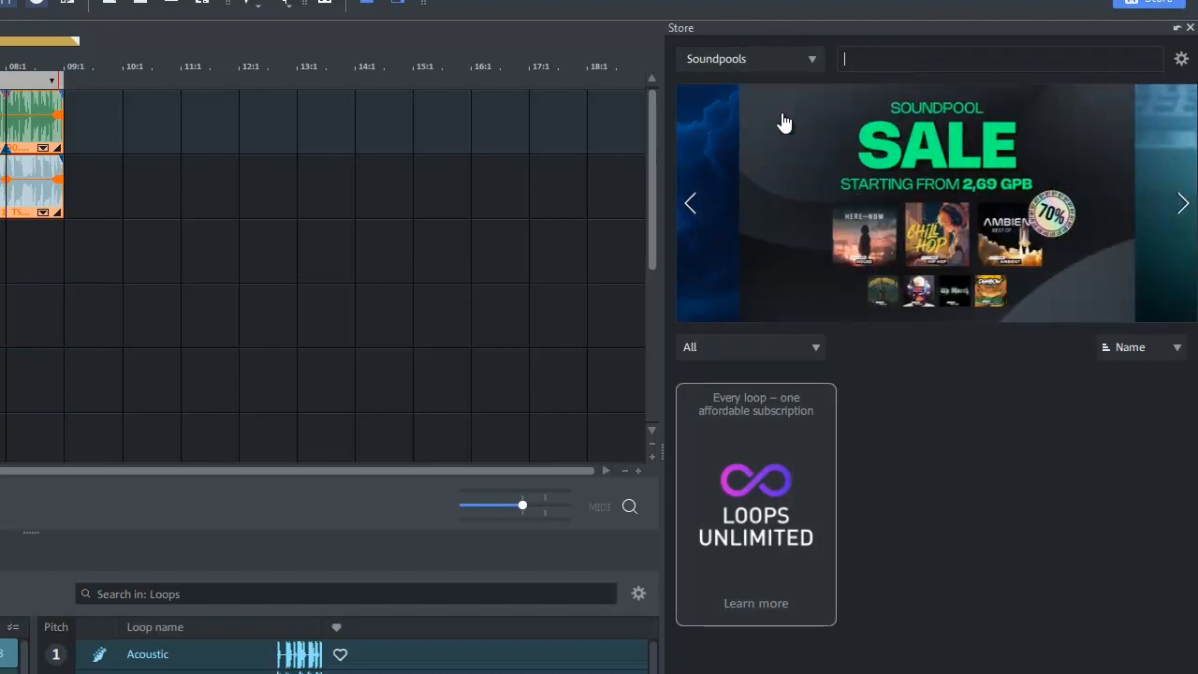
pyautogui.click(817, 58)
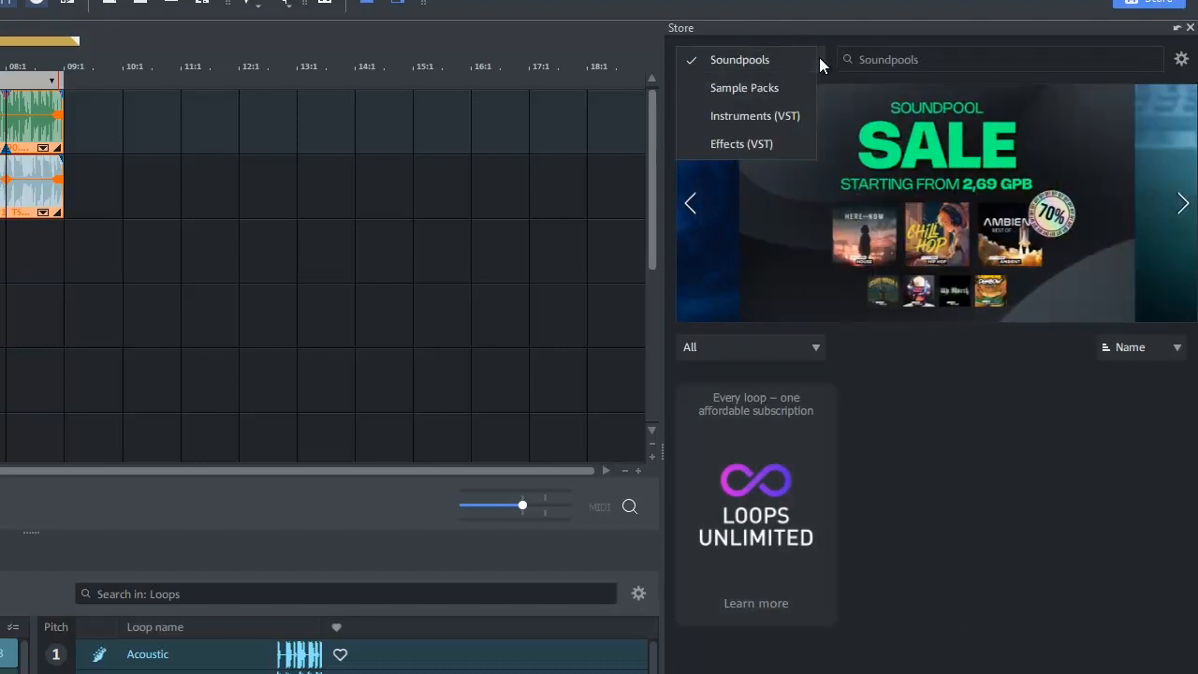
pyautogui.click(782, 93)
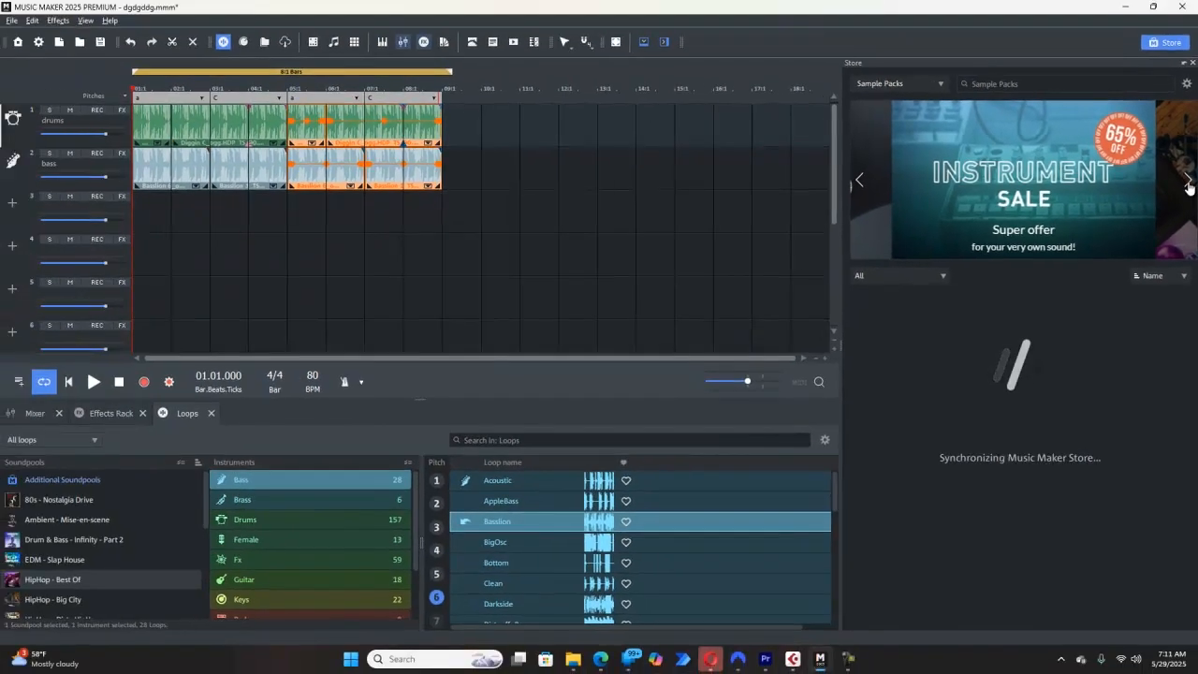
# Open the ACID Loop Collections offer from the Store's rotating banners and dismiss the website's cookie notice
pyautogui.click(1183, 204)
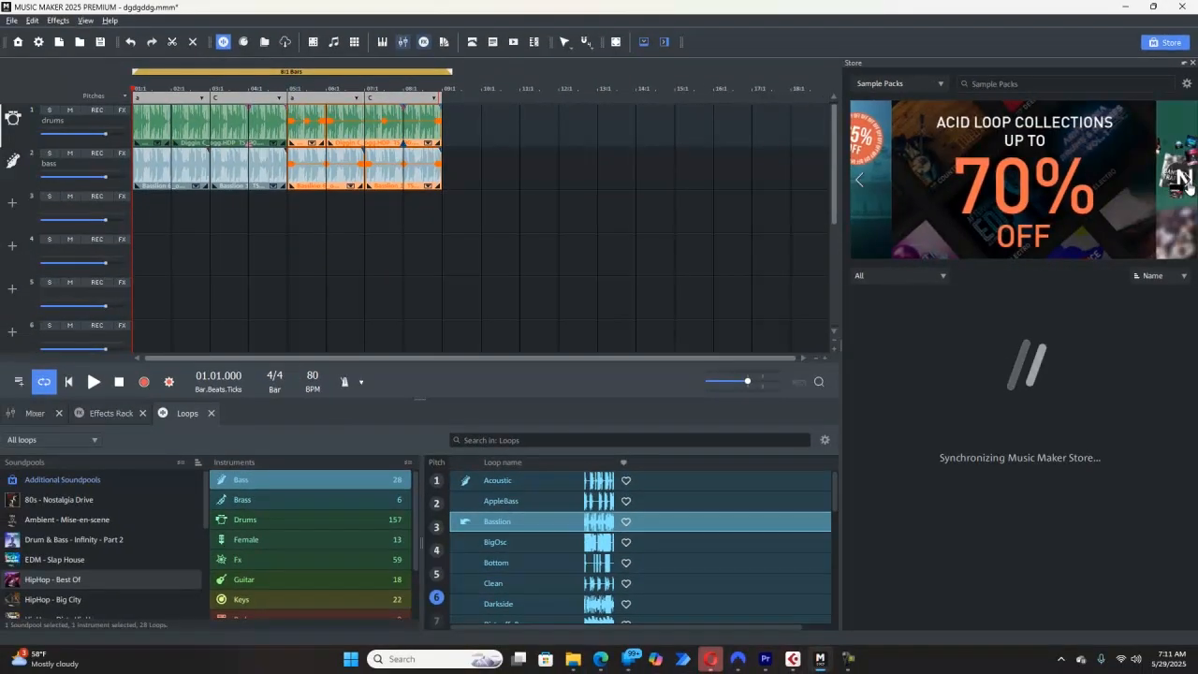
pyautogui.click(999, 200)
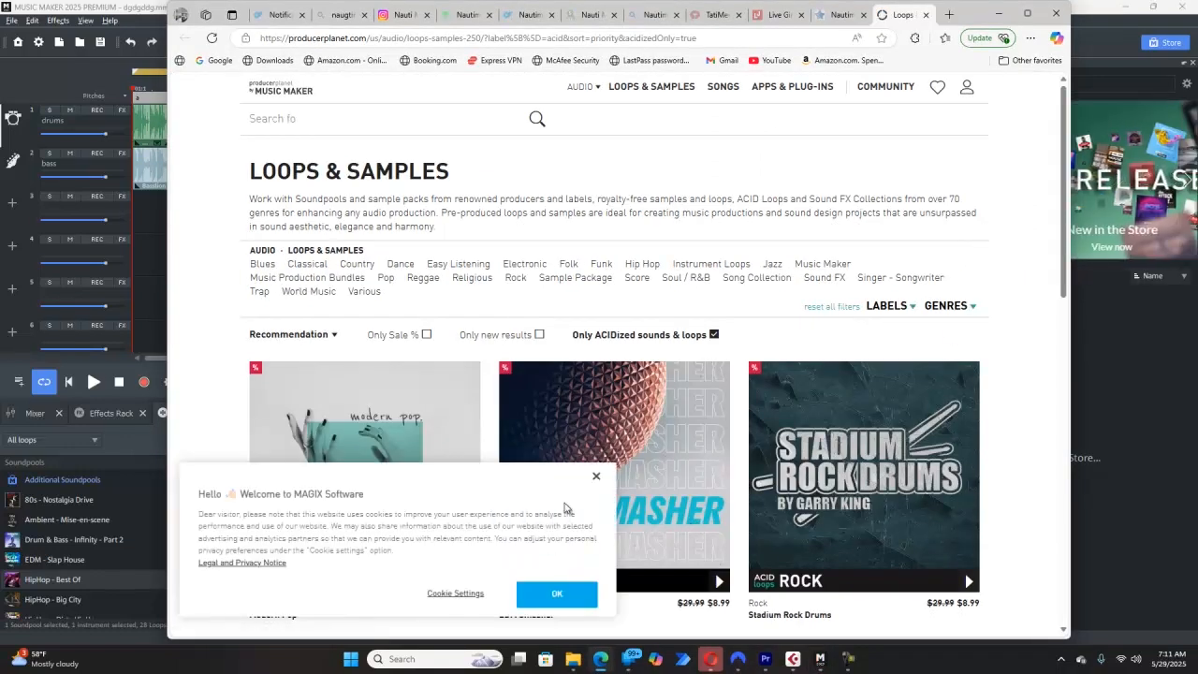
pyautogui.click(596, 476)
# Look through the ACIDized loop packs on the Loops & Samples page and minimize the browser to return to Music Maker
pyautogui.scroll(-4, 618, 515)
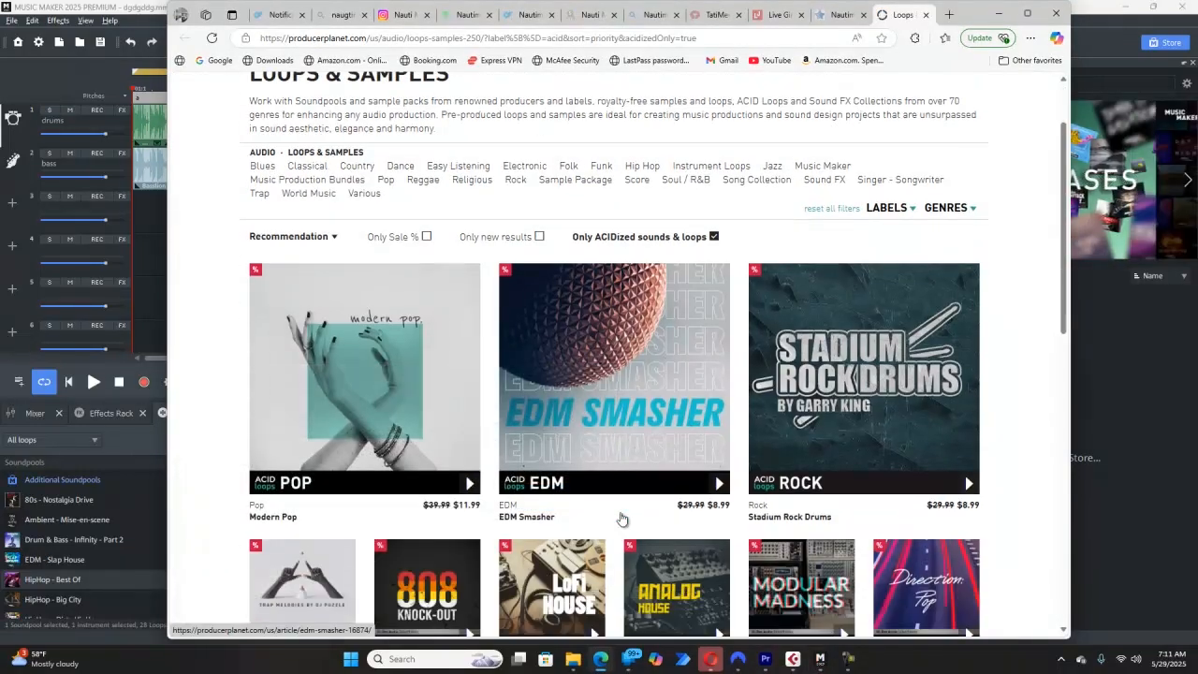
pyautogui.scroll(-3, 620, 518)
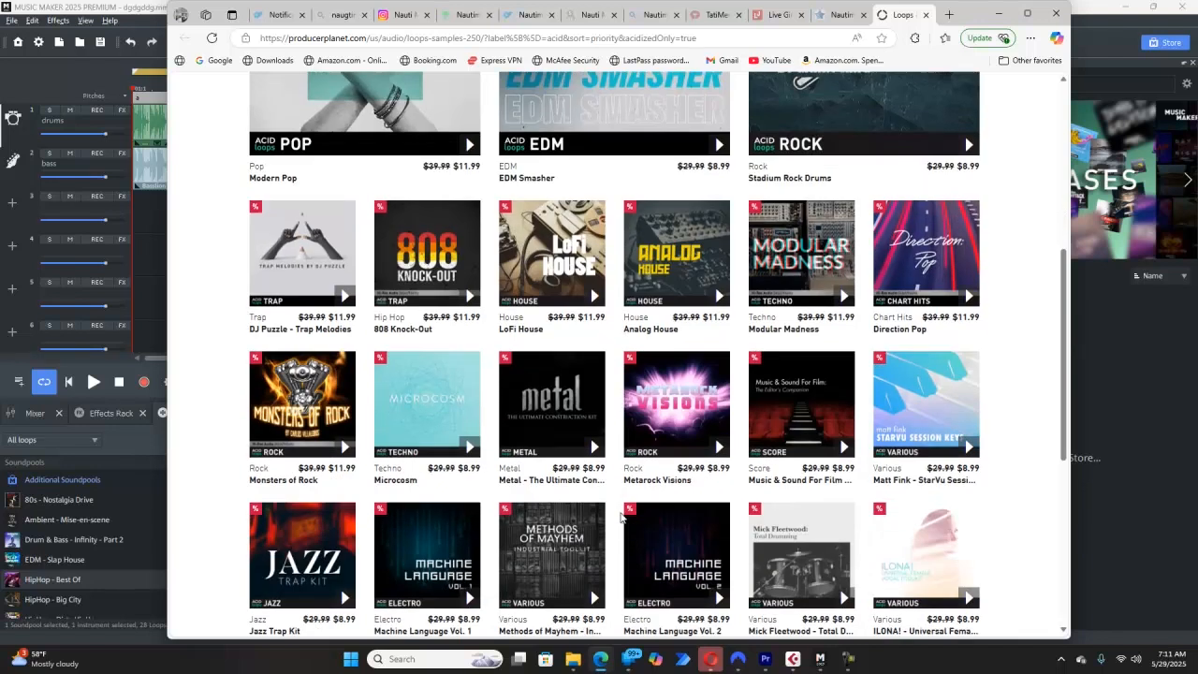
pyautogui.scroll(-4, 620, 517)
pyautogui.scroll(2, 620, 518)
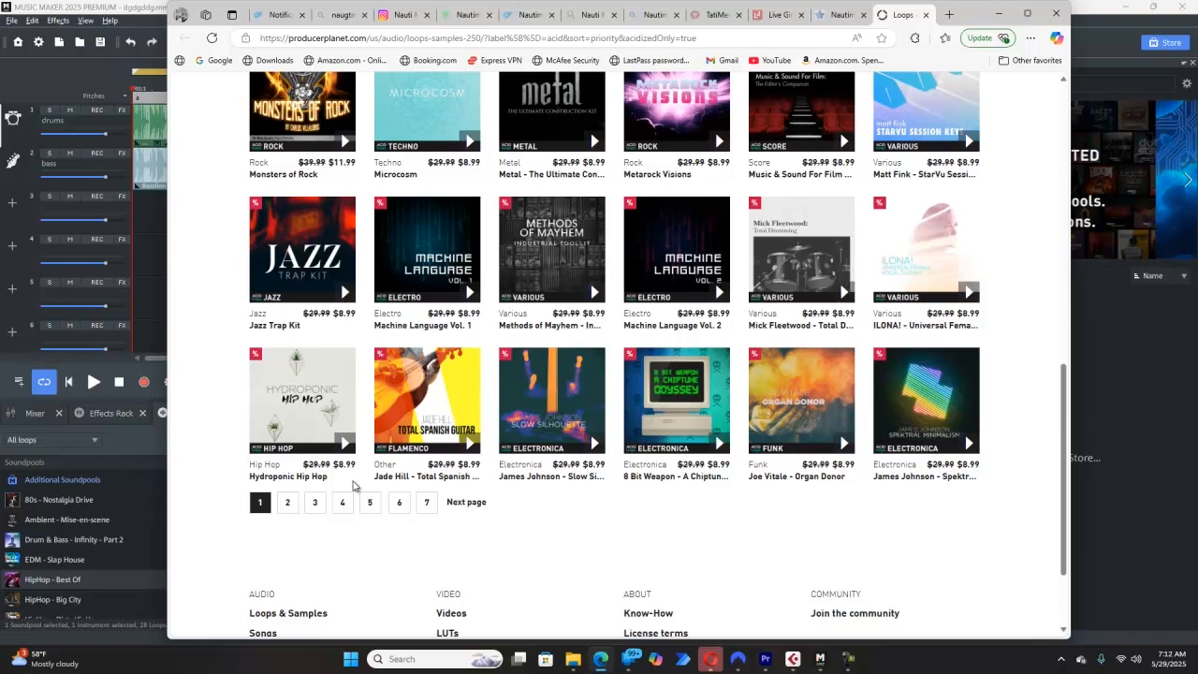
pyautogui.scroll(5, 353, 486)
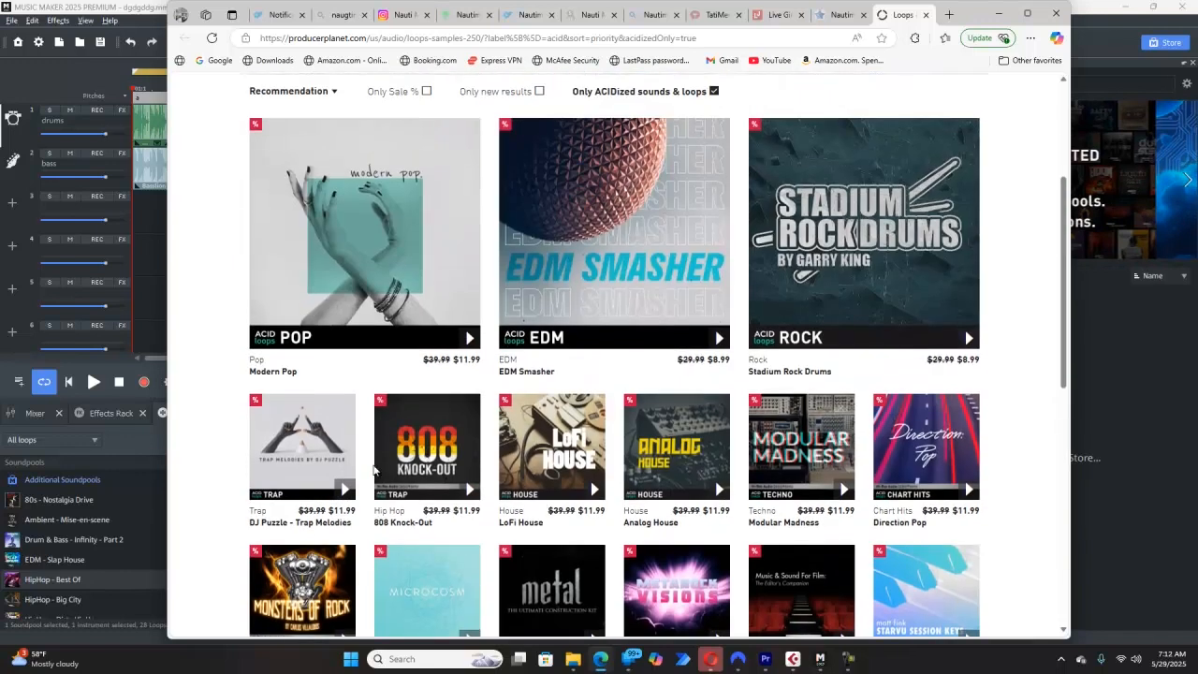
pyautogui.scroll(3, 374, 471)
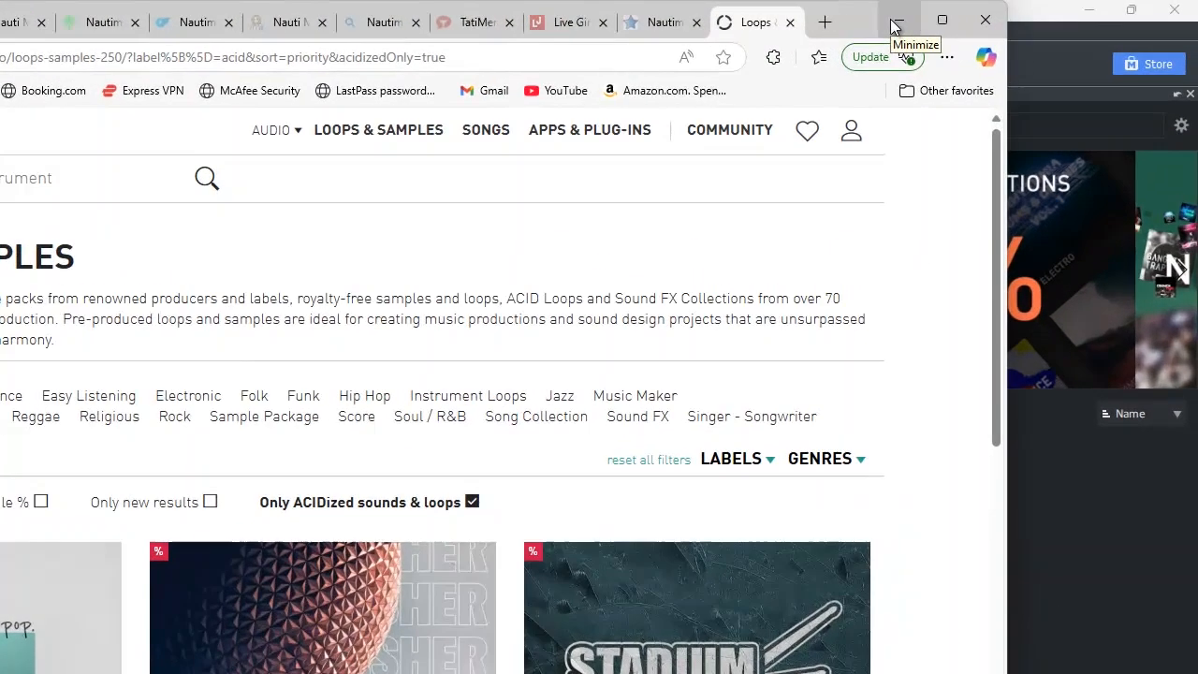
pyautogui.click(940, 18)
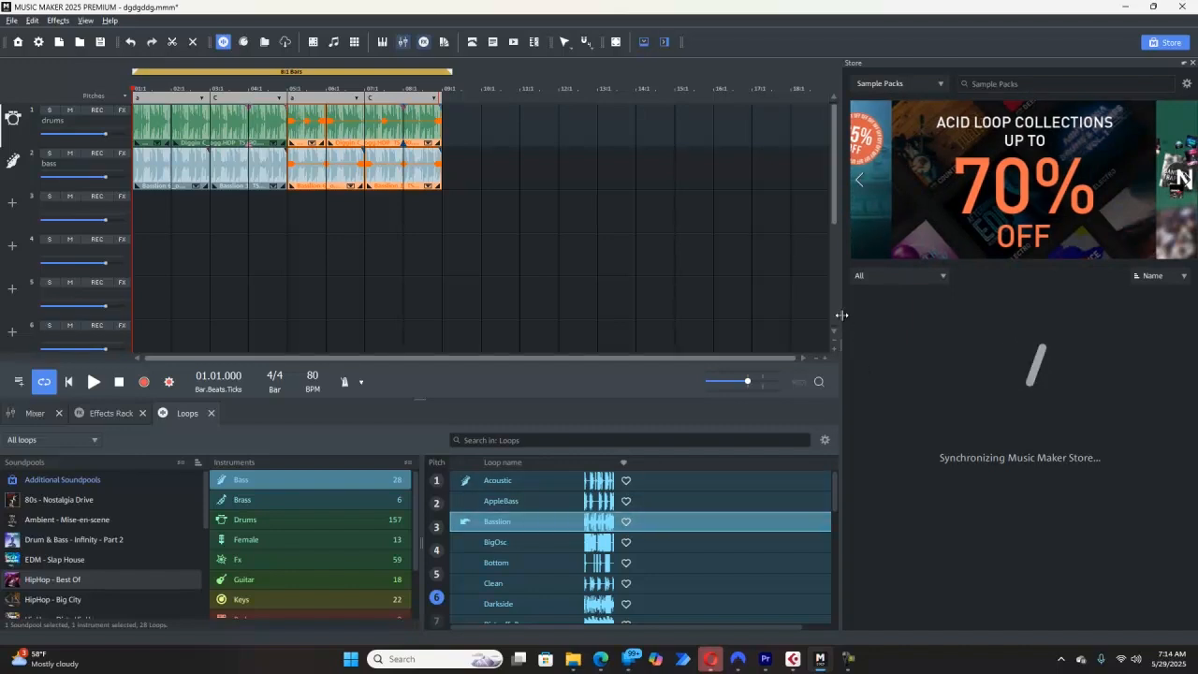
# Narrow the Store area and preview the HipHop - Best Of Fx loops A_Scratch A, Applause, Another_Start_Engine, Alarm and Basic_Scratch A
pyautogui.moveTo(843, 319); pyautogui.dragTo(918, 321)
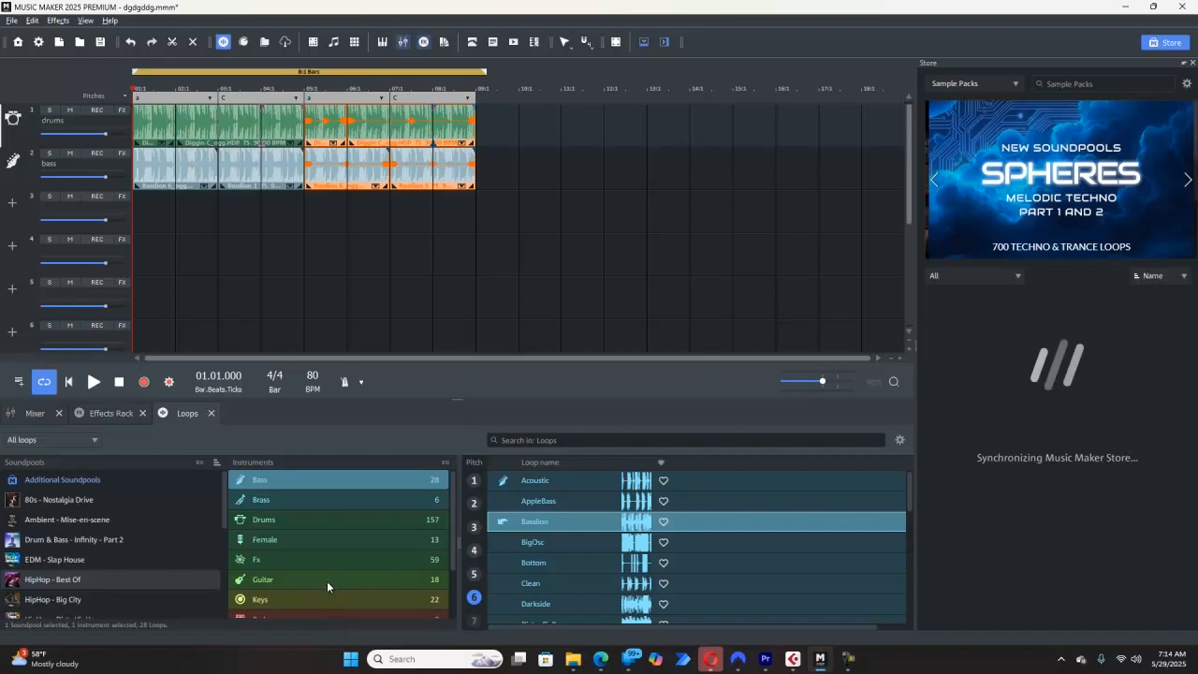
pyautogui.click(271, 562)
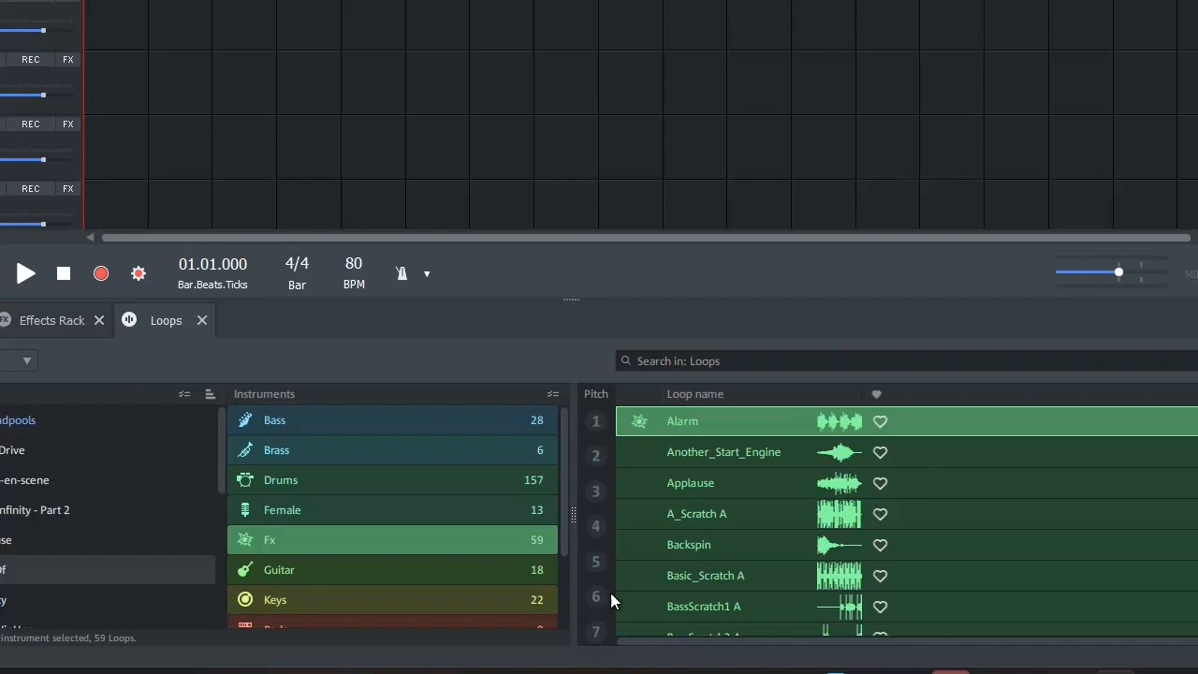
pyautogui.click(760, 511)
pyautogui.click(755, 481)
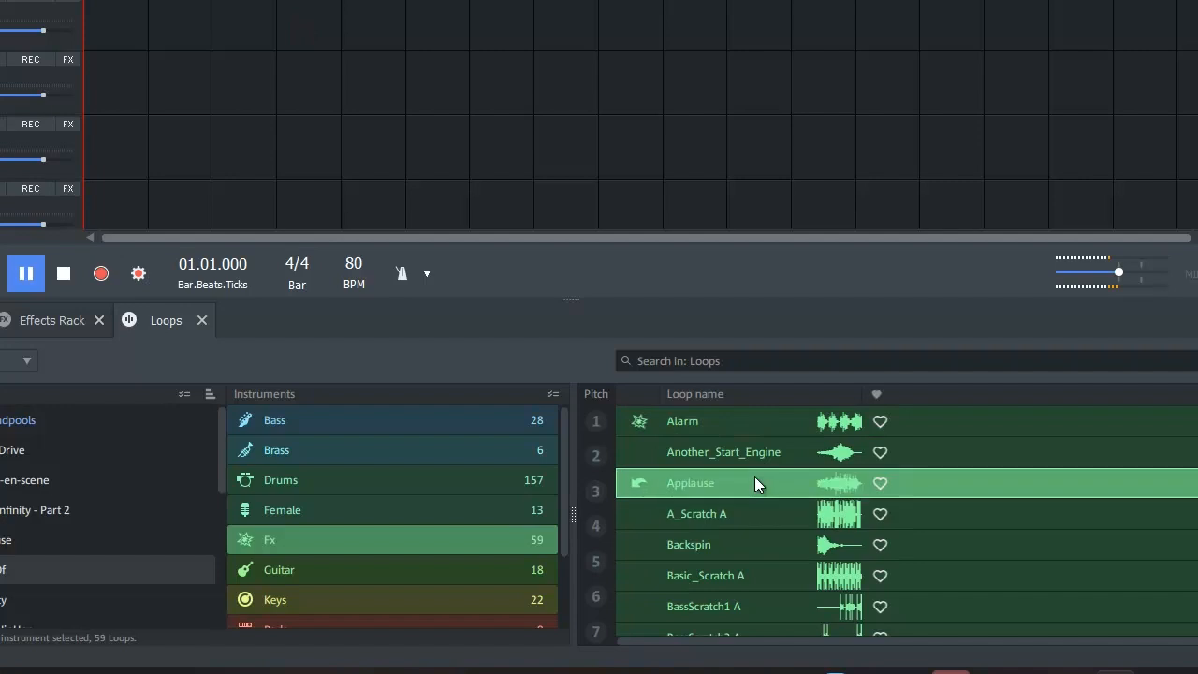
pyautogui.click(746, 449)
pyautogui.click(717, 421)
pyautogui.click(736, 573)
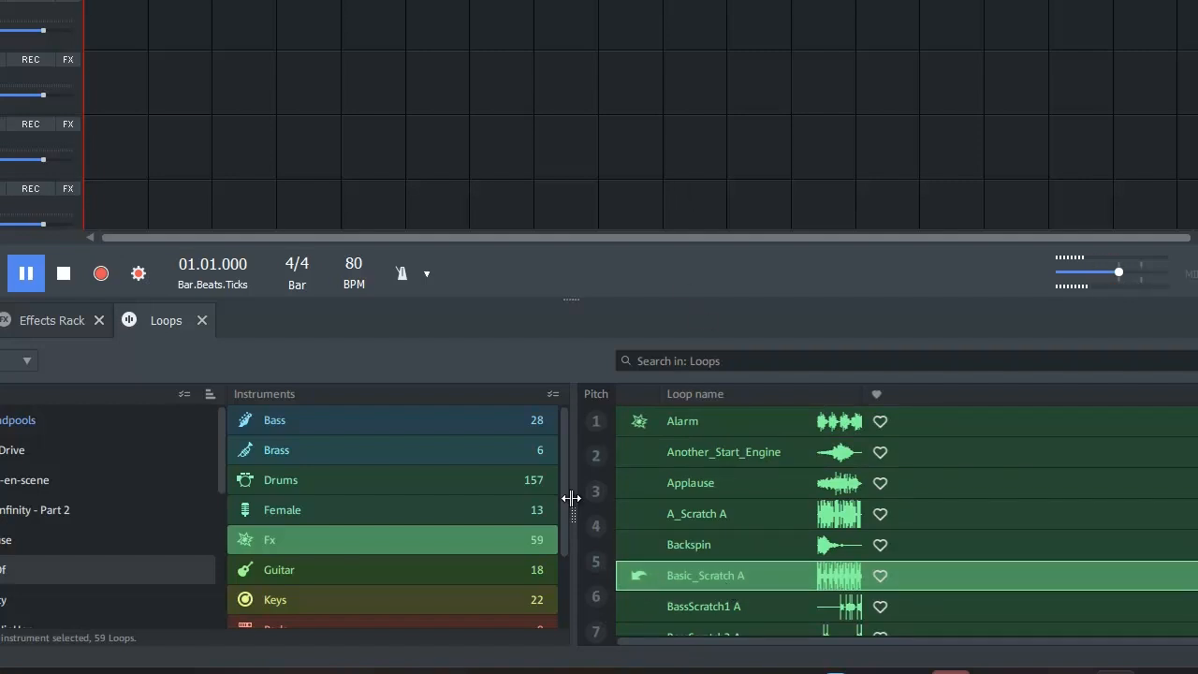
pyautogui.click(25, 273)
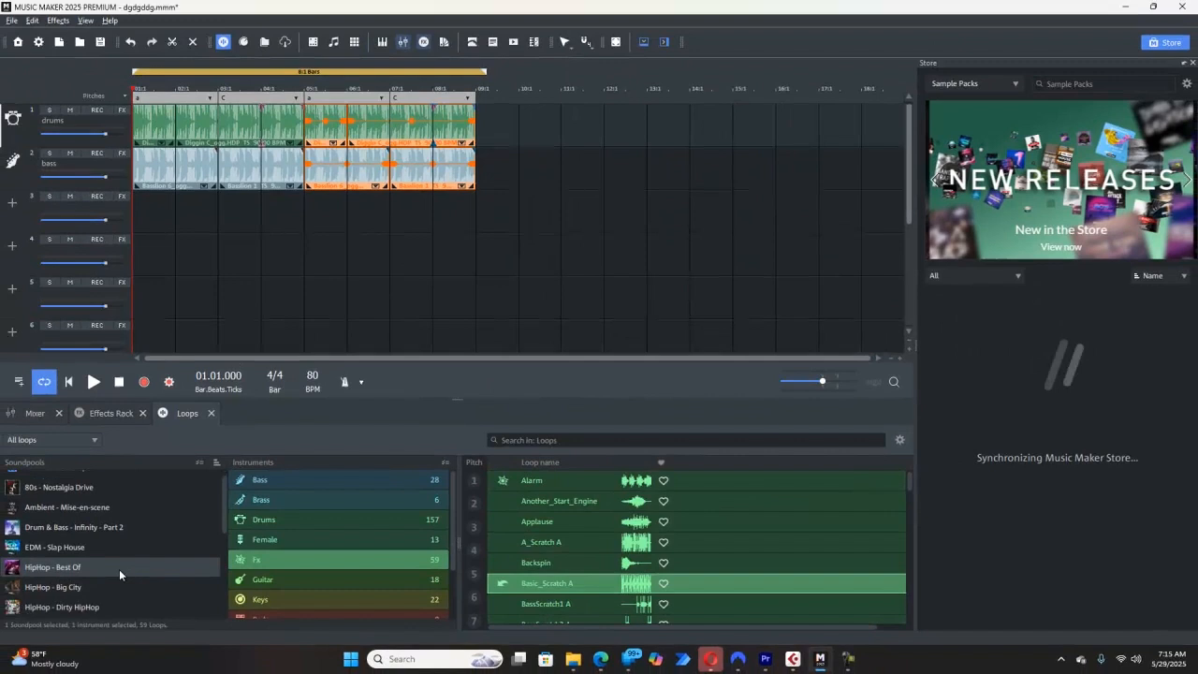
# Switch to the HipHop - Dirty HipHop - Part 2 soundpool and preview the Sequences loops Voice Mail, Voice Move, Vocal Blind and Mallet WTF
pyautogui.scroll(-1, 60, 560)
pyautogui.click(94, 558)
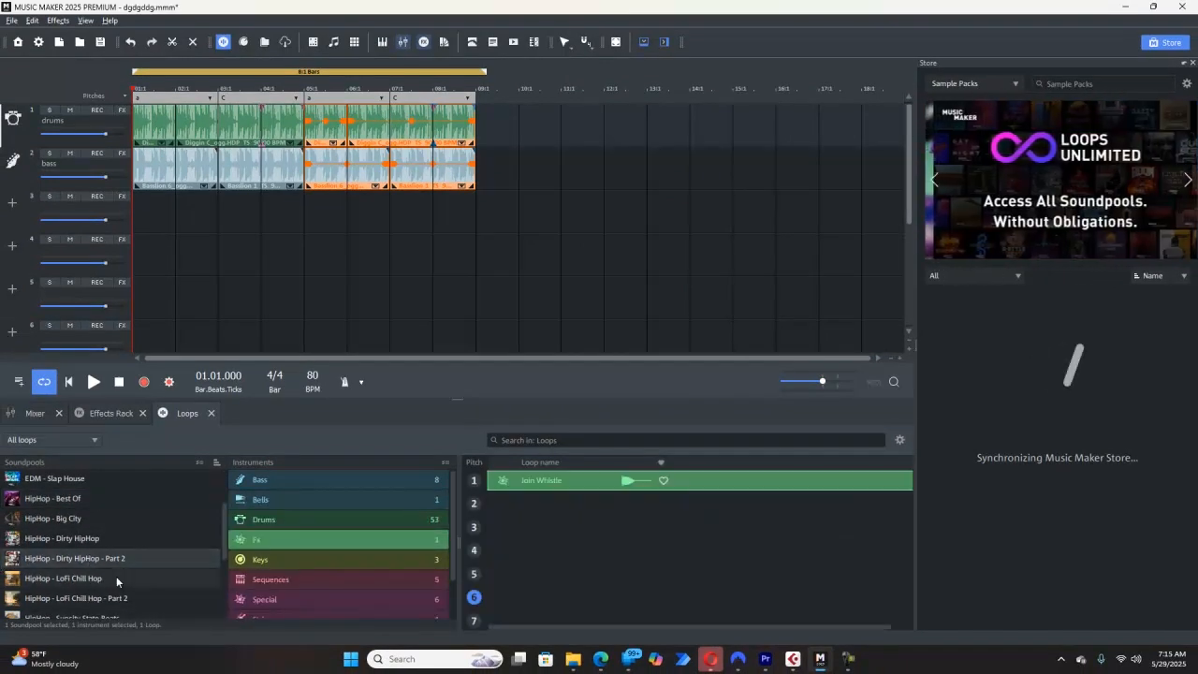
pyautogui.click(310, 581)
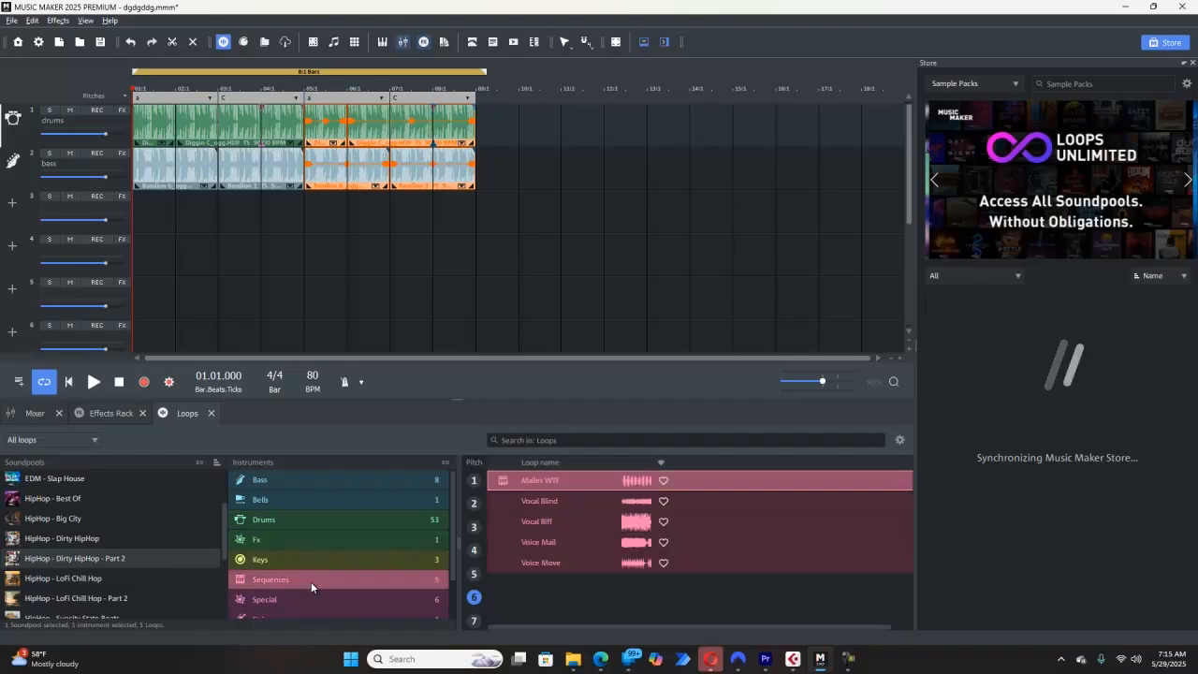
pyautogui.click(568, 543)
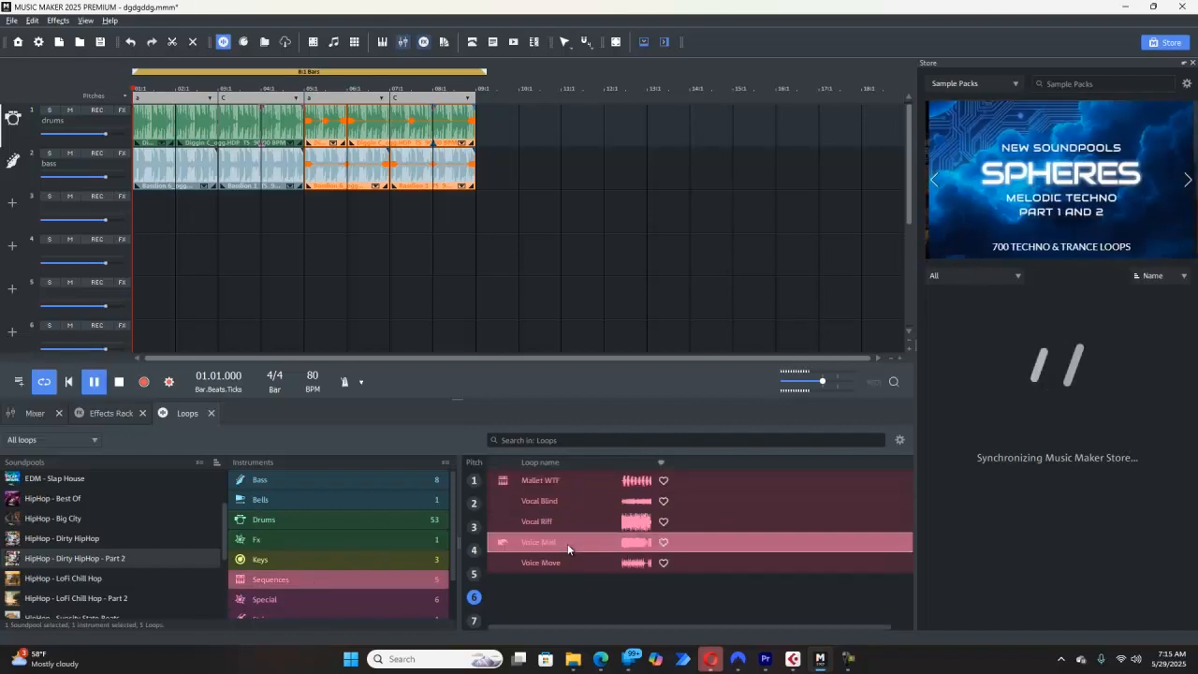
pyautogui.click(551, 564)
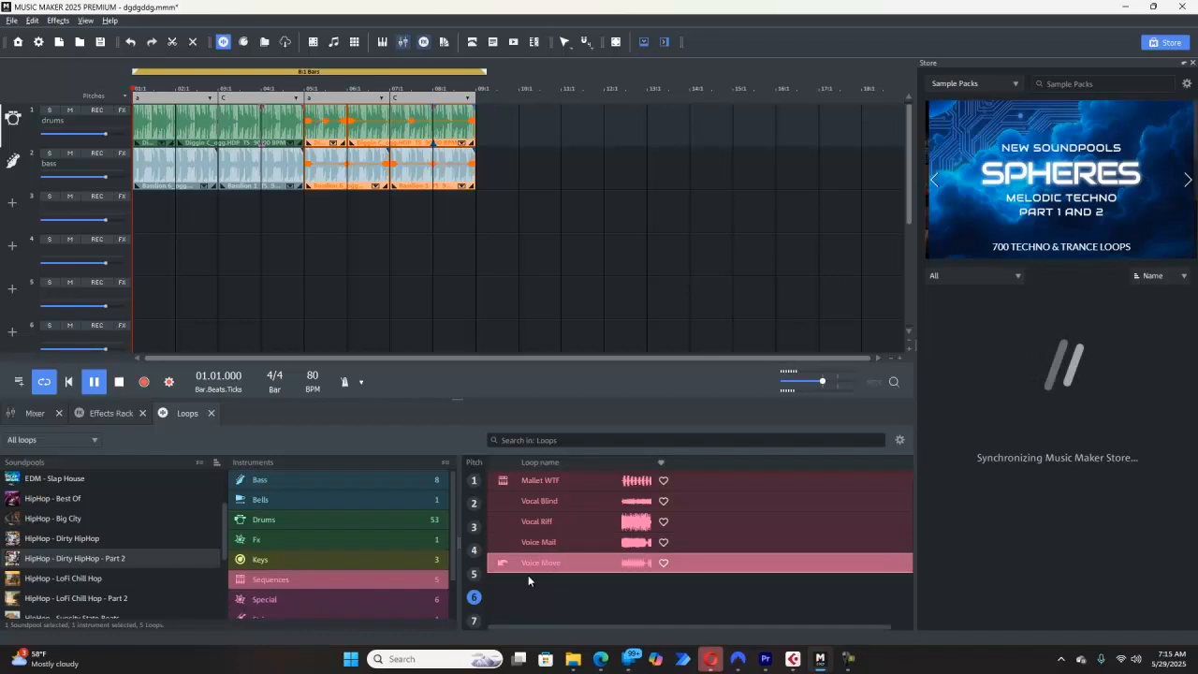
pyautogui.scroll(-1, 318, 591)
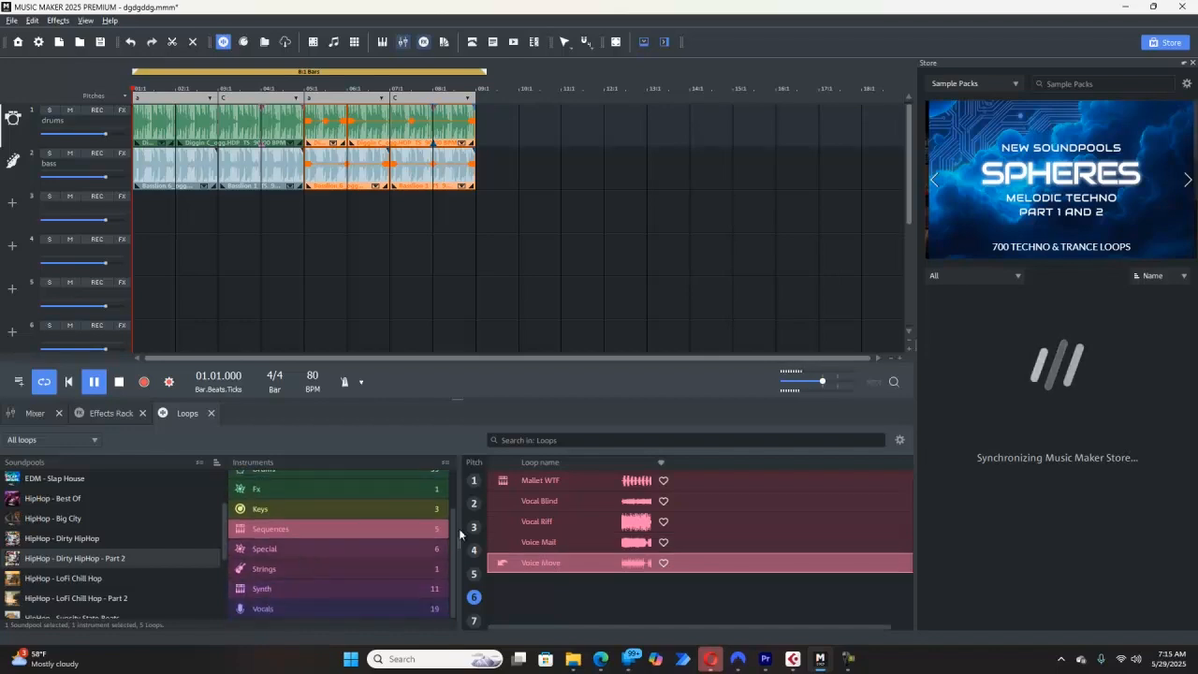
pyautogui.click(540, 501)
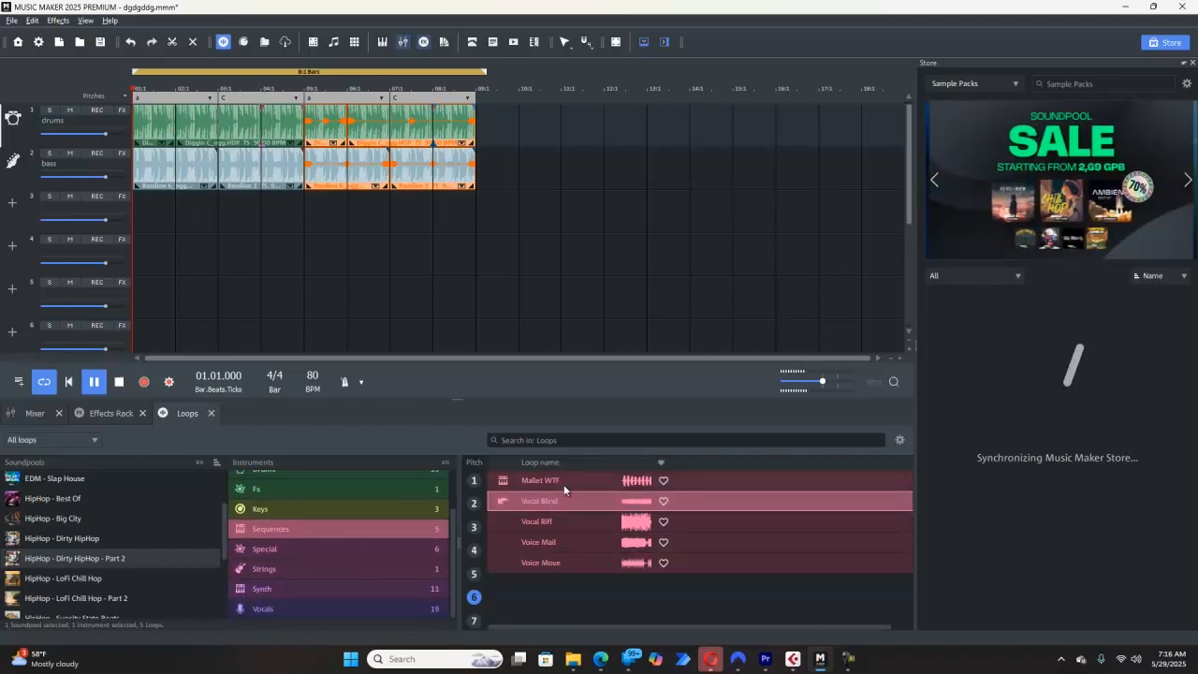
pyautogui.click(548, 483)
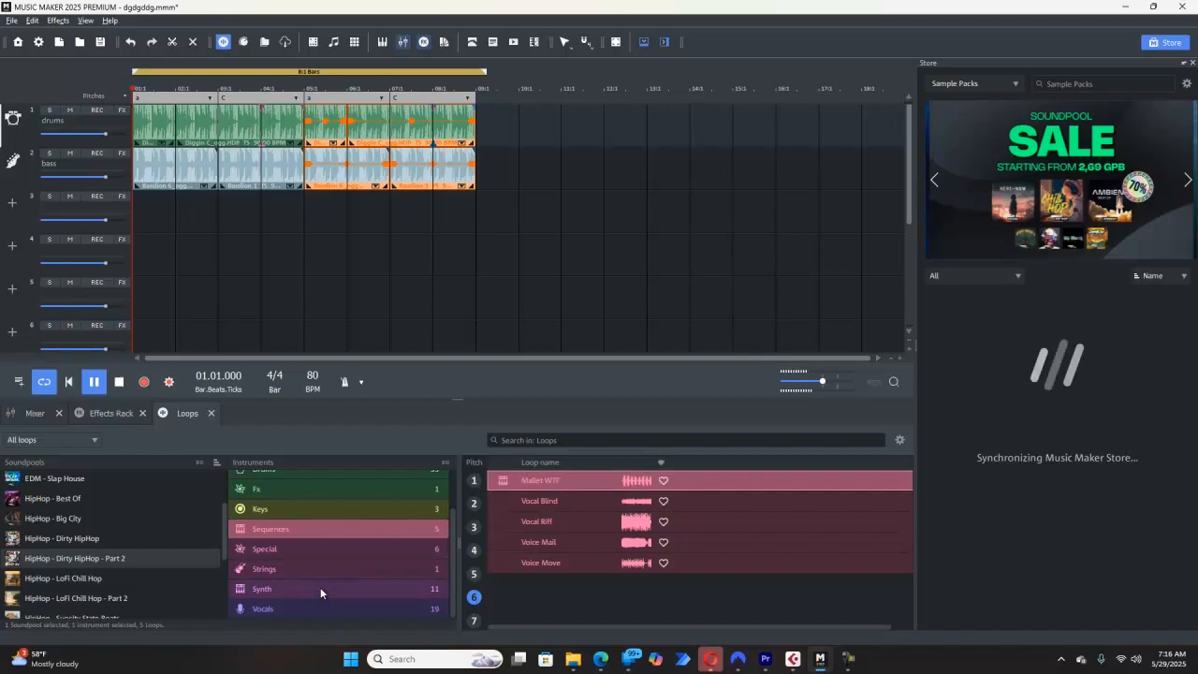
# Preview the Vocal Choir and Voice Humming loops among the soundpool's Special sounds
pyautogui.click(274, 571)
pyautogui.click(275, 547)
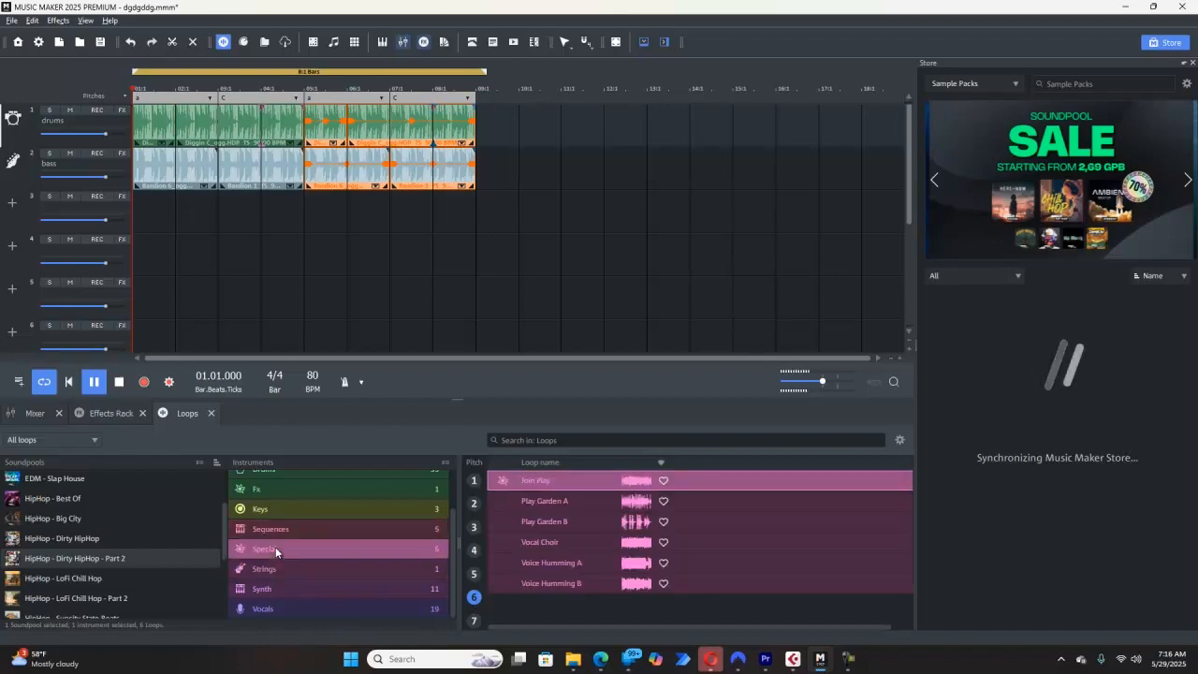
pyautogui.click(561, 545)
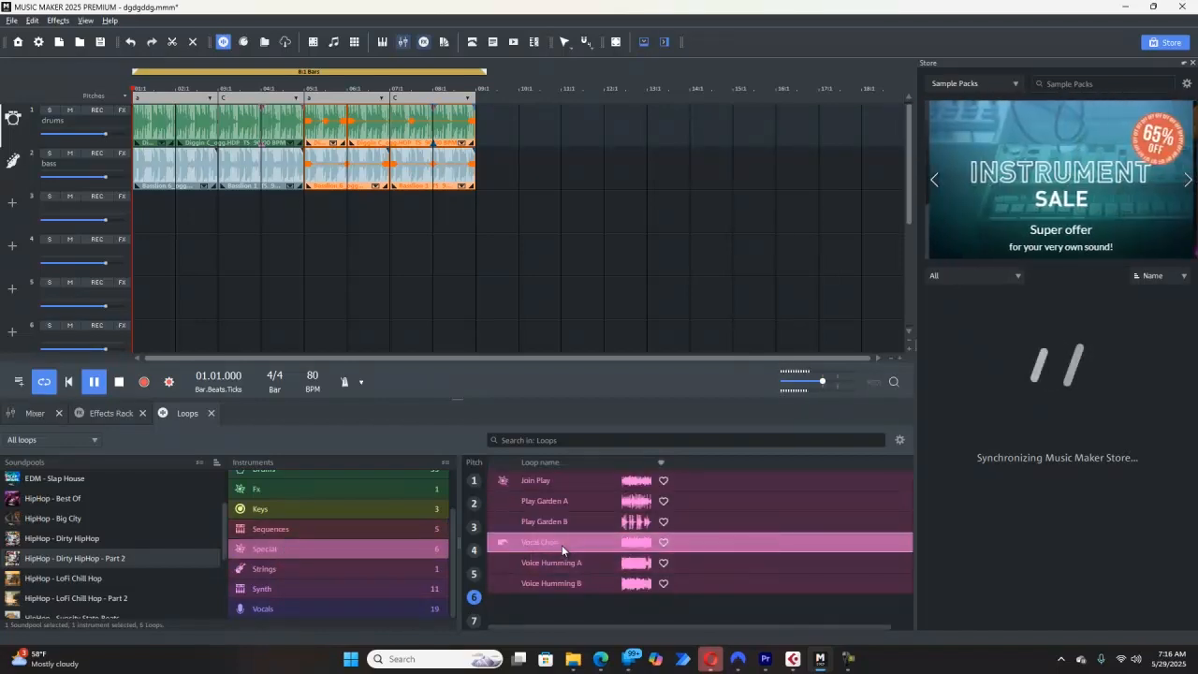
pyautogui.click(556, 564)
pyautogui.click(550, 584)
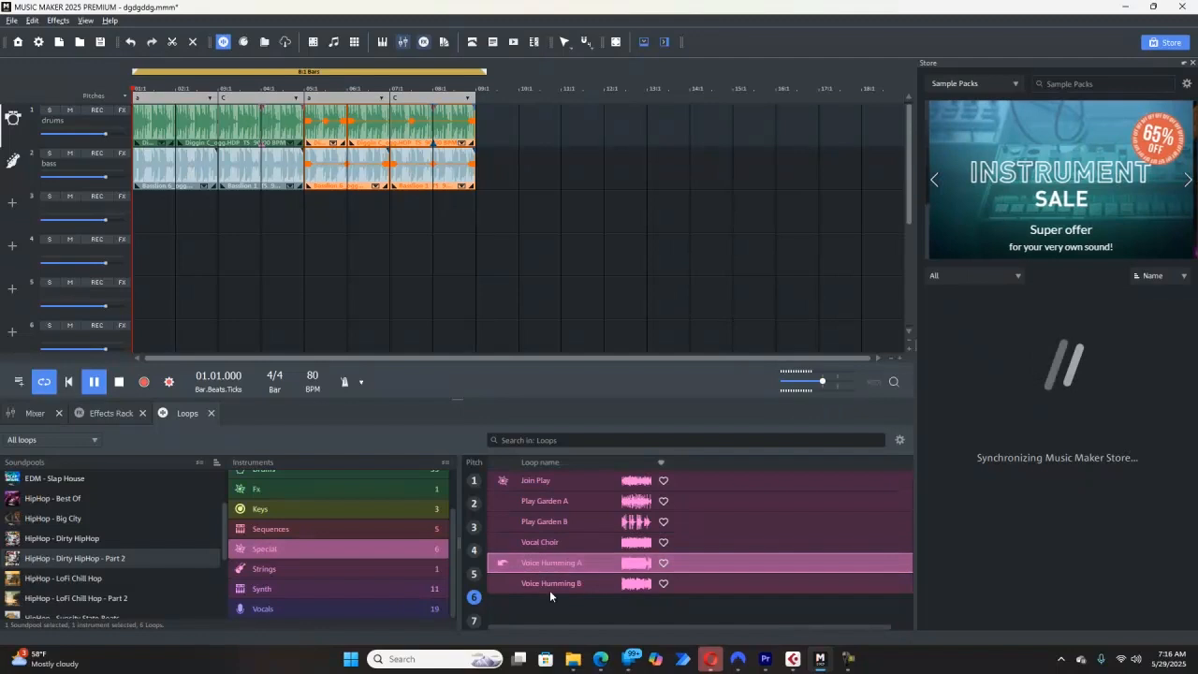
# Preview the Play Garden B loop, place it on track 3 from bar 1, and play the arrangement from the start
pyautogui.click(546, 520)
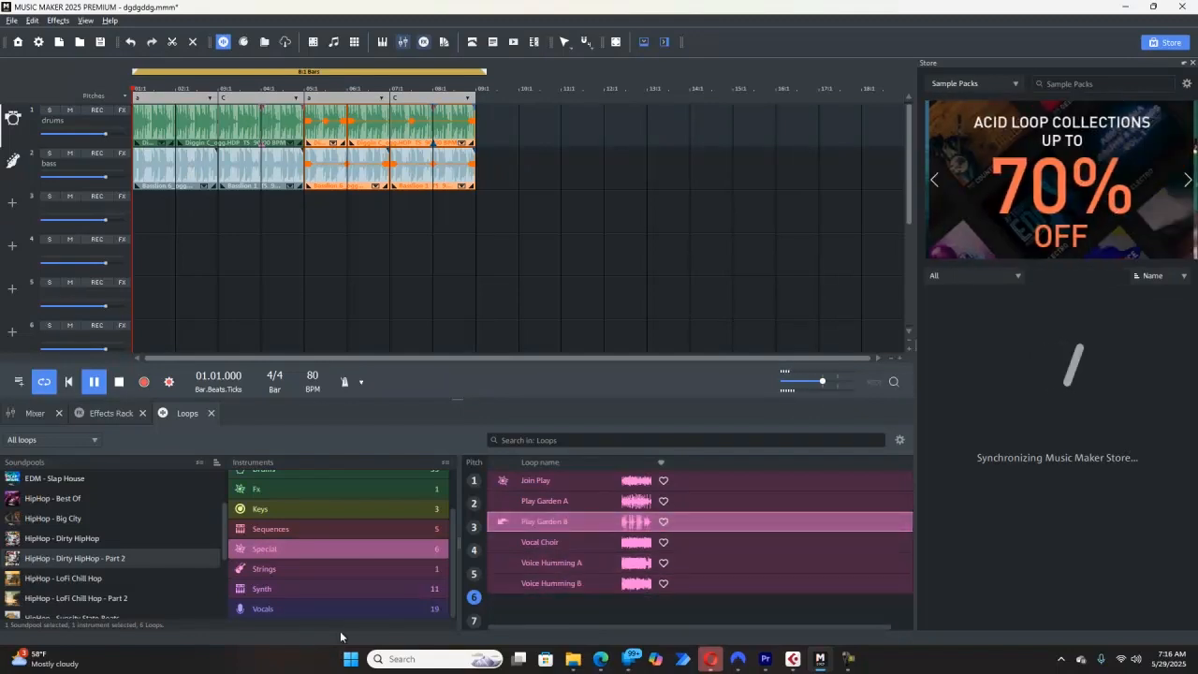
pyautogui.moveTo(546, 526); pyautogui.dragTo(171, 182)
pyautogui.scroll(1, 478, 315)
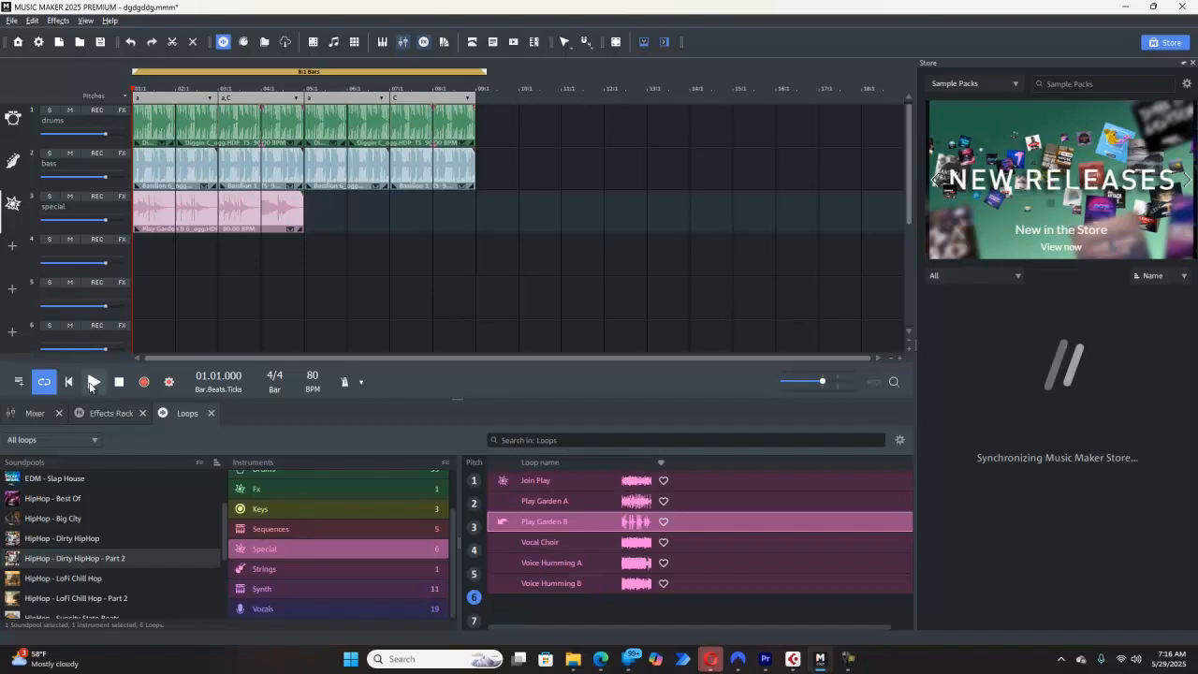
pyautogui.click(92, 383)
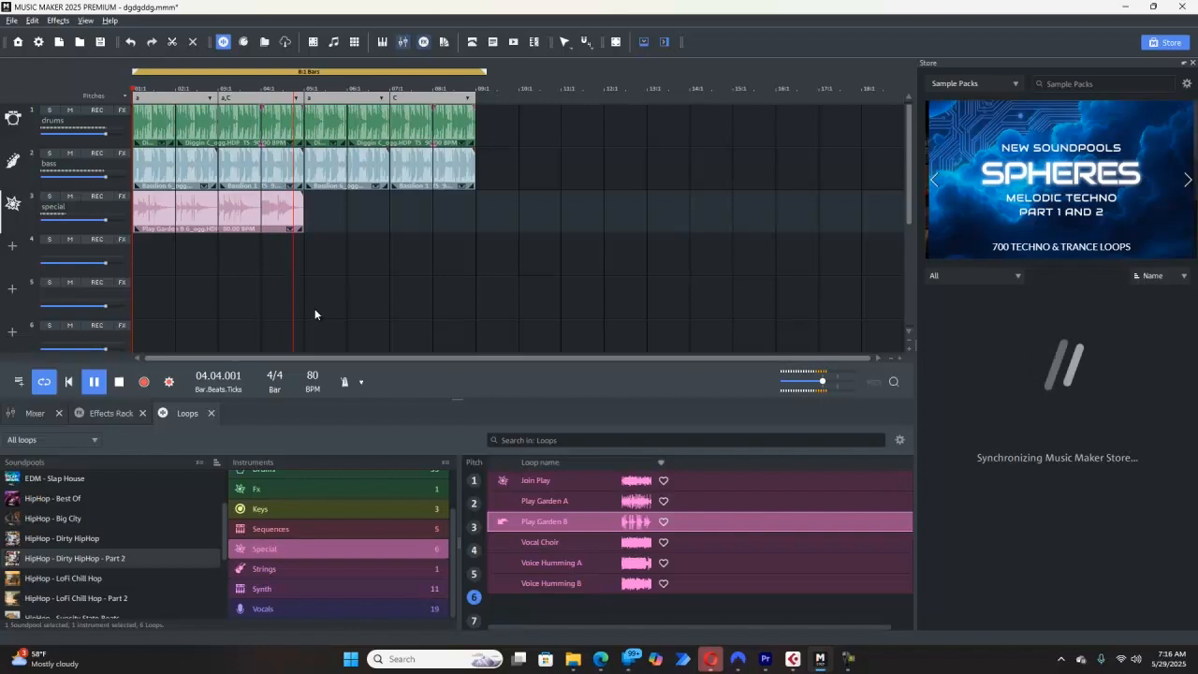
pyautogui.press('space')
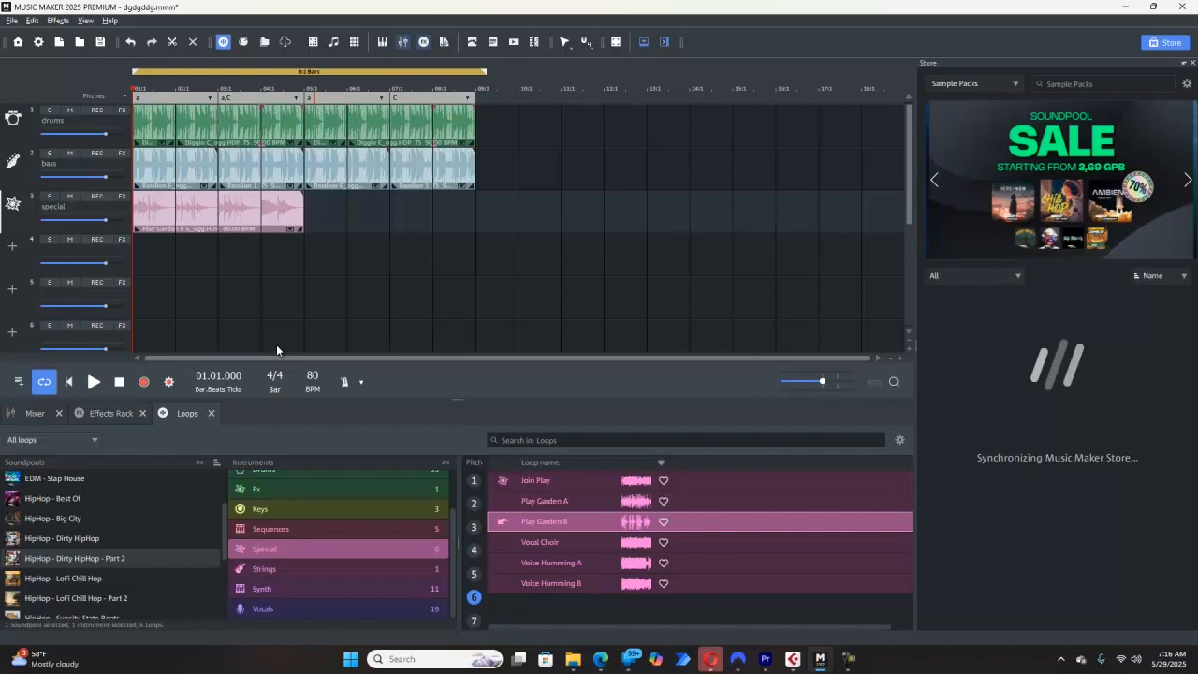
# Preview the Strings loop Pizzi Cato and the Synth loops Play Bee, Pizzi Verb, Play Psalm, Play Range and Thuggie Lead High
pyautogui.click(275, 567)
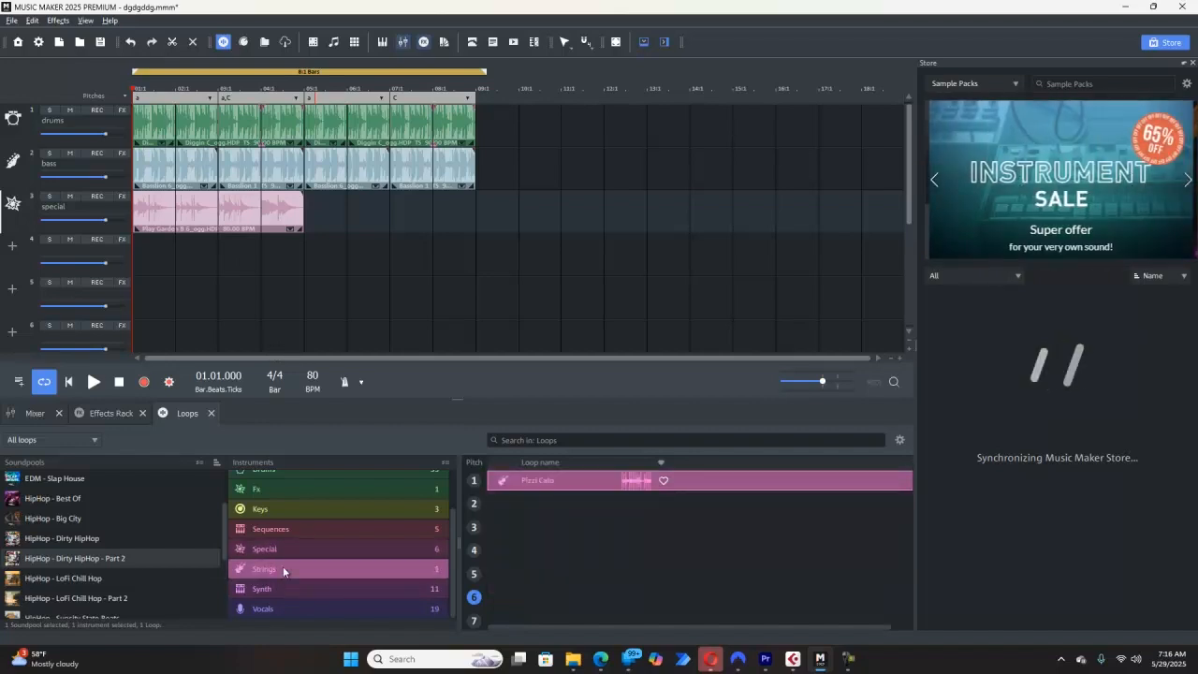
pyautogui.click(557, 480)
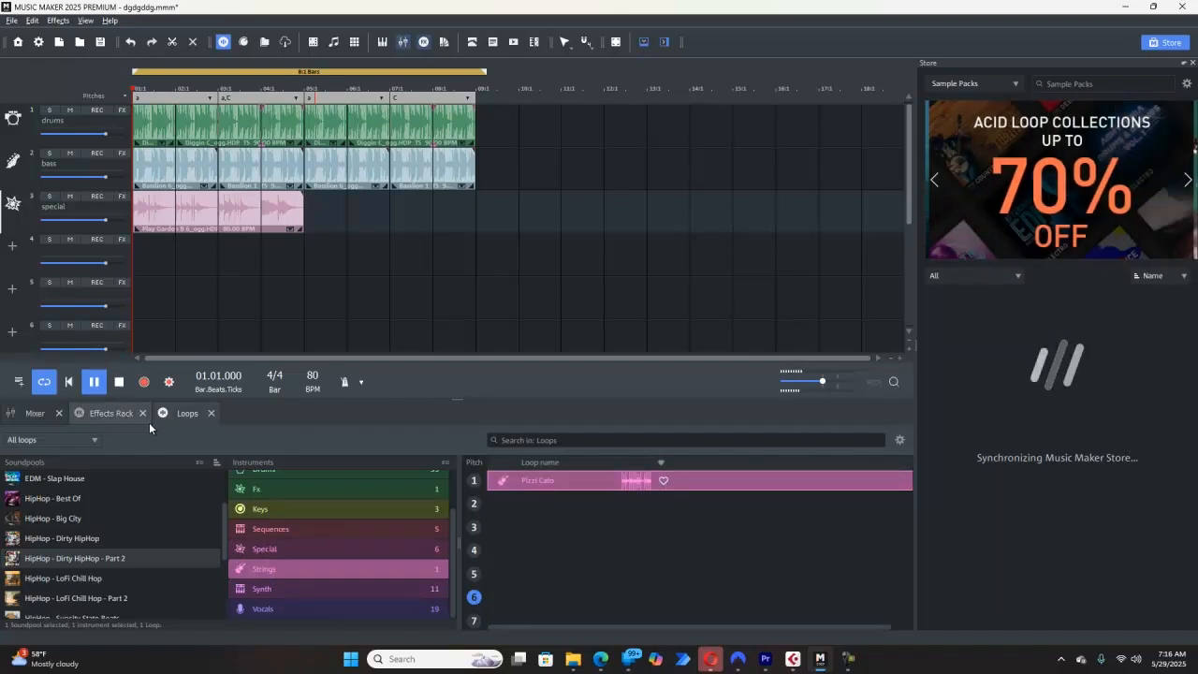
pyautogui.click(267, 590)
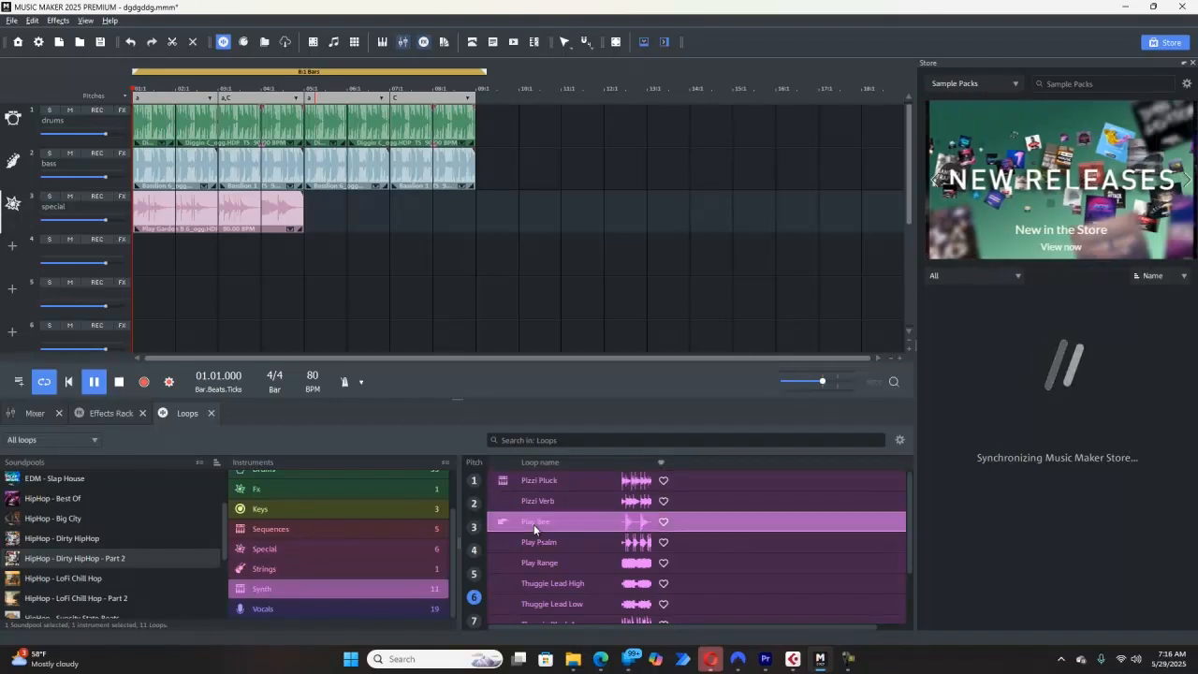
pyautogui.click(550, 503)
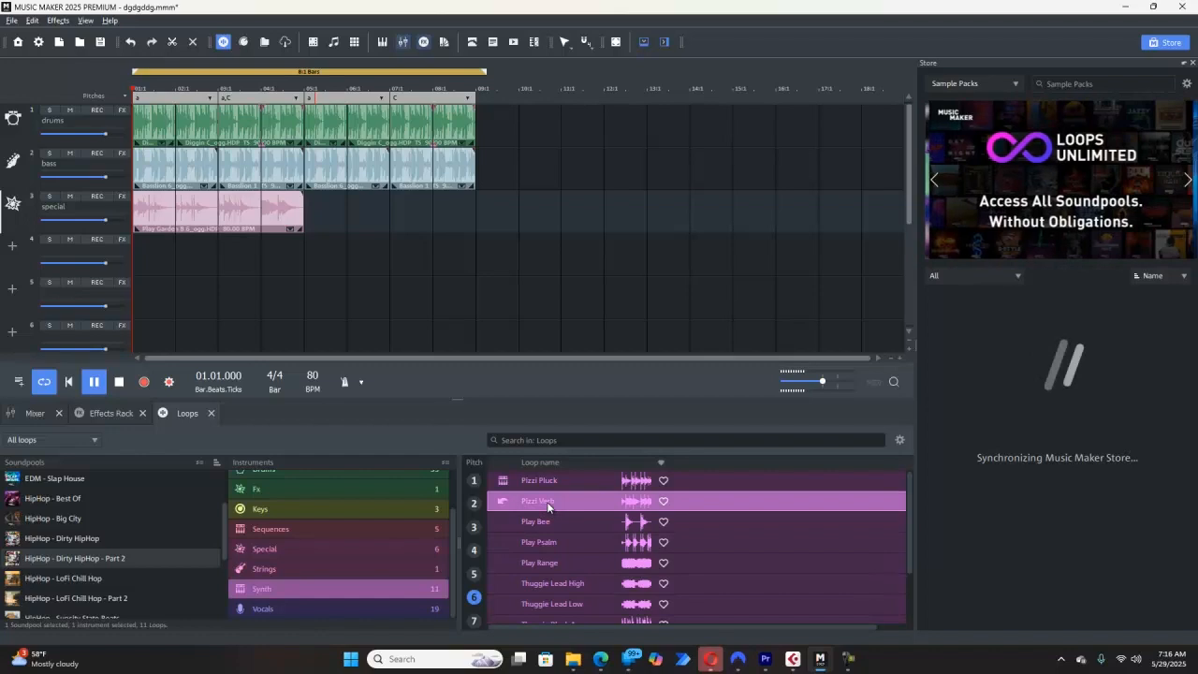
pyautogui.click(540, 549)
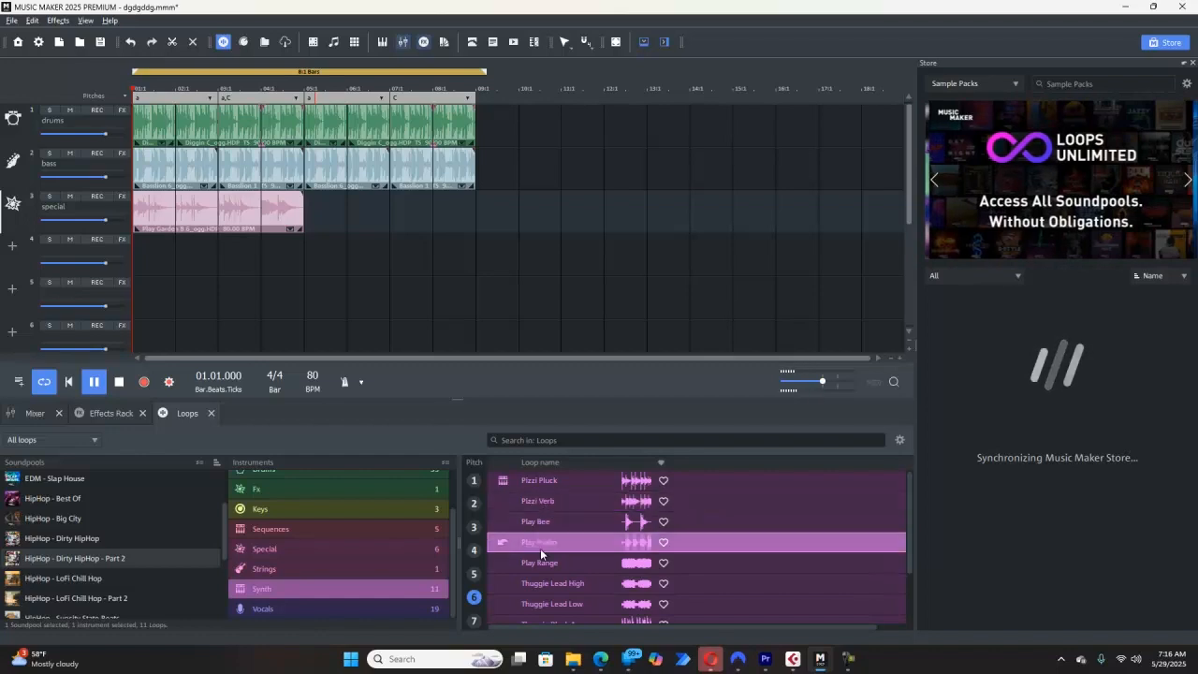
pyautogui.click(538, 562)
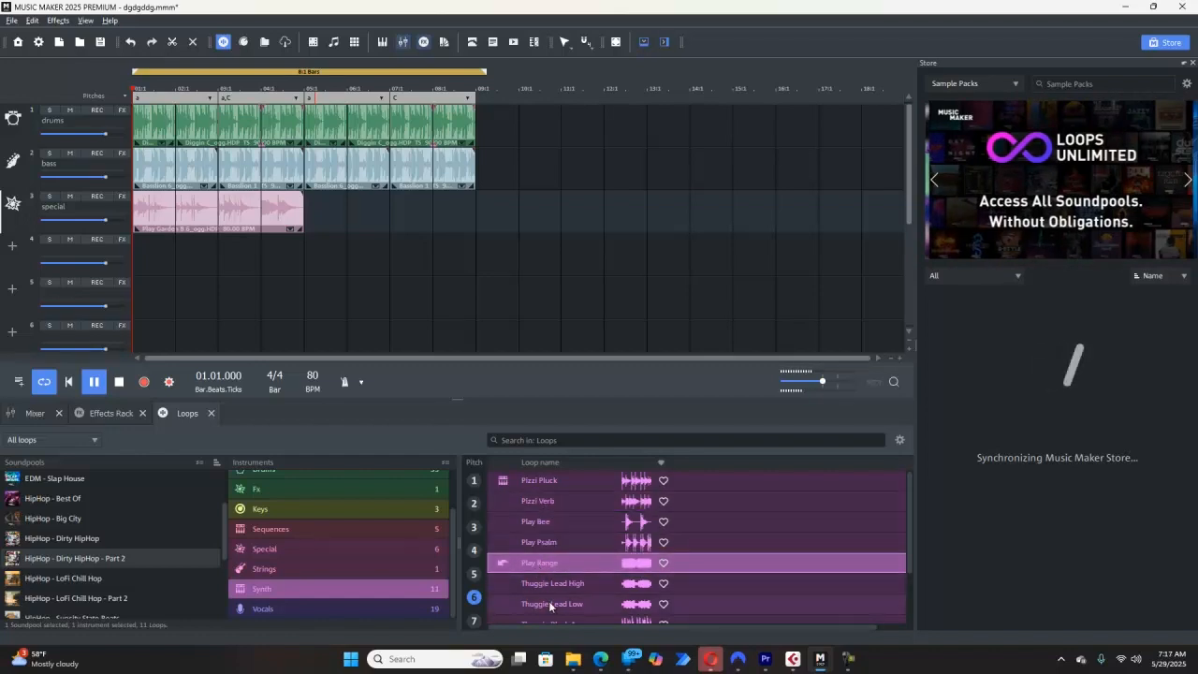
pyautogui.click(548, 584)
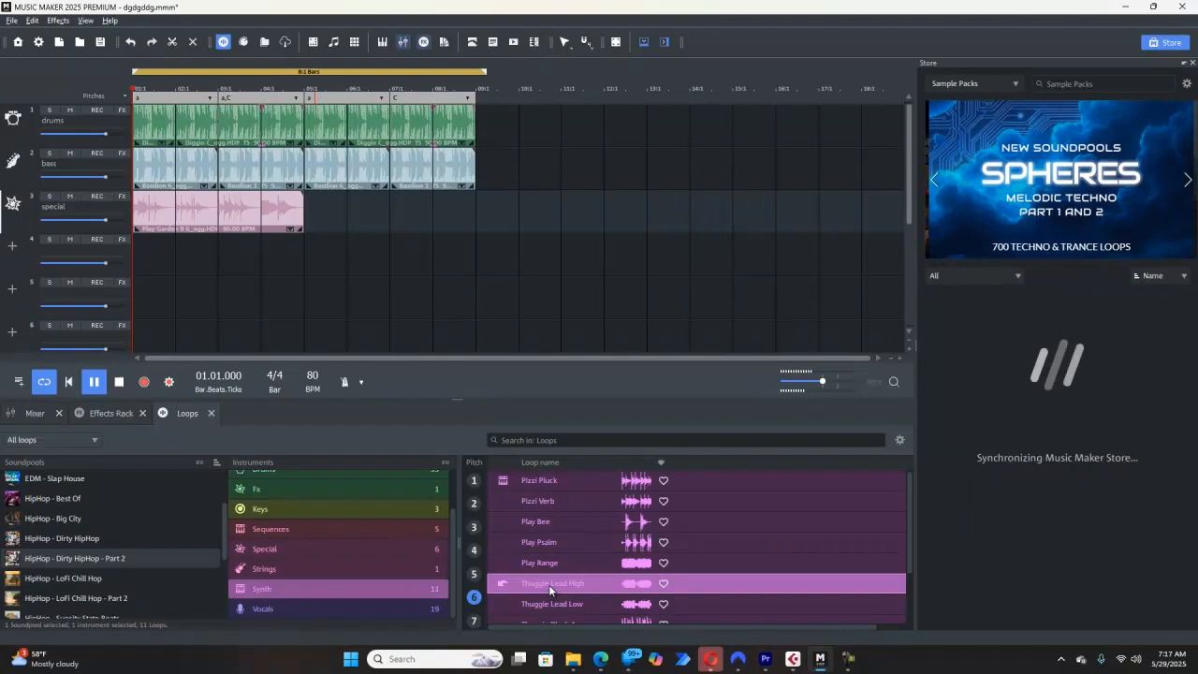
# Place the Thuggie Lead High loop on track 4 across bars 1 to 4 and play the arrangement from the start
pyautogui.moveTo(549, 589); pyautogui.dragTo(174, 225)
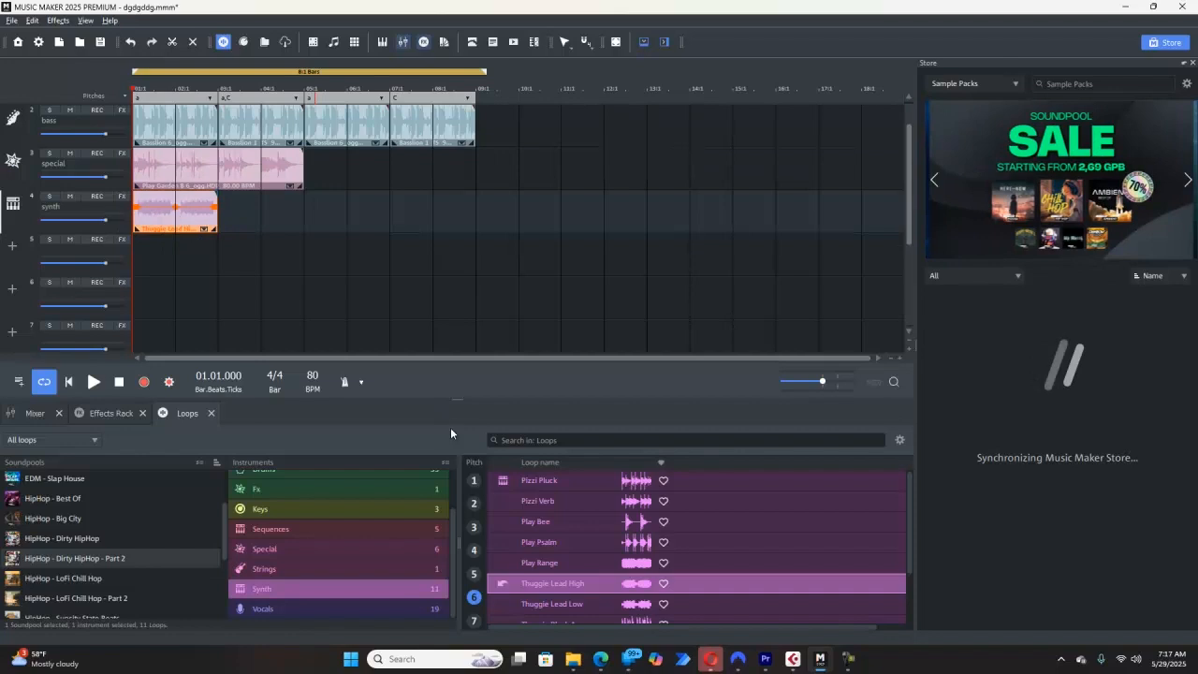
pyautogui.moveTo(214, 228); pyautogui.dragTo(298, 229)
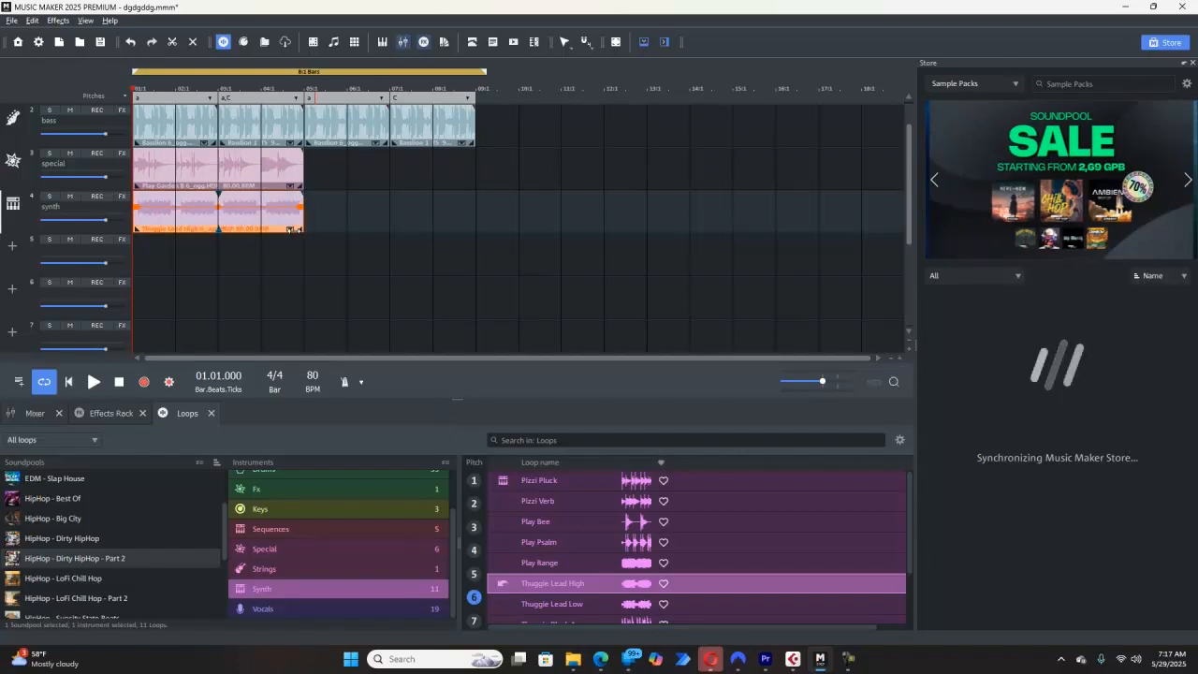
pyautogui.scroll(1, 403, 307)
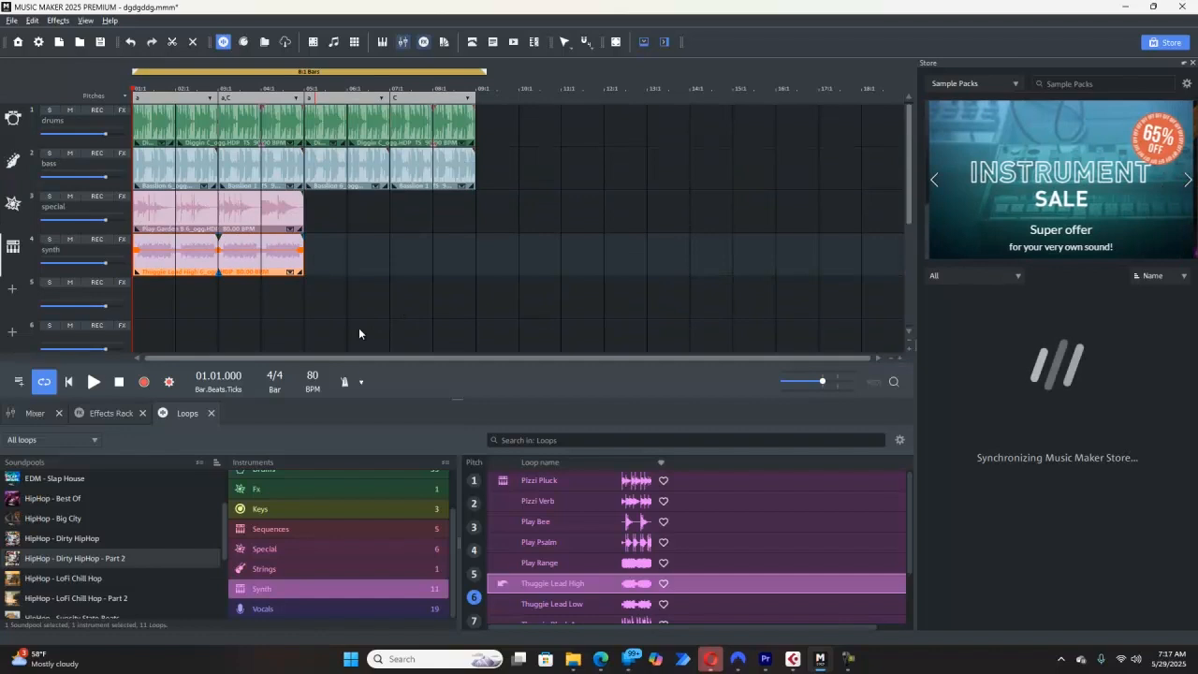
pyautogui.click(93, 381)
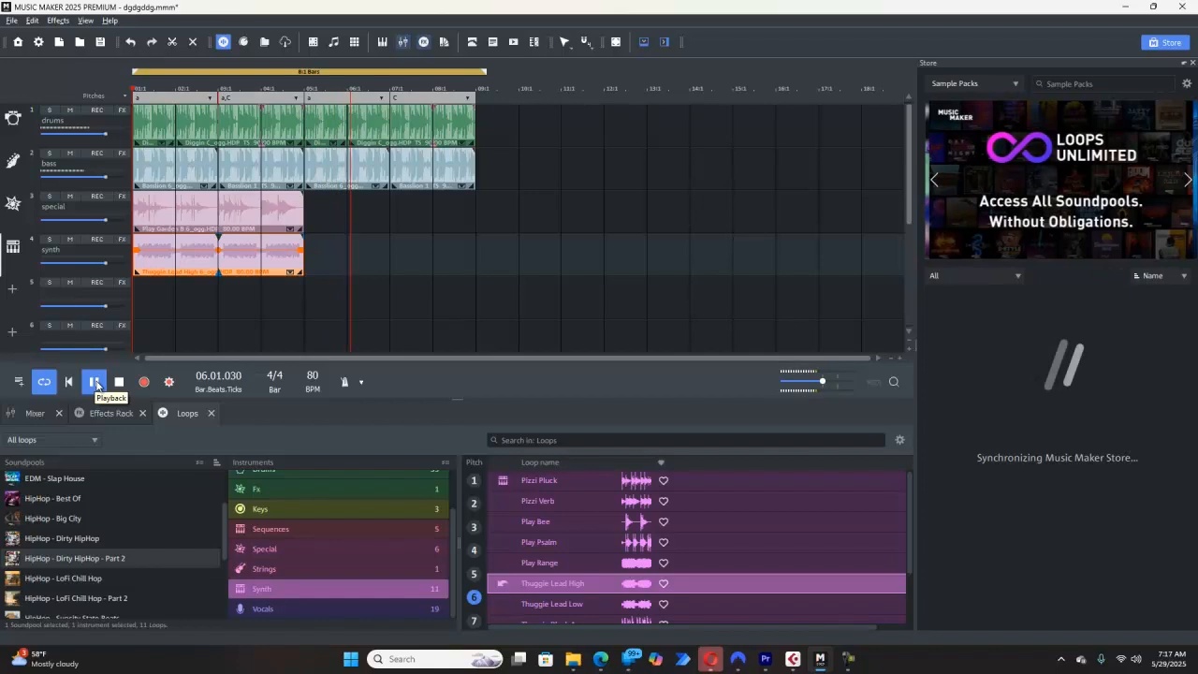
pyautogui.click(95, 382)
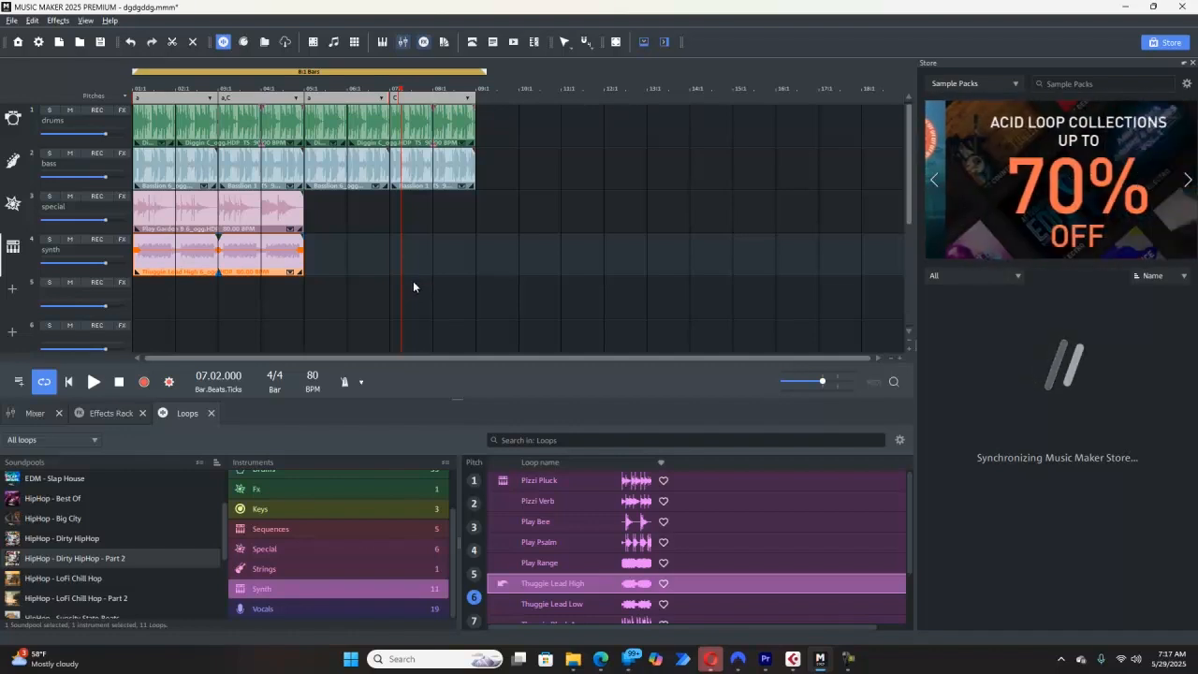
# Start exporting the audio tracks as single WAV files and highlight the folder and file name in the export path
pyautogui.click(8, 21)
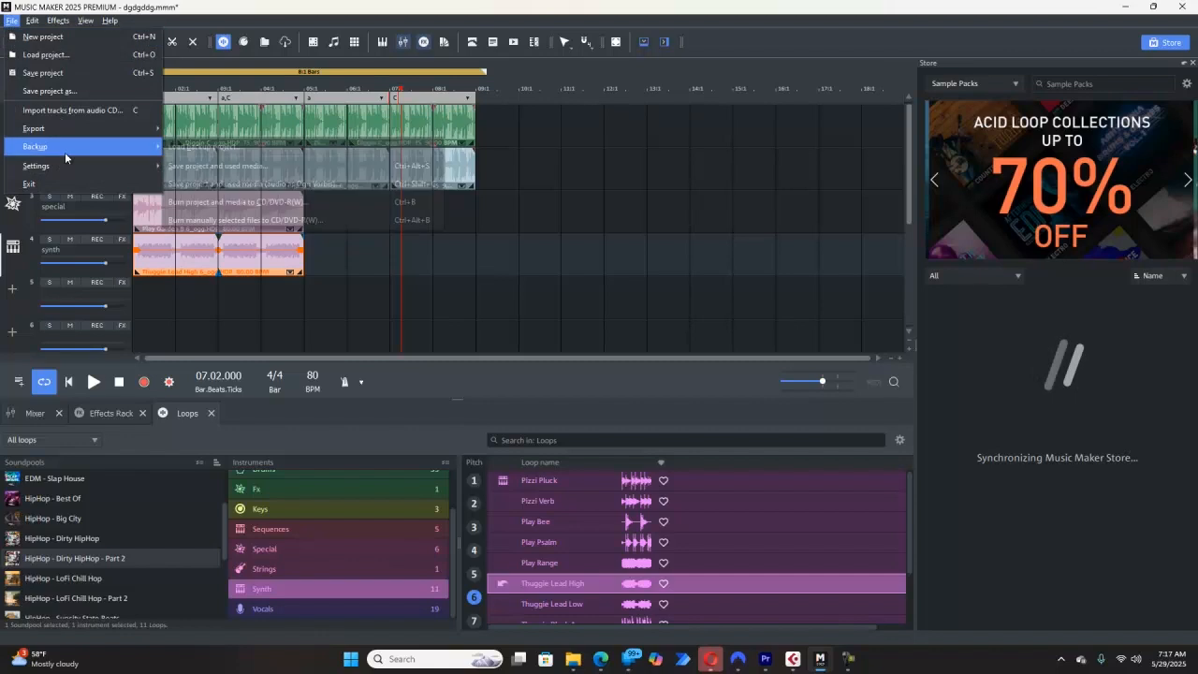
pyautogui.moveTo(70, 131)
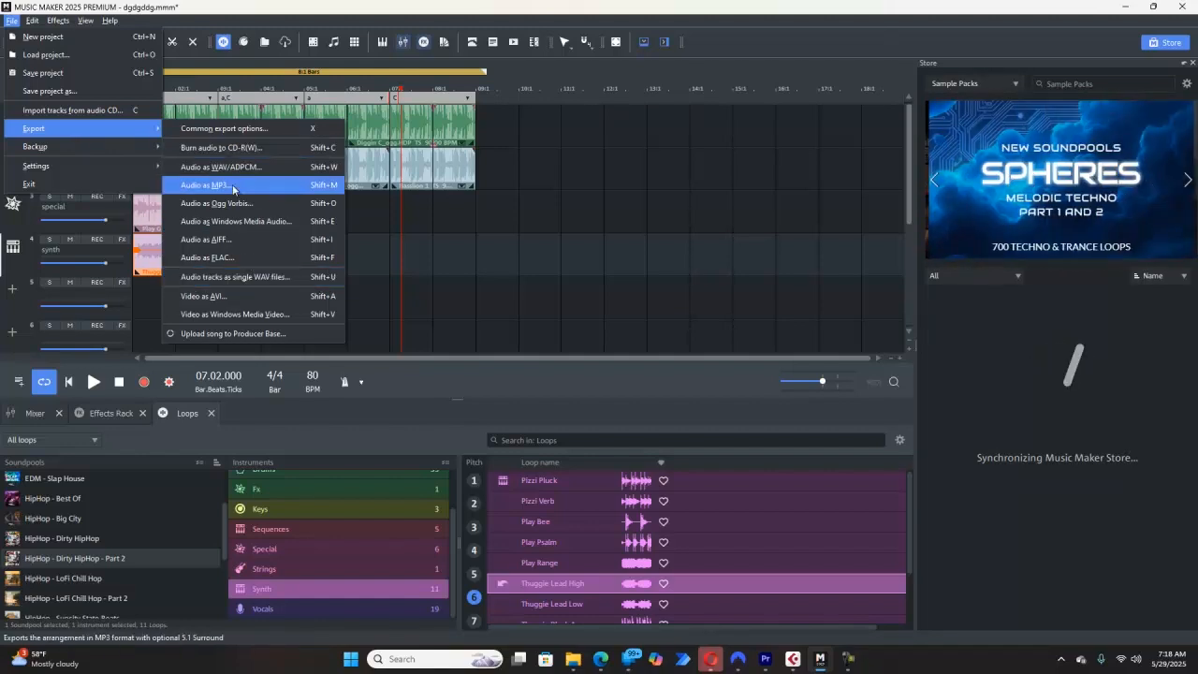
pyautogui.click(277, 279)
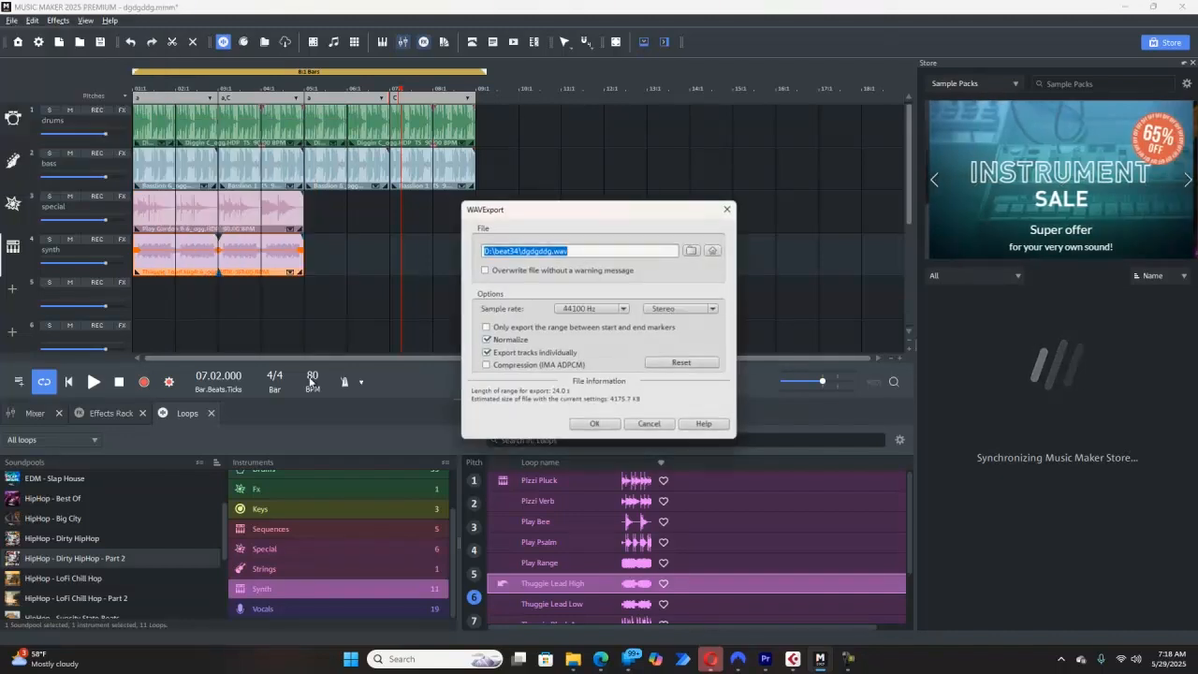
pyautogui.click(578, 251)
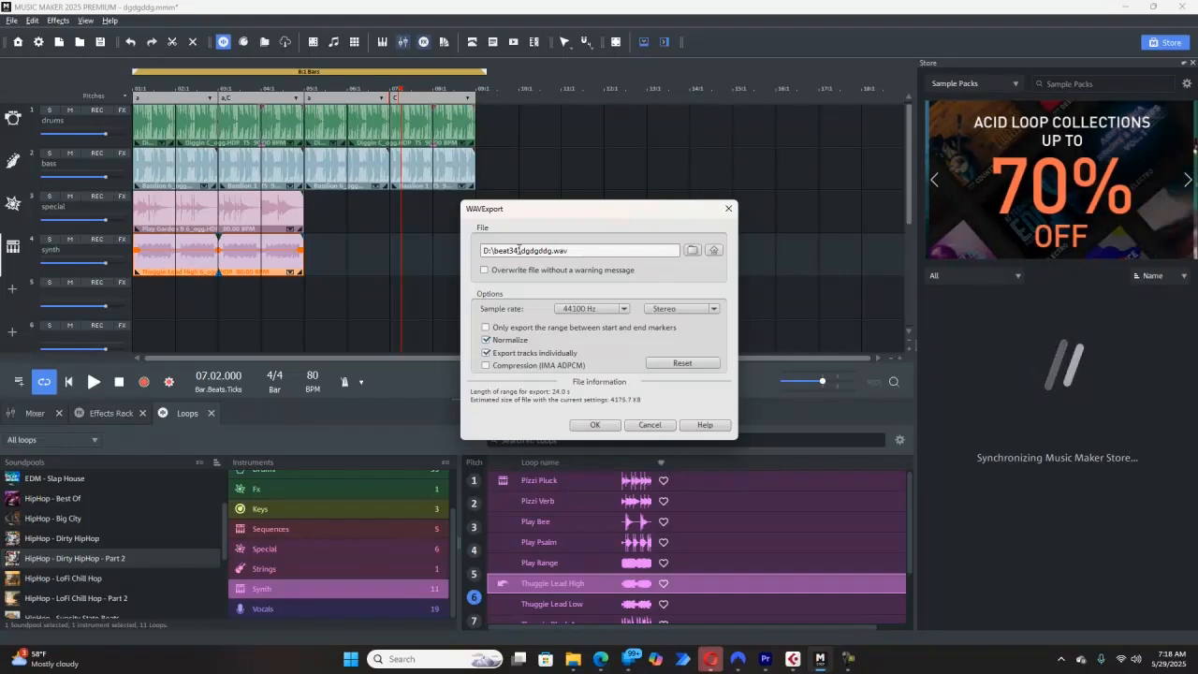
pyautogui.moveTo(495, 251); pyautogui.dragTo(552, 253)
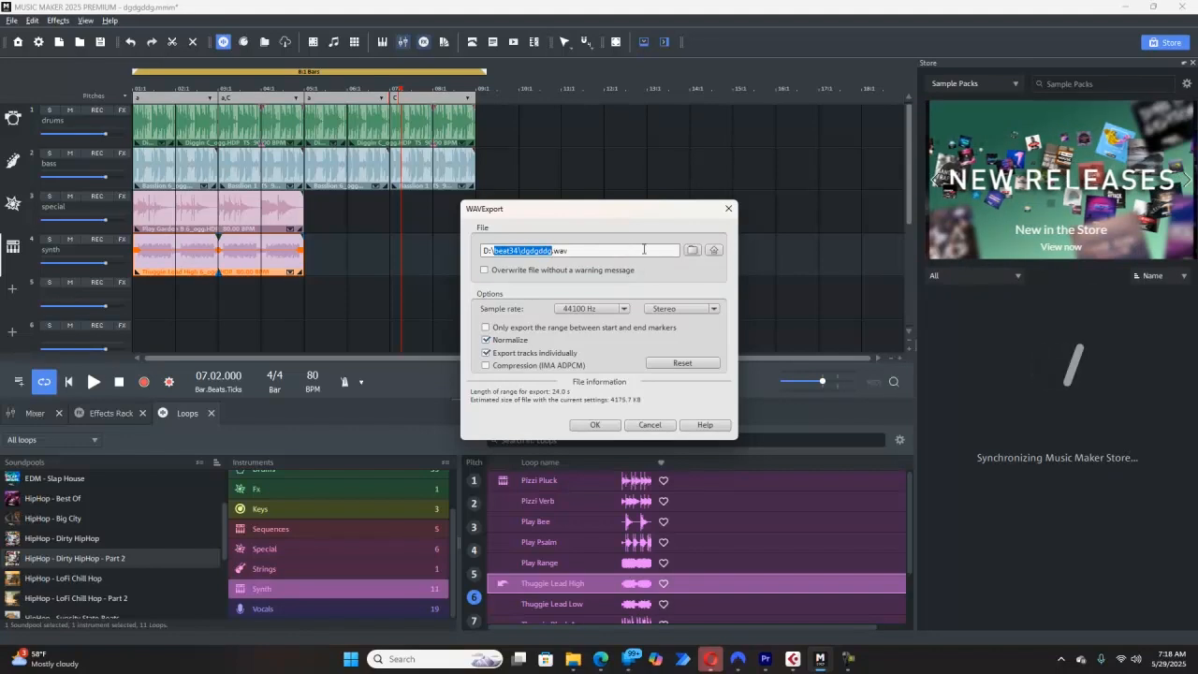
# Create a folder named test on Internal HD (D:) and open it as the export destination
pyautogui.click(692, 250)
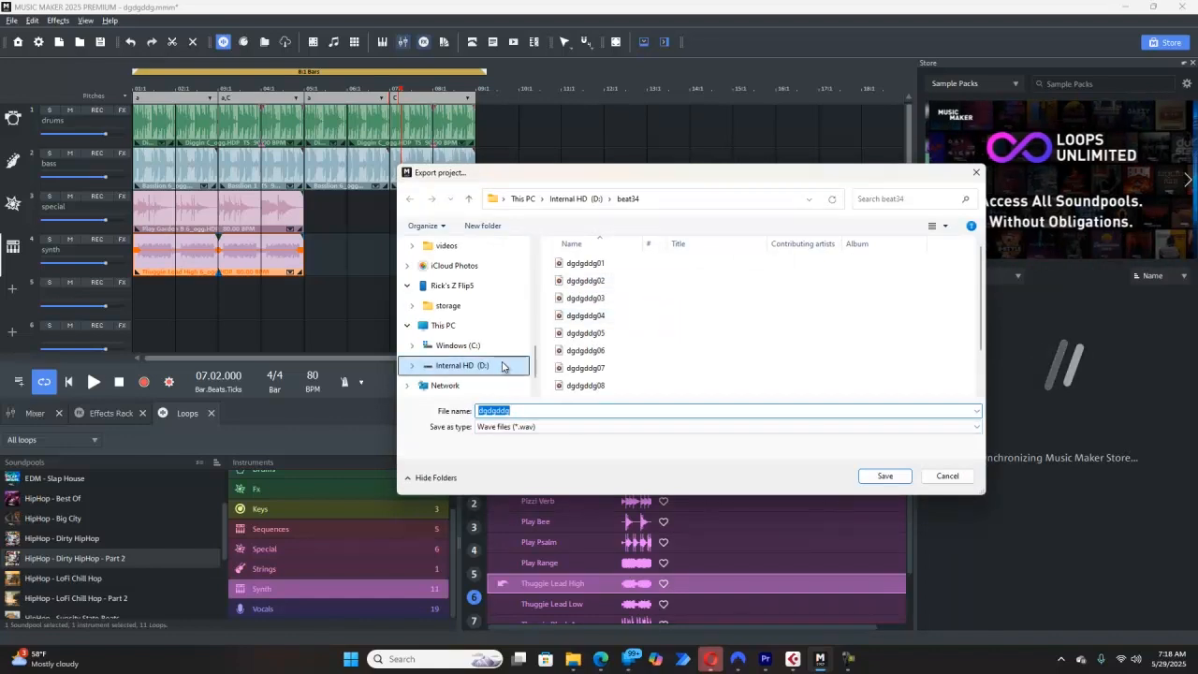
pyautogui.click(498, 366)
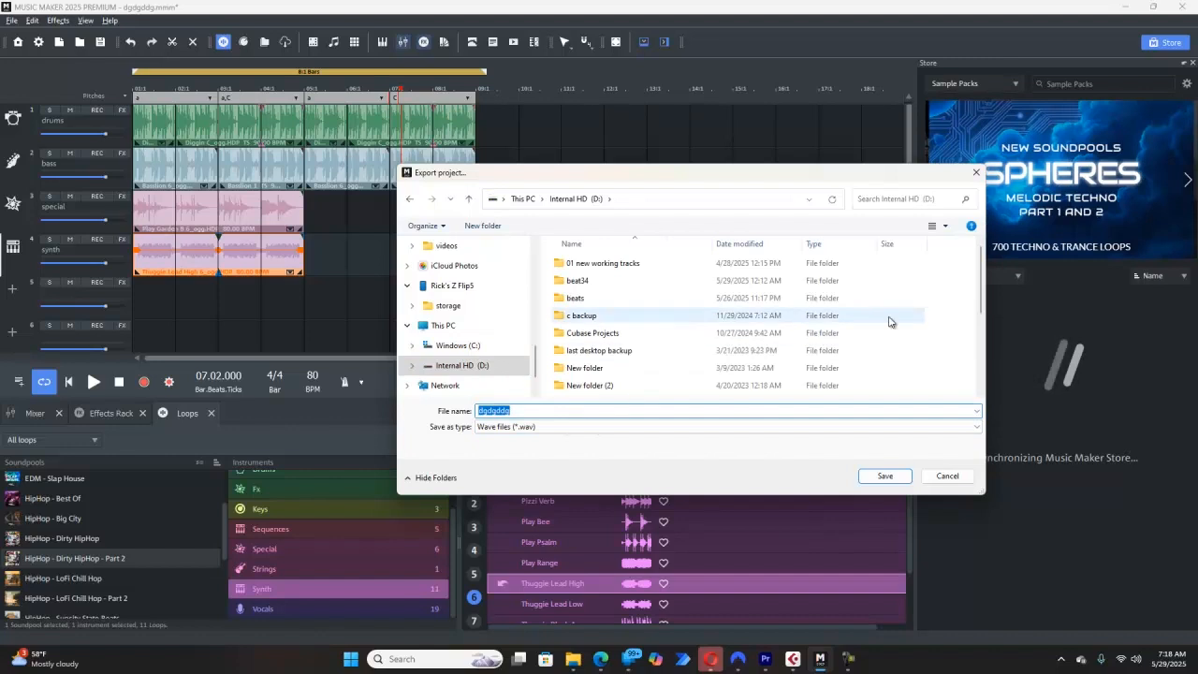
pyautogui.rightClick(909, 361)
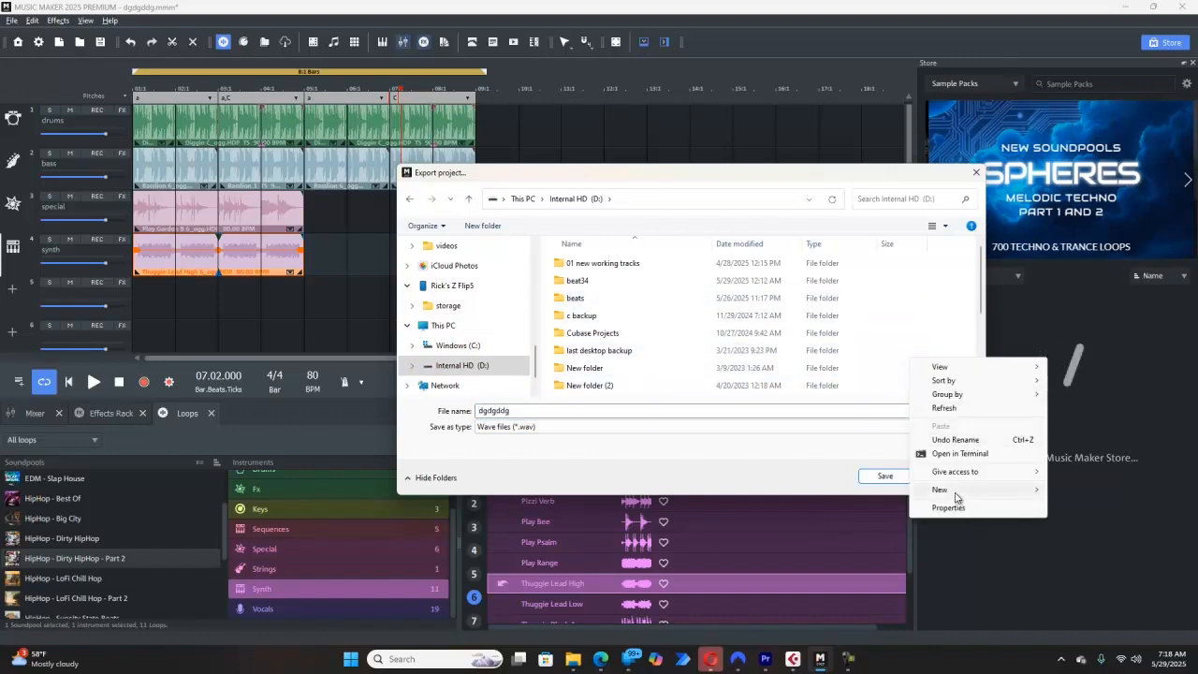
pyautogui.moveTo(955, 489)
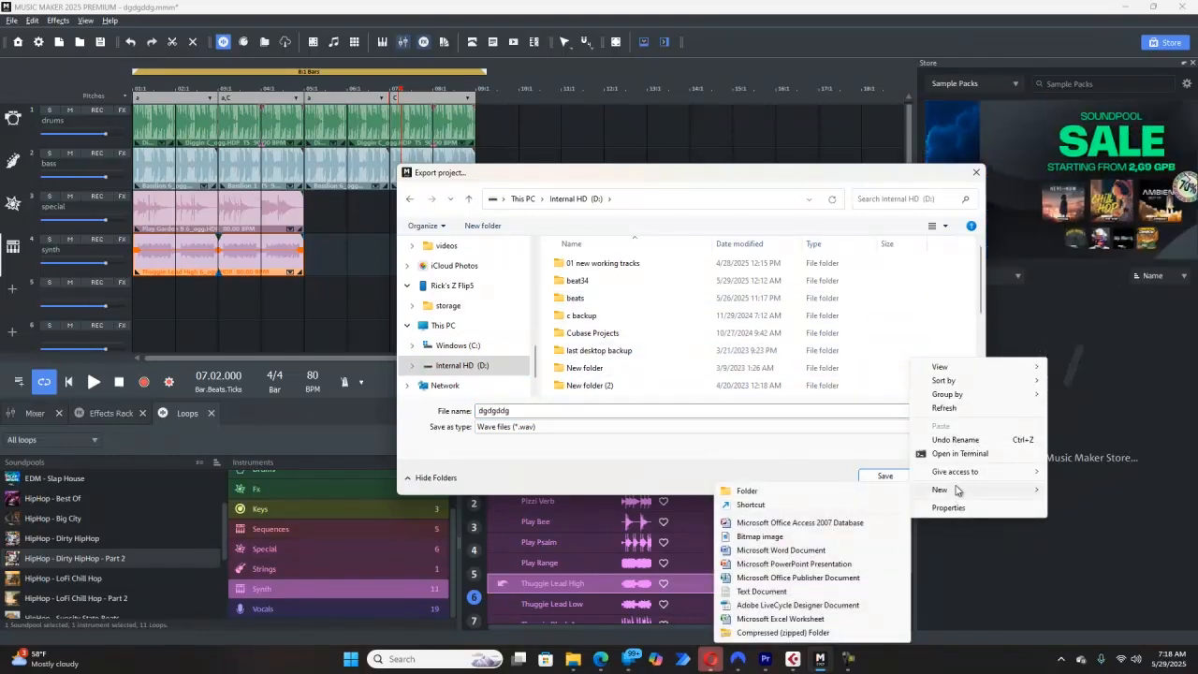
pyautogui.click(756, 494)
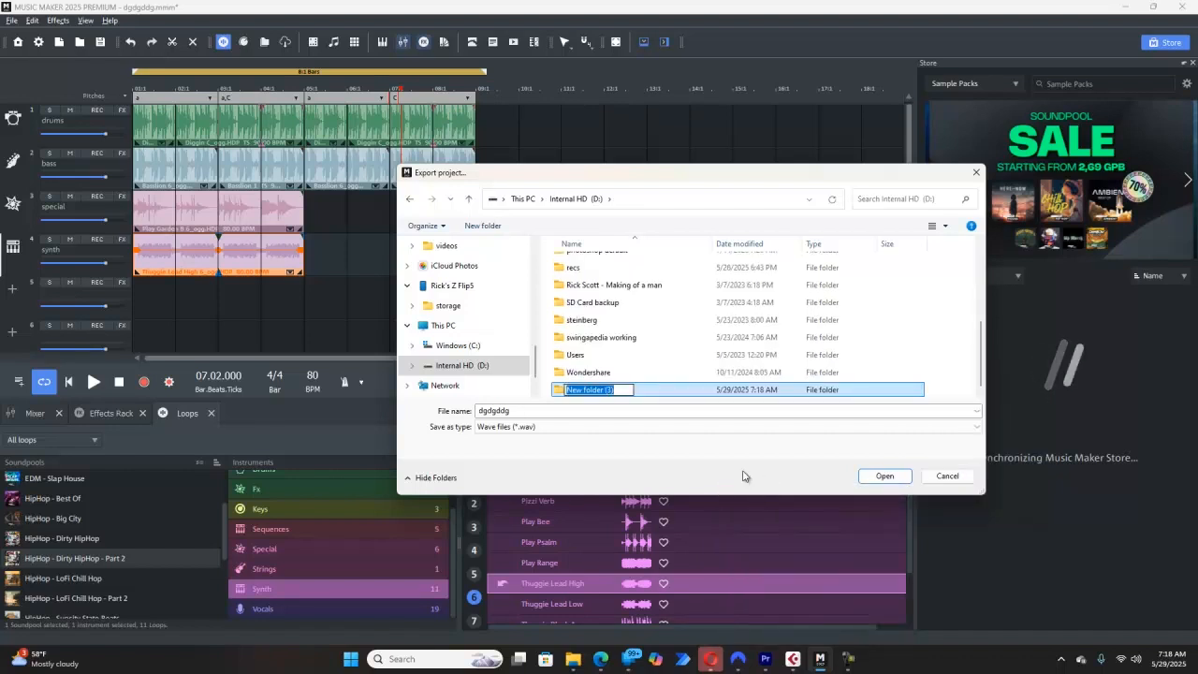
pyautogui.write('test')
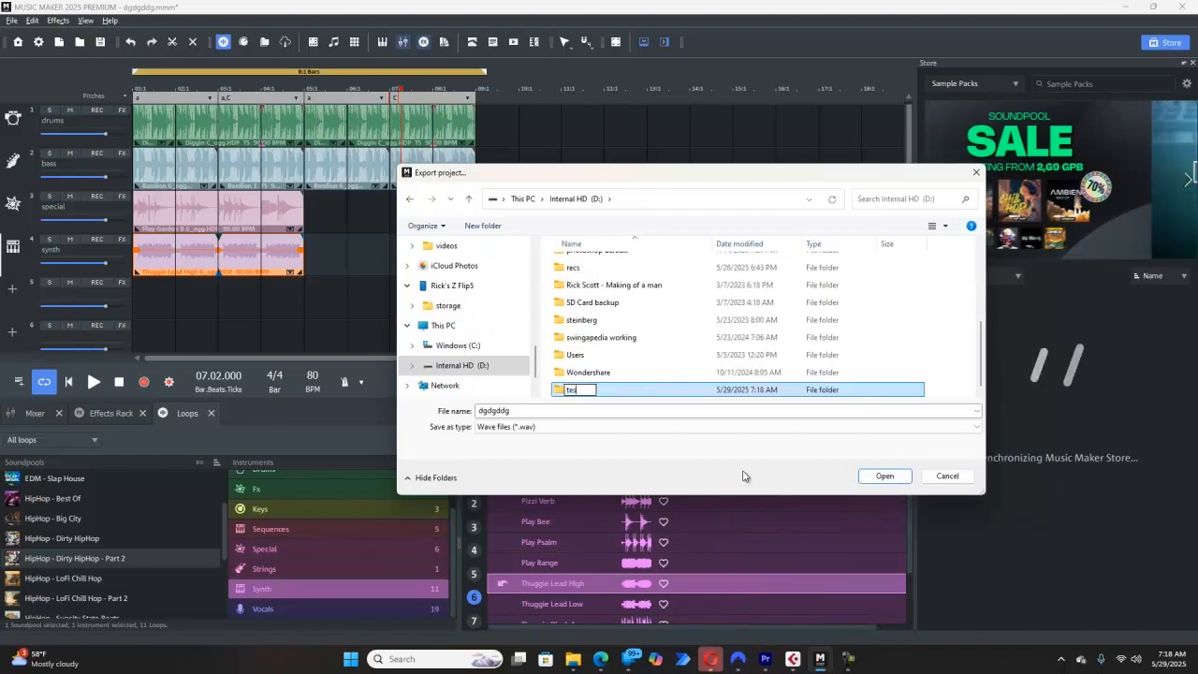
pyautogui.doubleClick(558, 392)
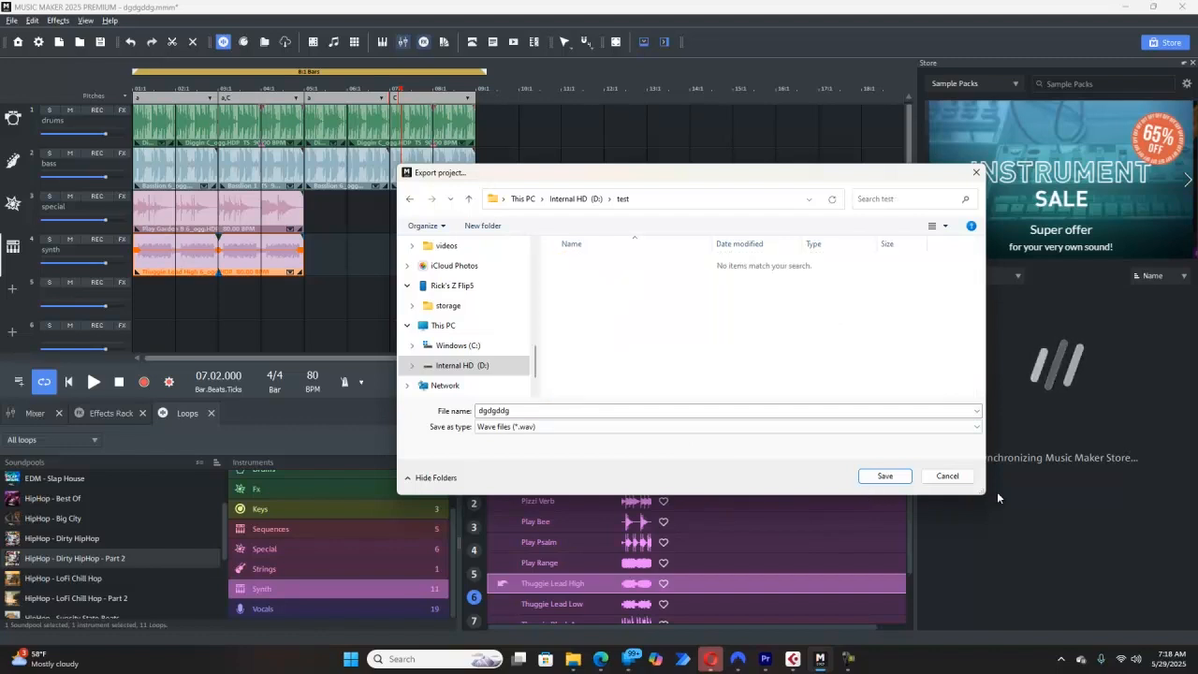
# Name the export file test and export the individual tracks as WAV files
pyautogui.doubleClick(580, 409)
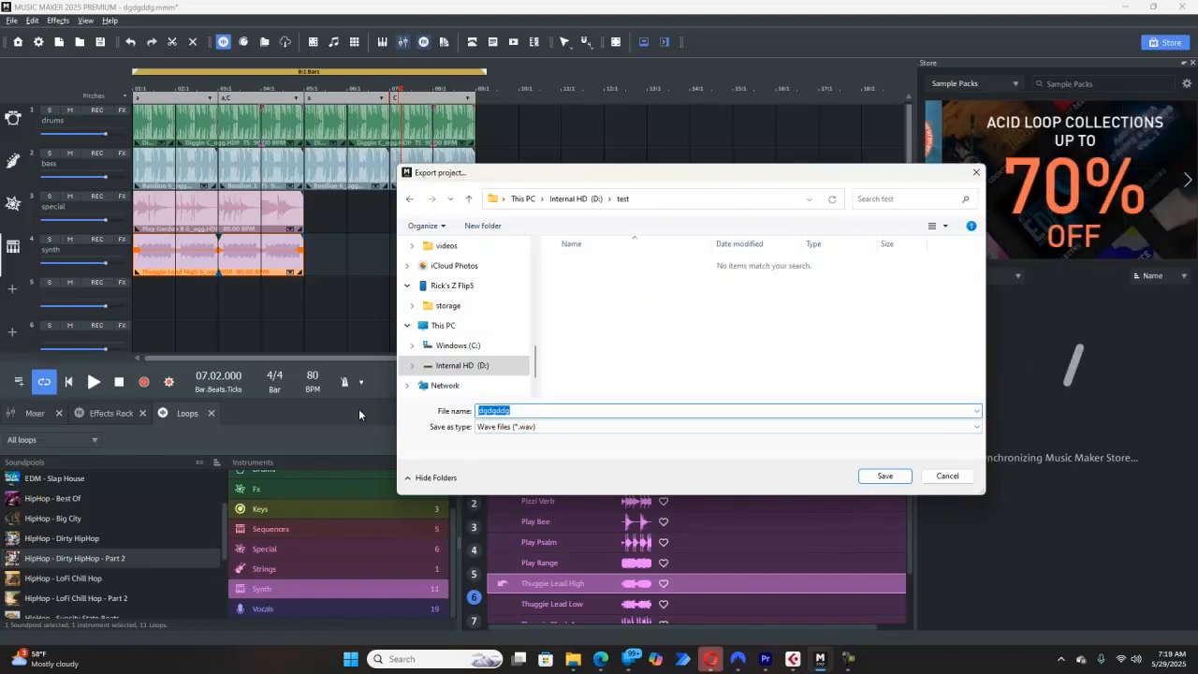
pyautogui.write('test')
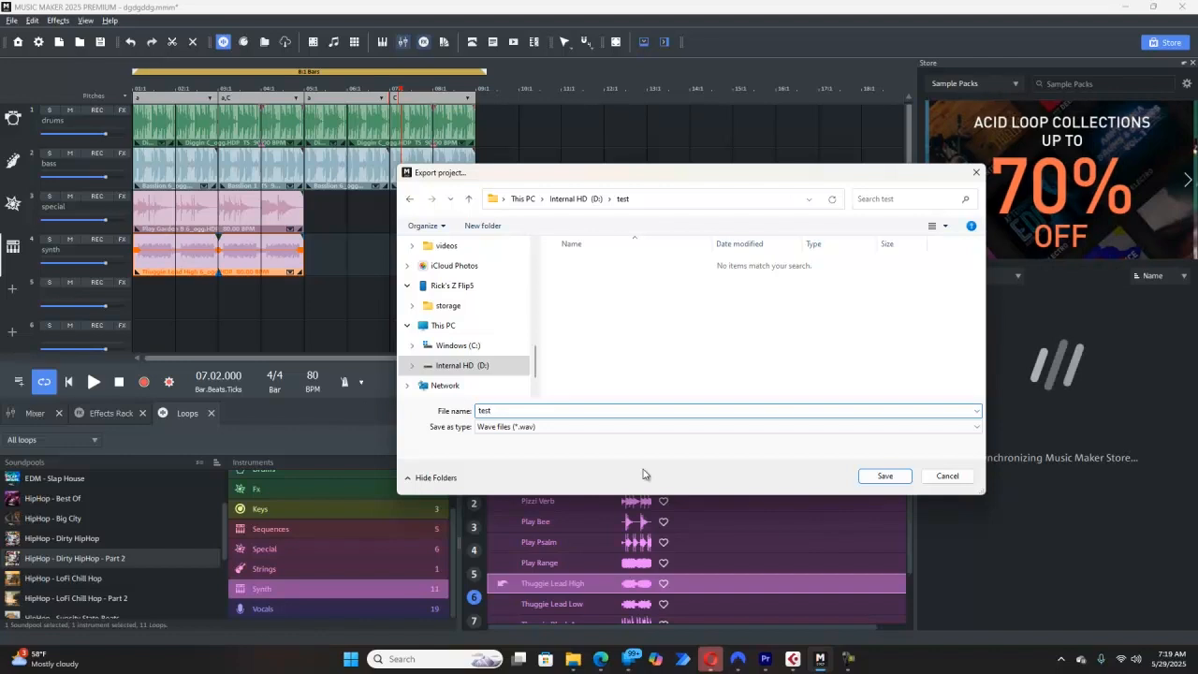
pyautogui.click(884, 477)
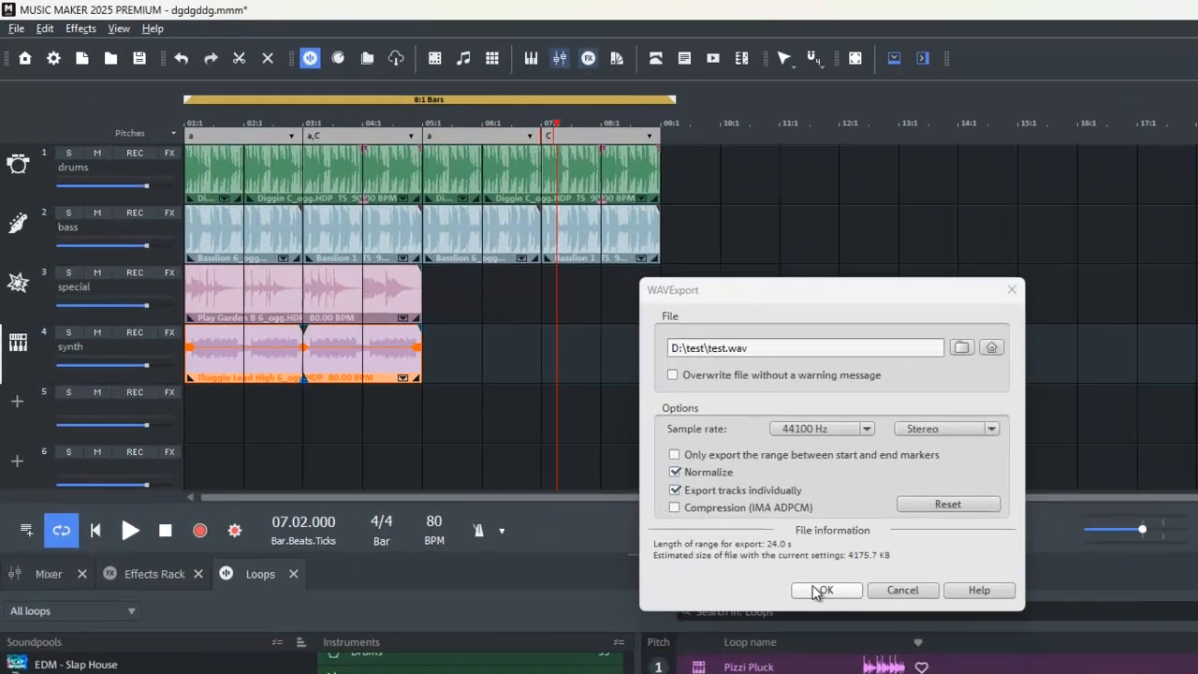
pyautogui.click(596, 425)
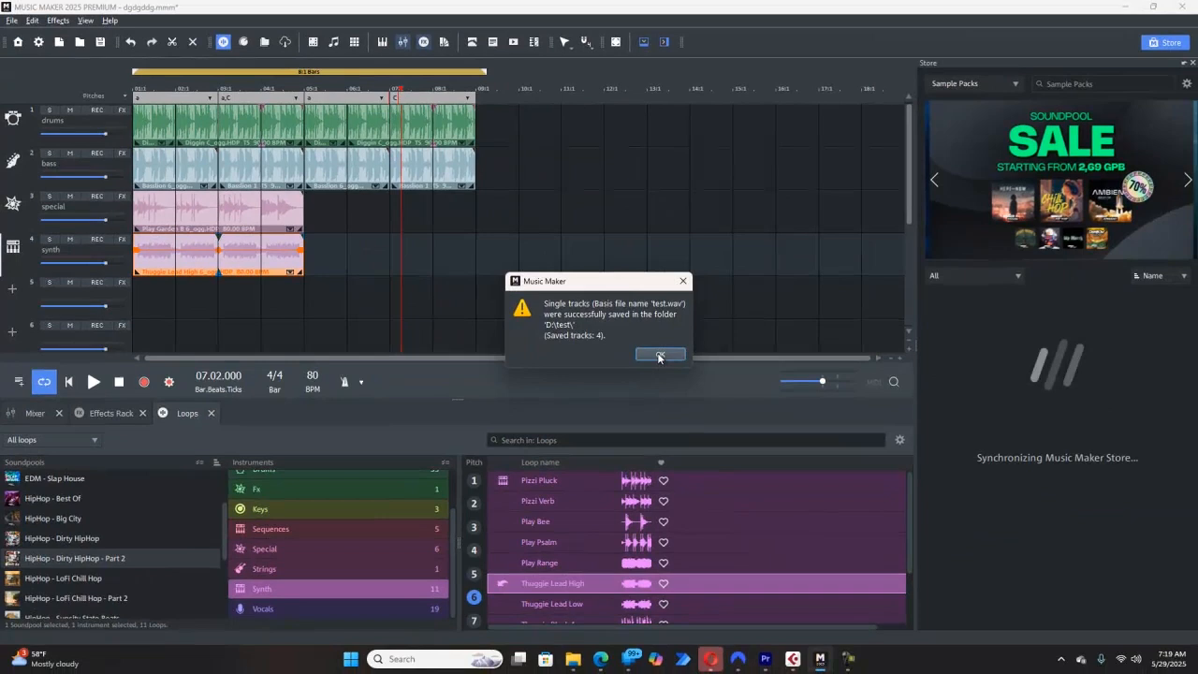
pyautogui.click(990, 531)
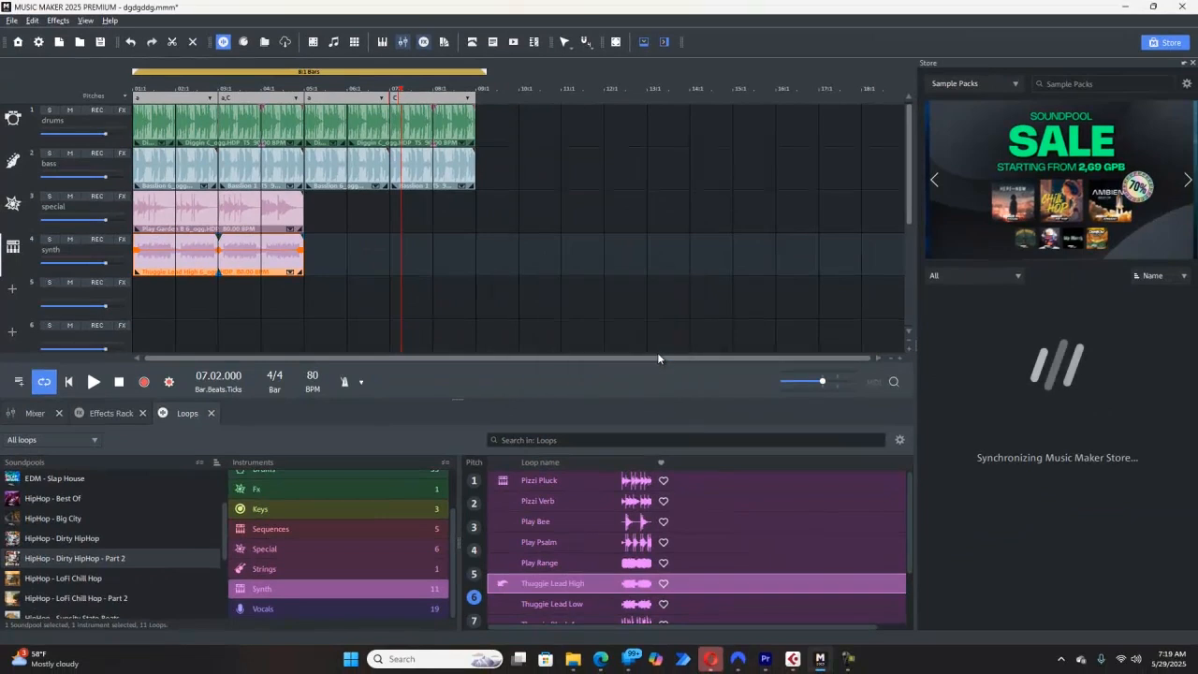
# Look through the Store's Instruments (VST) and Effects (VST) categories and switch to Soundpools
pyautogui.click(973, 84)
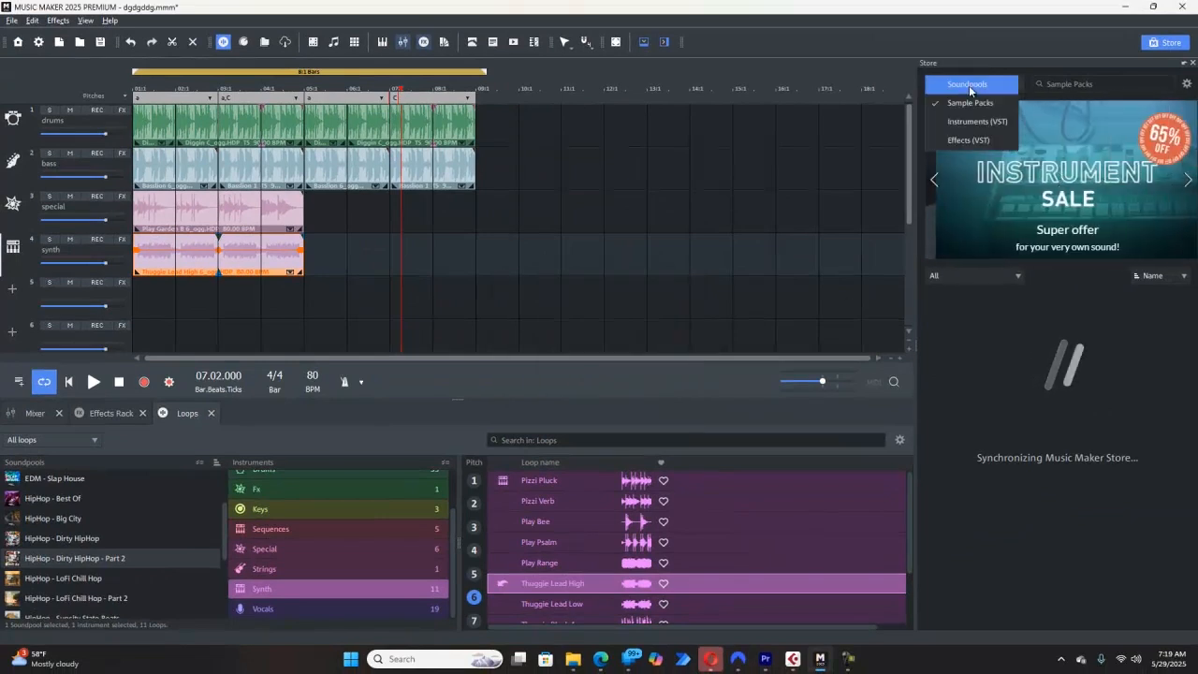
pyautogui.click(1065, 87)
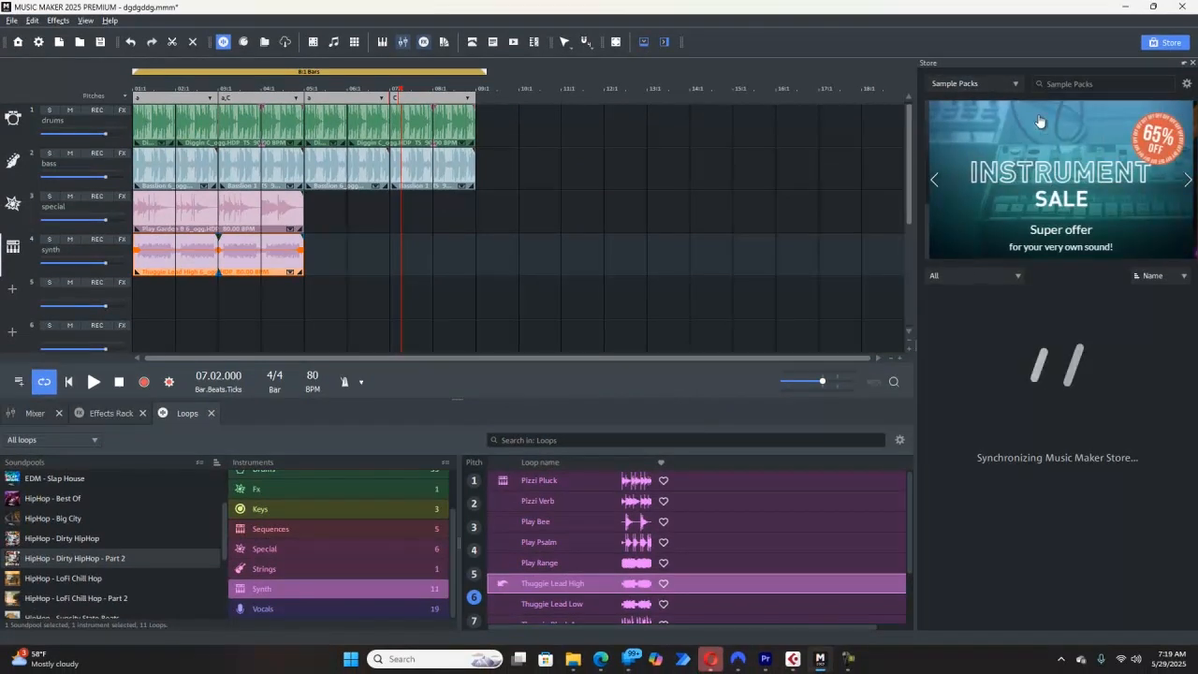
pyautogui.click(1012, 82)
pyautogui.click(980, 122)
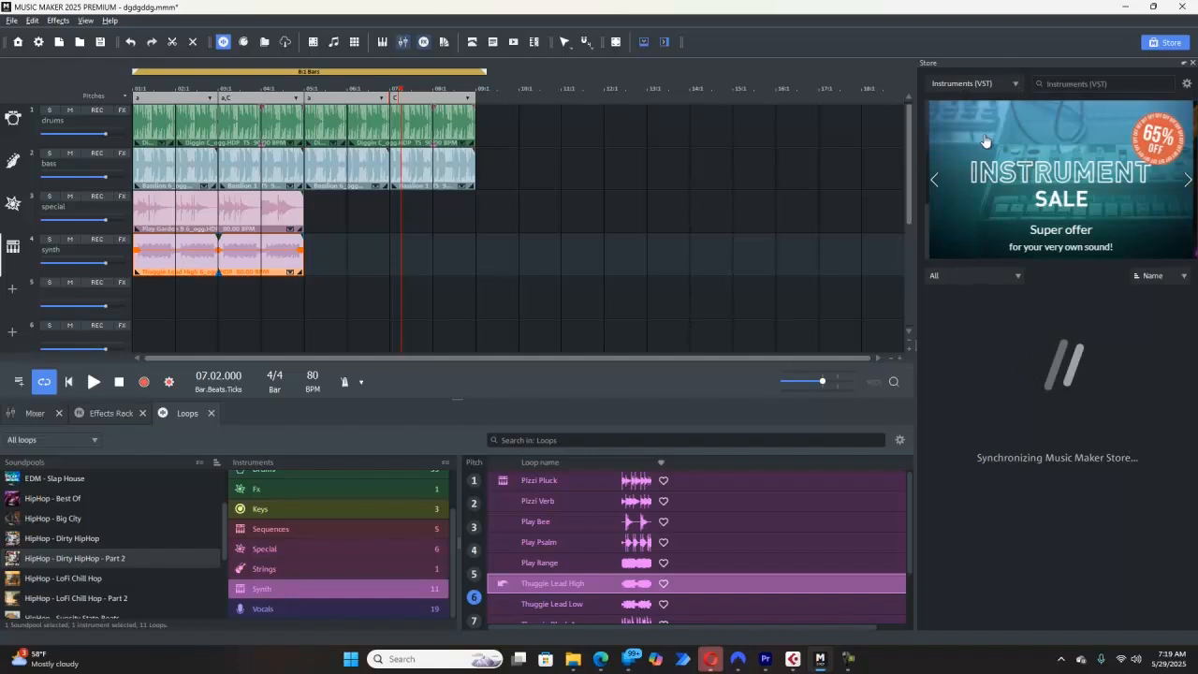
pyautogui.click(1013, 83)
pyautogui.click(974, 140)
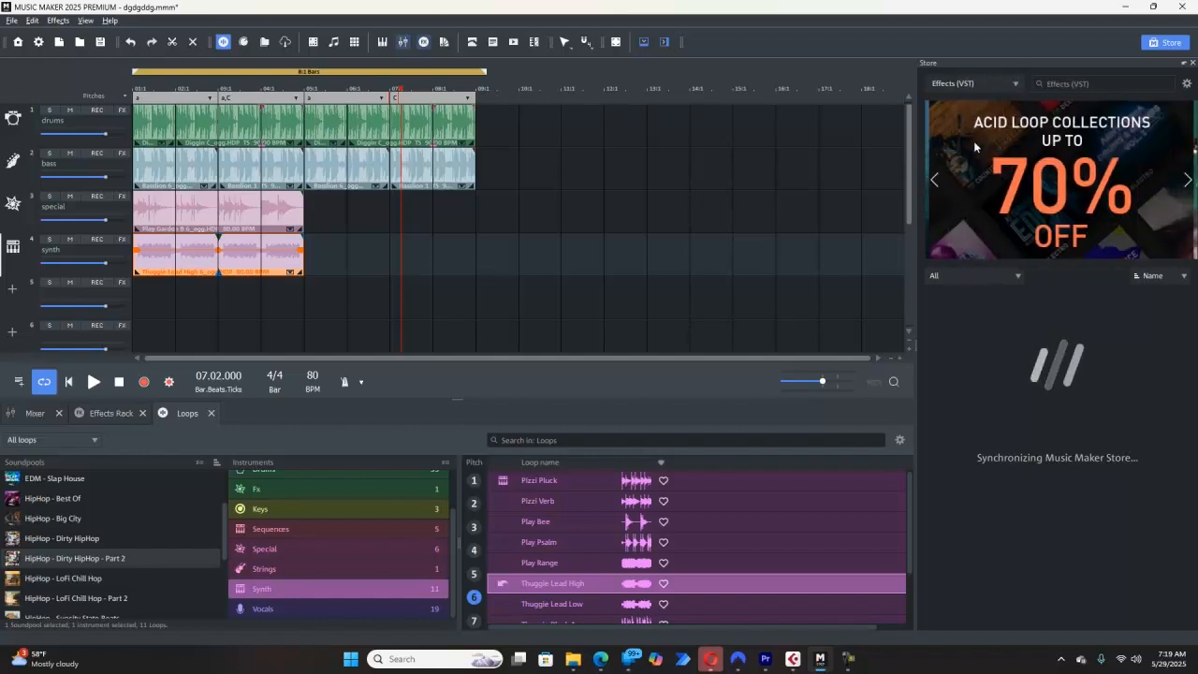
pyautogui.click(1018, 82)
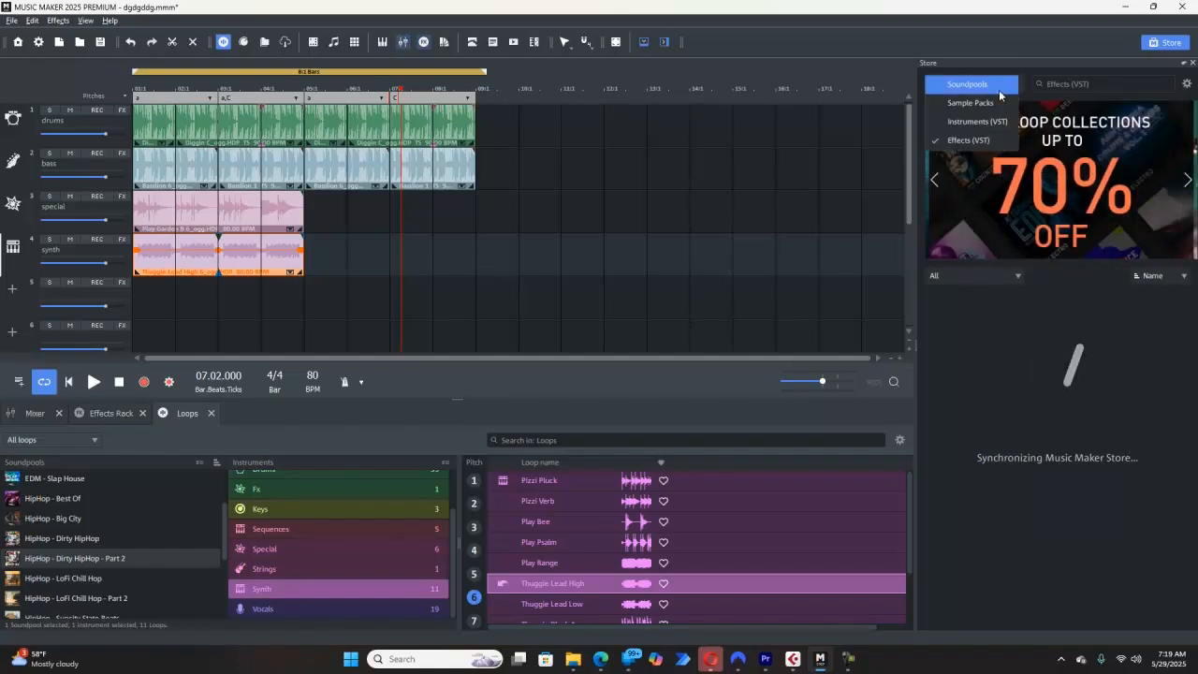
pyautogui.click(994, 87)
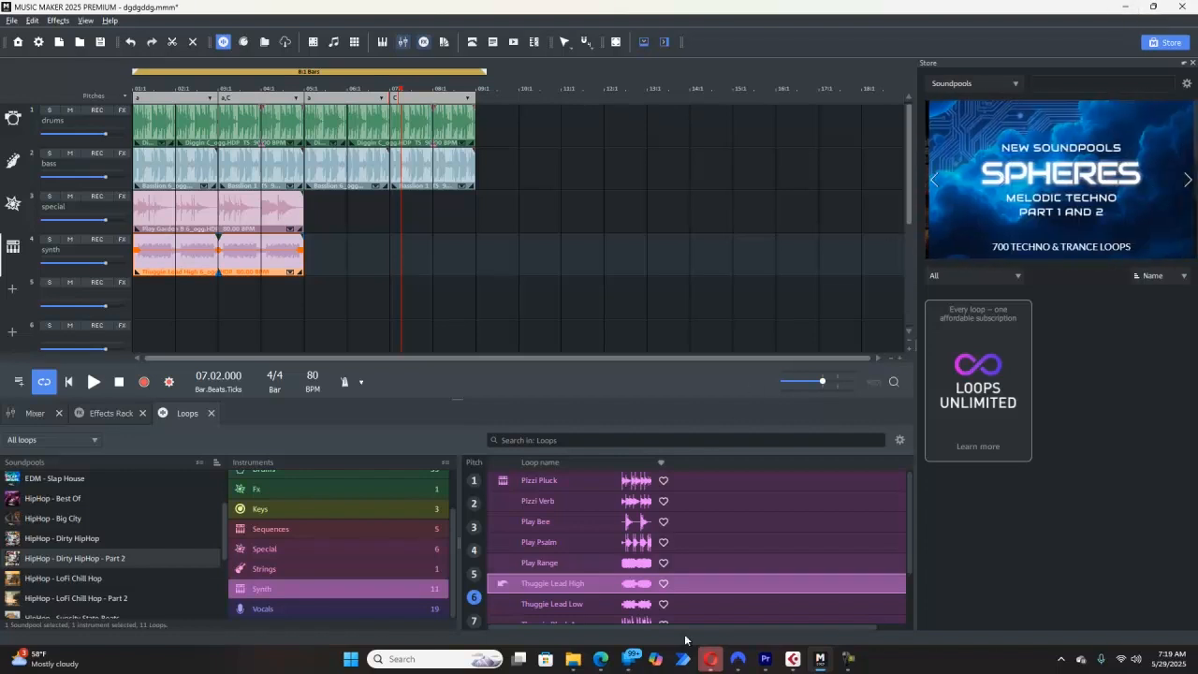
# Switch to Cubase Pro and create a new empty project in the default location
pyautogui.click(795, 660)
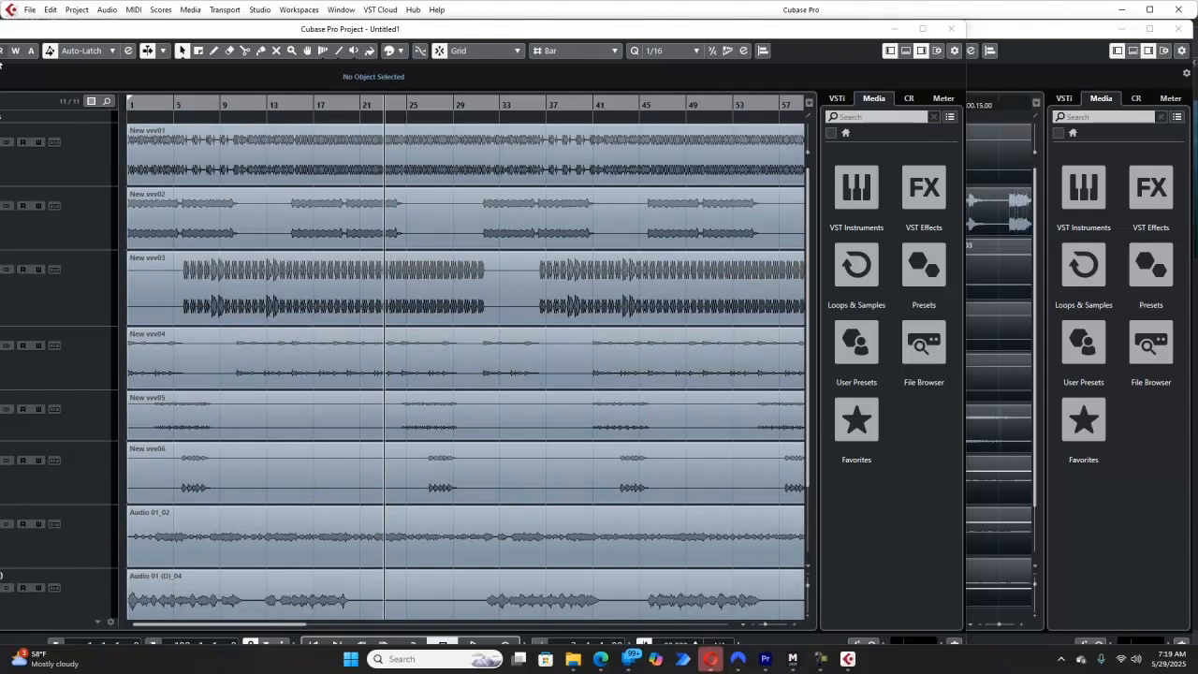
pyautogui.click(30, 10)
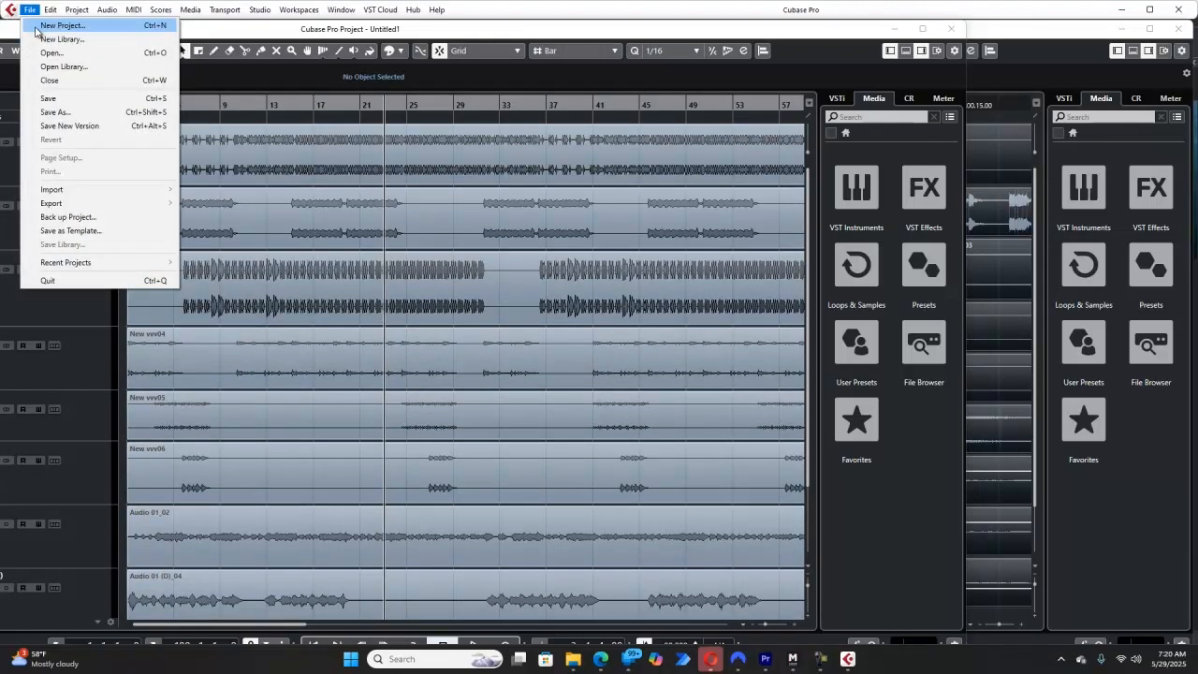
pyautogui.click(38, 27)
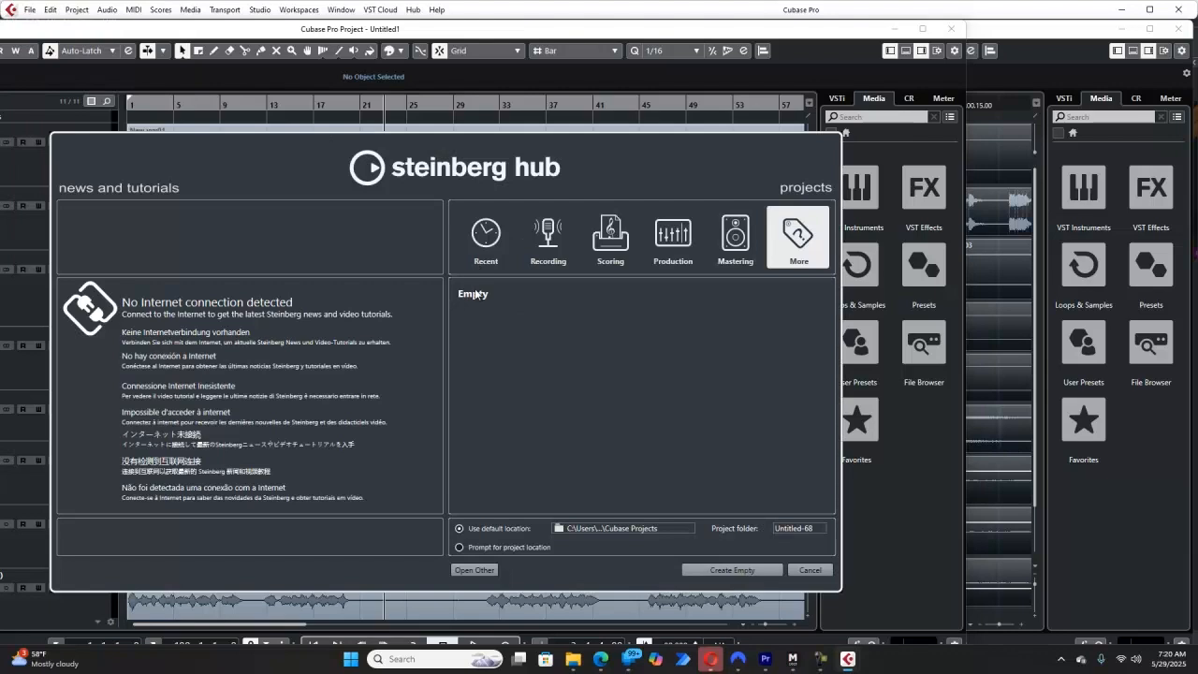
pyautogui.press('Escape')
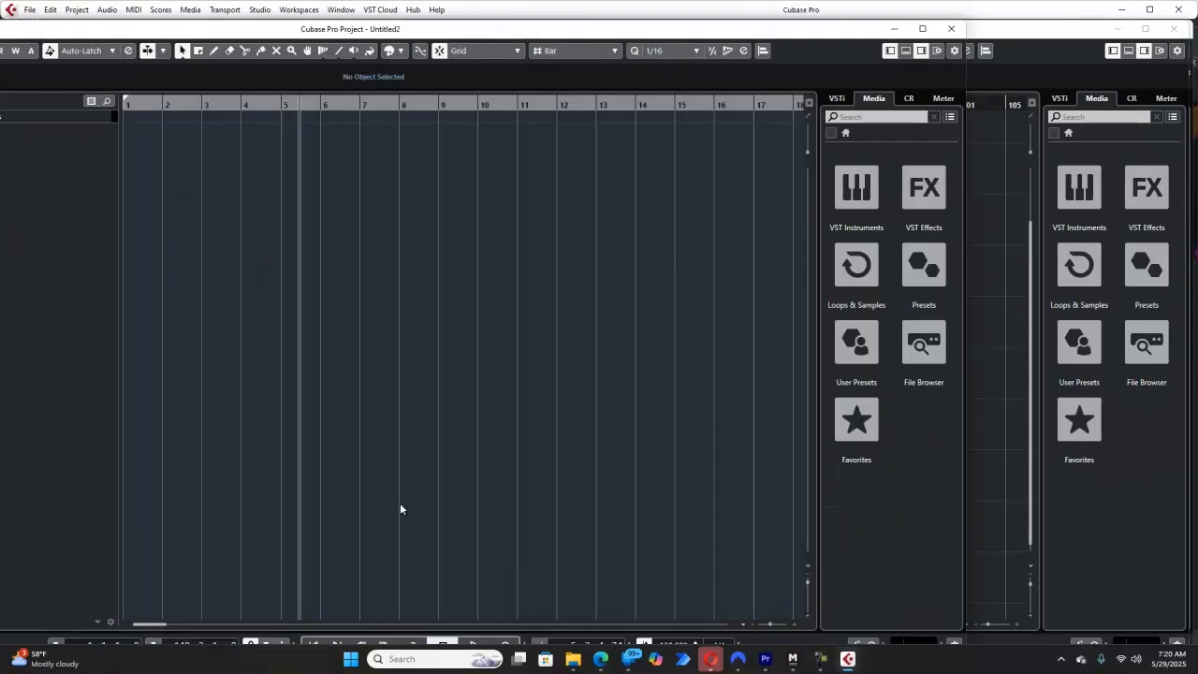
# Minimize the fun track and trap 1 project windows and maximize the new empty project
pyautogui.click(1145, 29)
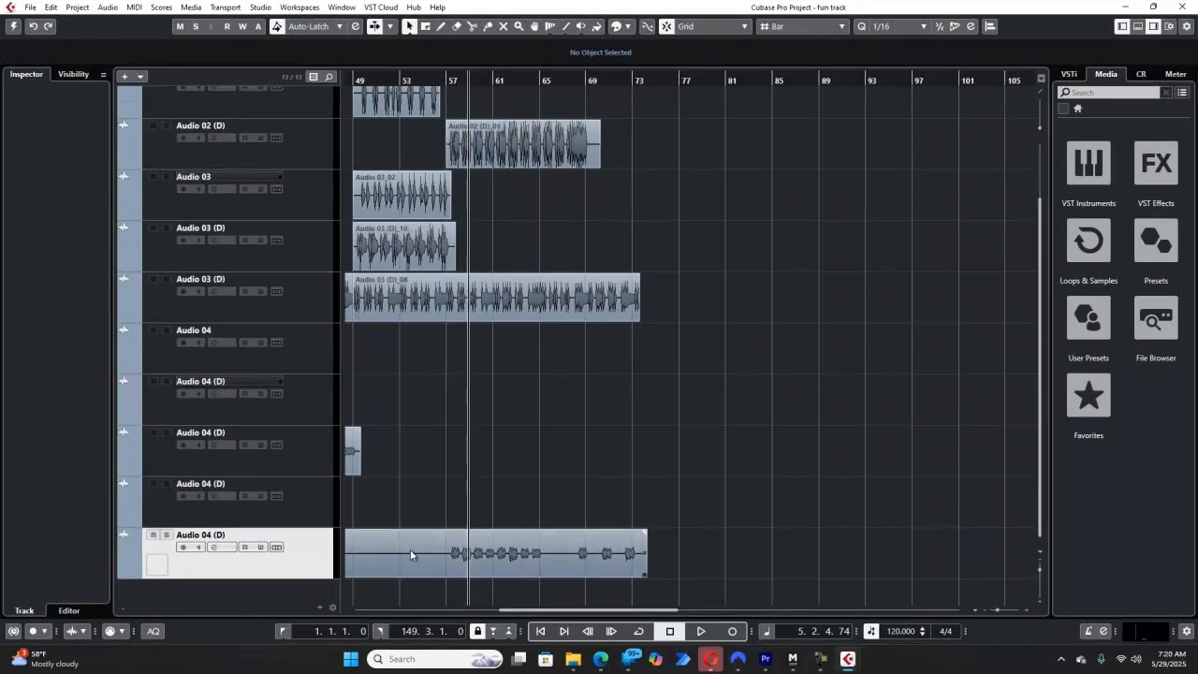
pyautogui.moveTo(515, 610); pyautogui.dragTo(277, 588)
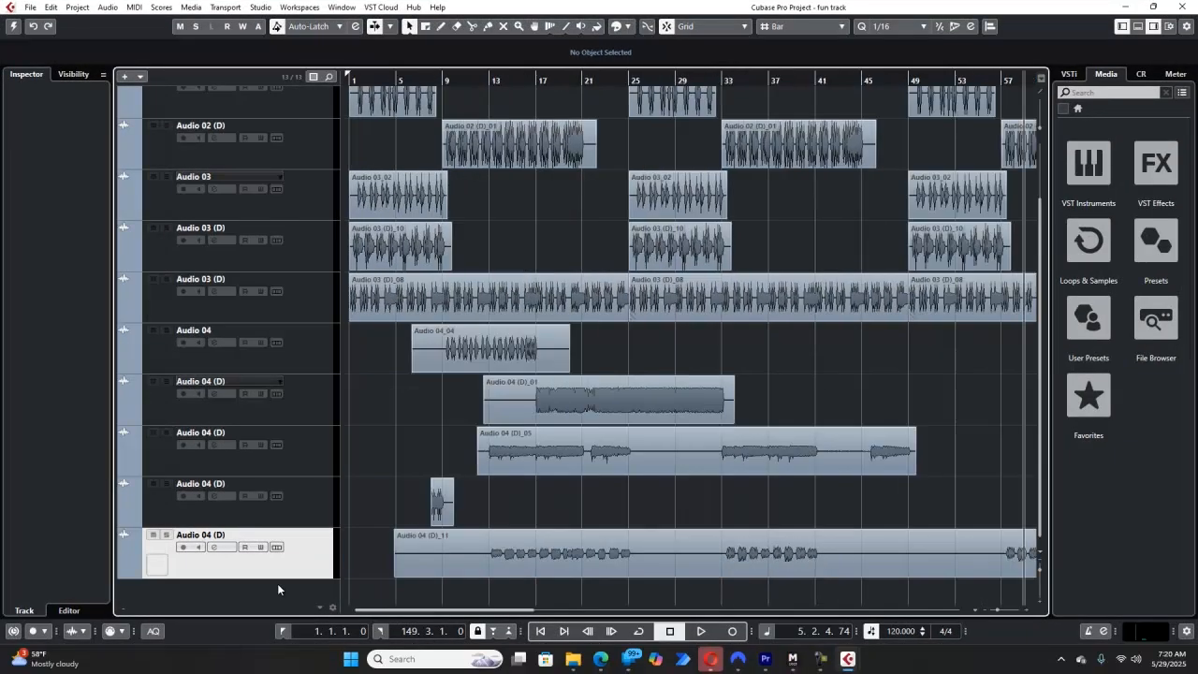
pyautogui.click(1126, 8)
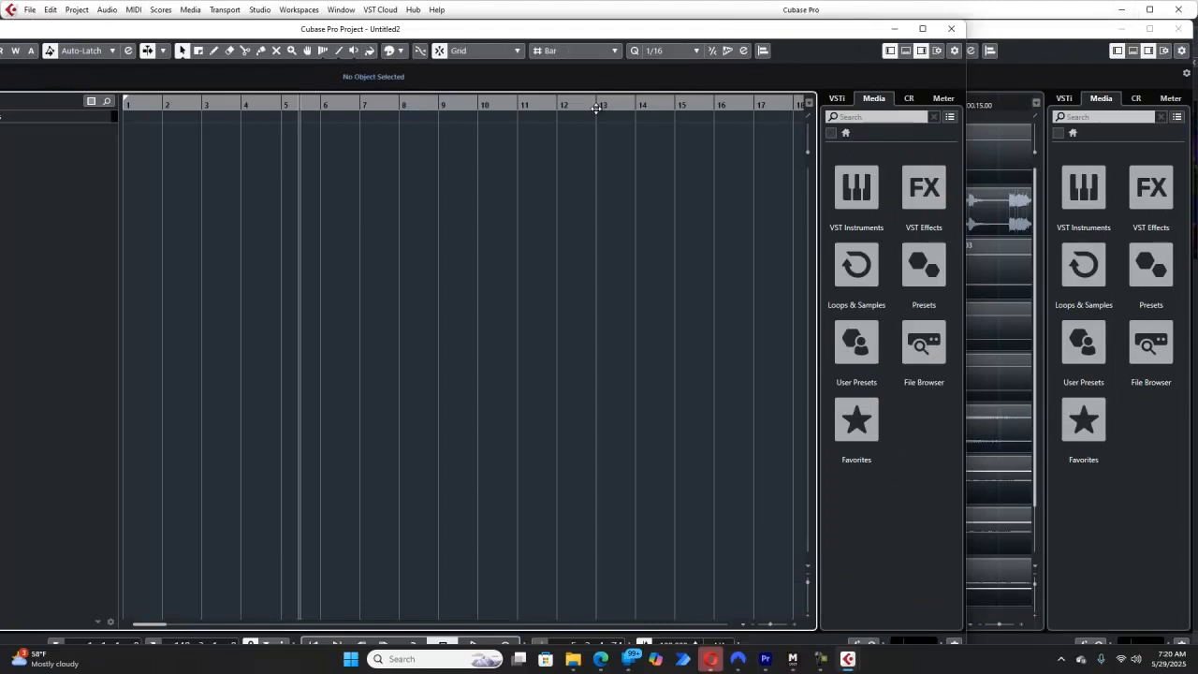
pyautogui.click(1150, 29)
pyautogui.click(1152, 32)
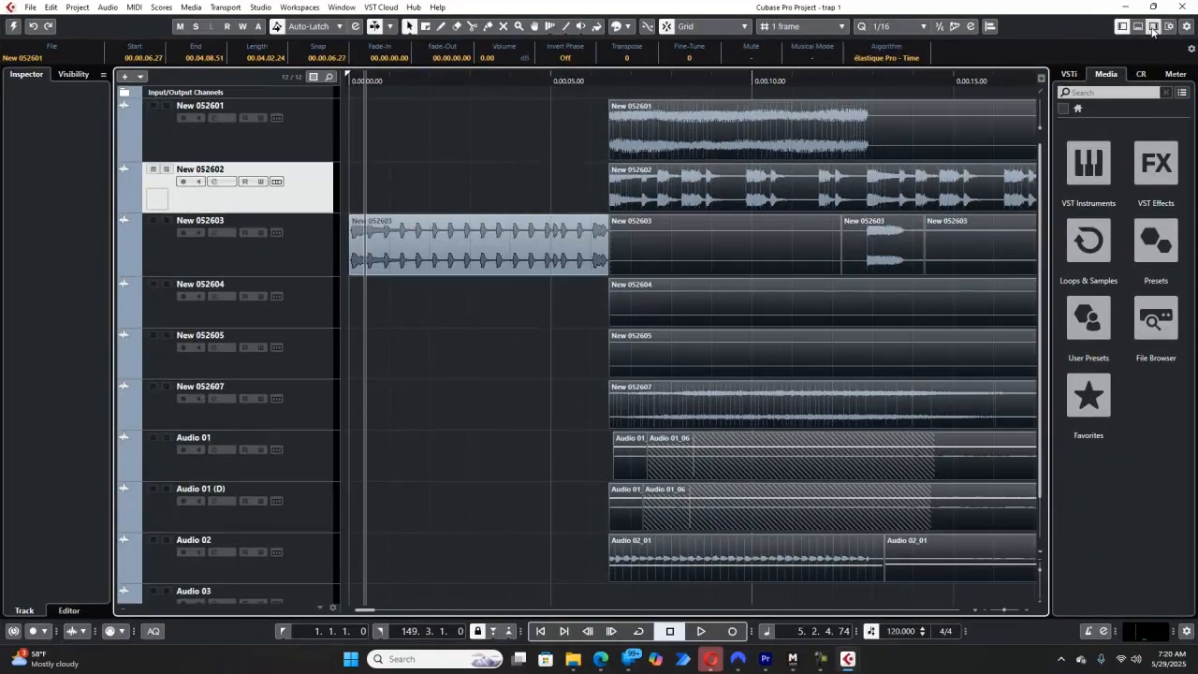
pyautogui.click(1120, 10)
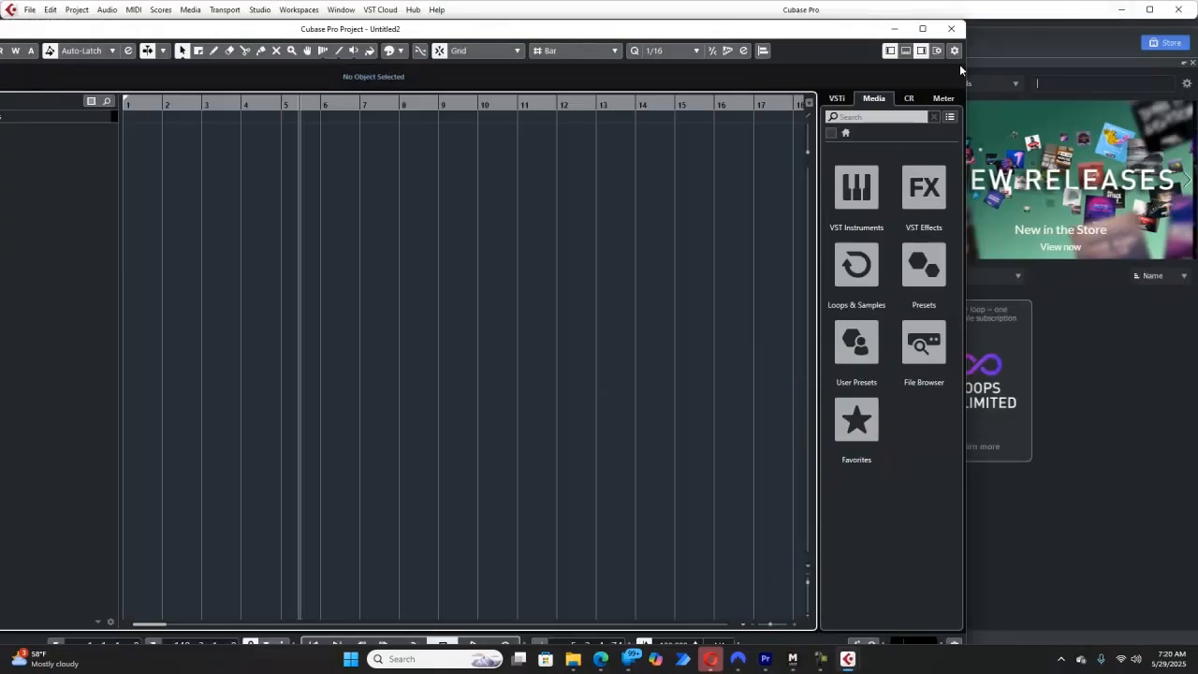
pyautogui.click(924, 29)
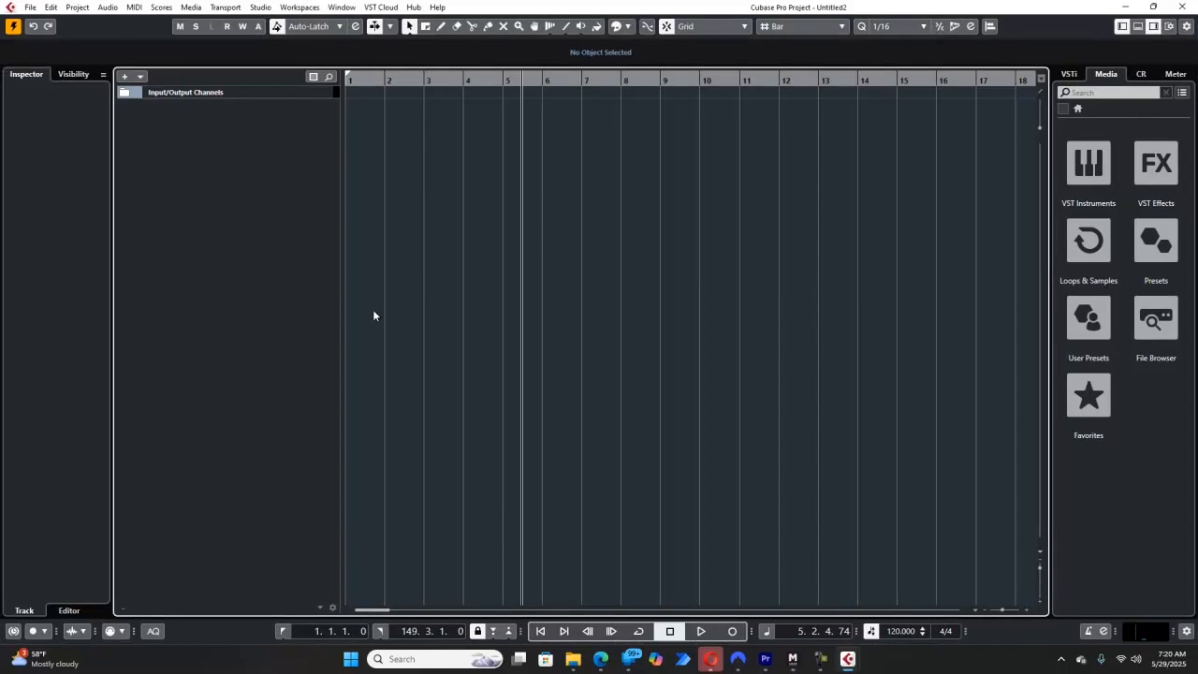
# Return the project cursor to the start and select test01 to test04 in the test folder on Internal HD (D:) for audio import
pyautogui.click(541, 631)
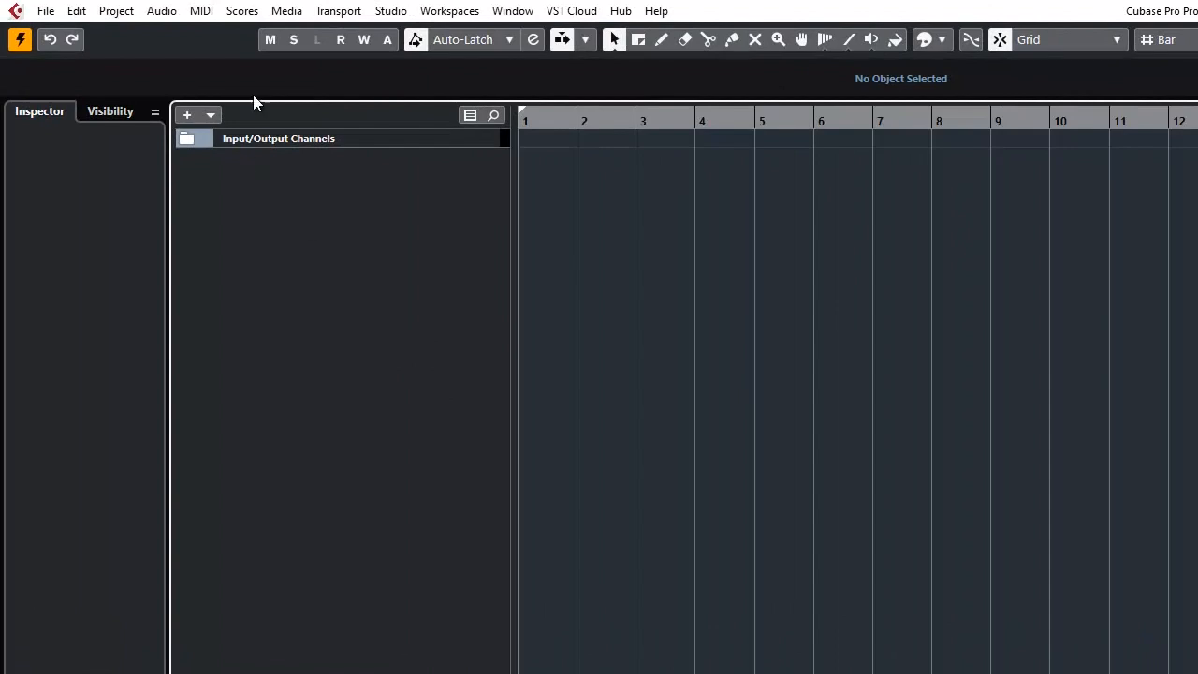
pyautogui.click(53, 12)
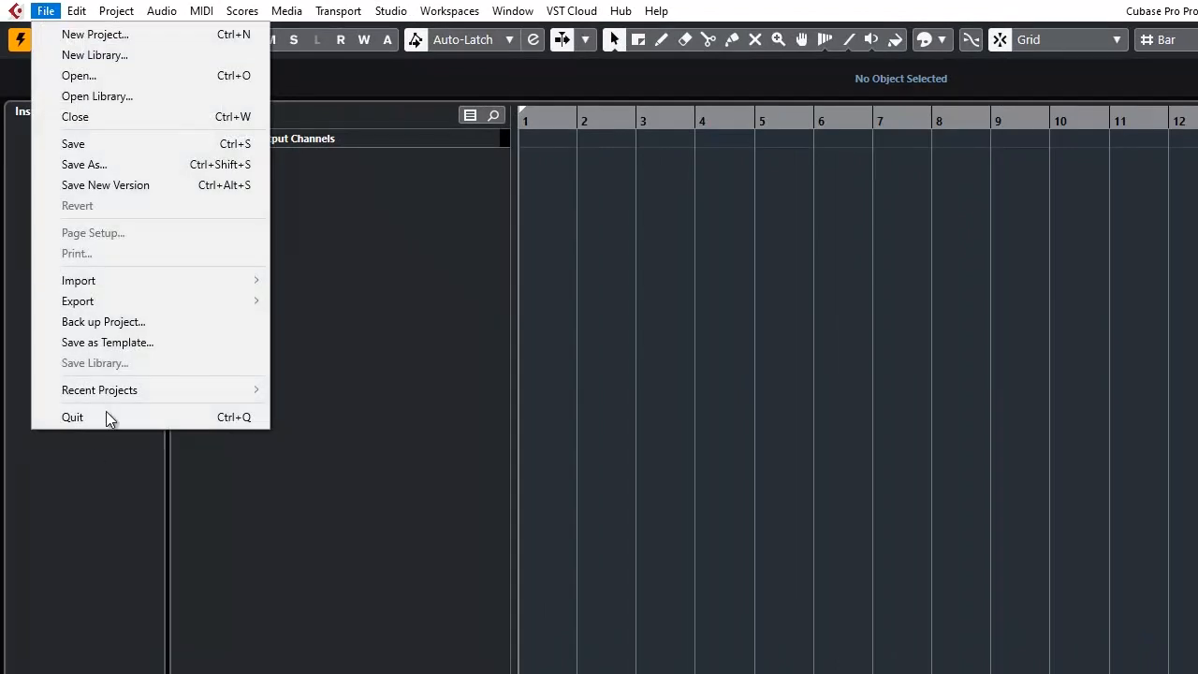
pyautogui.moveTo(128, 295)
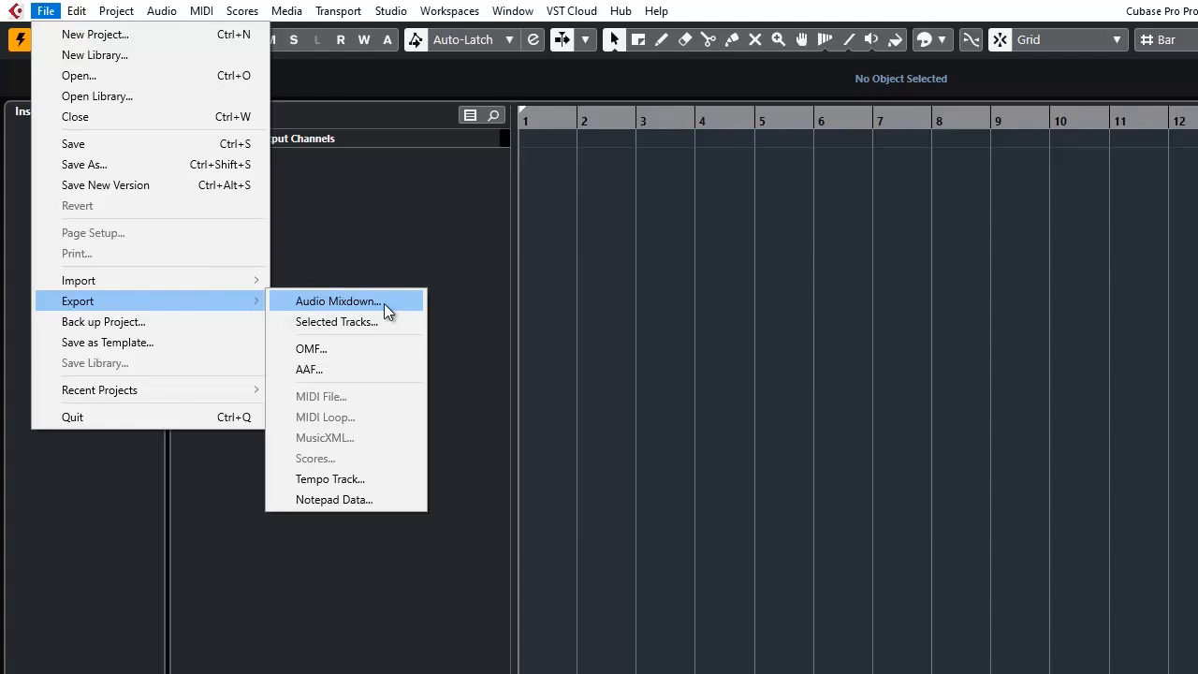
pyautogui.moveTo(225, 296)
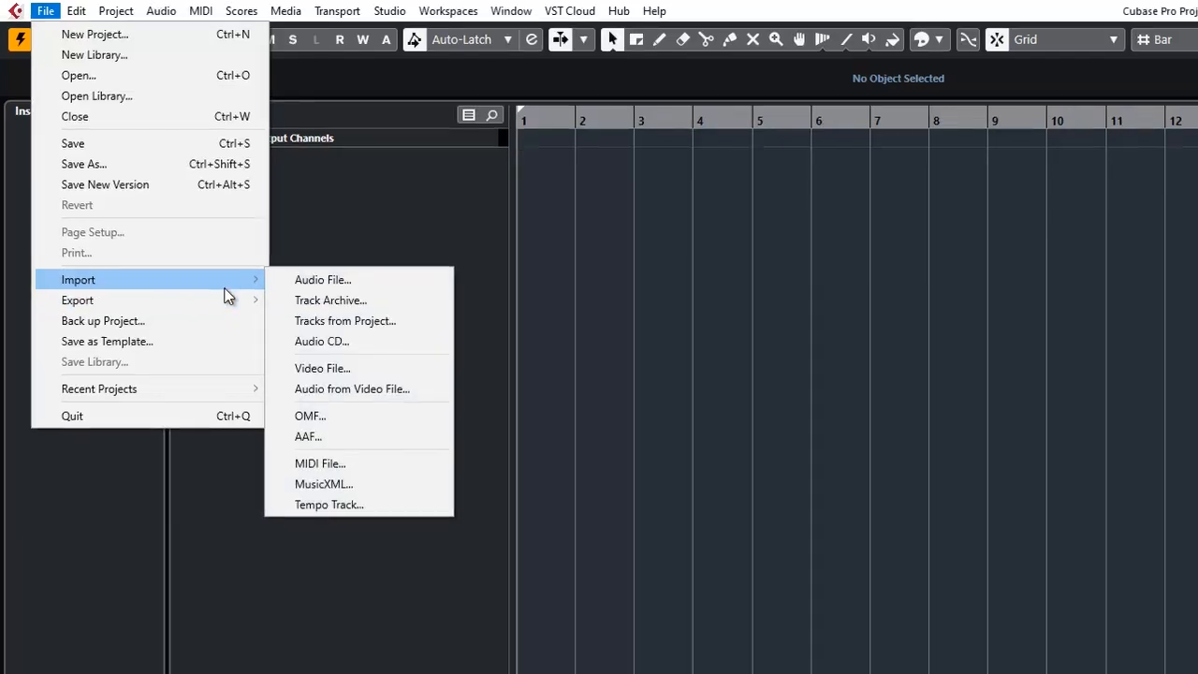
pyautogui.click(320, 279)
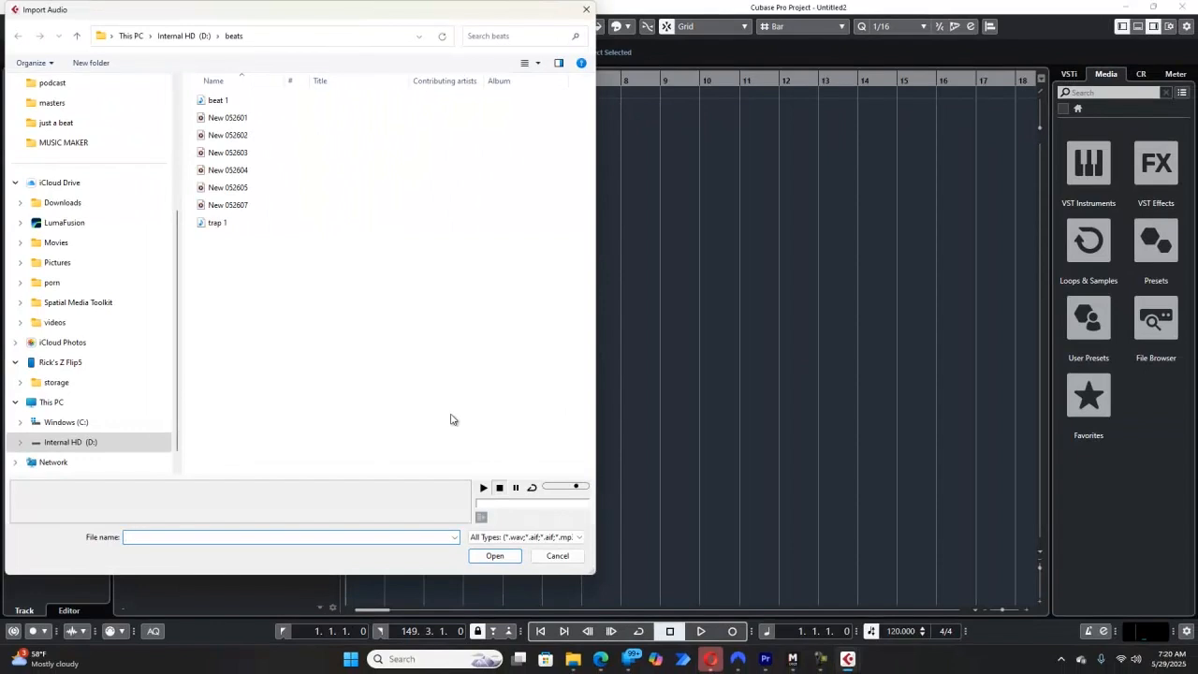
pyautogui.click(182, 37)
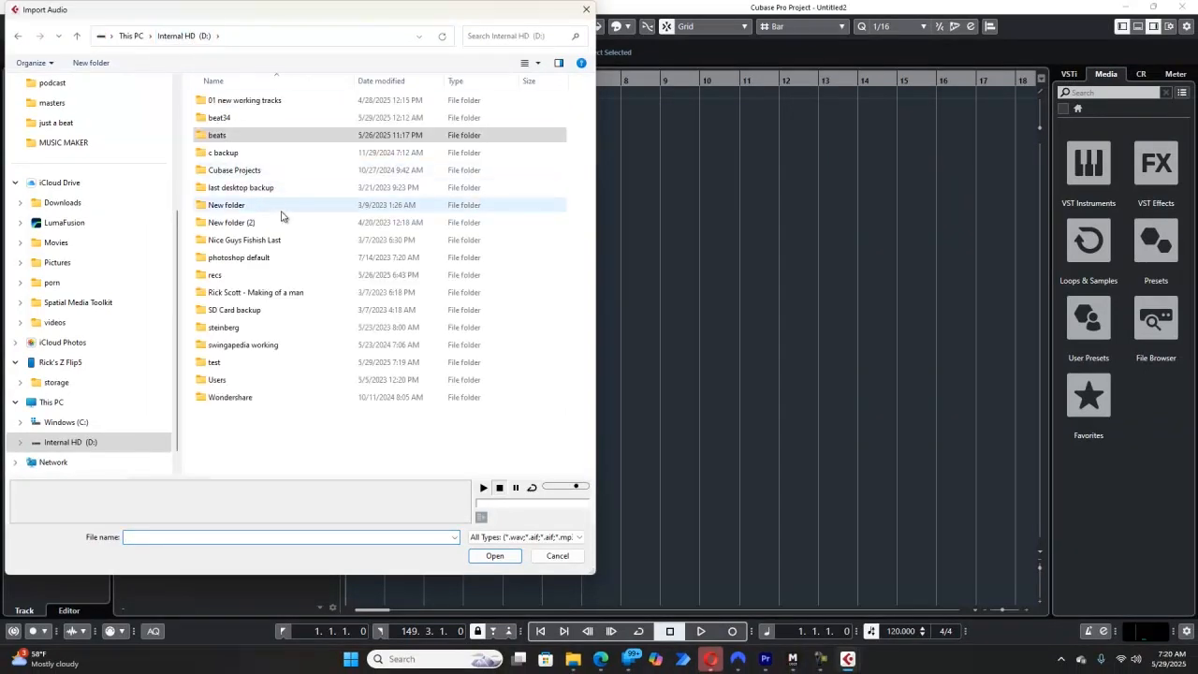
pyautogui.doubleClick(227, 366)
pyautogui.moveTo(331, 310); pyautogui.dragTo(263, 213)
pyautogui.moveTo(208, 98); pyautogui.dragTo(208, 97)
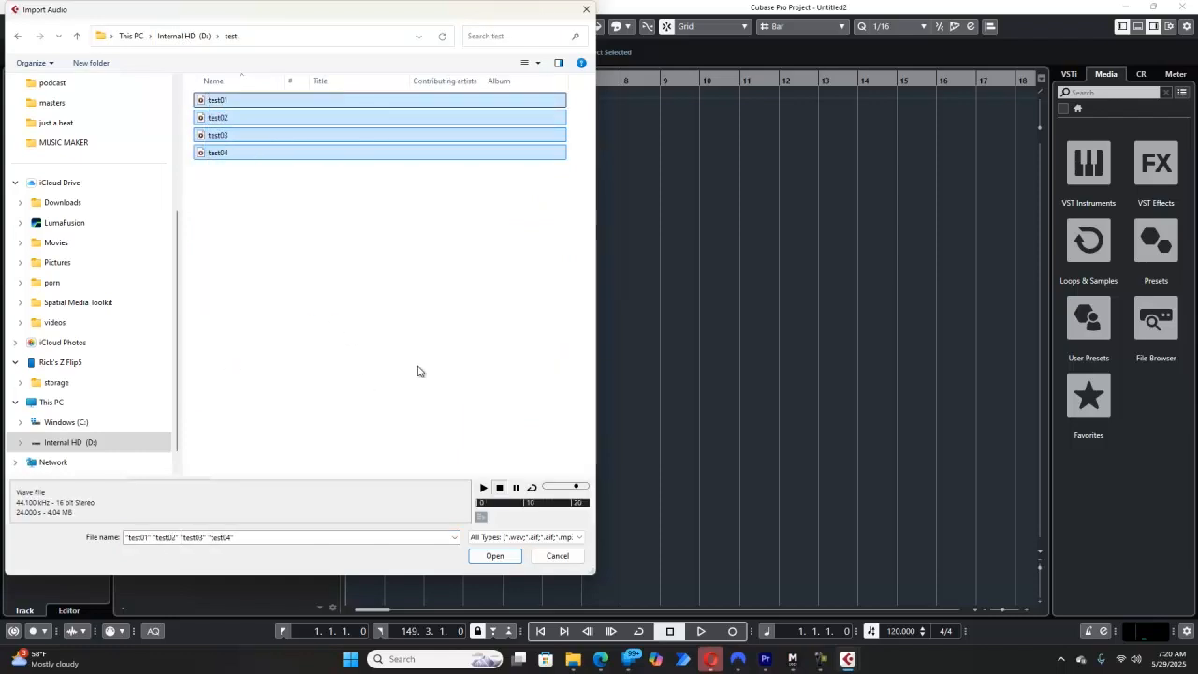
# Import the selected files, copying them to the working directory and placing each on a different track
pyautogui.click(495, 556)
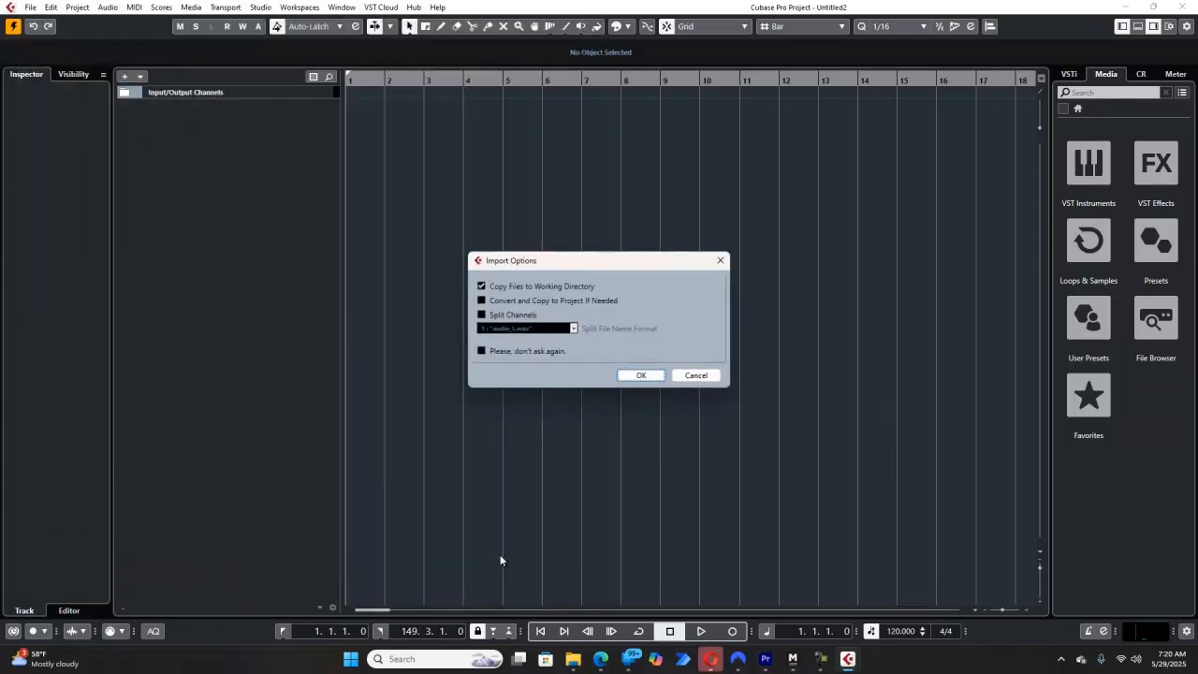
pyautogui.click(641, 375)
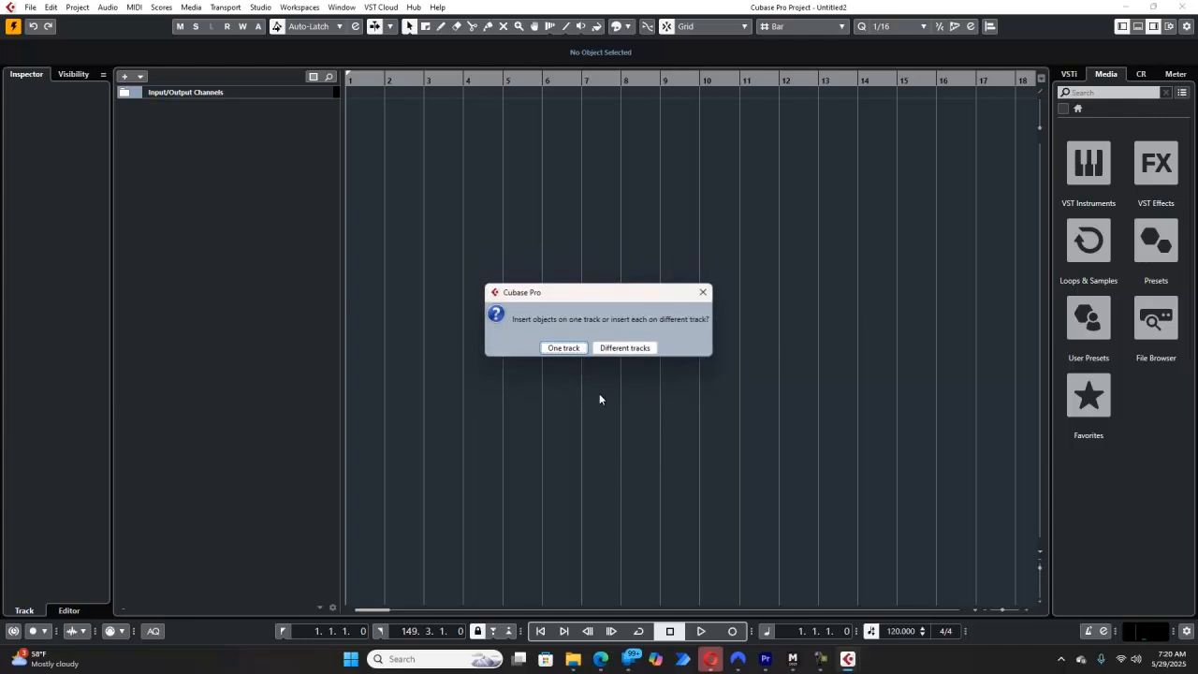
pyautogui.click(624, 347)
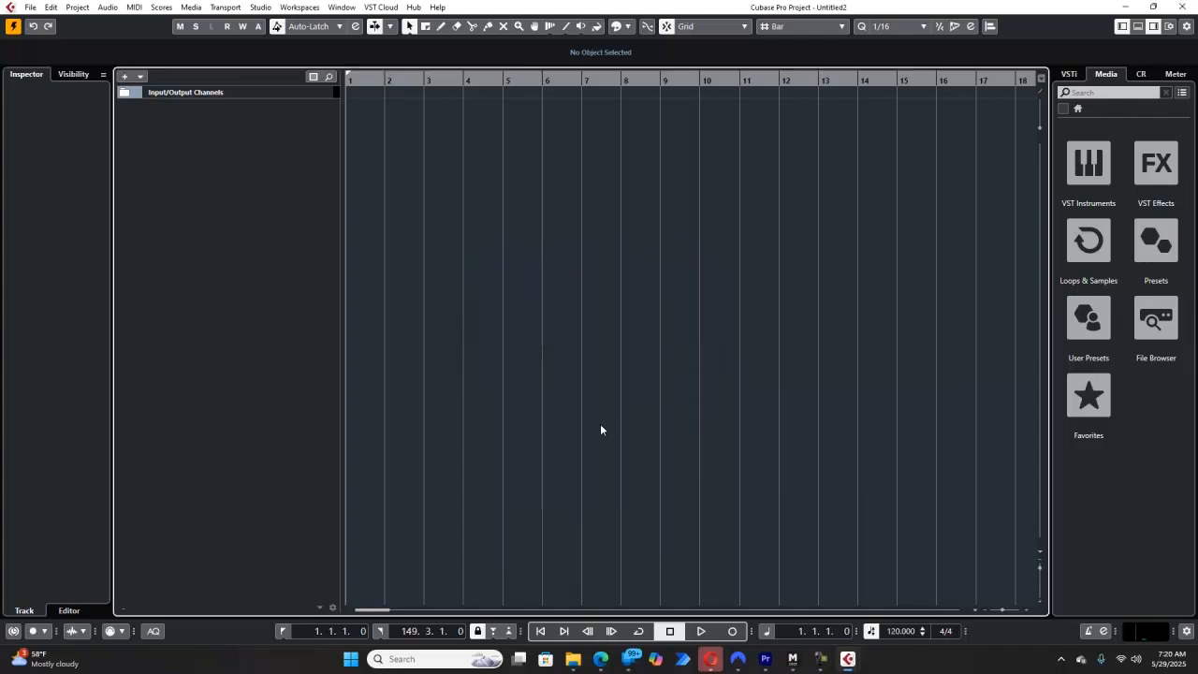
# Increase the height of the imported audio tracks in the track list
pyautogui.moveTo(280, 200); pyautogui.dragTo(290, 241)
pyautogui.moveTo(318, 176); pyautogui.dragTo(313, 202)
pyautogui.moveTo(331, 148); pyautogui.dragTo(329, 174)
pyautogui.moveTo(323, 126); pyautogui.dragTo(323, 157)
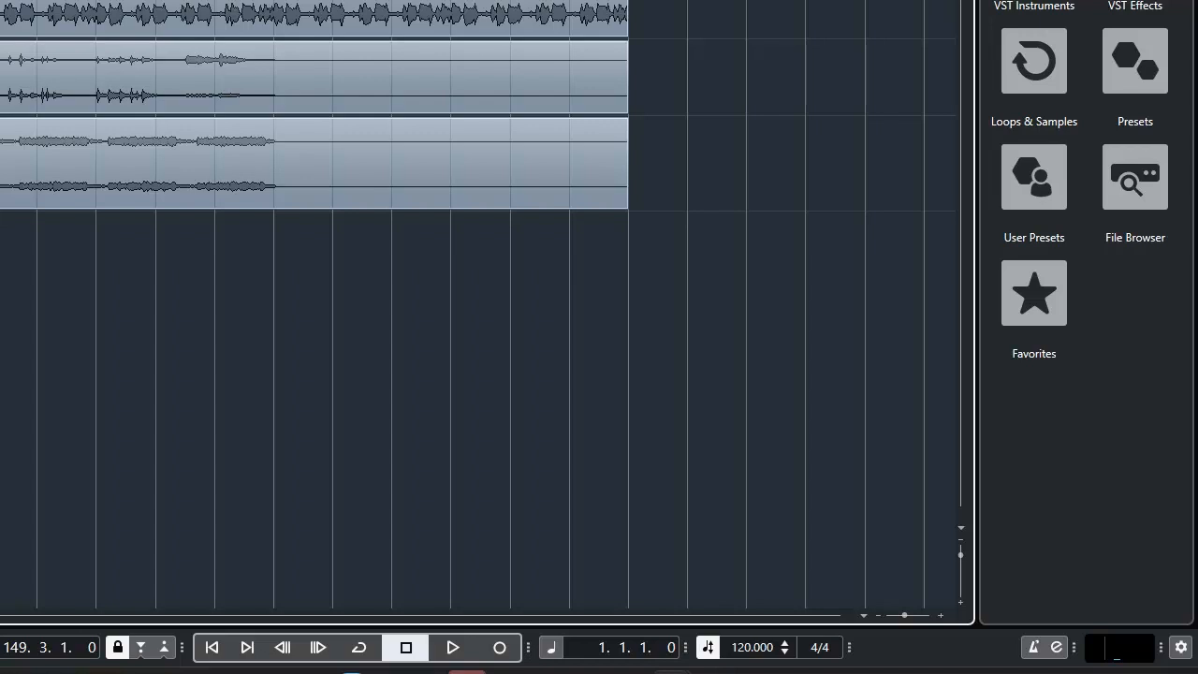
# Set the project tempo to 80 BPM
pyautogui.doubleClick(773, 647)
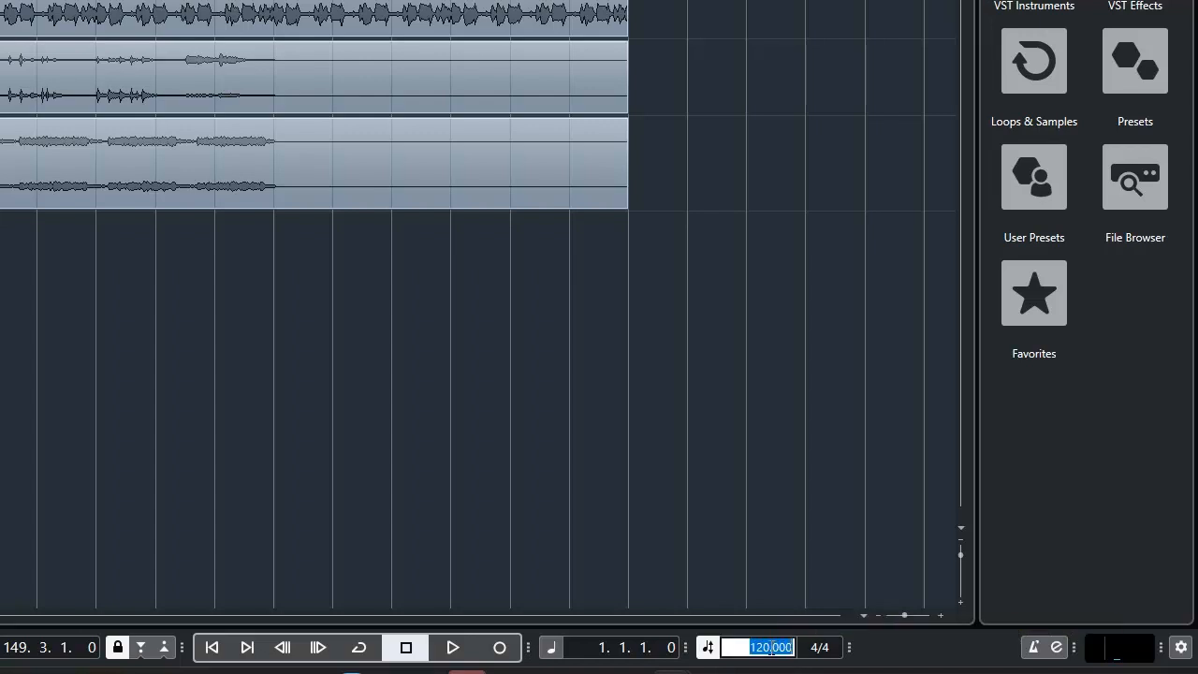
pyautogui.write('80')
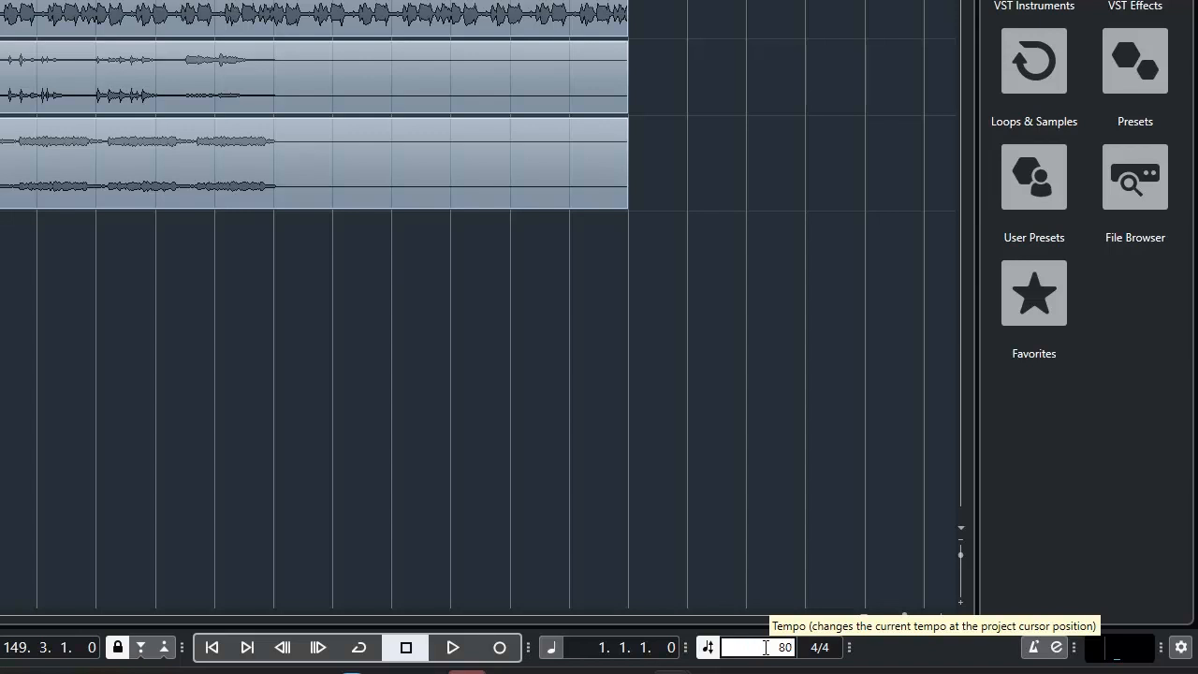
pyautogui.write('.00')
pyautogui.press('Return')
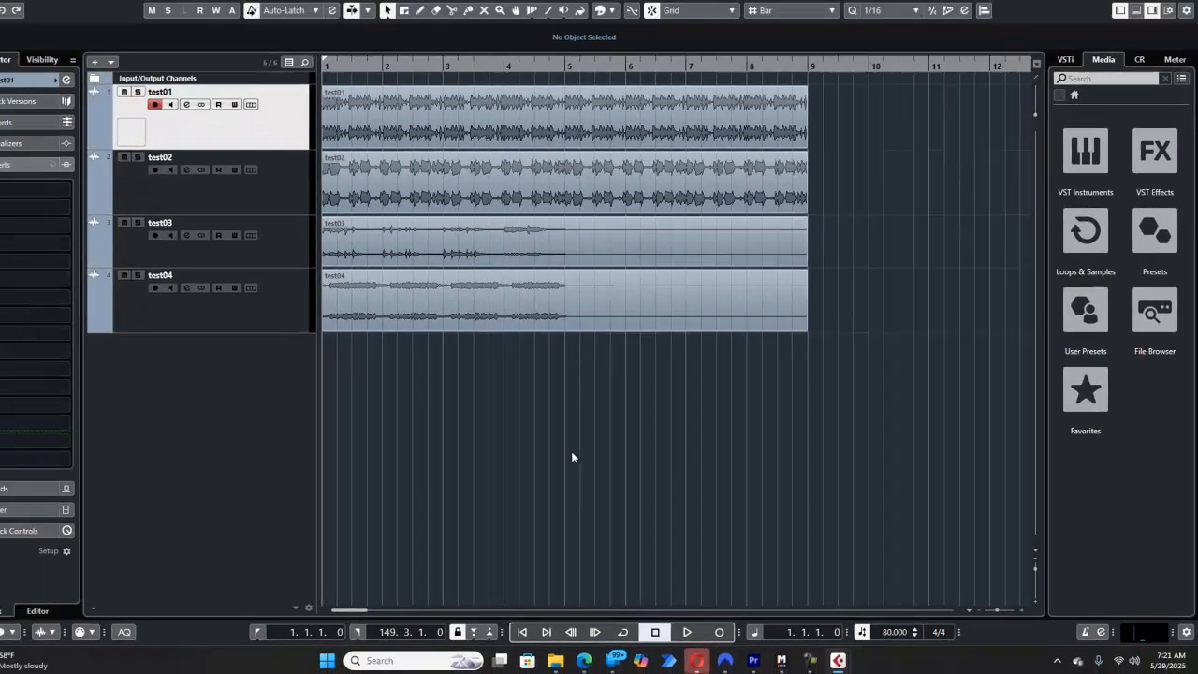
# Select all four imported clips and choose Bars+Beats as the ruler's display format
pyautogui.moveTo(570, 450); pyautogui.dragTo(468, 118)
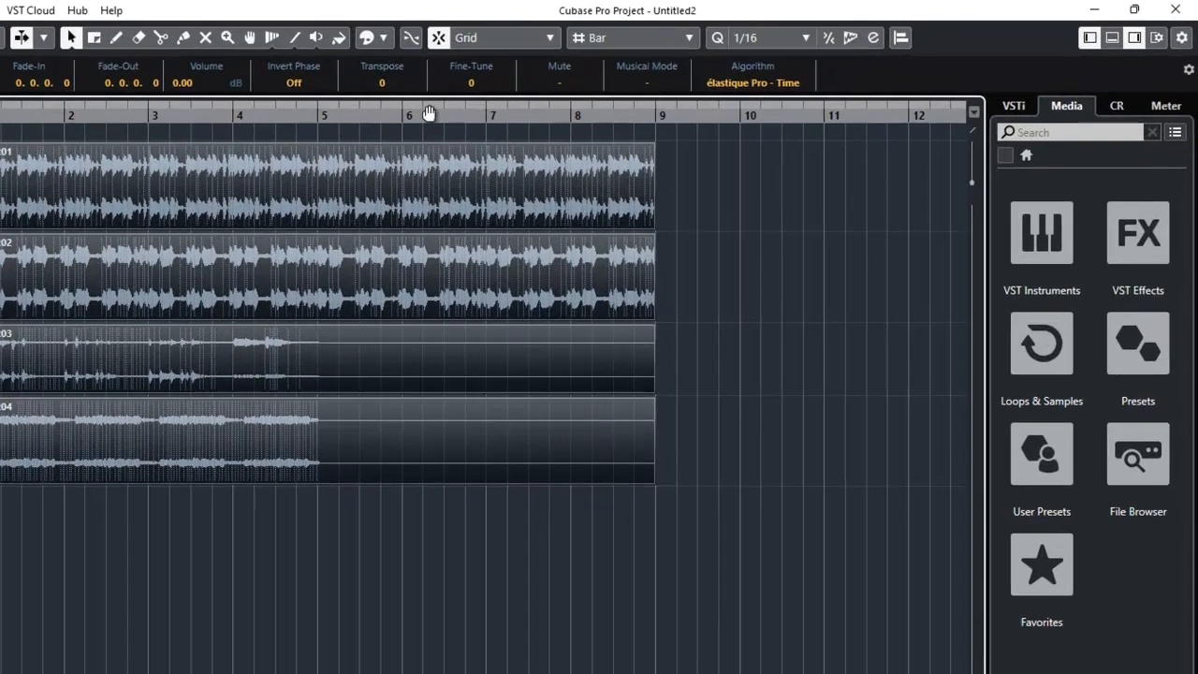
pyautogui.rightClick(661, 80)
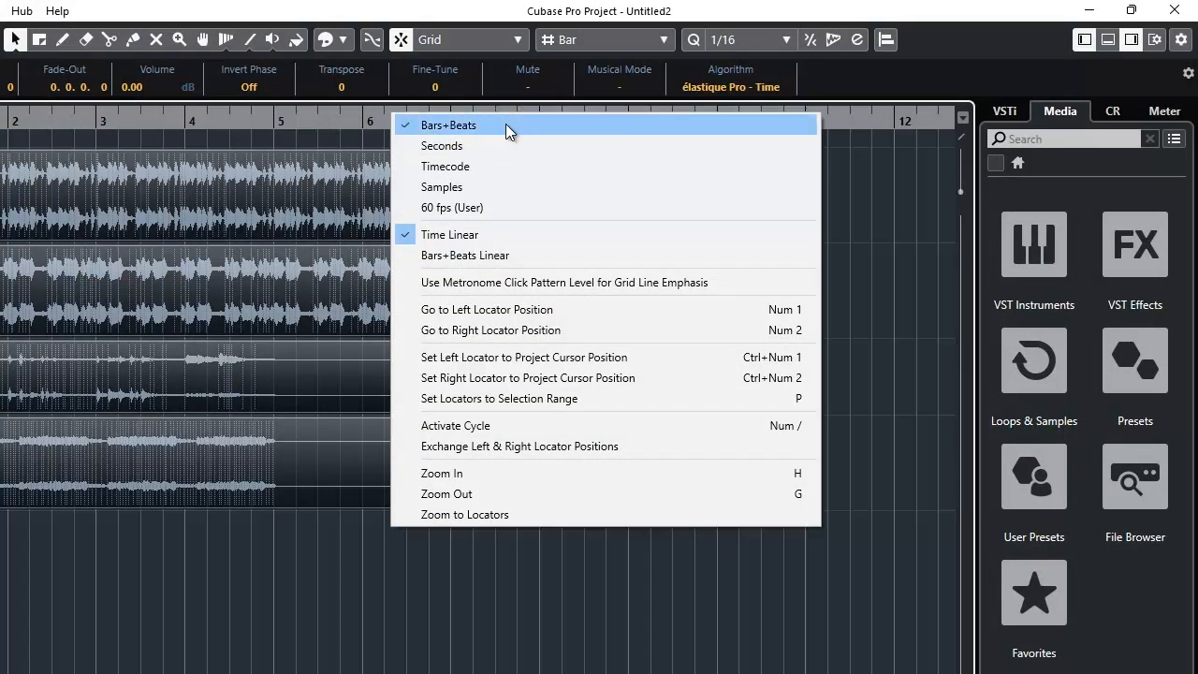
pyautogui.click(506, 126)
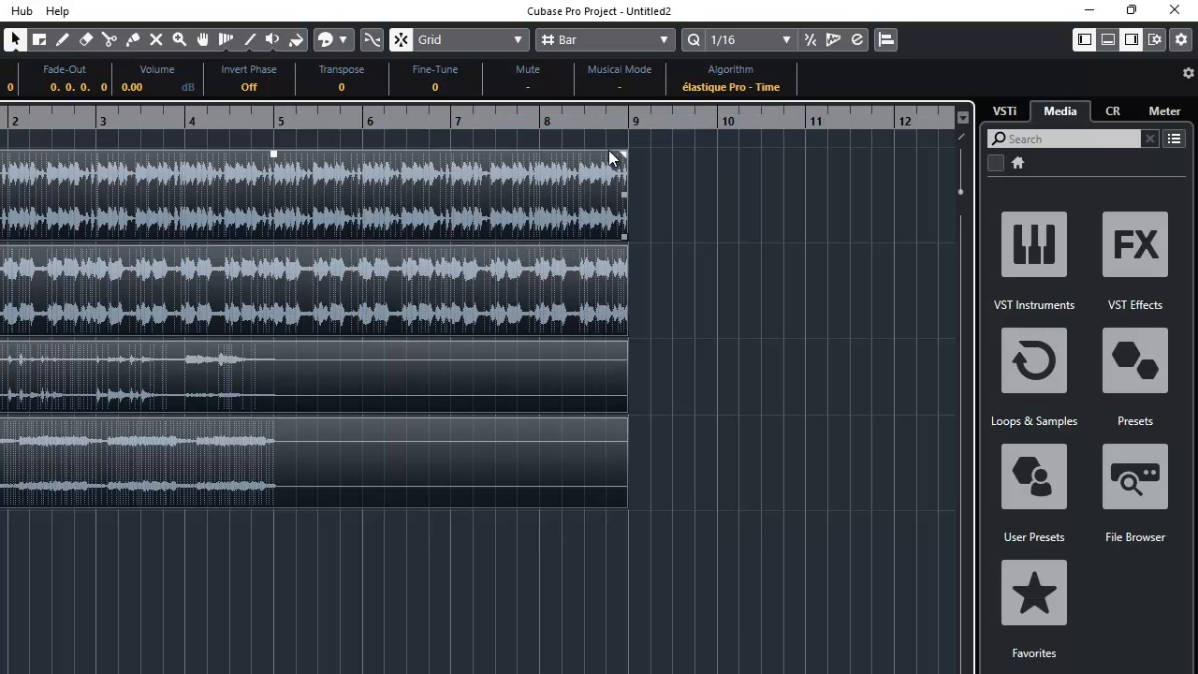
# Place copies of the four clips end to end, starting at bar 9 and again at bar 17
pyautogui.click(626, 118)
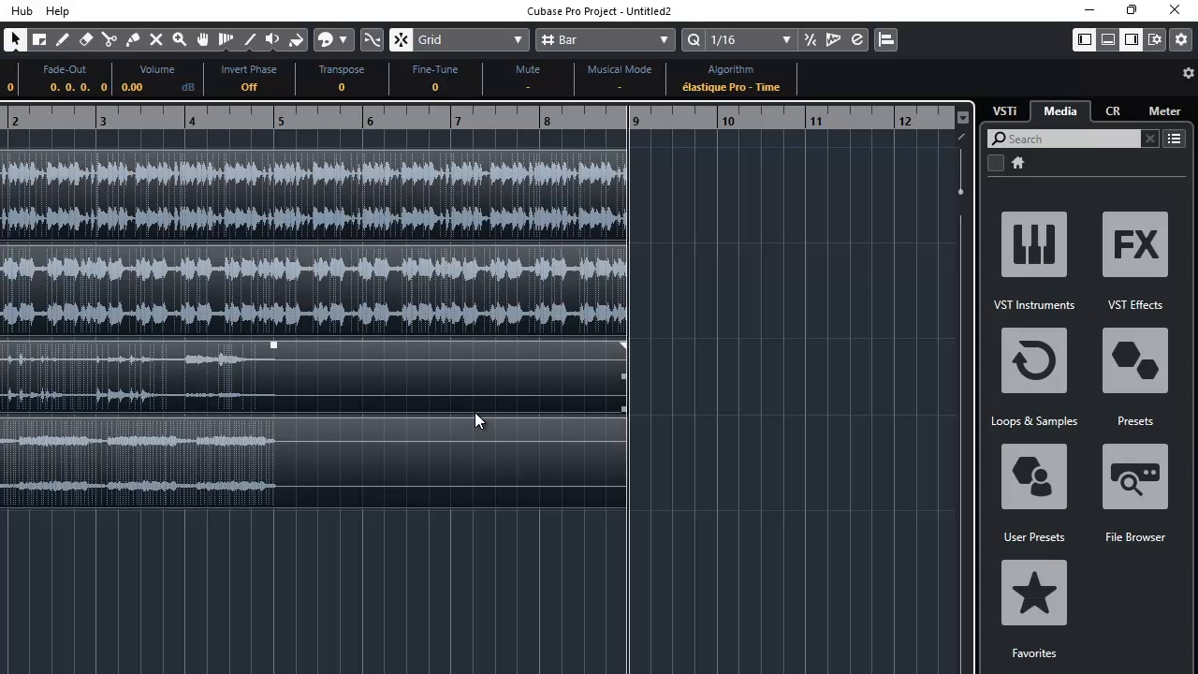
pyautogui.hotkey('ctrl', 'd')
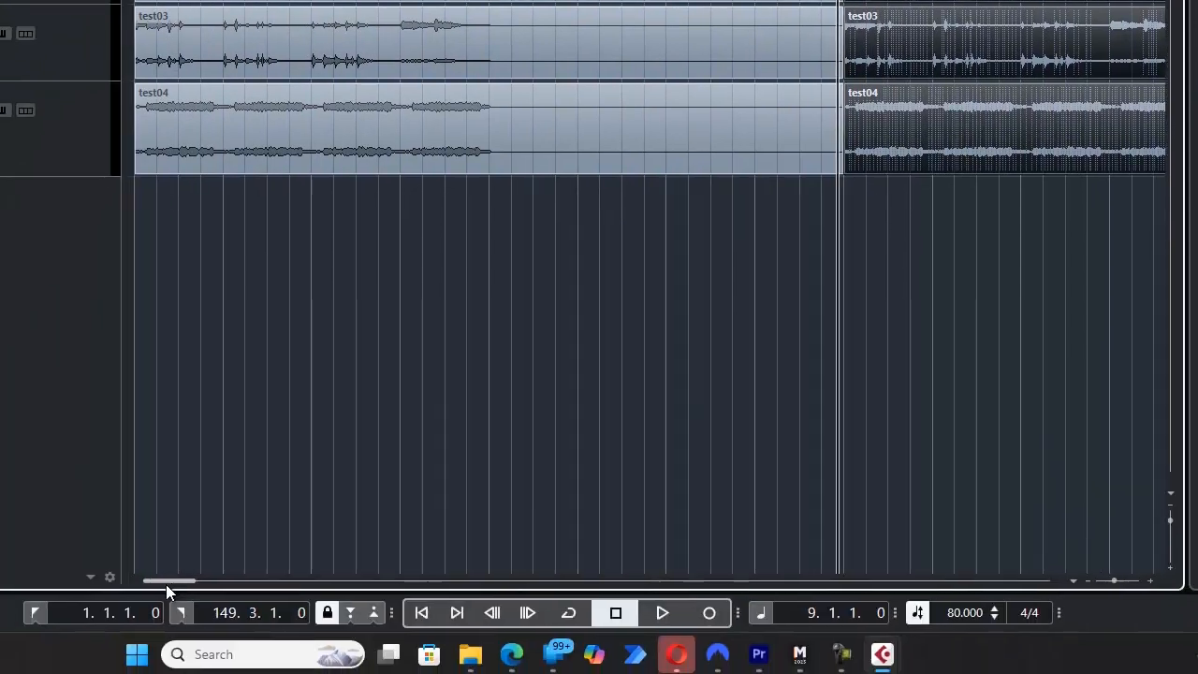
pyautogui.moveTo(165, 583); pyautogui.dragTo(375, 298)
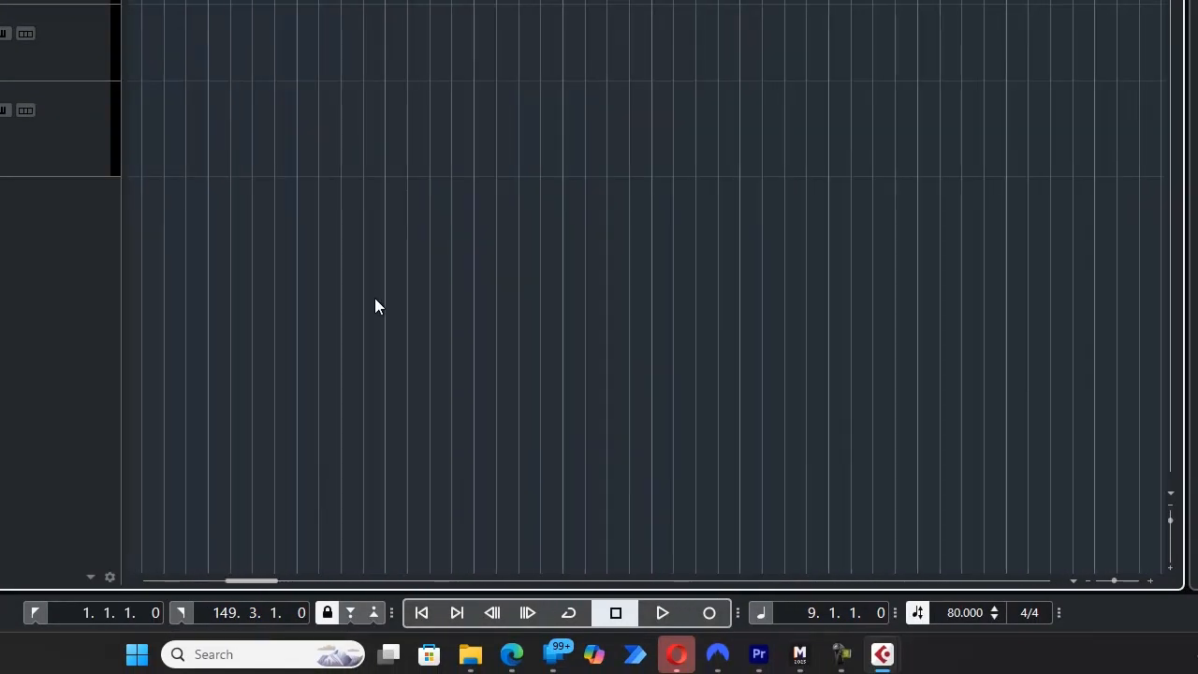
pyautogui.moveTo(246, 579); pyautogui.dragTo(224, 580)
pyautogui.click(437, 1)
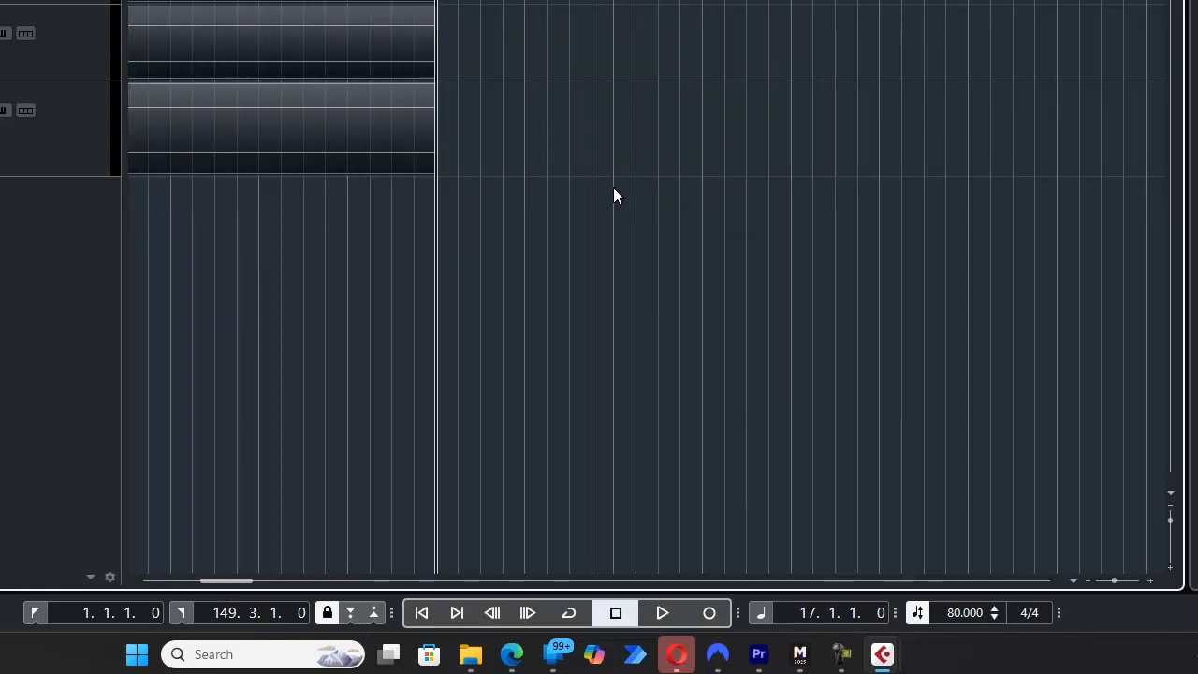
pyautogui.hotkey('ctrl', 'v')
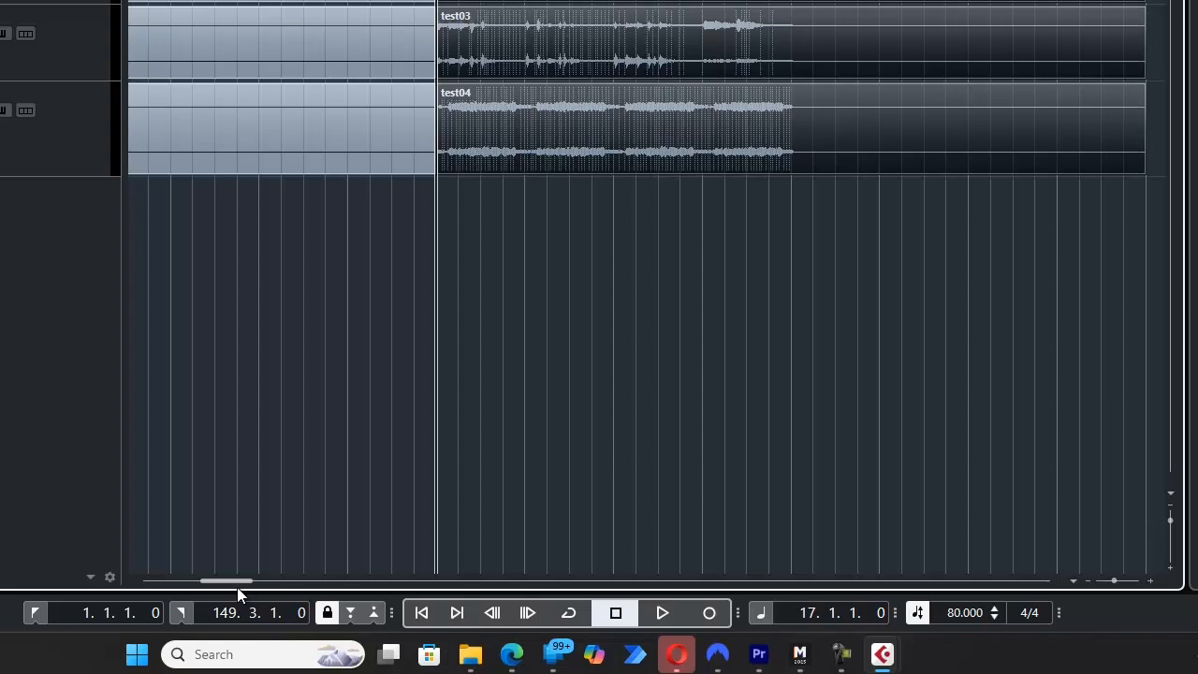
# Place the project cursor at bar 25, where the last copies end, and return to the start of the arrangement
pyautogui.moveTo(228, 580); pyautogui.dragTo(263, 578)
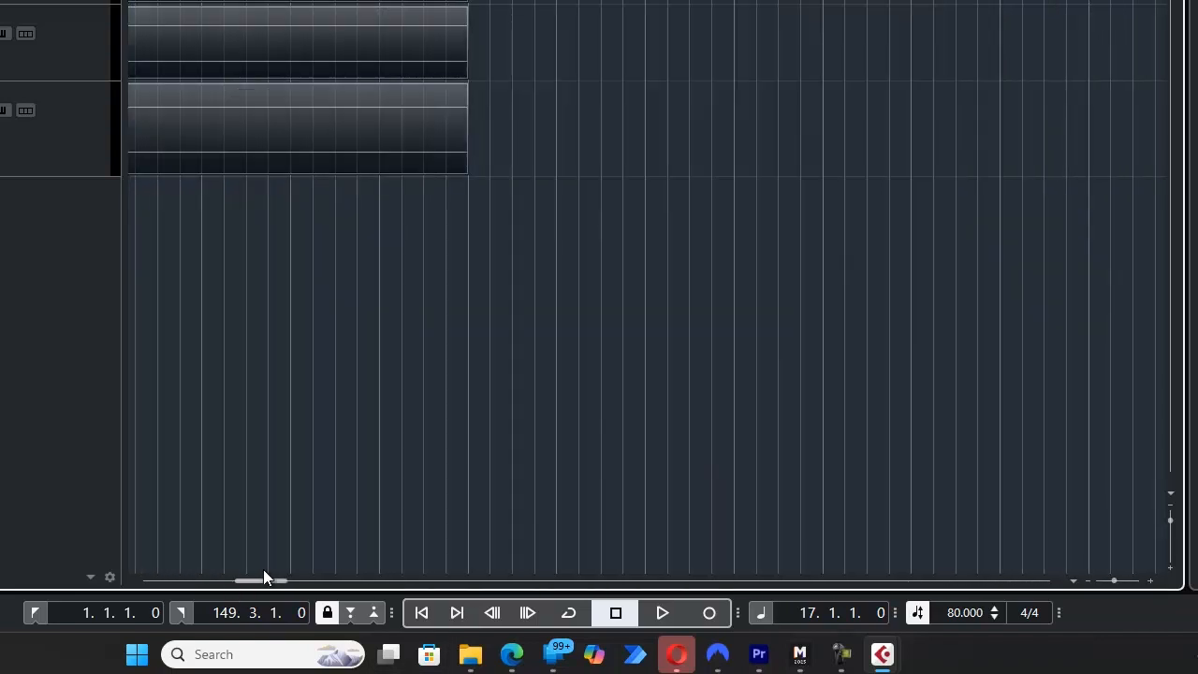
pyautogui.click(469, 1)
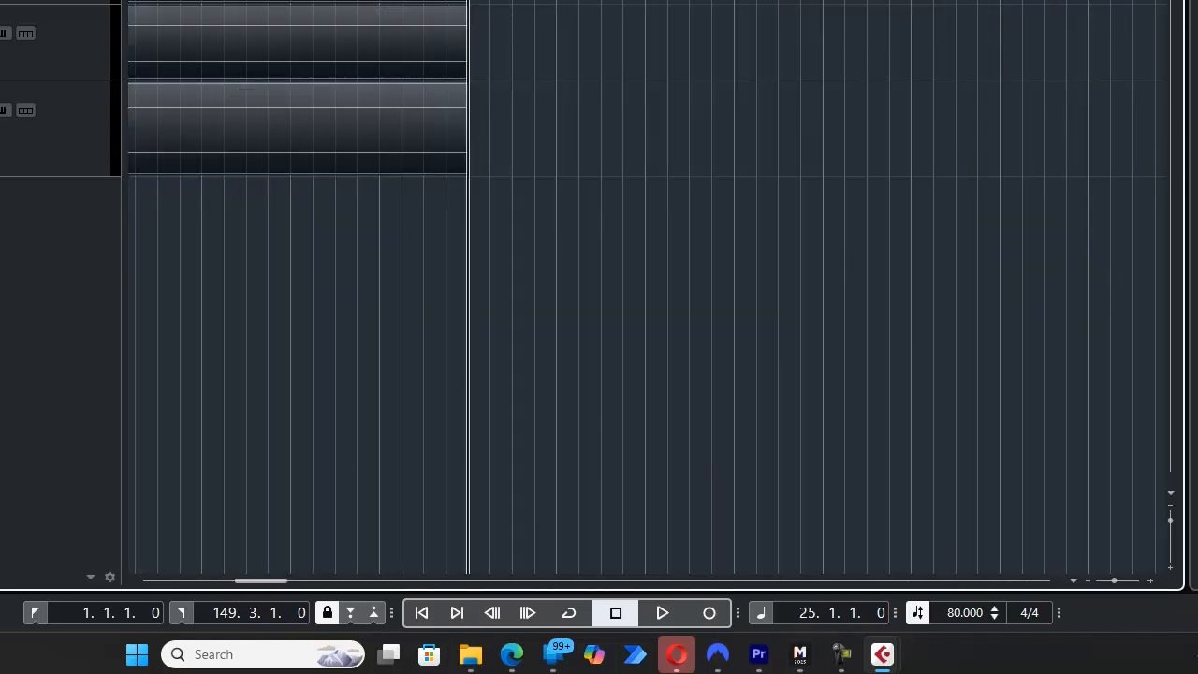
pyautogui.moveTo(275, 580); pyautogui.dragTo(103, 580)
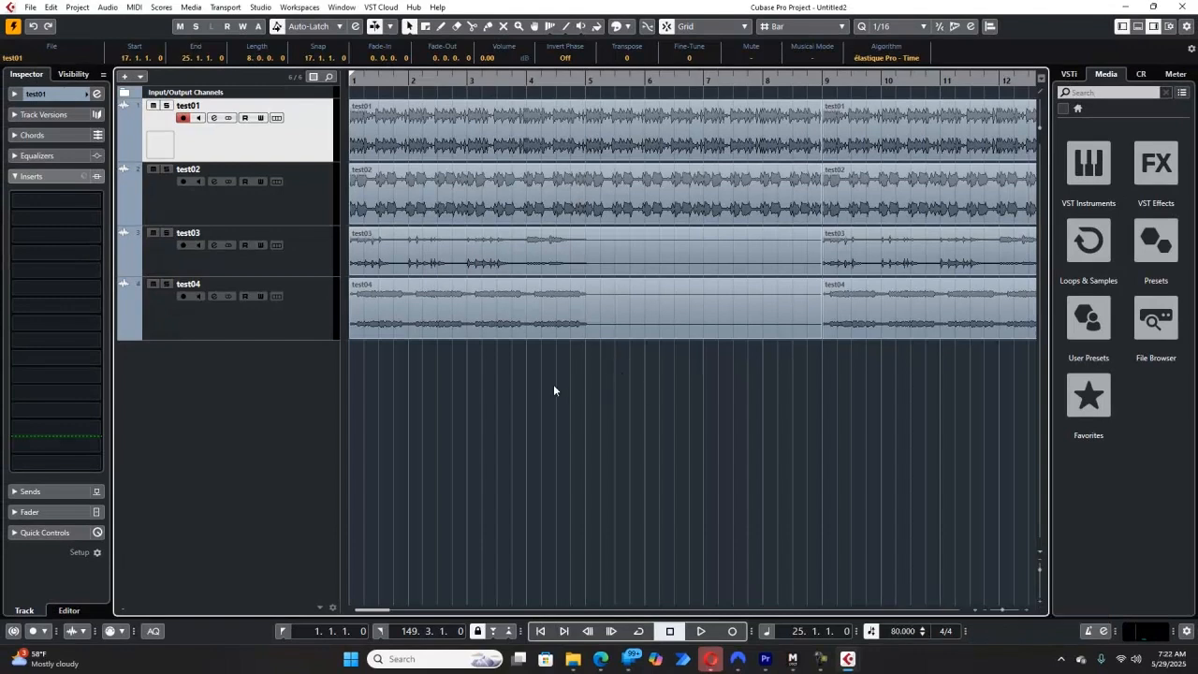
# Add one mono audio track routed to Stereo Out, move it below test04 and make it slightly taller
pyautogui.rightClick(258, 375)
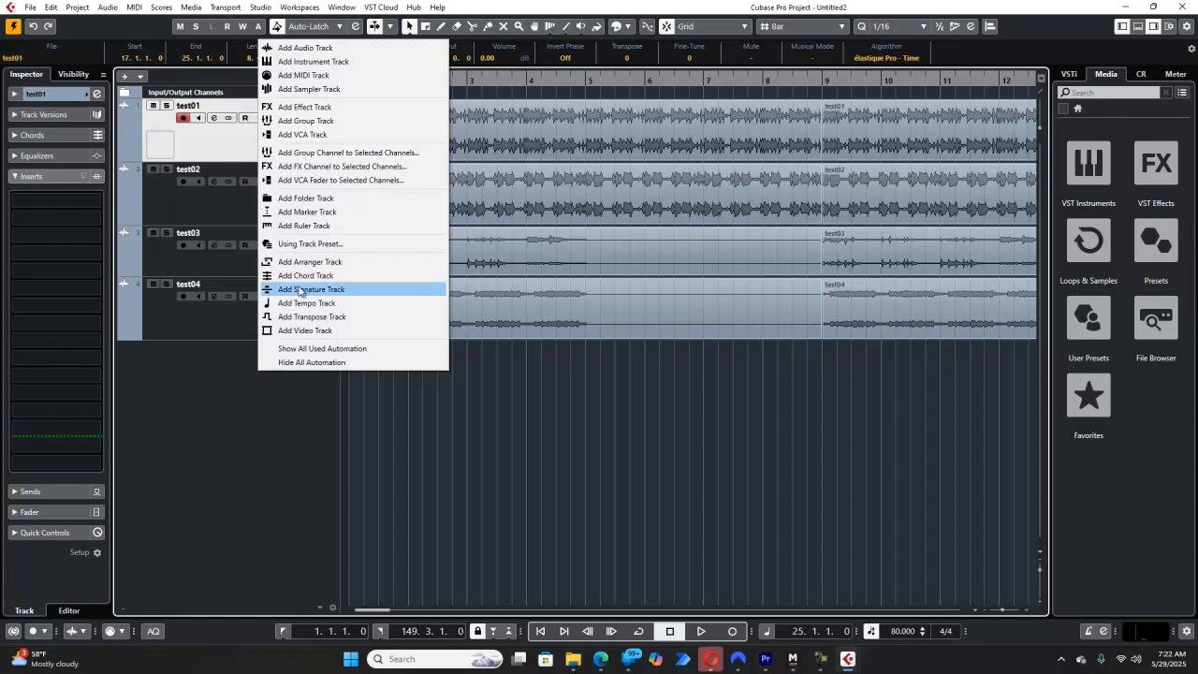
pyautogui.click(354, 48)
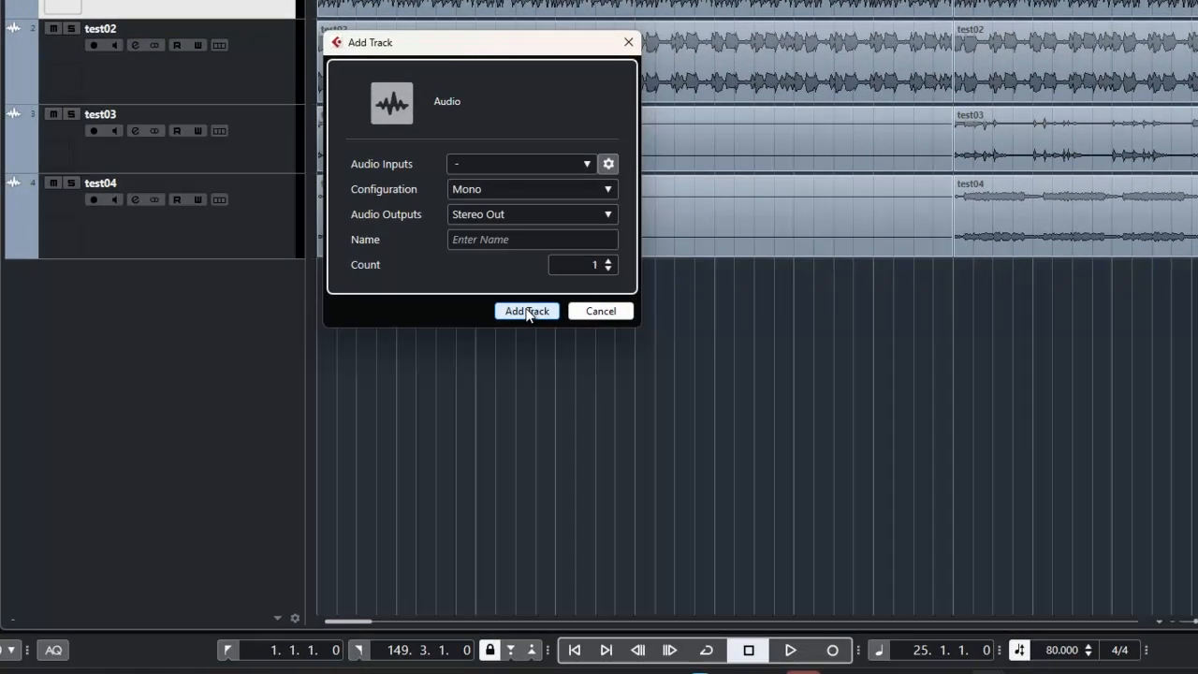
pyautogui.click(506, 379)
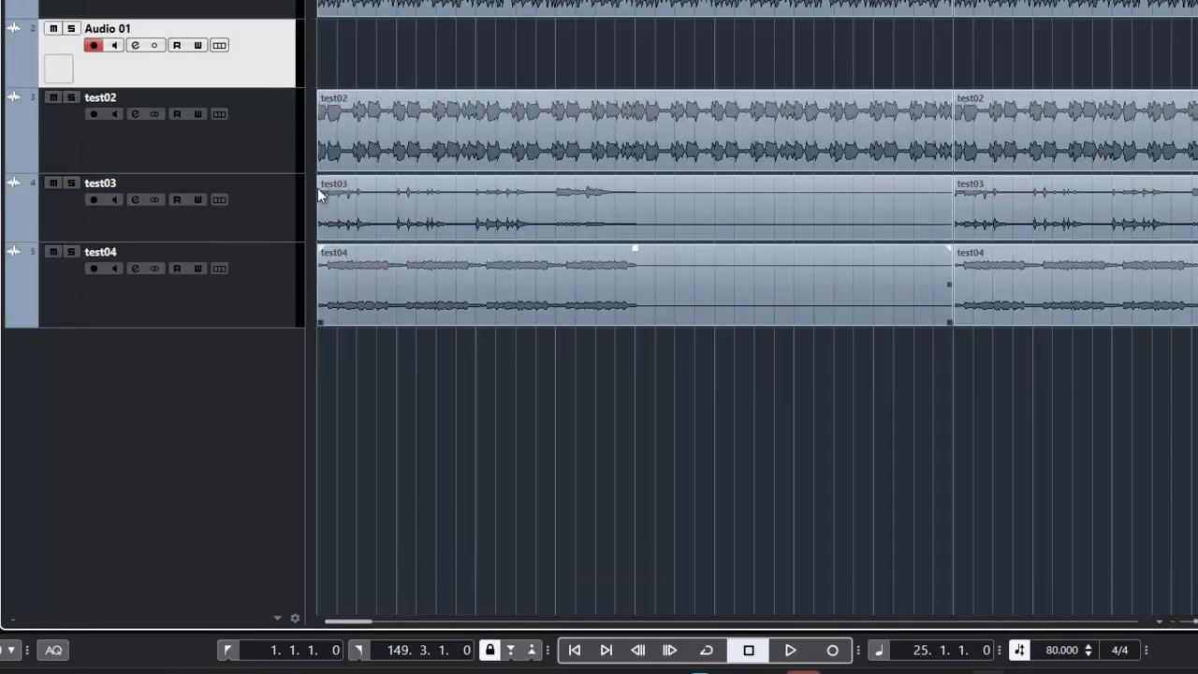
pyautogui.moveTo(251, 62); pyautogui.dragTo(241, 327)
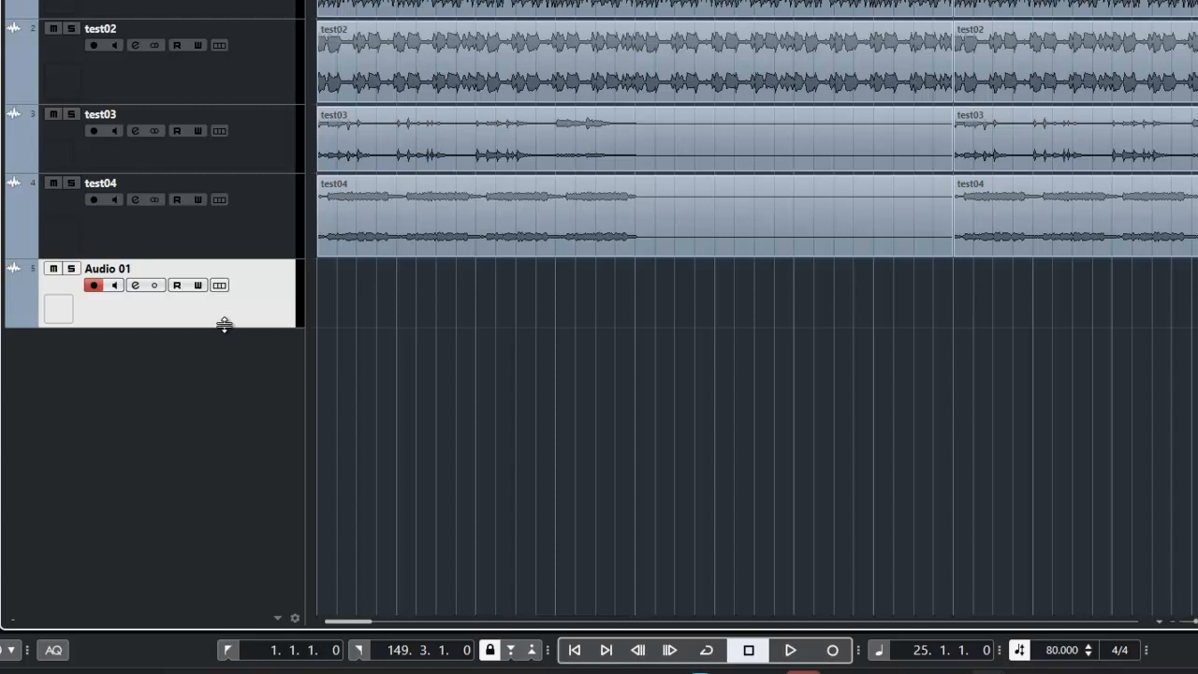
pyautogui.moveTo(224, 325); pyautogui.dragTo(224, 343)
# Mute the test04 track and listen to the arrangement from the start with and without it
pyautogui.click(574, 650)
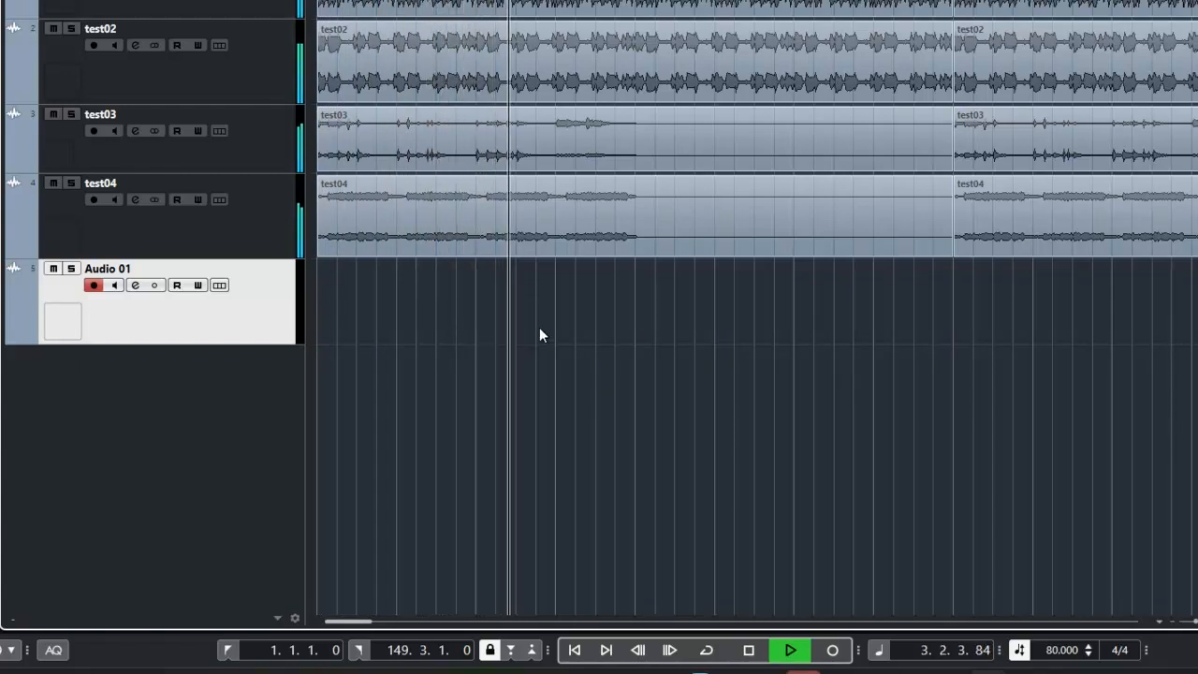
pyautogui.press('space')
pyautogui.click(53, 184)
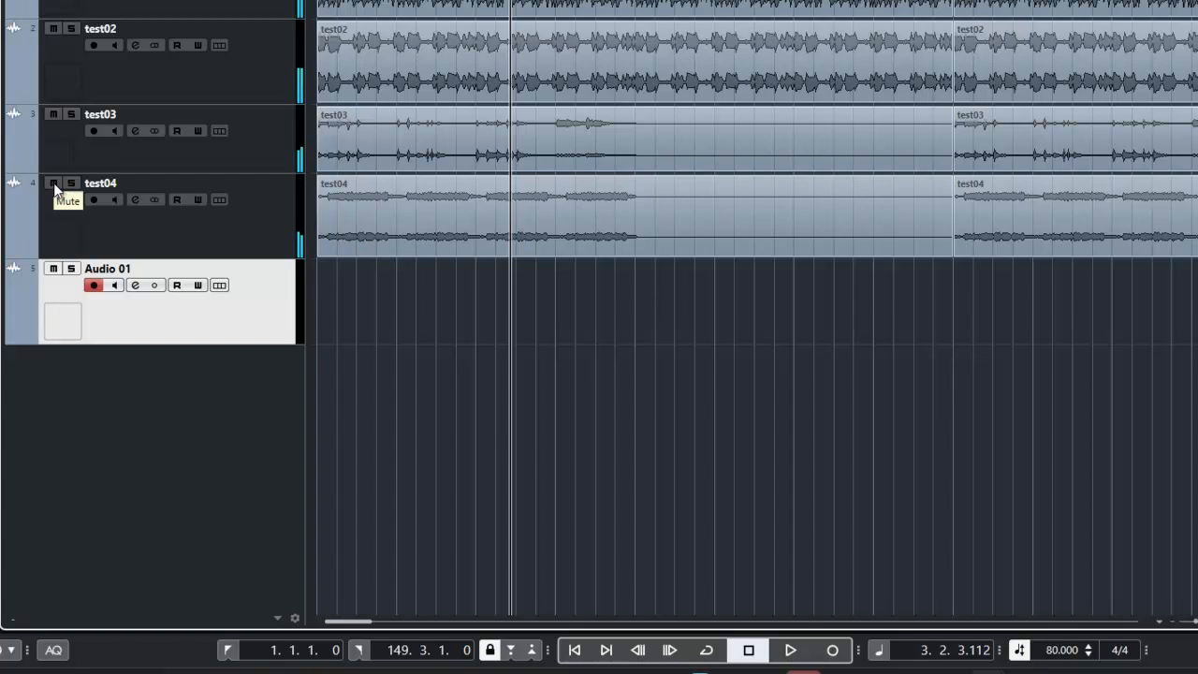
pyautogui.click(575, 650)
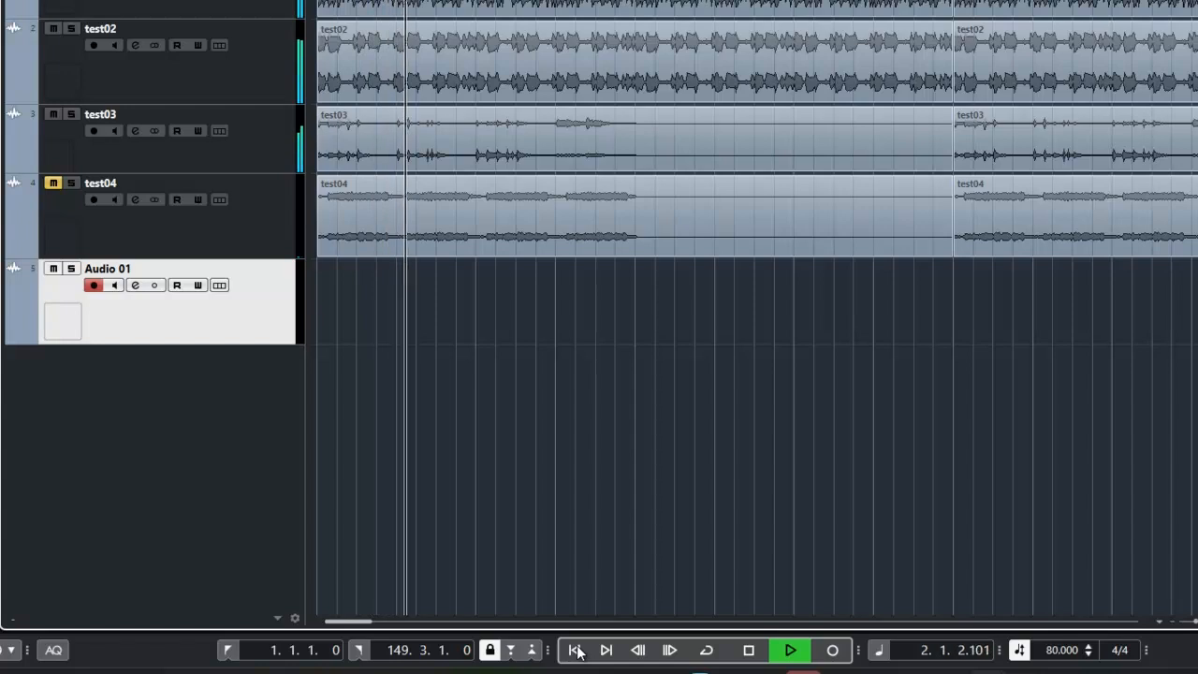
pyautogui.press('space')
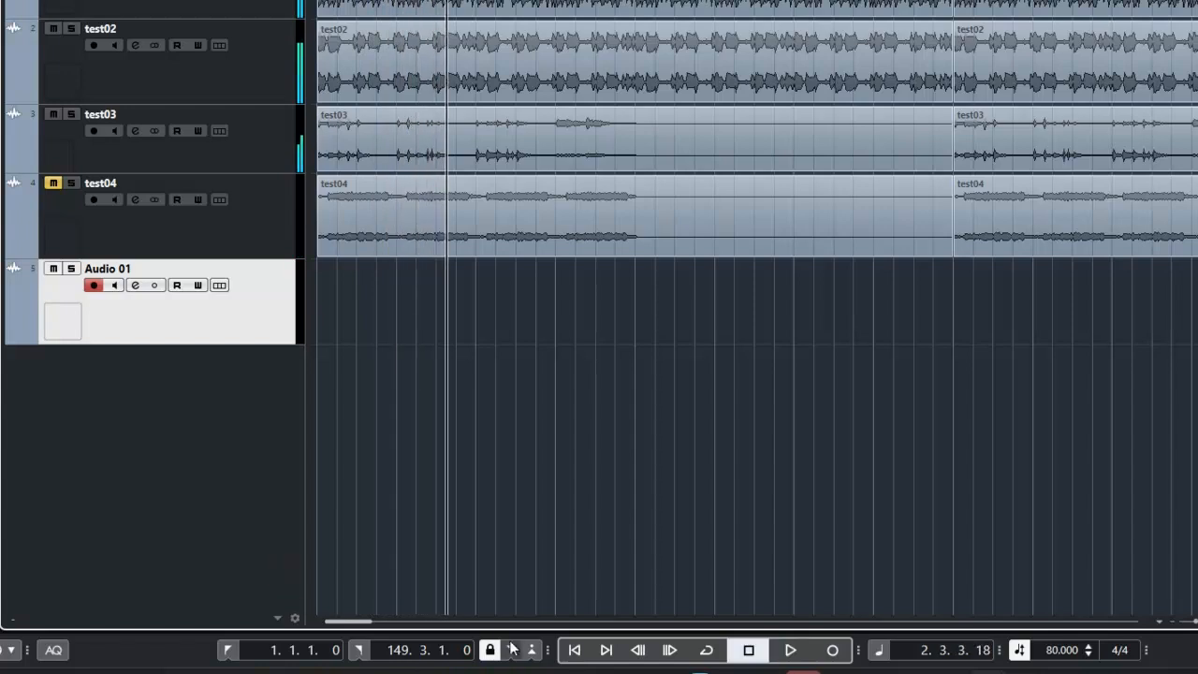
pyautogui.click(574, 649)
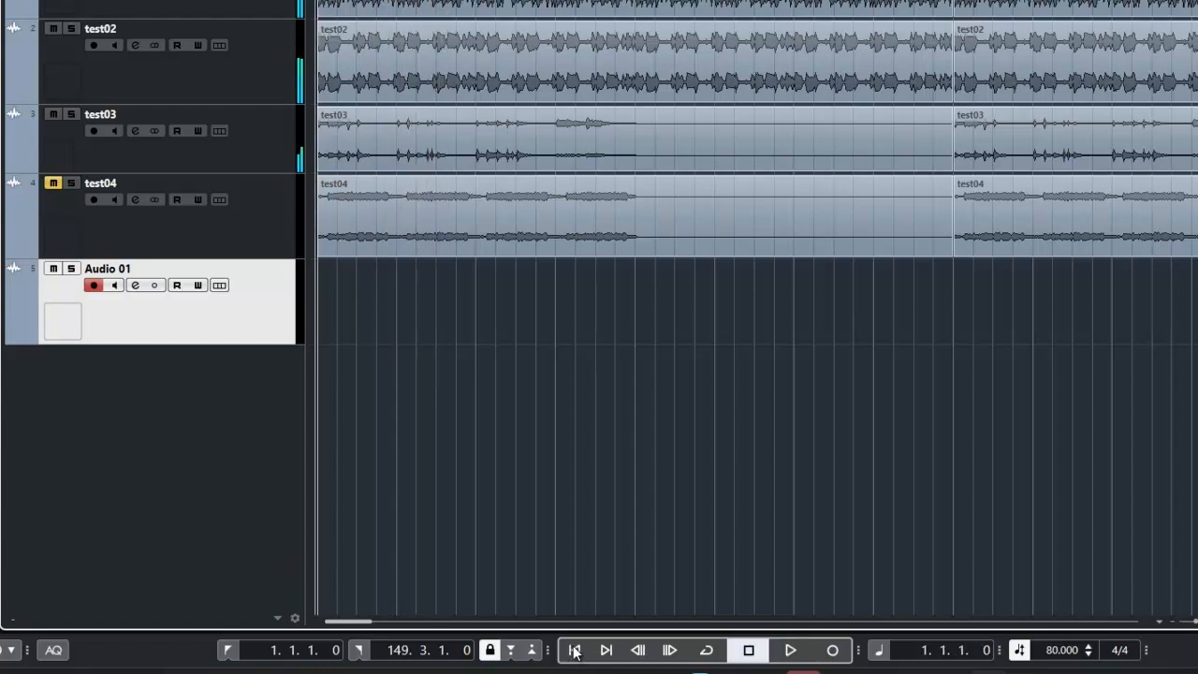
# Record a take on the new audio track from bar 1 to near the end of bar 7, and return to the start
pyautogui.click(833, 651)
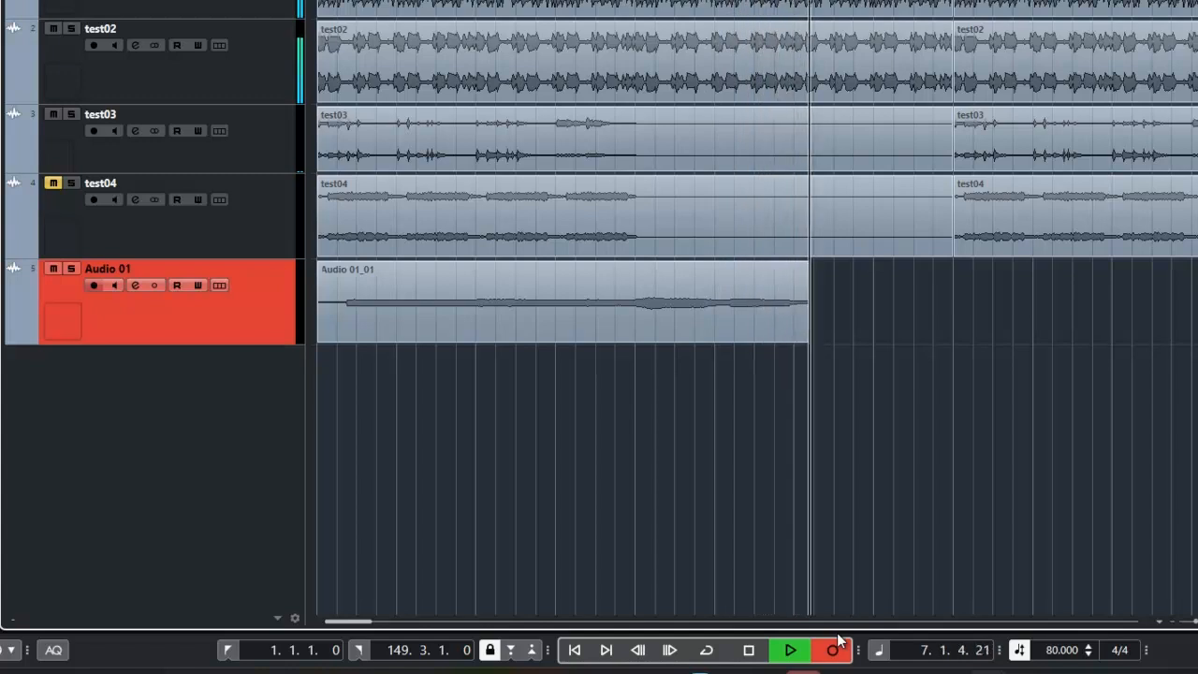
pyautogui.press('space')
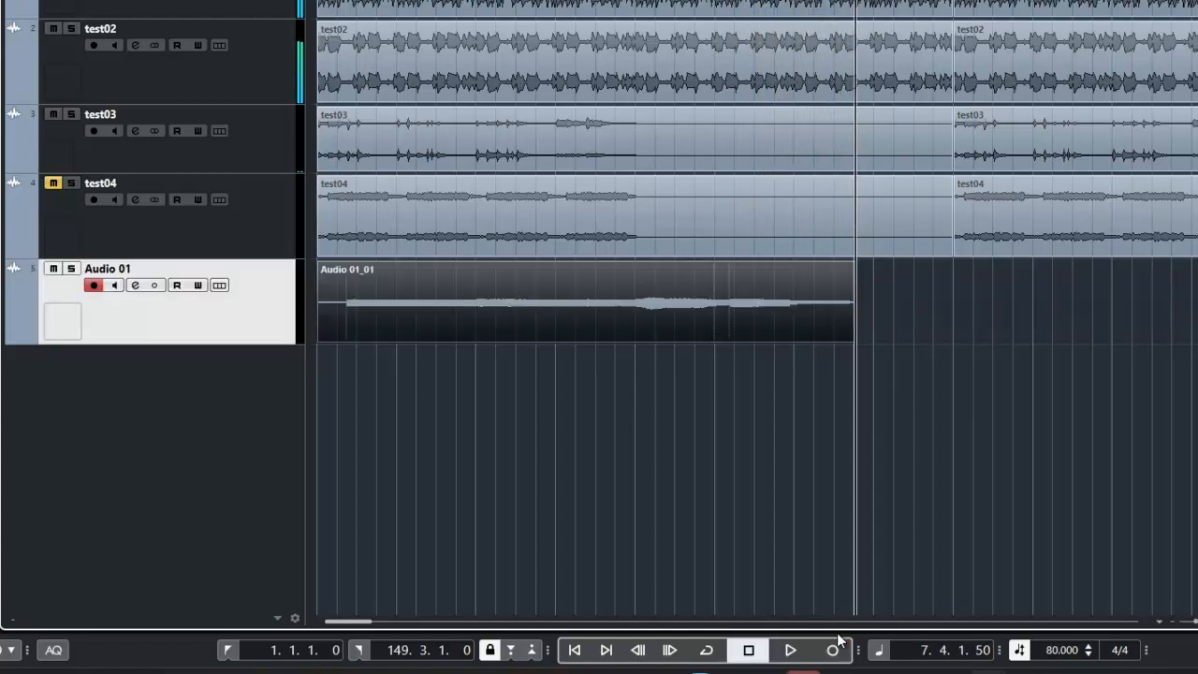
pyautogui.click(575, 650)
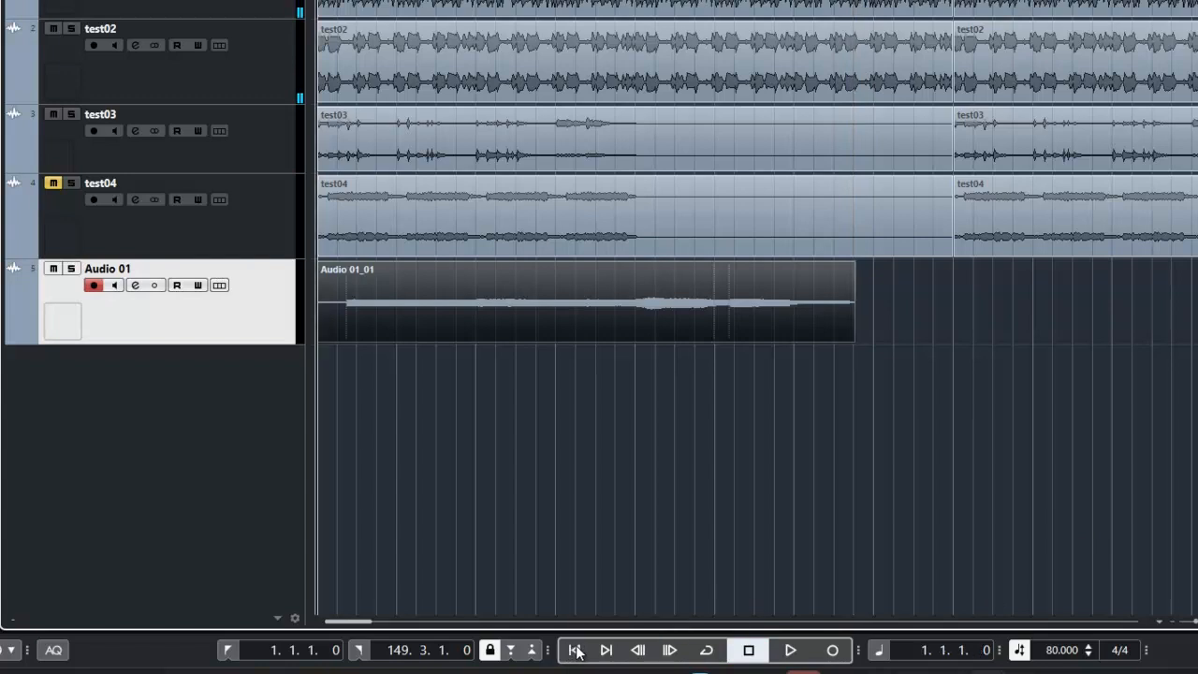
# Play back the recorded take with the beat, and mute the test03 track as well
pyautogui.press('space')
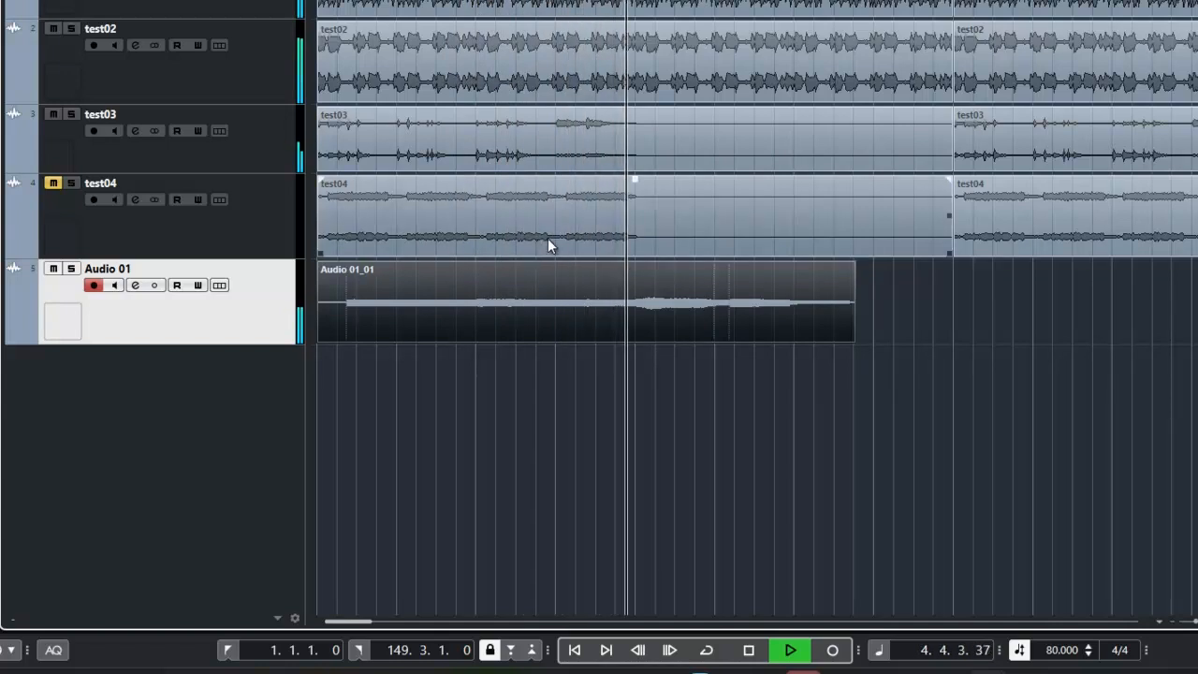
pyautogui.press('space')
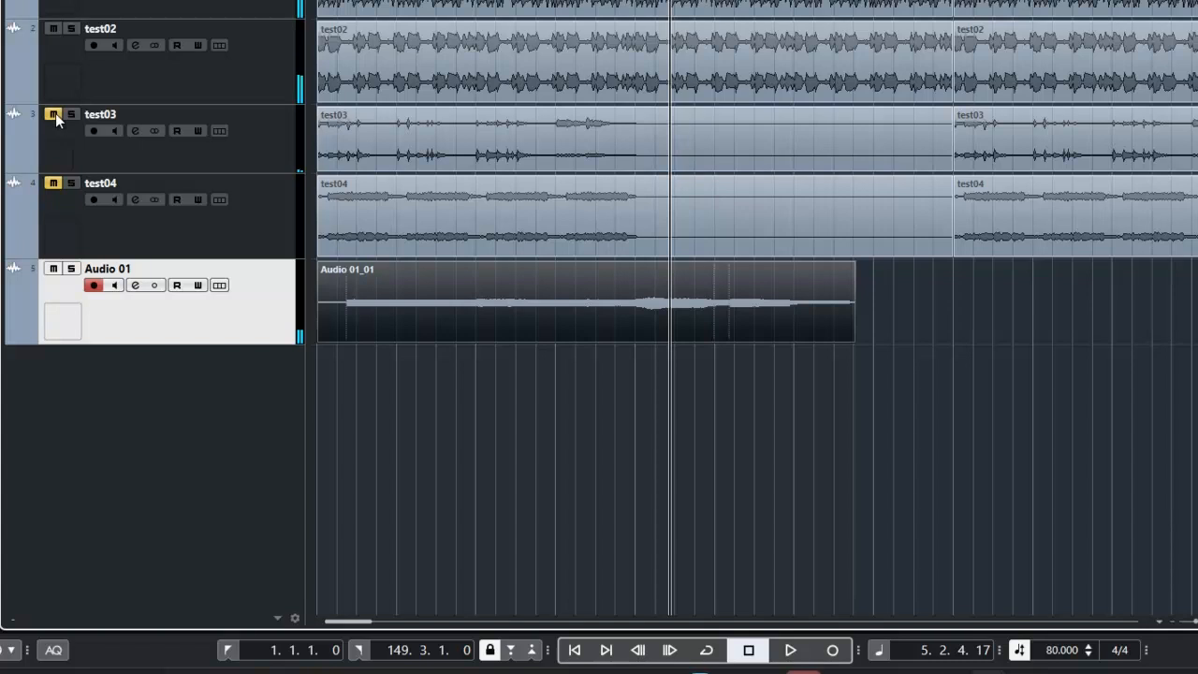
pyautogui.click(575, 650)
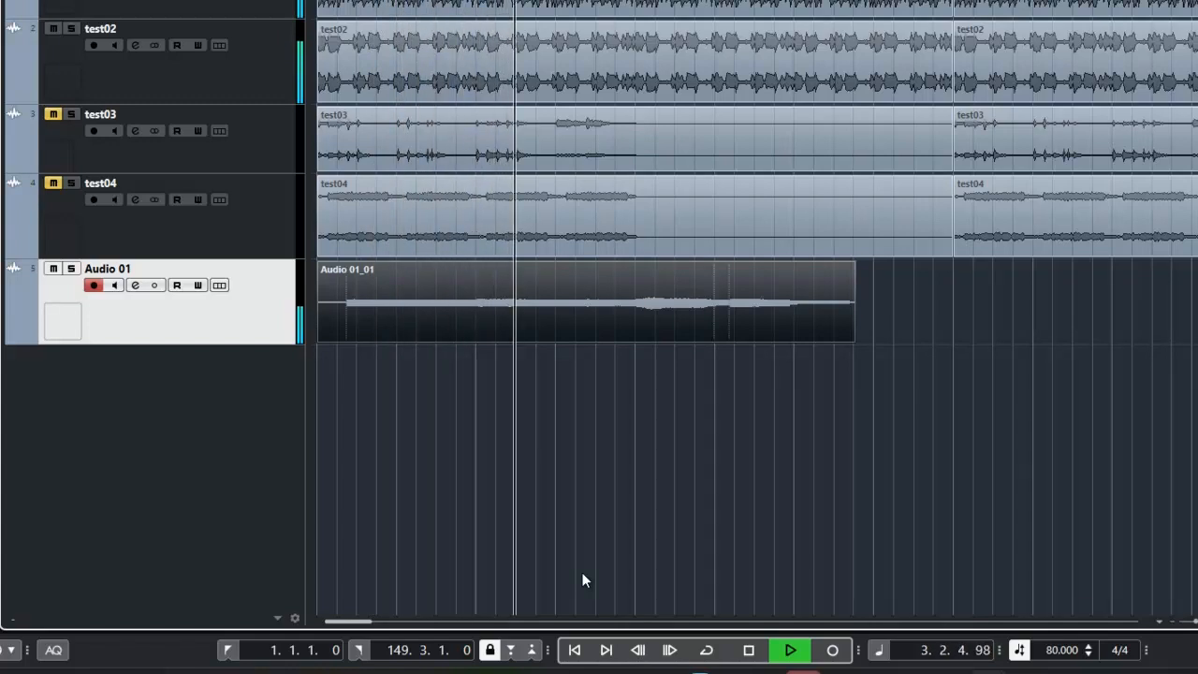
pyautogui.press('space')
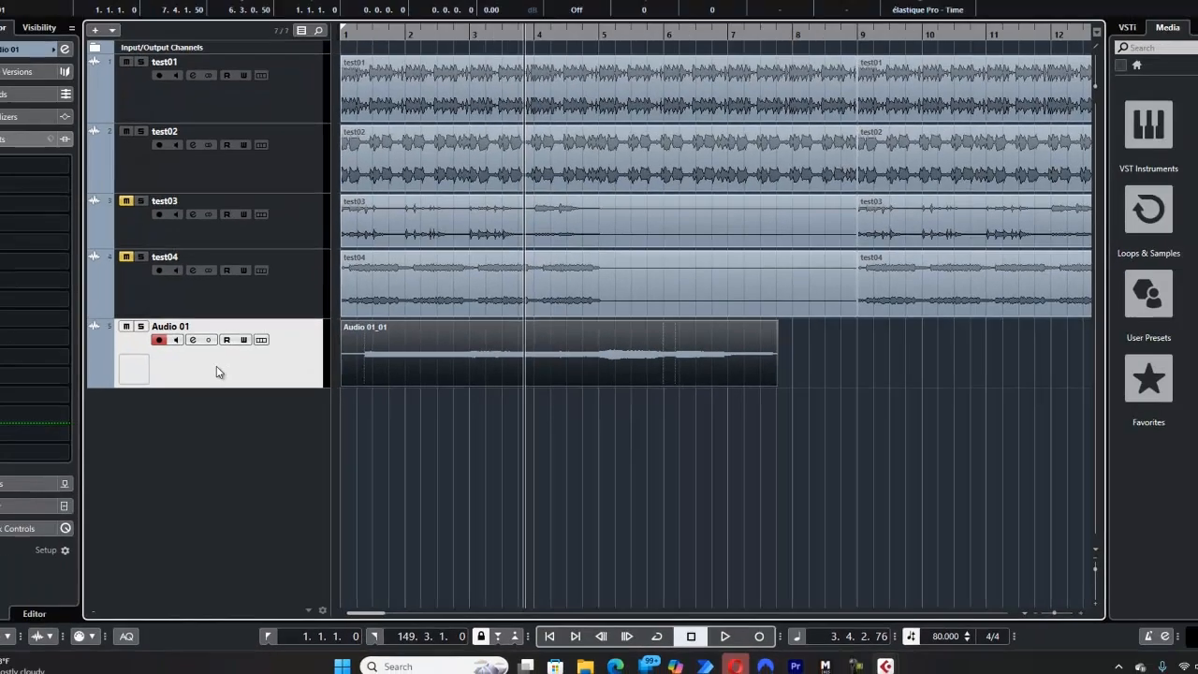
# Duplicate the recorded audio track and delete the copied clip from the duplicate
pyautogui.rightClick(262, 319)
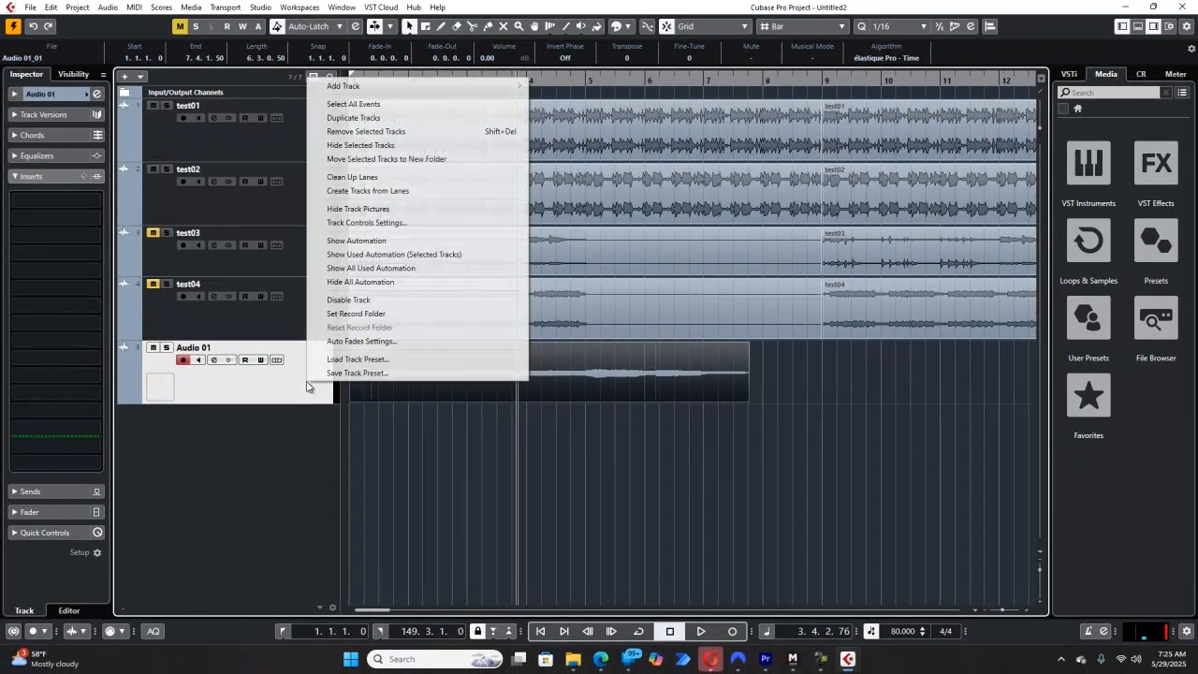
pyautogui.click(381, 119)
pyautogui.click(431, 438)
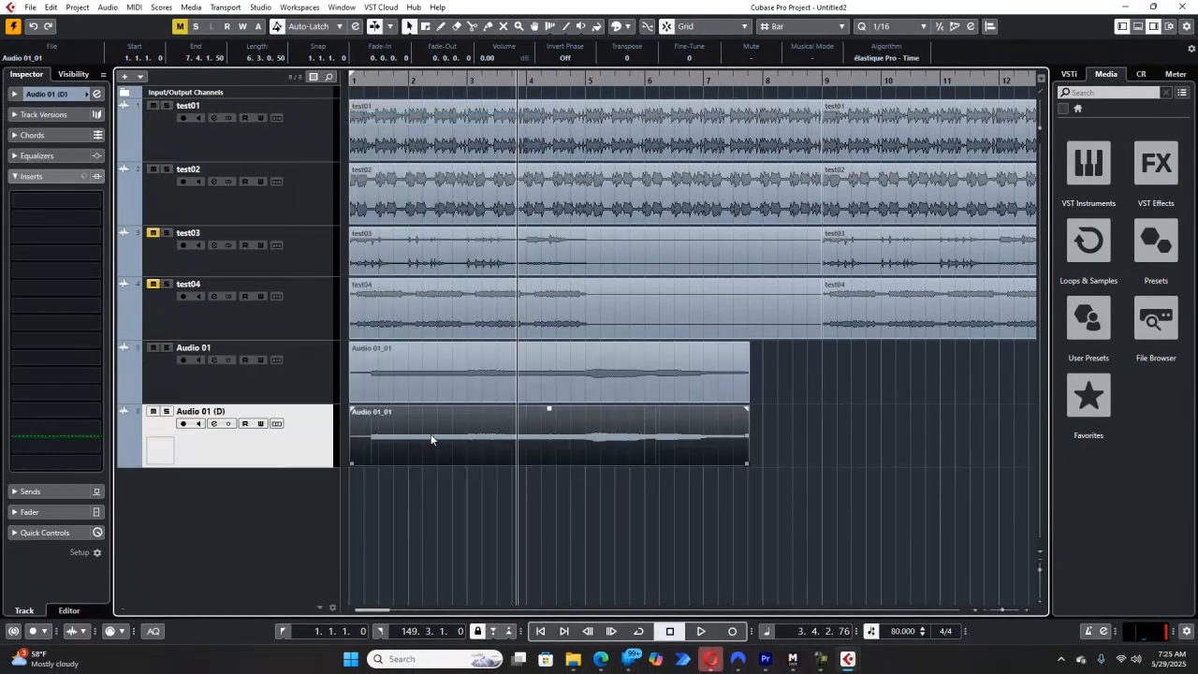
pyautogui.press('Delete')
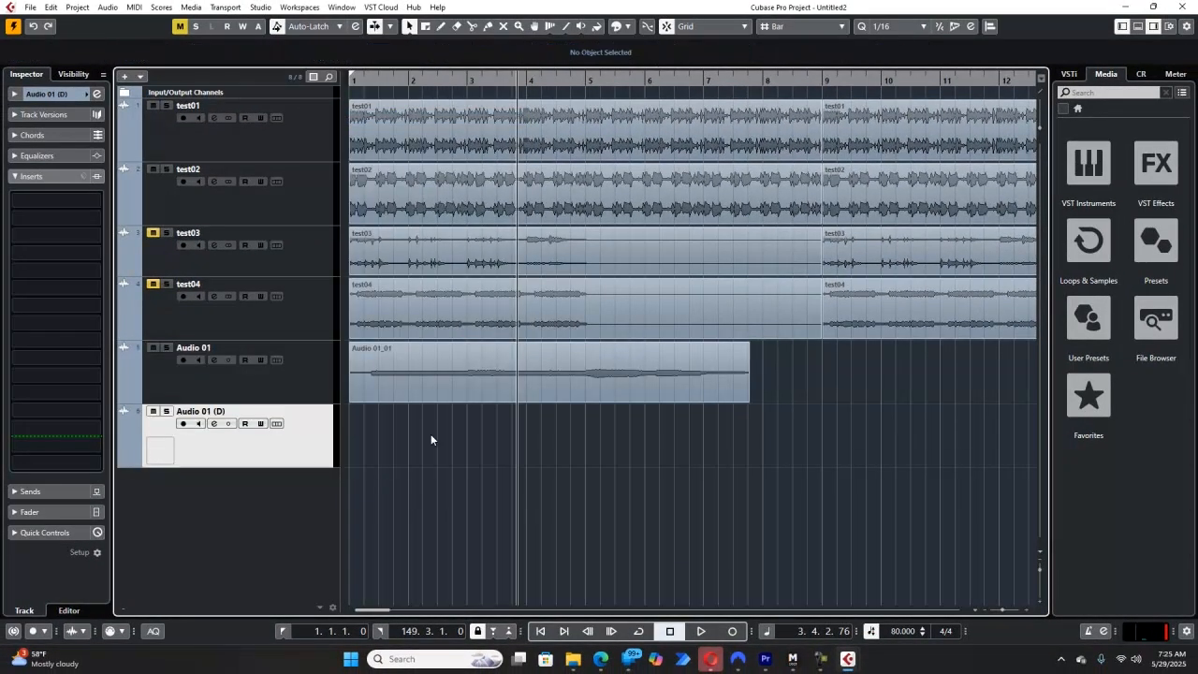
# Try to record a take from bar 1 on the duplicated track
pyautogui.click(540, 631)
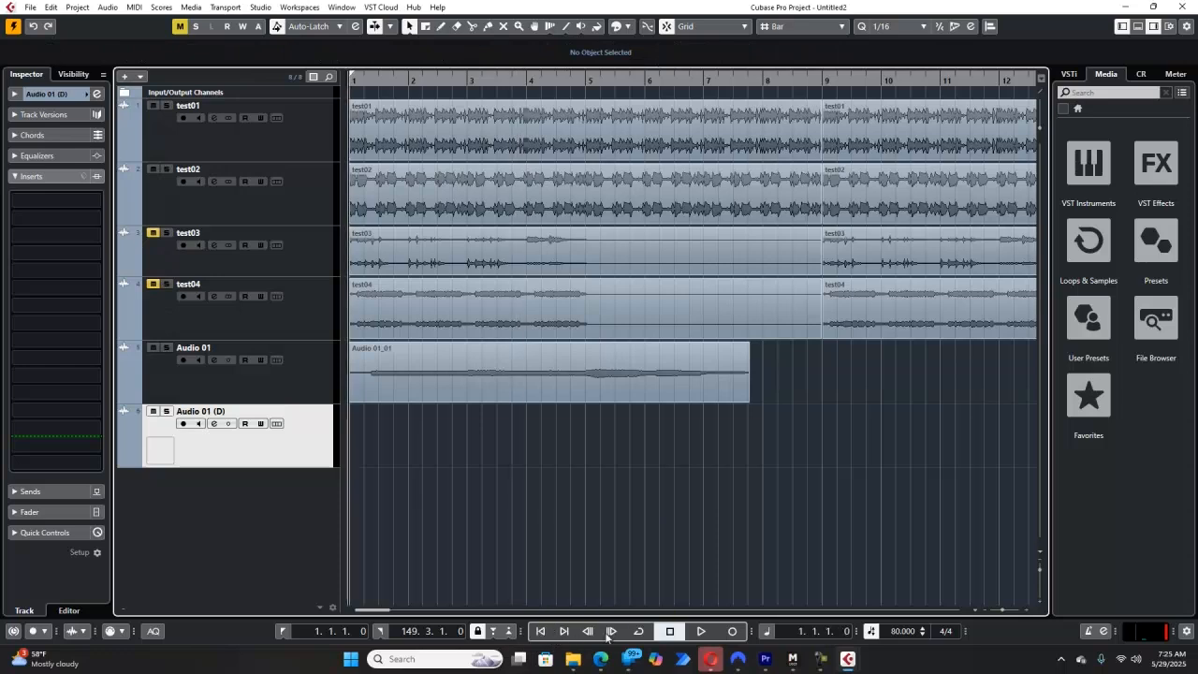
pyautogui.click(733, 632)
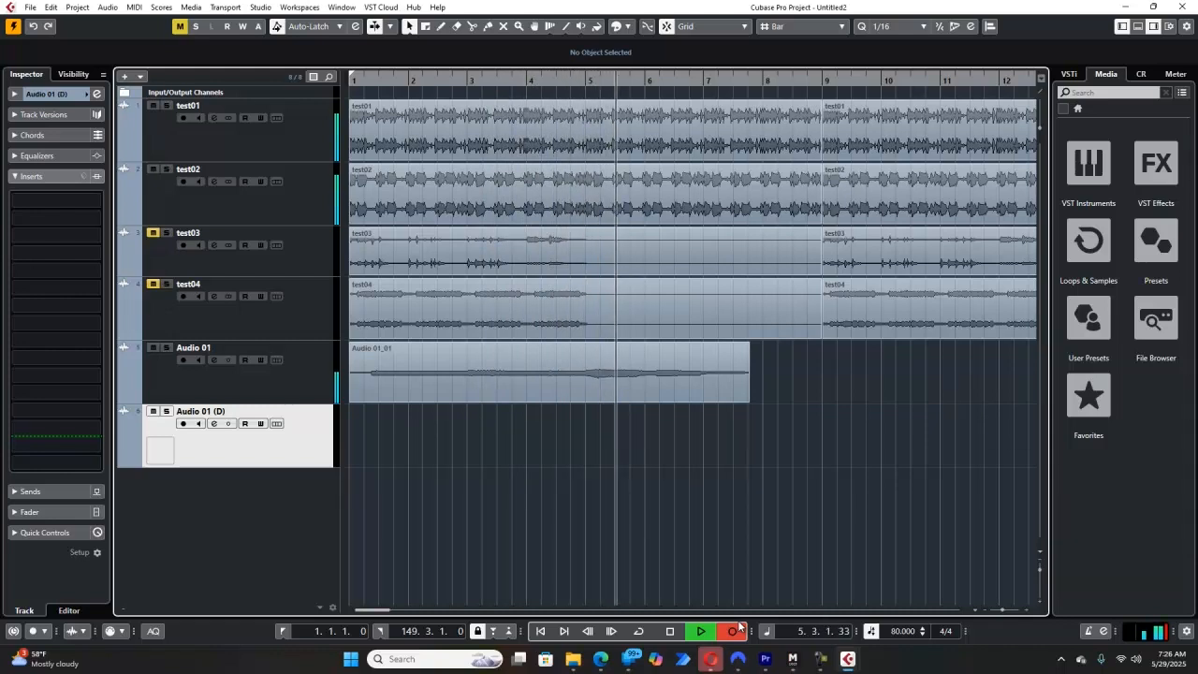
pyautogui.press('space')
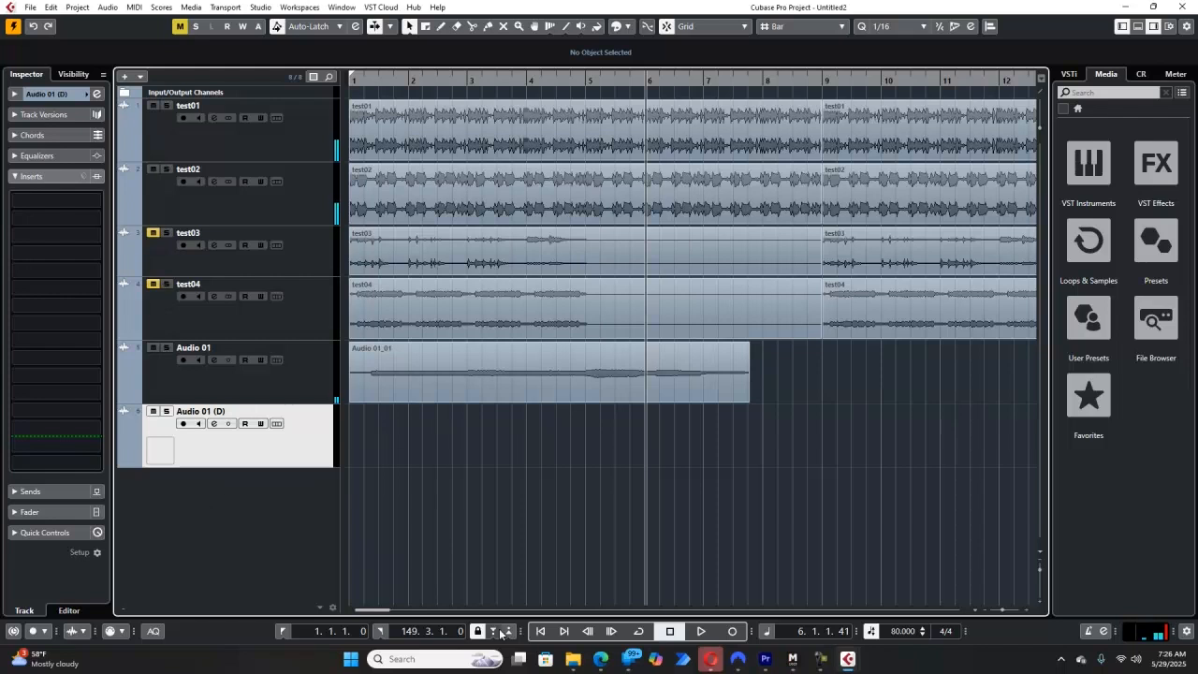
# Record-enable the duplicated track and record a second take from bar 1 to about bar 9
pyautogui.click(539, 632)
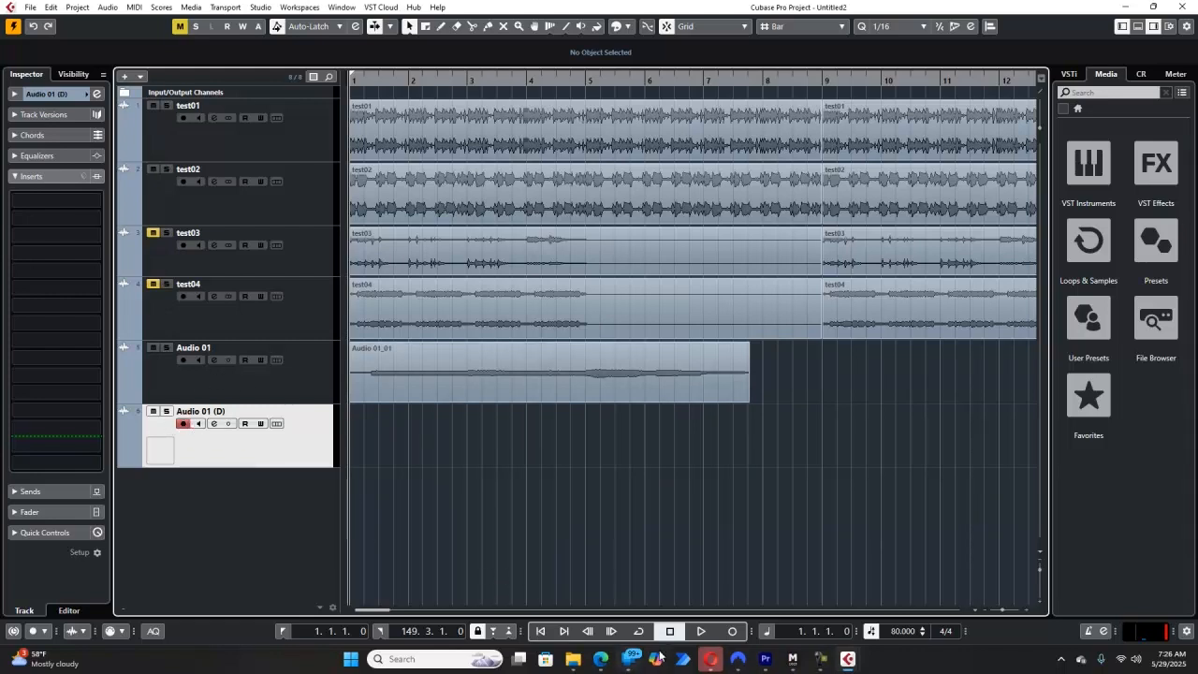
pyautogui.click(733, 631)
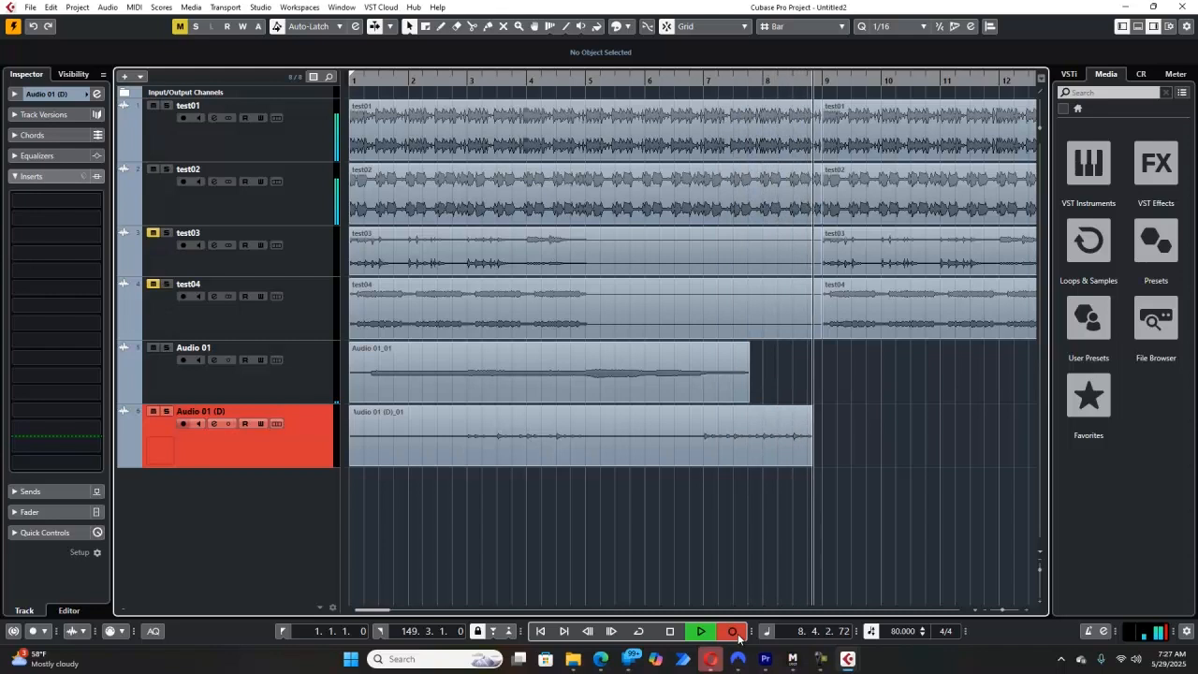
pyautogui.press('space')
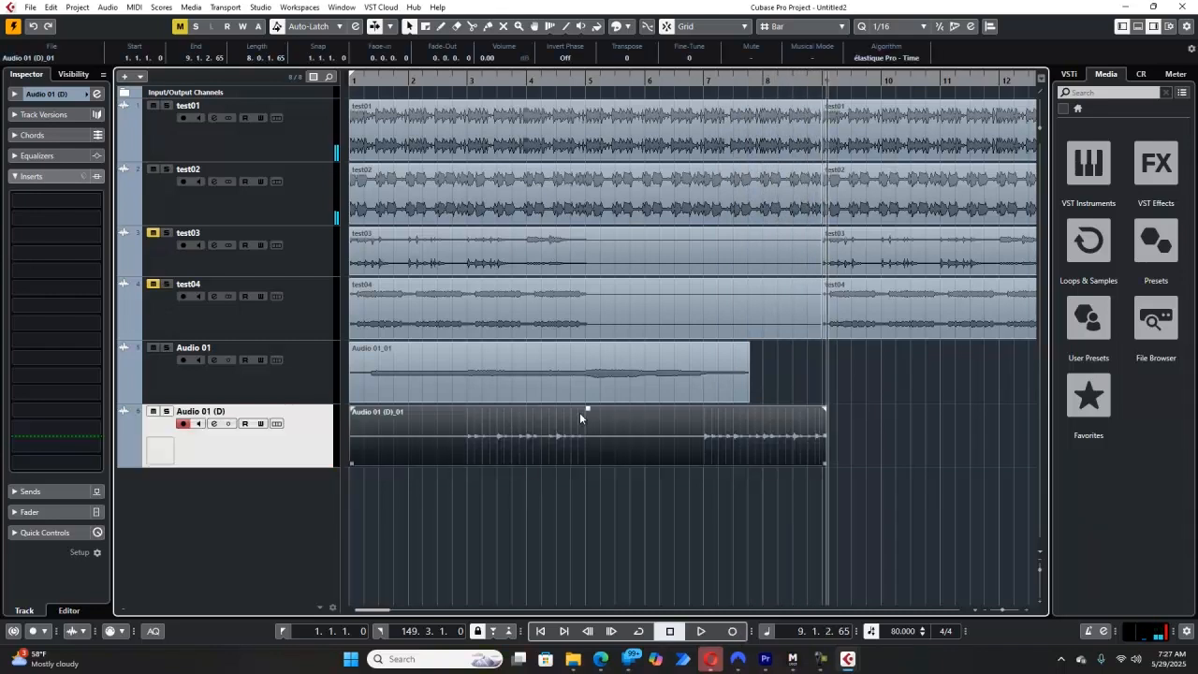
# Raise the second take's clip volume to 13.13 dB and play it back from the start
pyautogui.moveTo(587, 411); pyautogui.dragTo(568, 207)
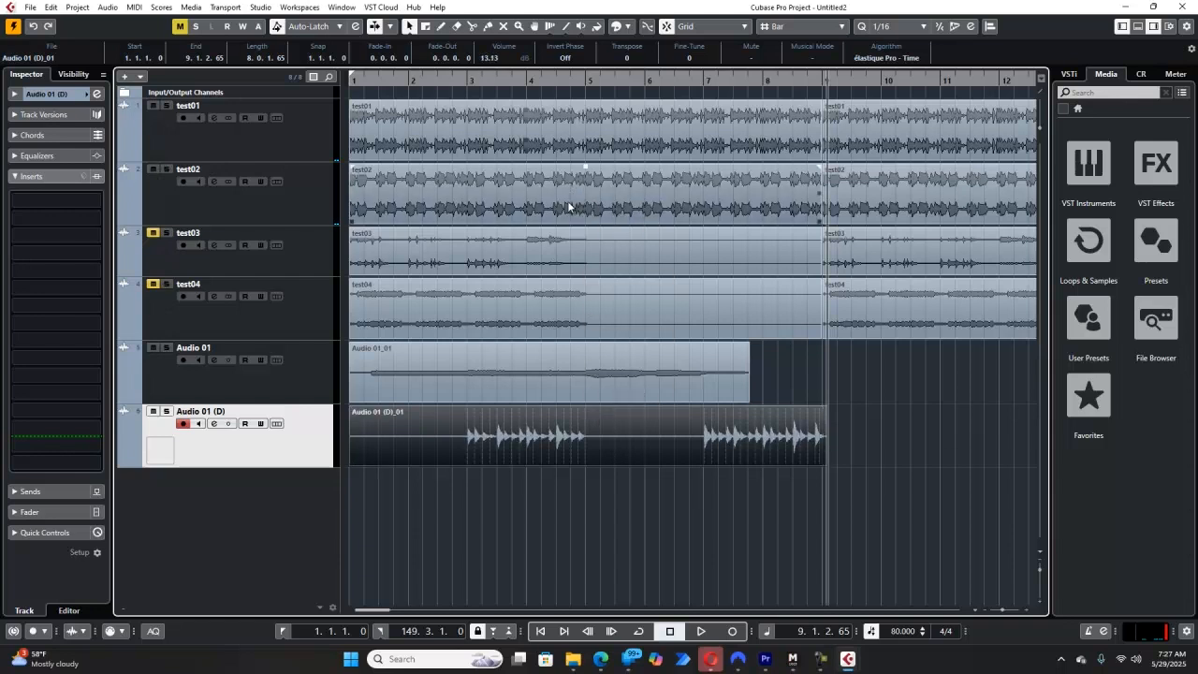
pyautogui.click(539, 631)
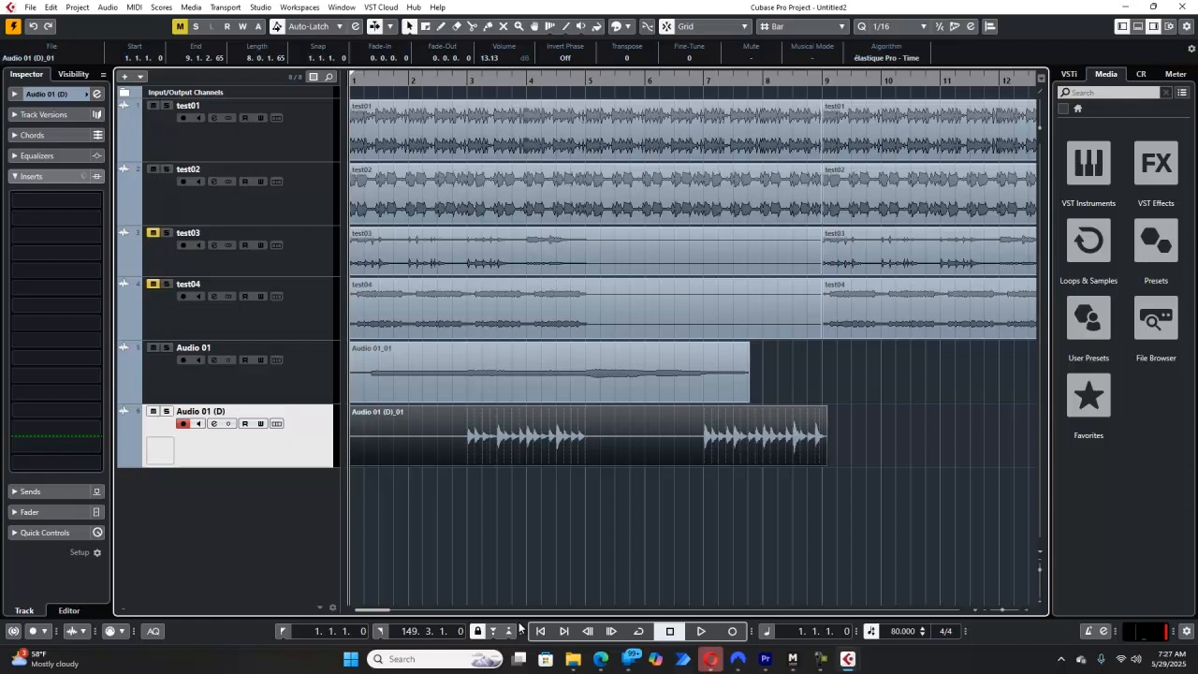
pyautogui.press('space')
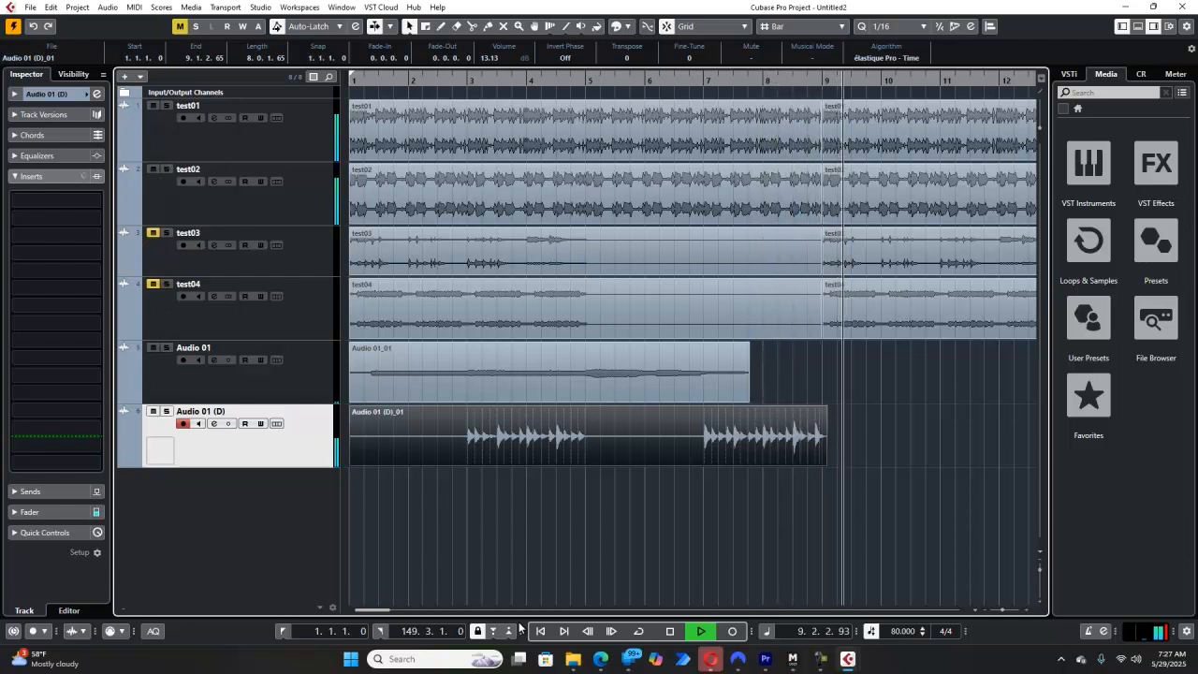
pyautogui.press('space')
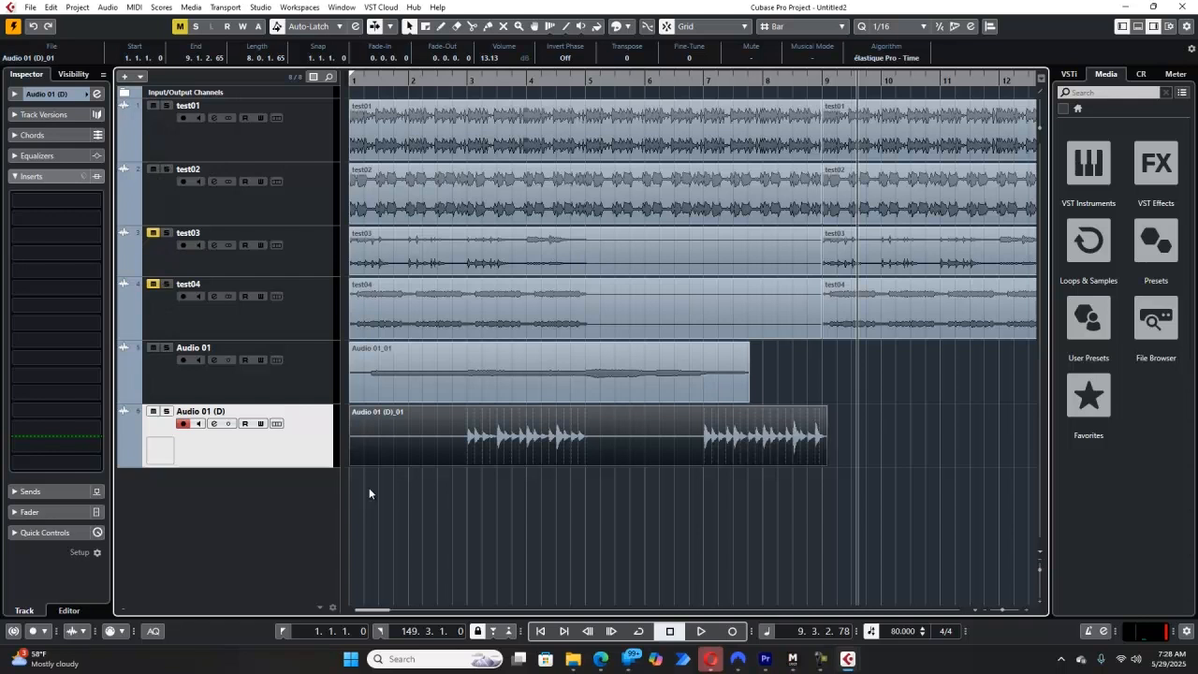
# Start an audio mixdown export of the Stereo Out channel and name the file test 34
pyautogui.click(30, 6)
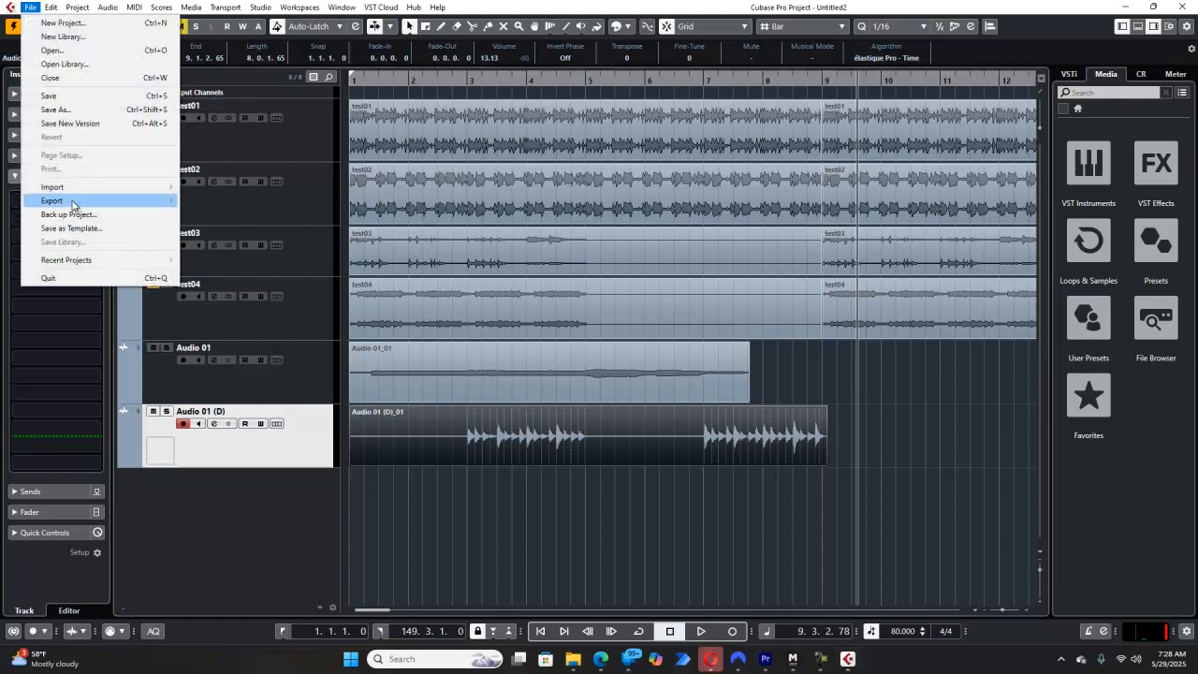
pyautogui.moveTo(74, 205)
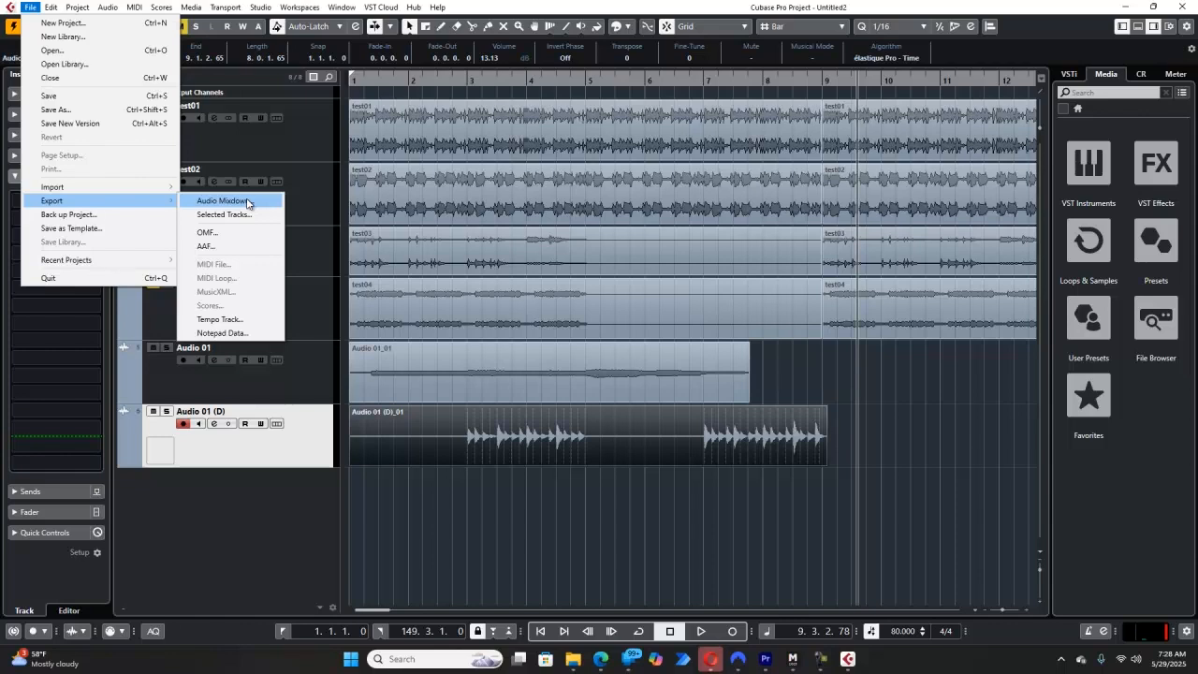
pyautogui.click(247, 201)
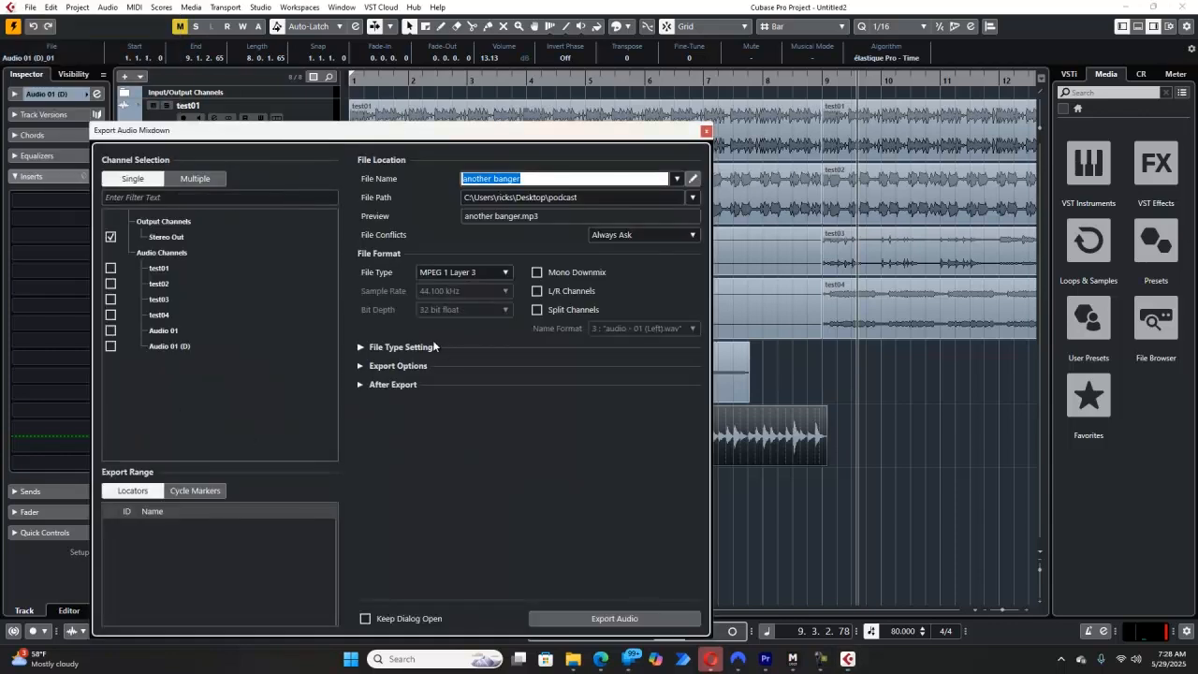
pyautogui.click(520, 180)
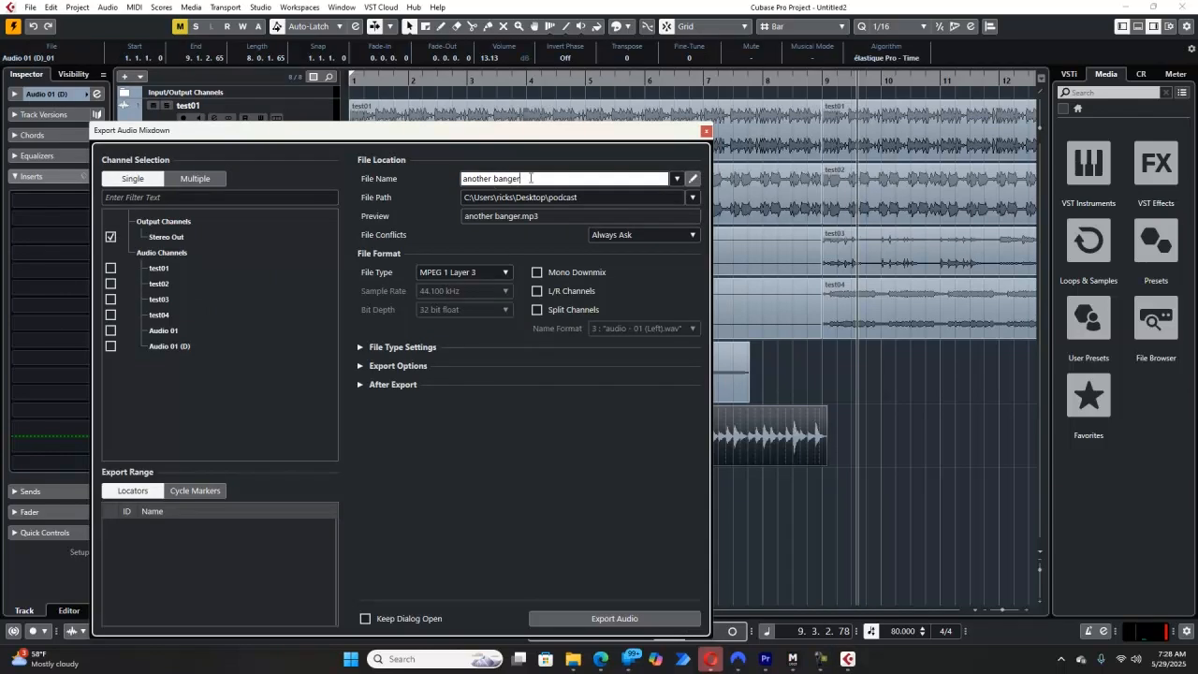
pyautogui.moveTo(530, 177); pyautogui.dragTo(405, 178)
pyautogui.write('test 34')
# Set the export location to the Desktop and export the audio mixdown
pyautogui.click(607, 199)
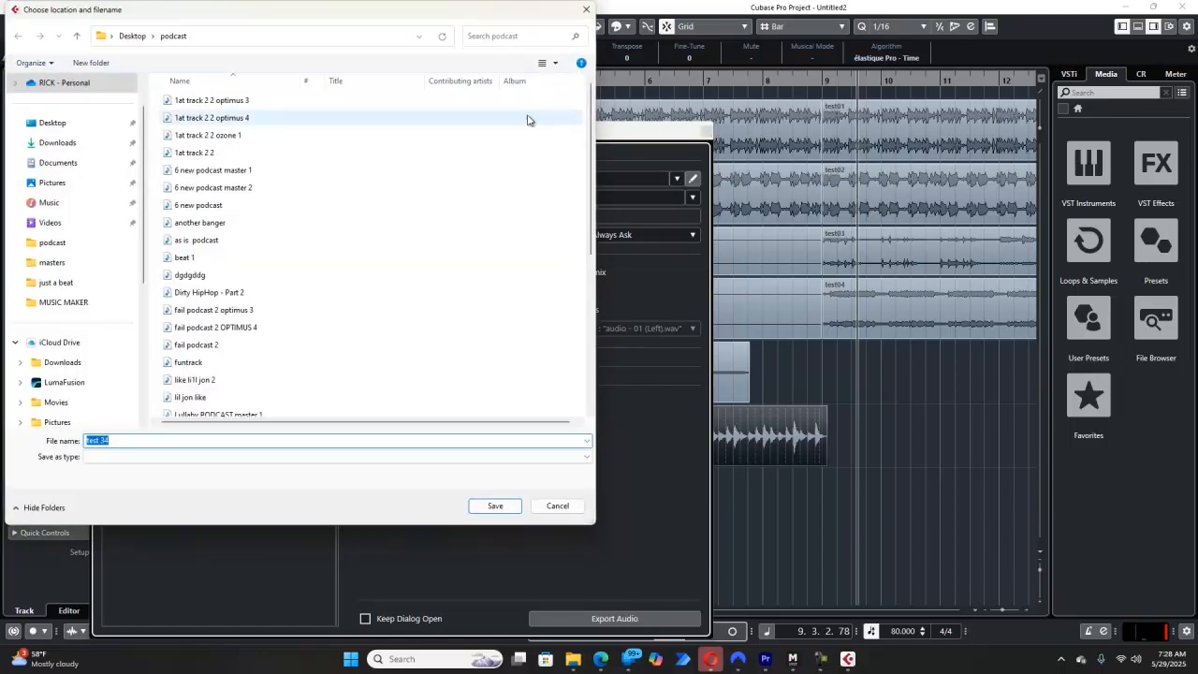
pyautogui.click(47, 122)
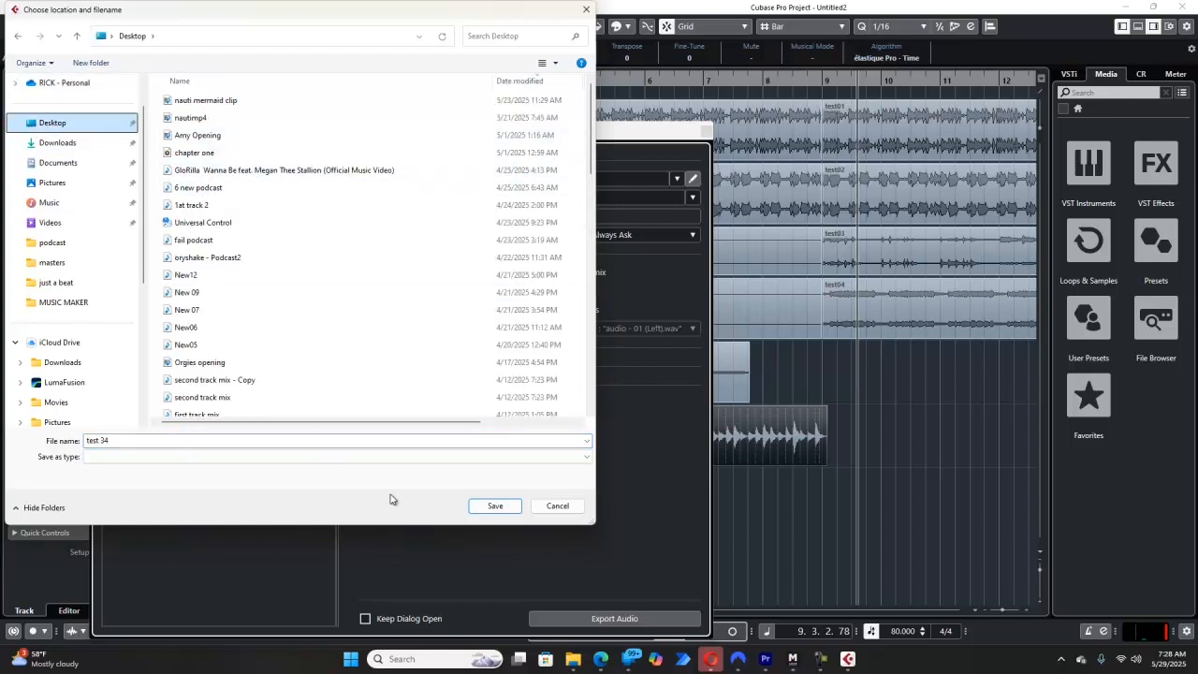
pyautogui.click(499, 512)
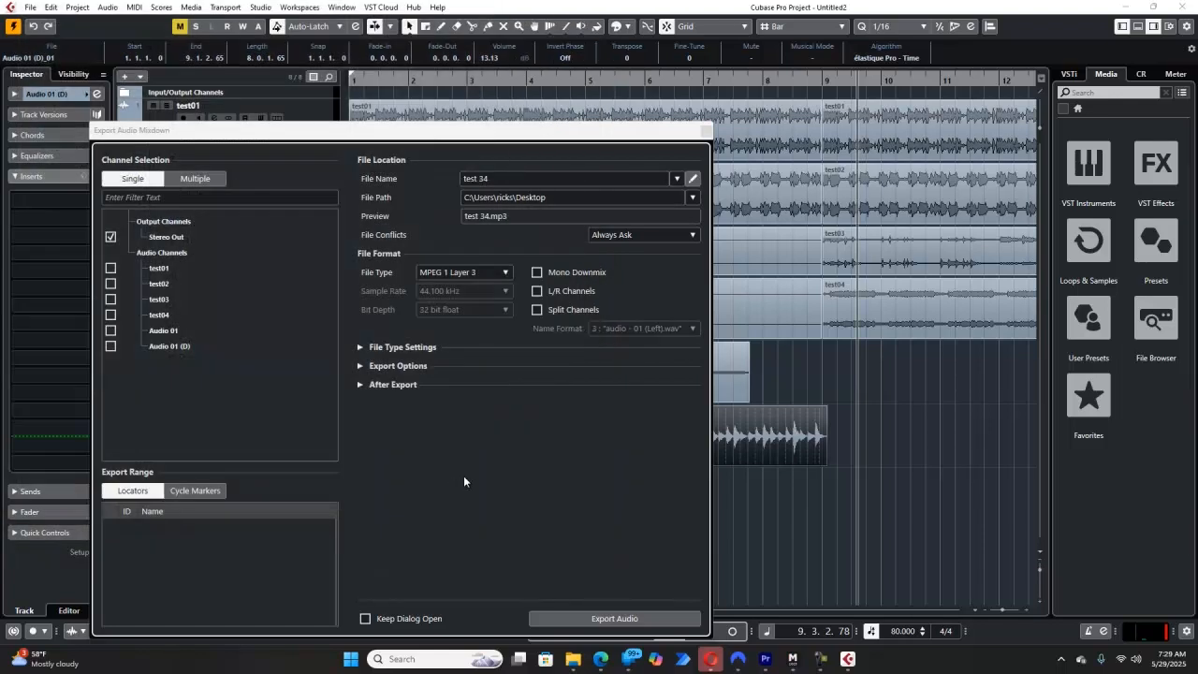
pyautogui.click(614, 619)
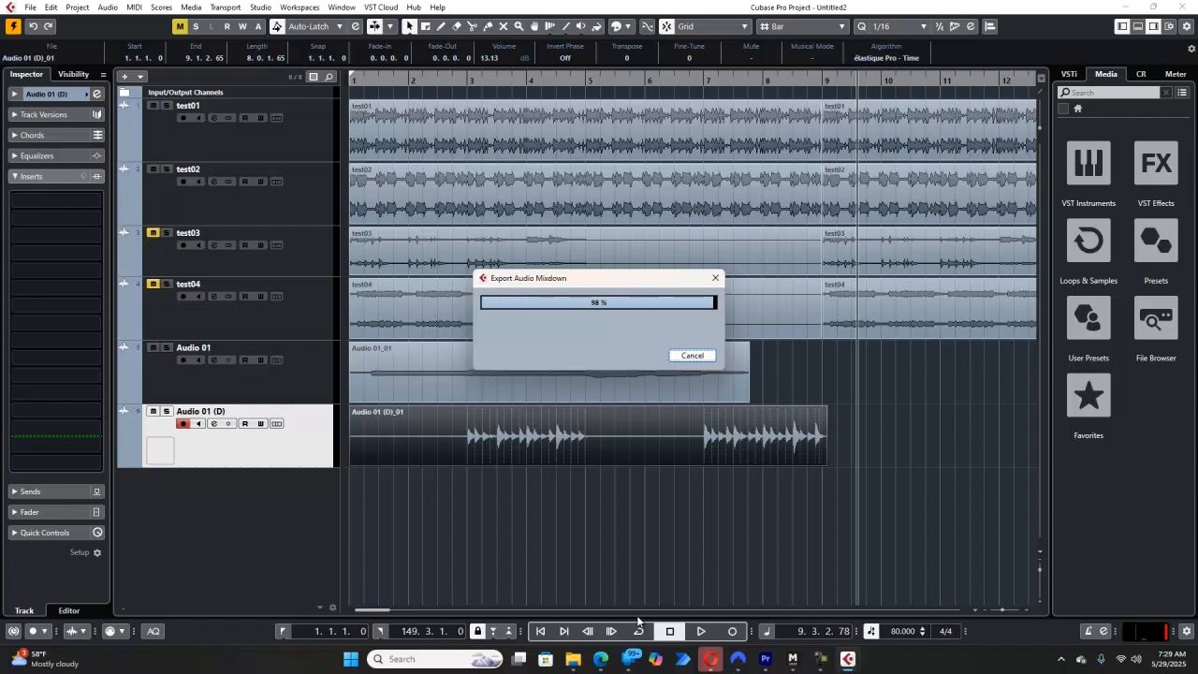
# Minimize the Cubase windows, launch Audacity, skip the crash recovery, and dismiss the incompatible-plugins and welcome dialogs
pyautogui.click(1128, 9)
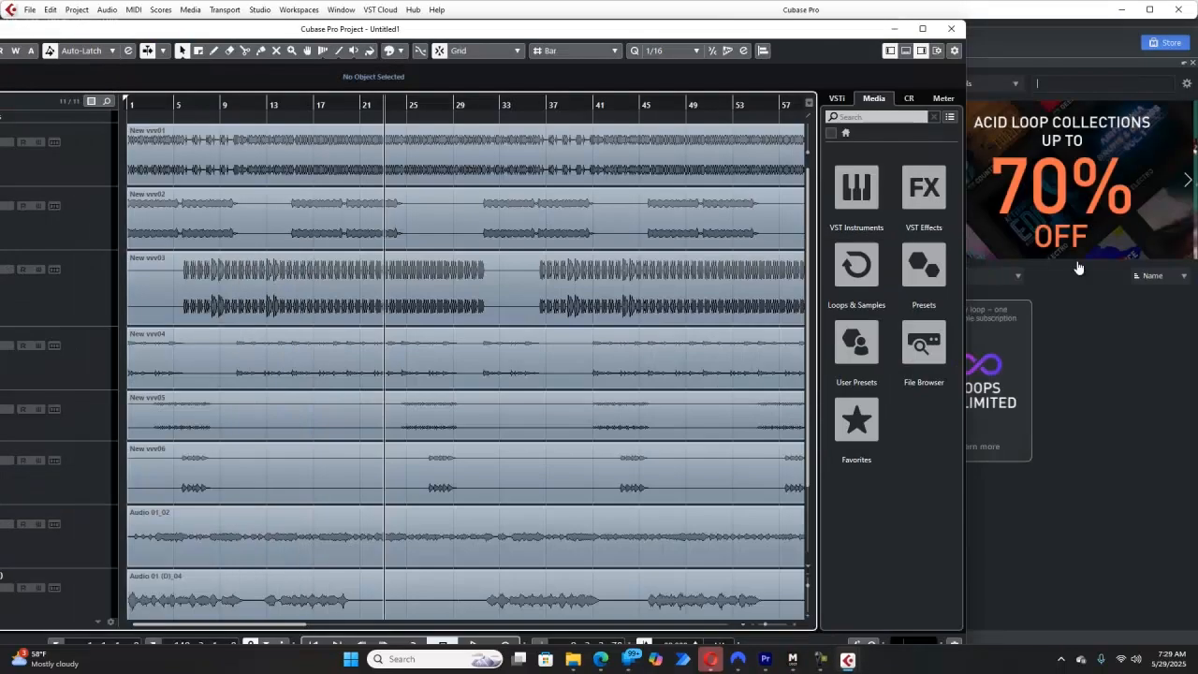
pyautogui.click(900, 30)
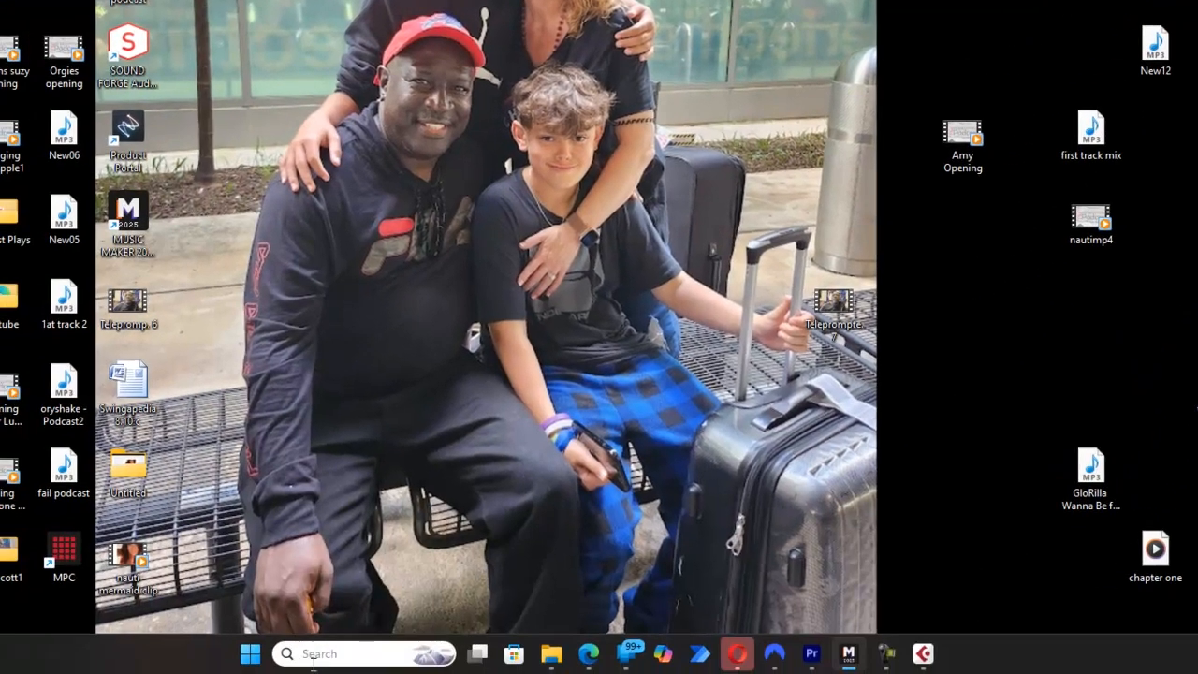
pyautogui.click(313, 660)
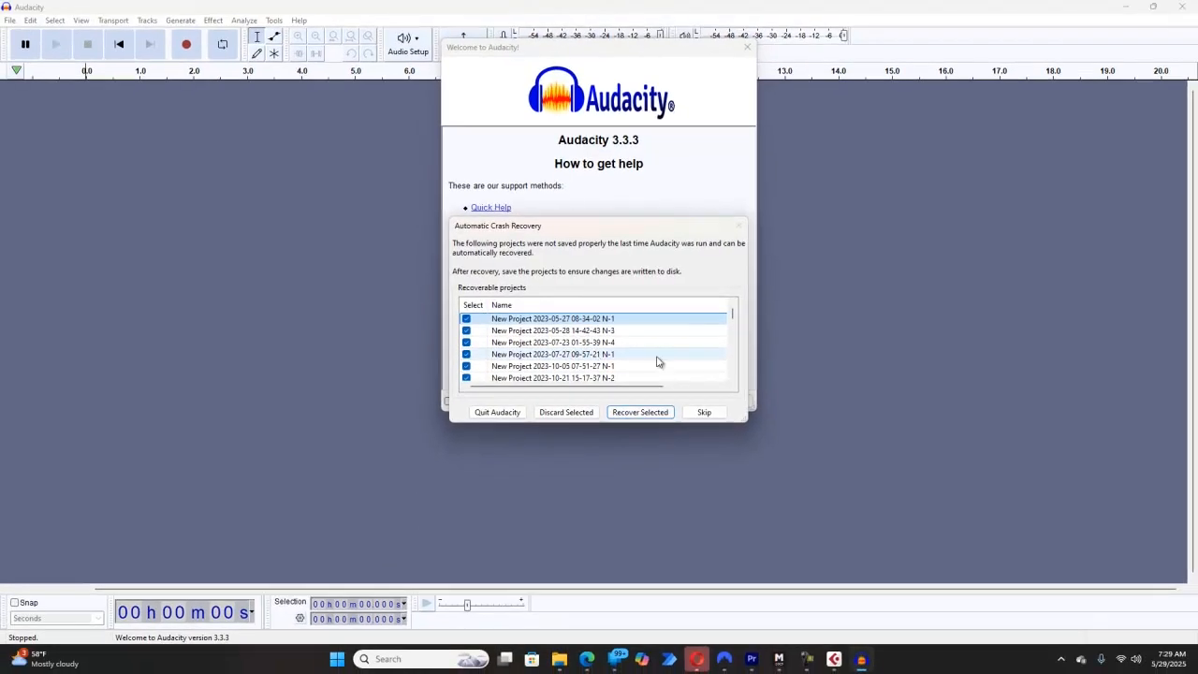
pyautogui.click(705, 412)
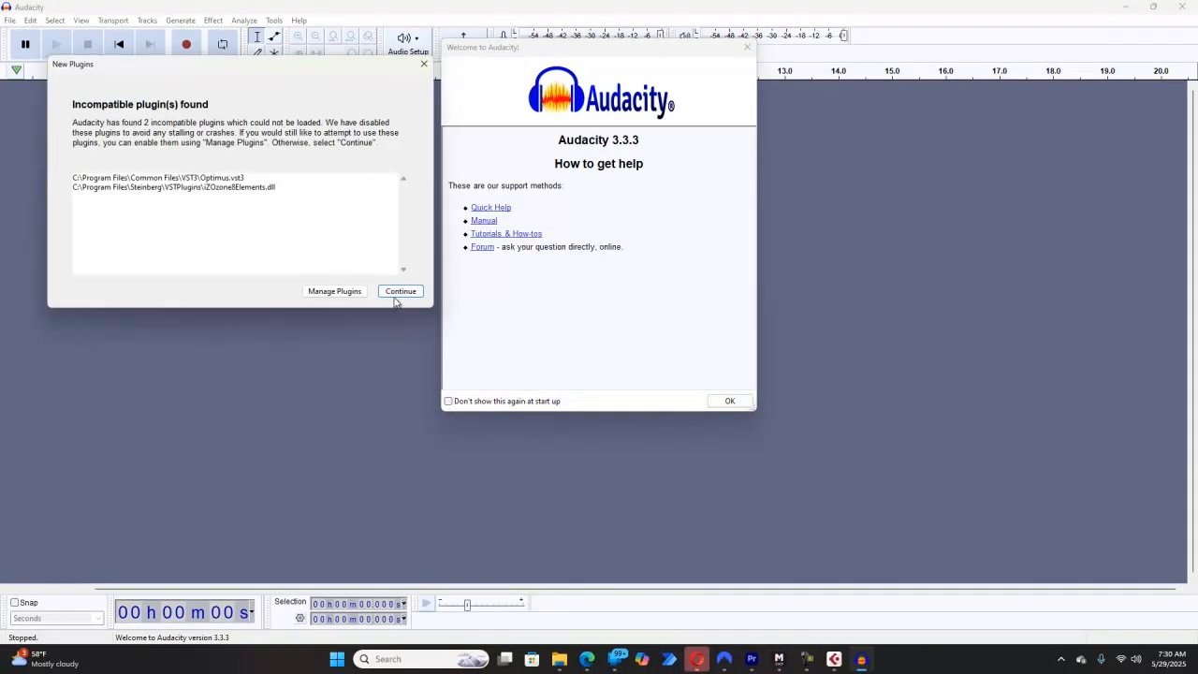
pyautogui.click(424, 66)
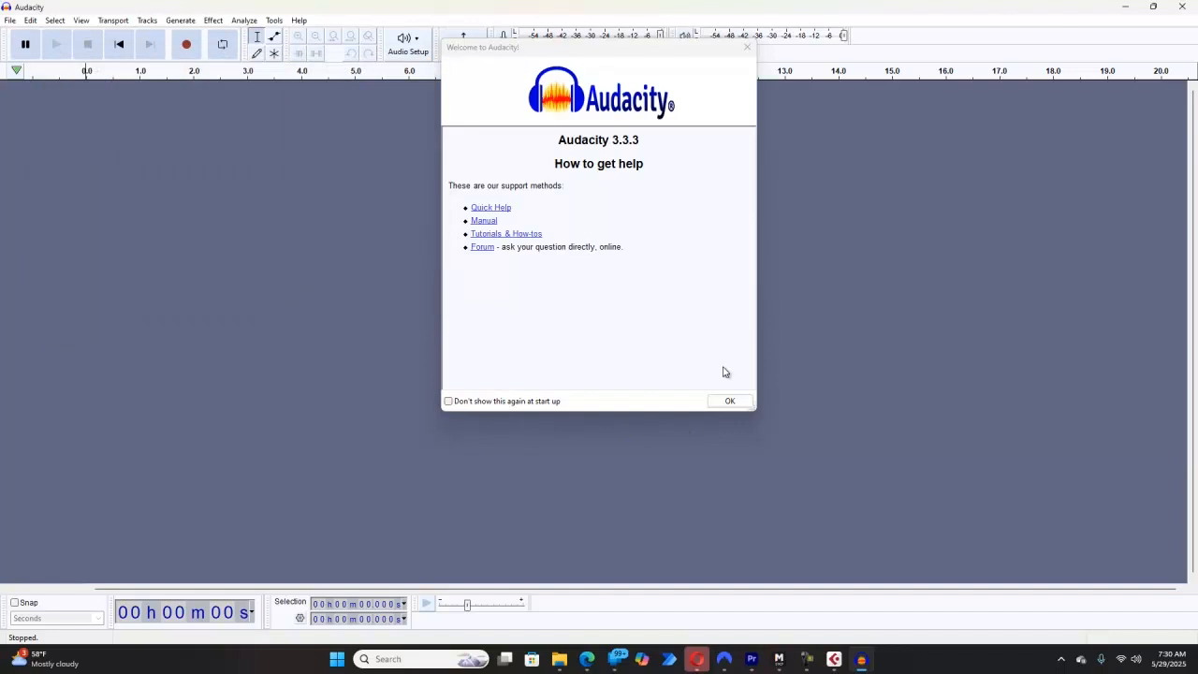
pyautogui.click(733, 402)
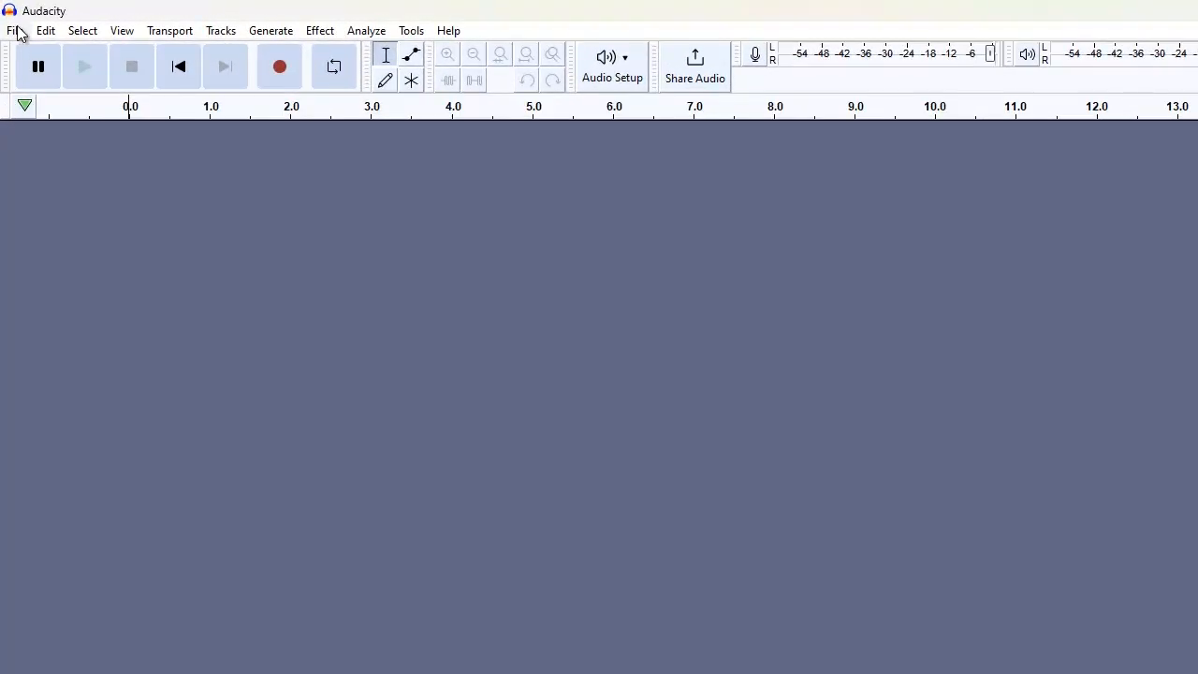
# Start opening an audio file and look through the Documents folder for the exported mixdown
pyautogui.click(19, 32)
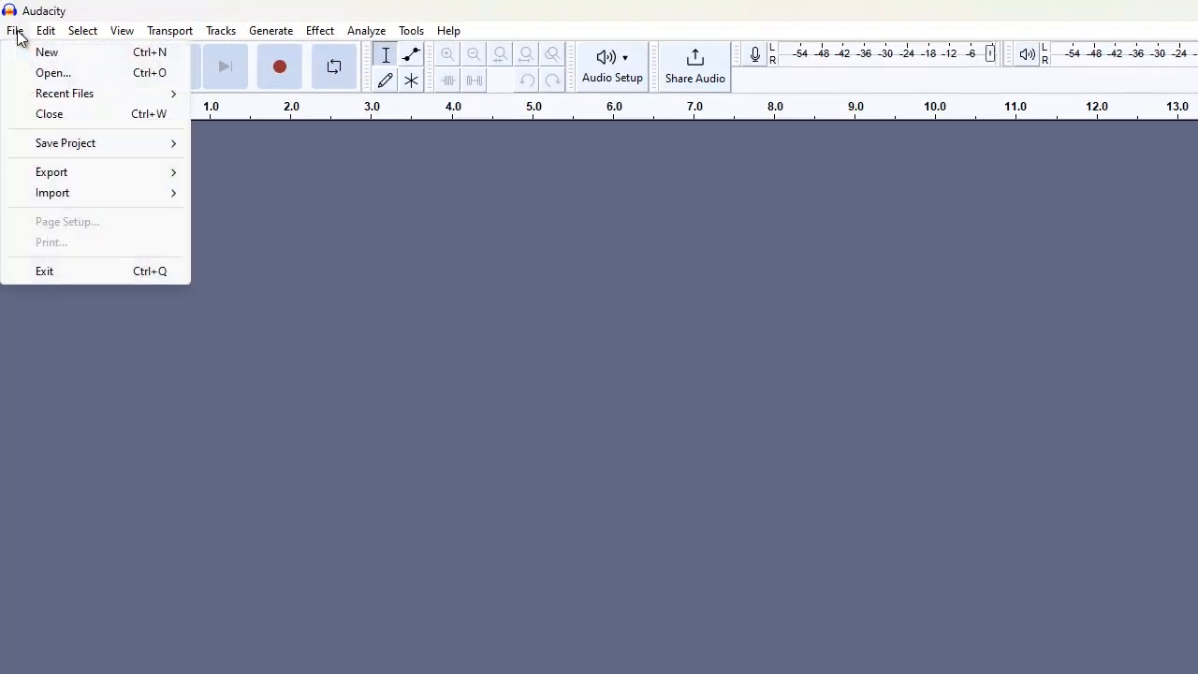
pyautogui.click(55, 74)
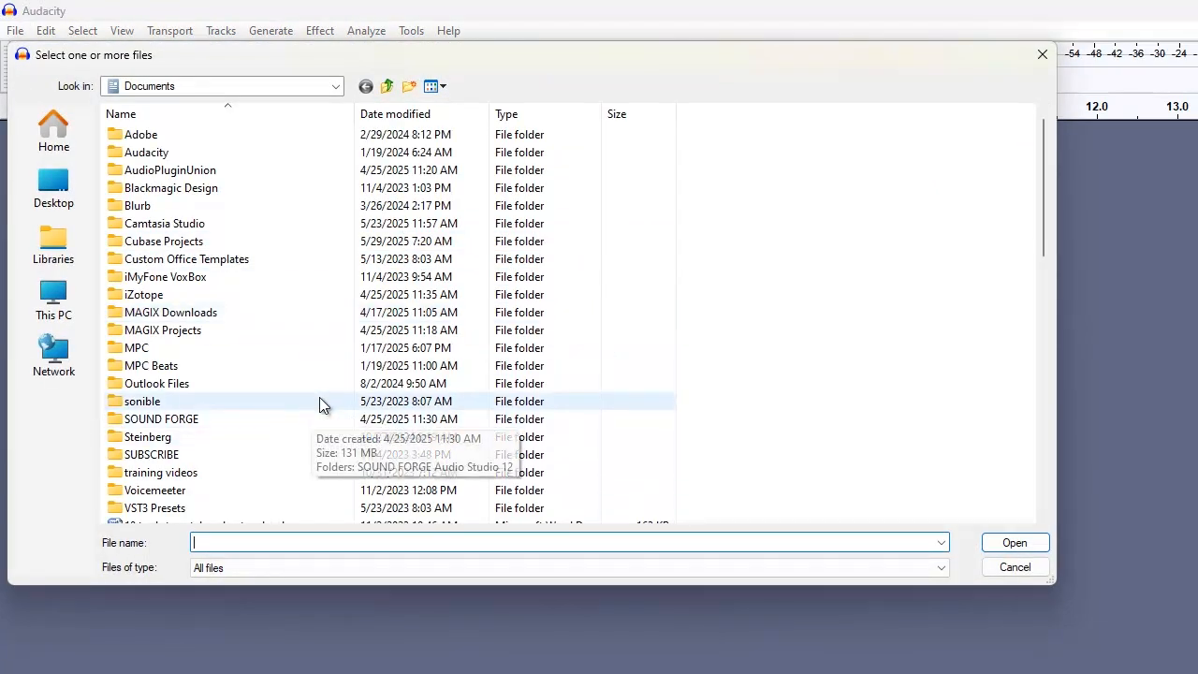
pyautogui.scroll(-3, 325, 393)
pyautogui.scroll(-4, 326, 393)
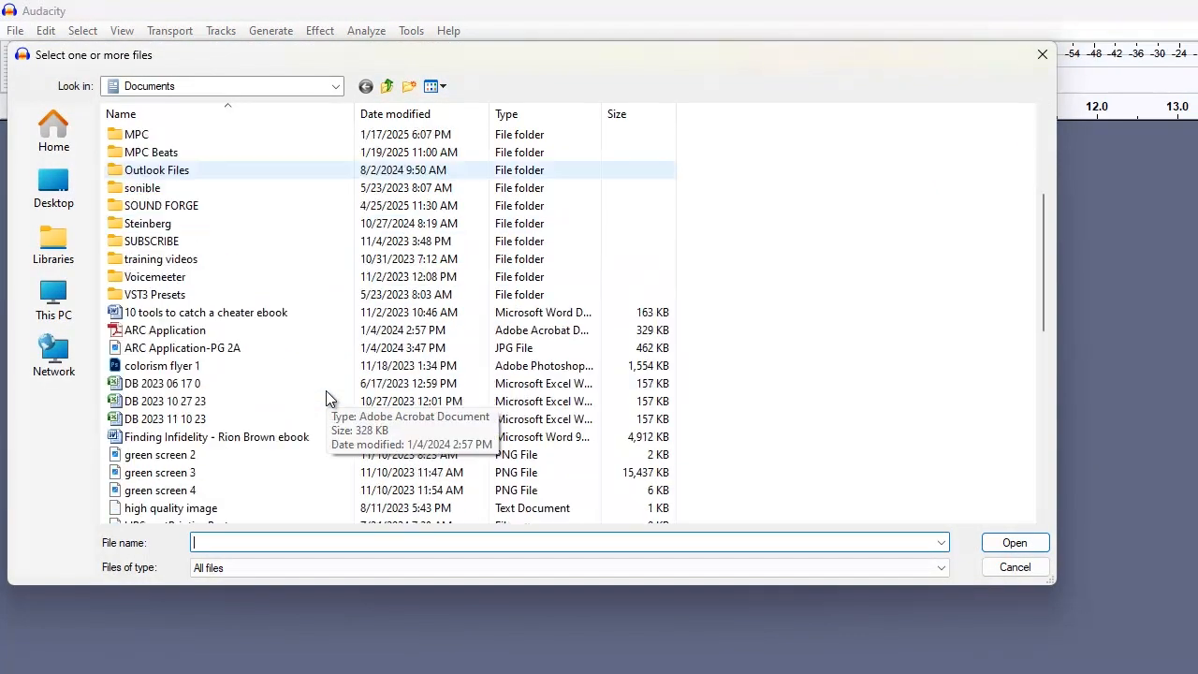
pyautogui.scroll(-2, 326, 391)
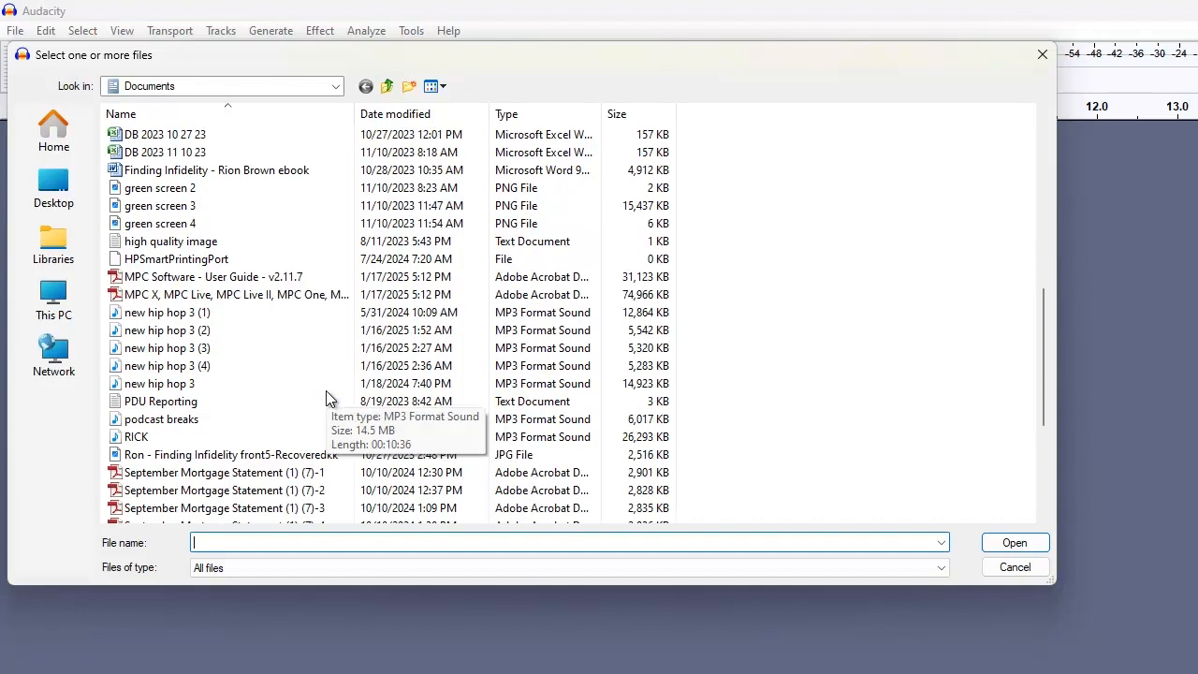
pyautogui.scroll(-3, 326, 390)
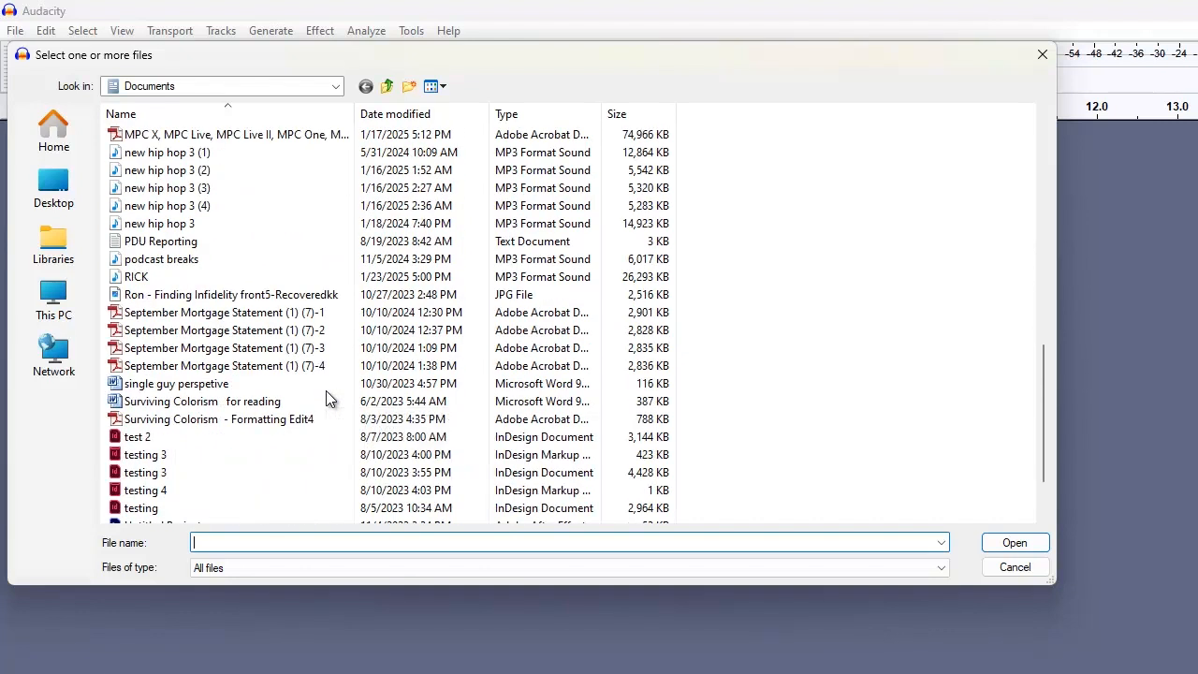
pyautogui.scroll(7, 326, 390)
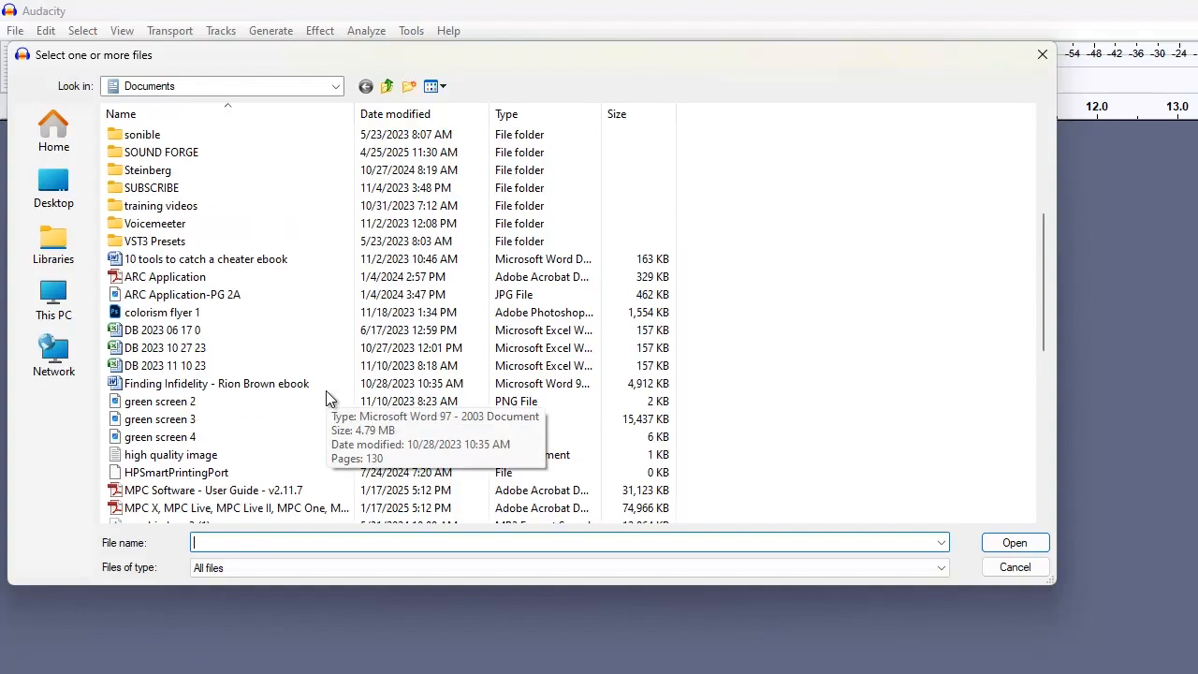
pyautogui.scroll(3, 325, 390)
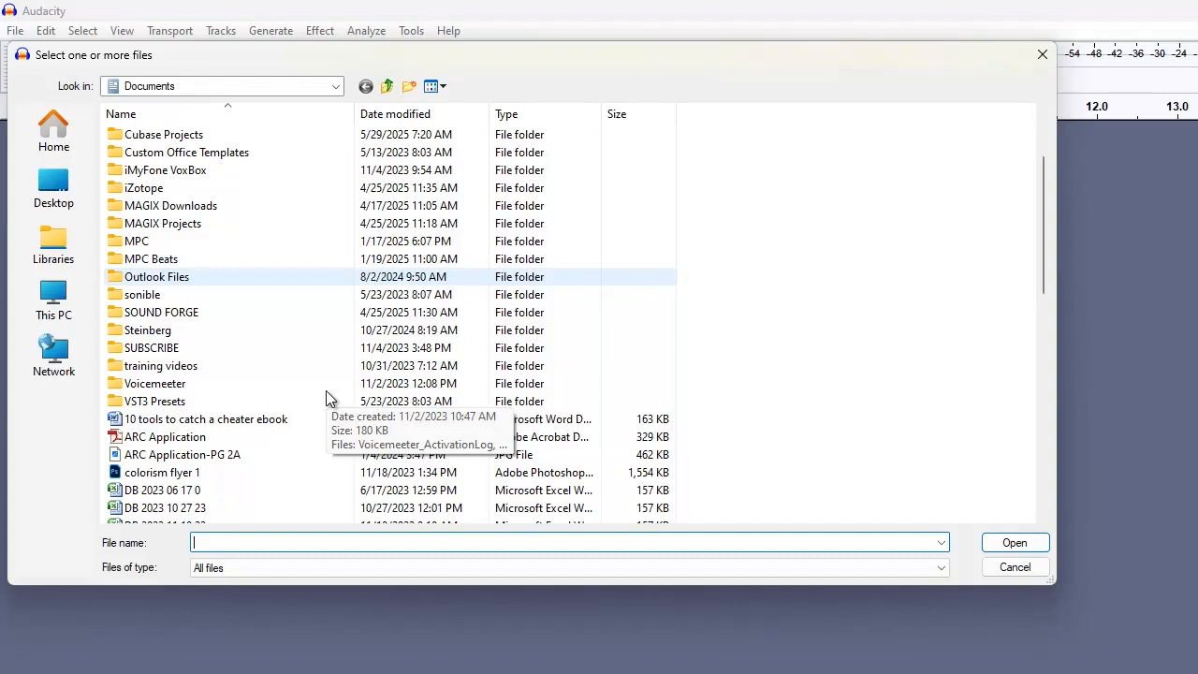
pyautogui.scroll(2, 325, 390)
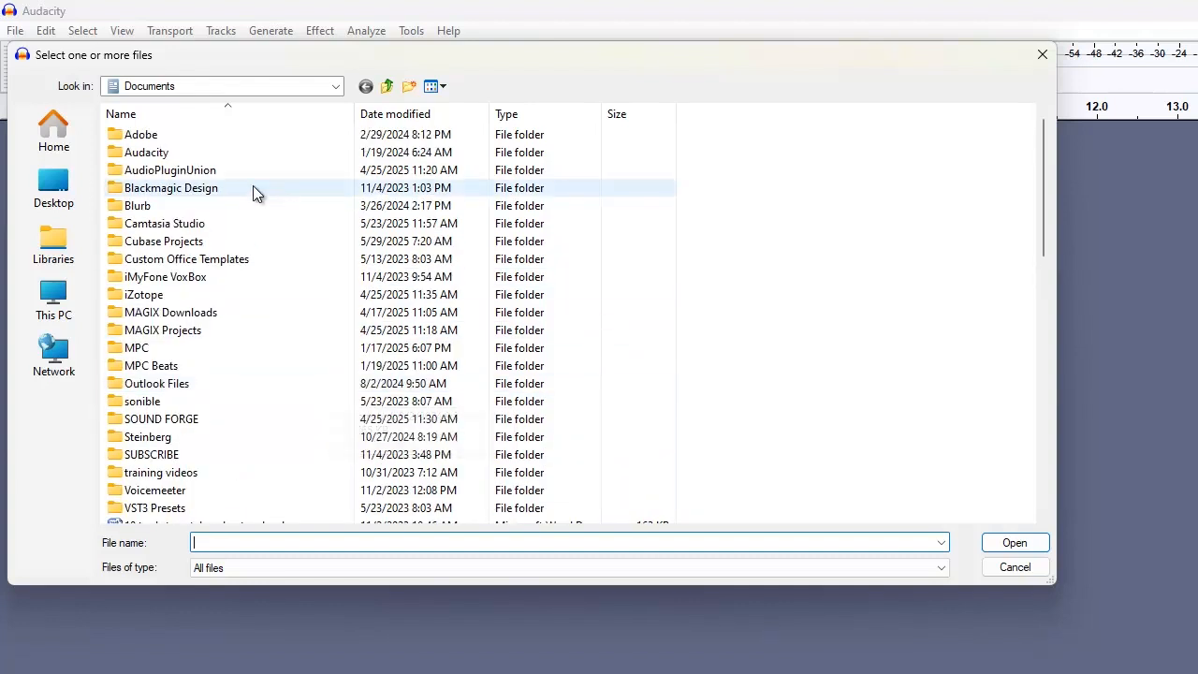
# Switch the file dialog to the Desktop folder and open the test 34 MP3
pyautogui.click(53, 299)
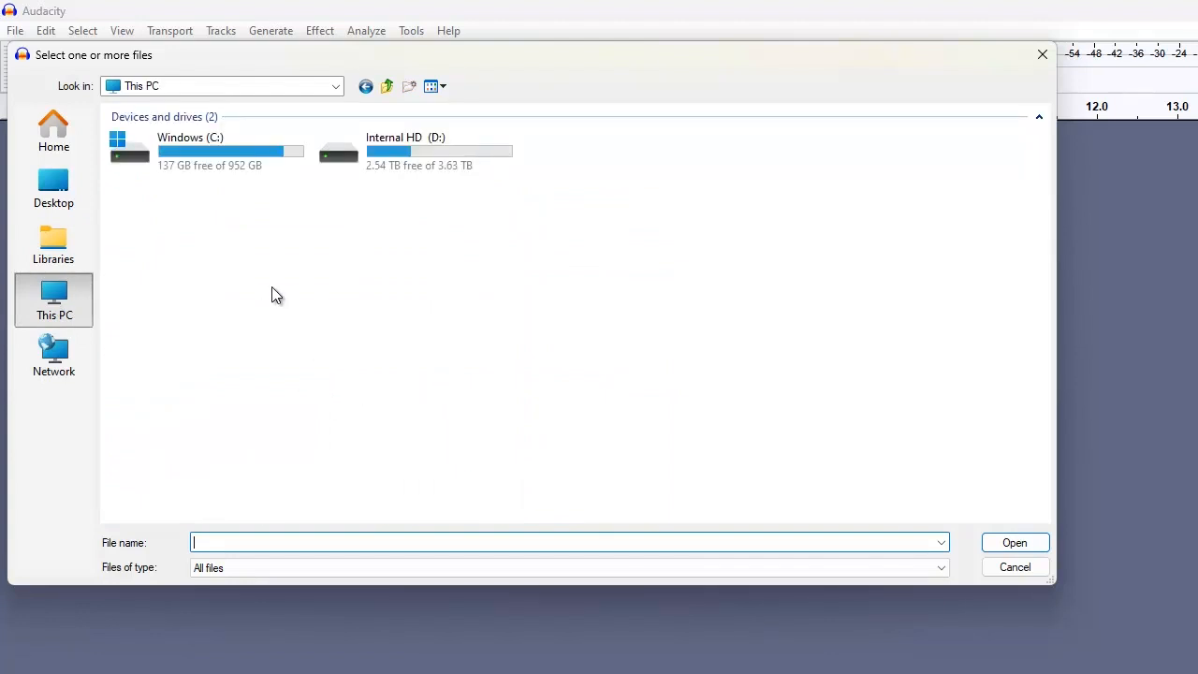
pyautogui.click(54, 188)
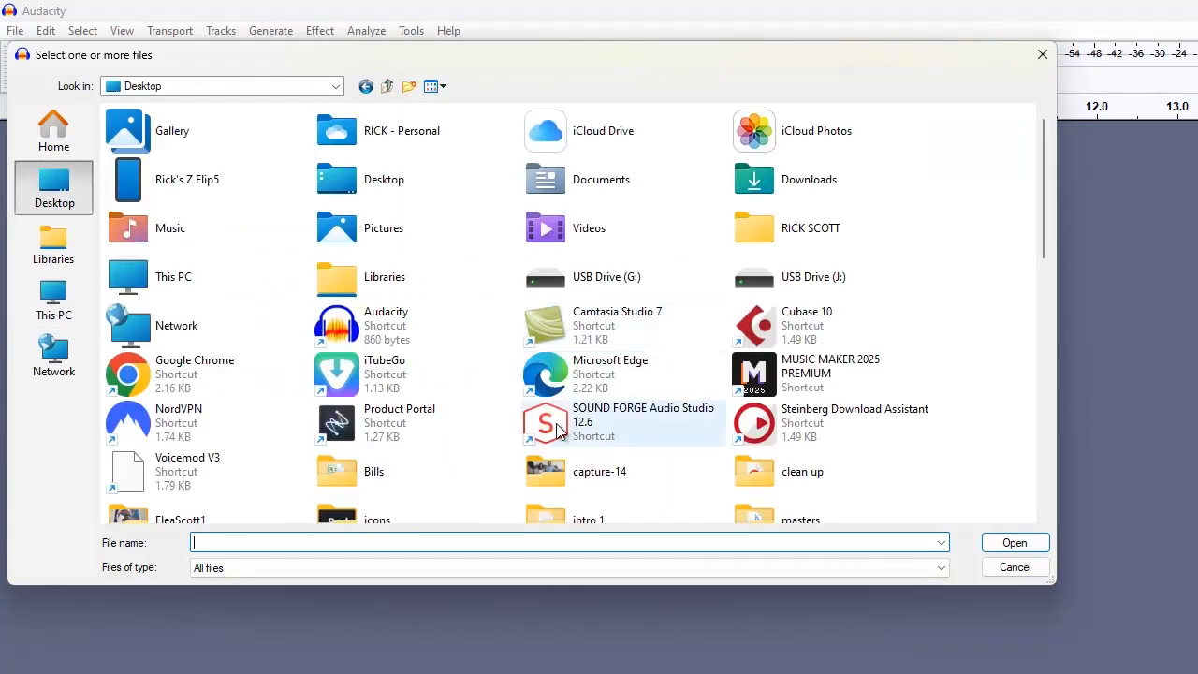
pyautogui.moveTo(1046, 234); pyautogui.dragTo(1054, 442)
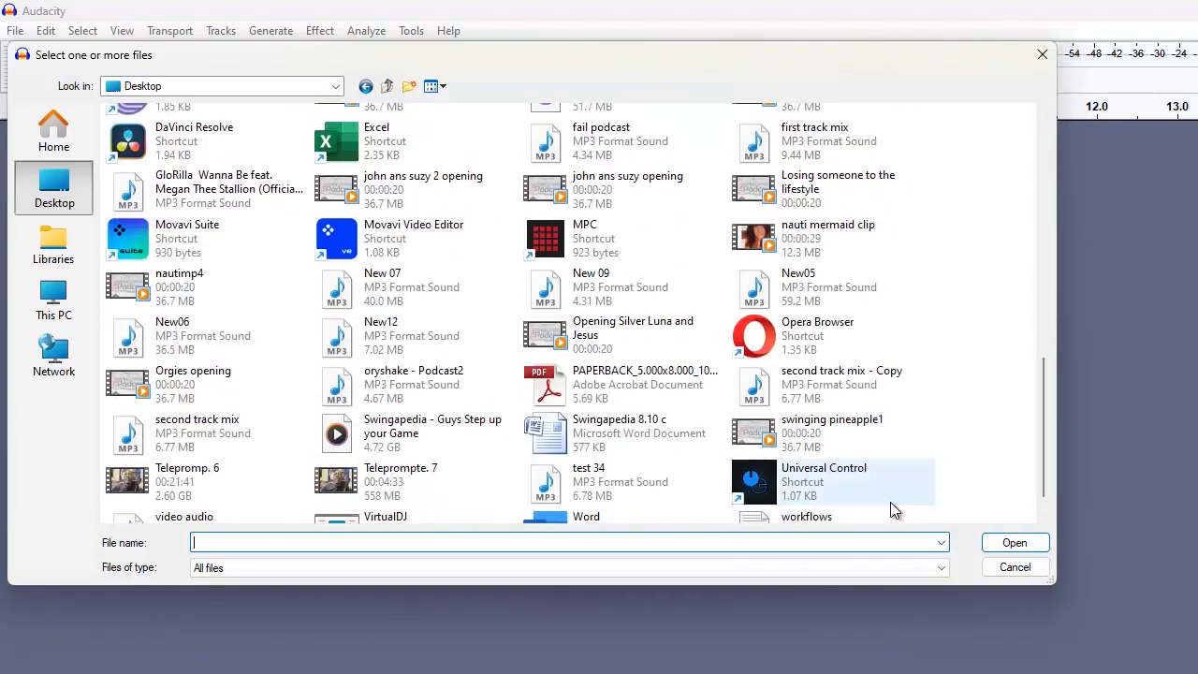
pyautogui.scroll(3, 908, 404)
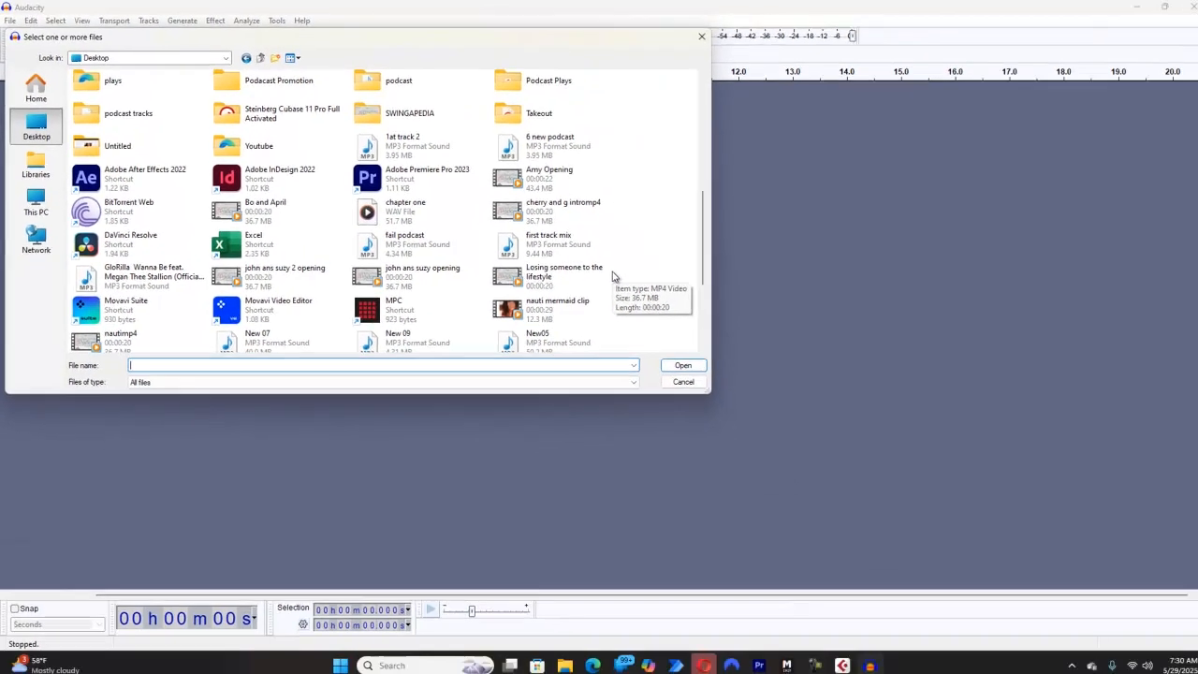
pyautogui.scroll(-3, 910, 410)
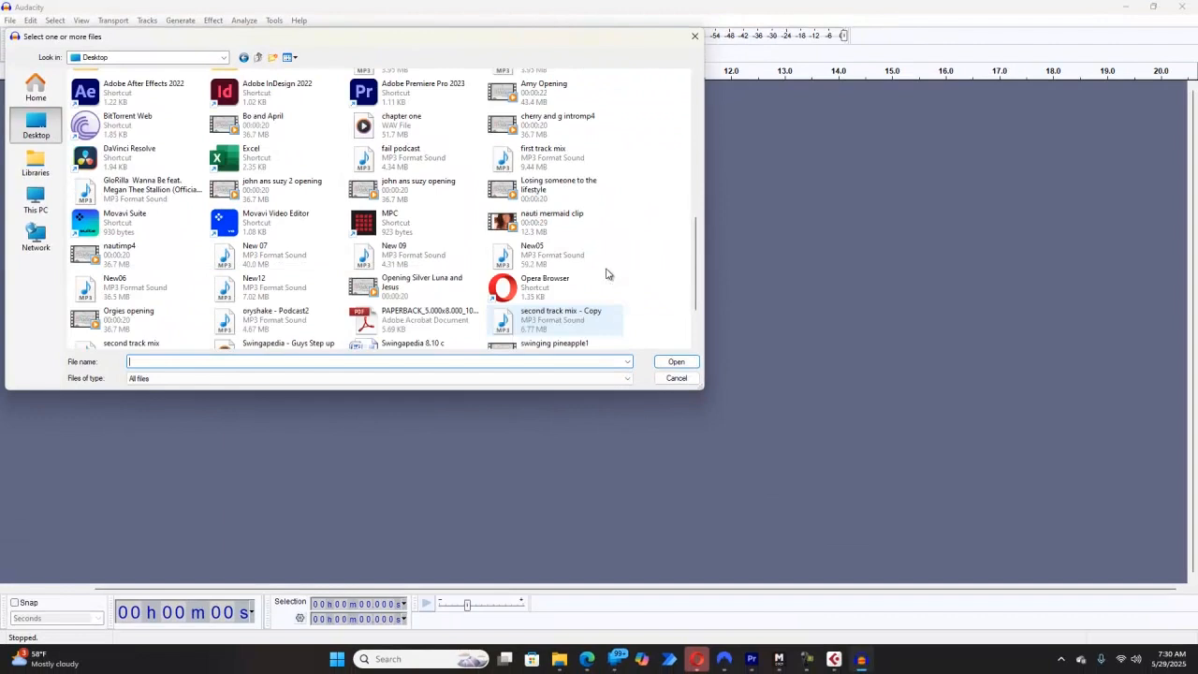
pyautogui.scroll(-3, 607, 274)
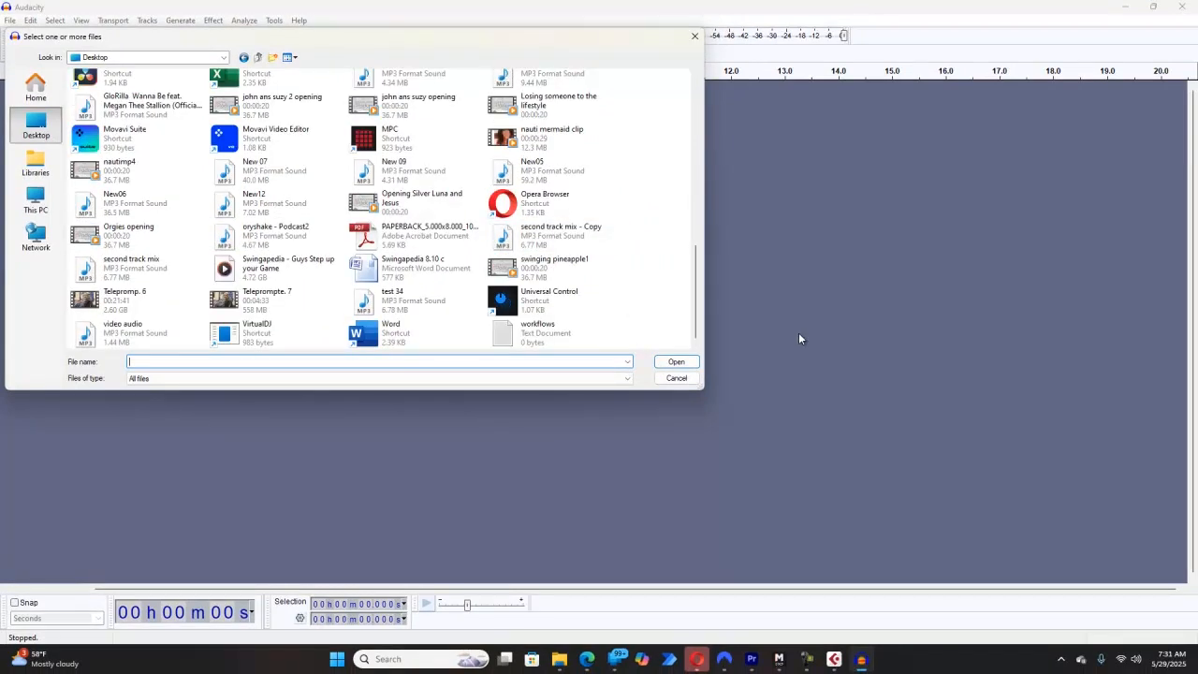
pyautogui.doubleClick(409, 302)
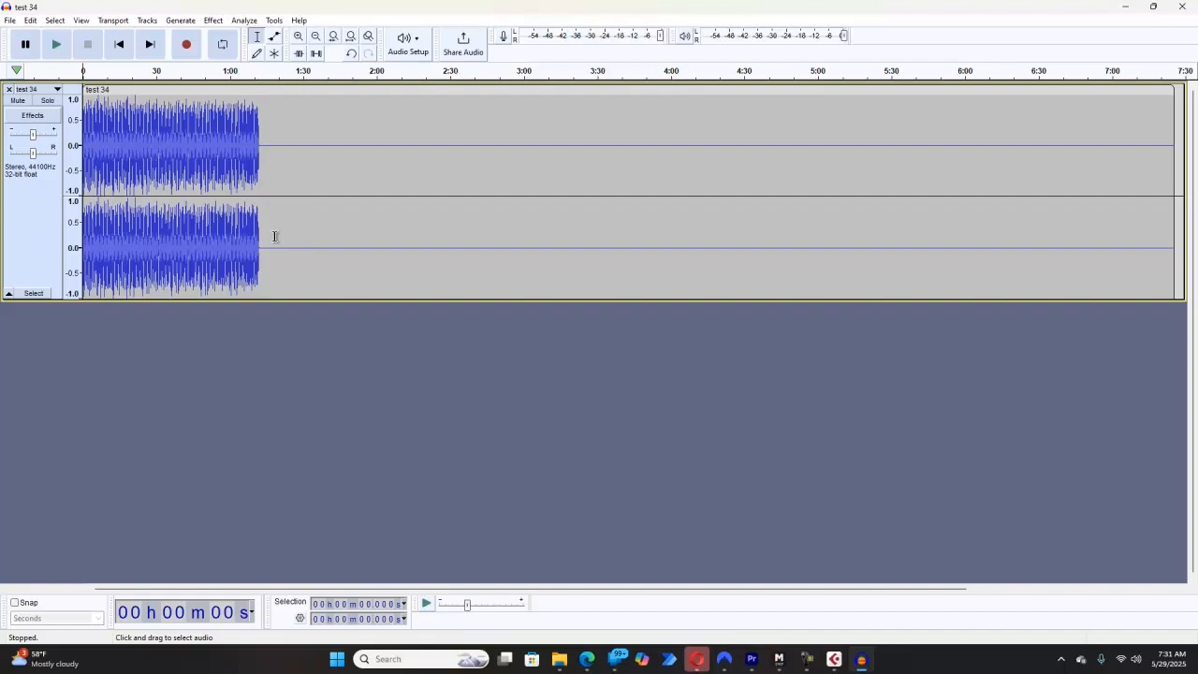
# Select the music from the start to about 1:19 and view the iZotope Ozone 11 Elements effect window before closing it
pyautogui.moveTo(275, 206); pyautogui.dragTo(52, 194)
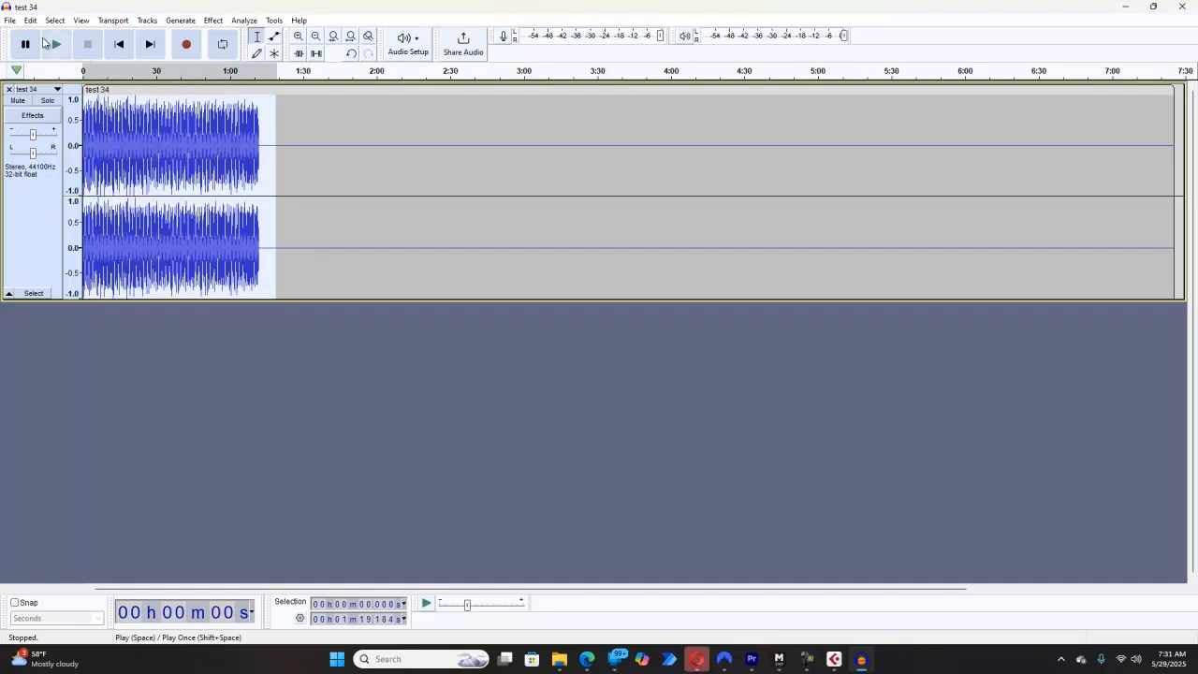
pyautogui.click(216, 21)
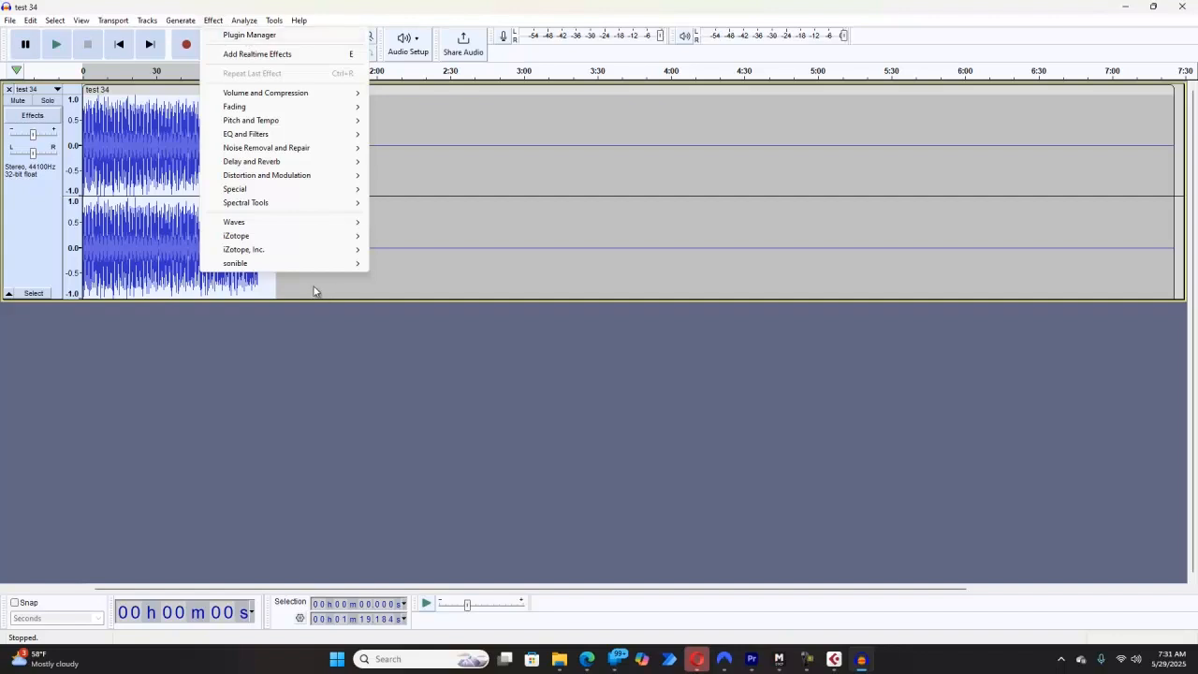
pyautogui.moveTo(269, 121)
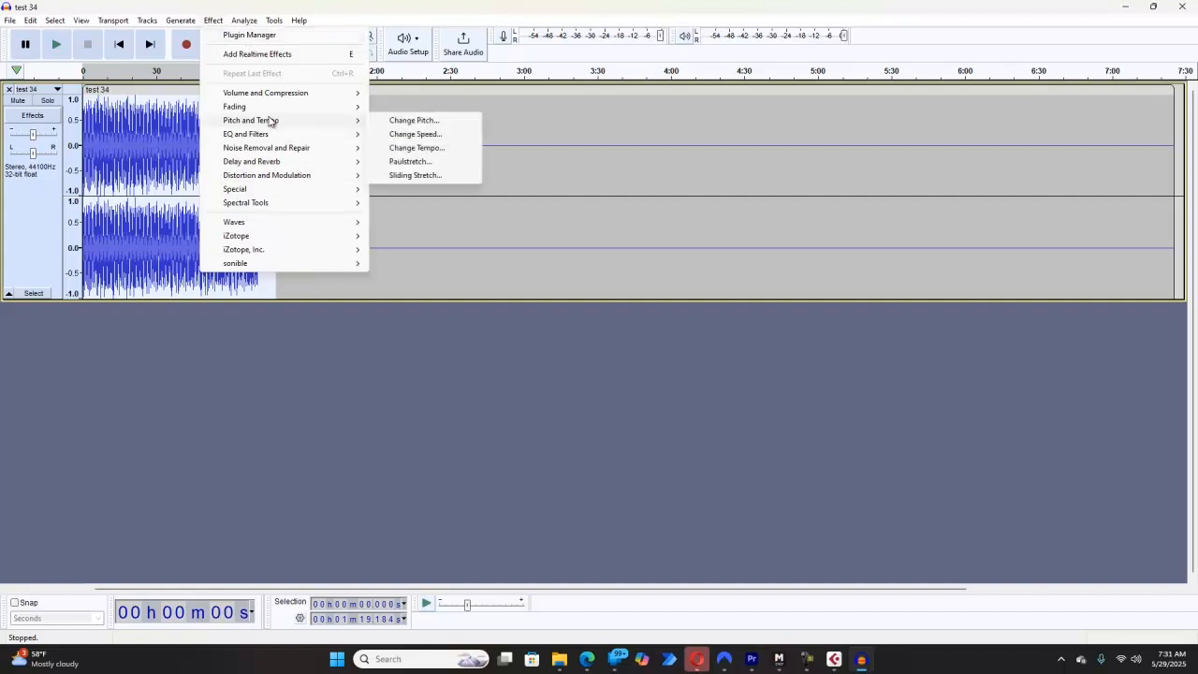
pyautogui.click(245, 26)
pyautogui.click(271, 21)
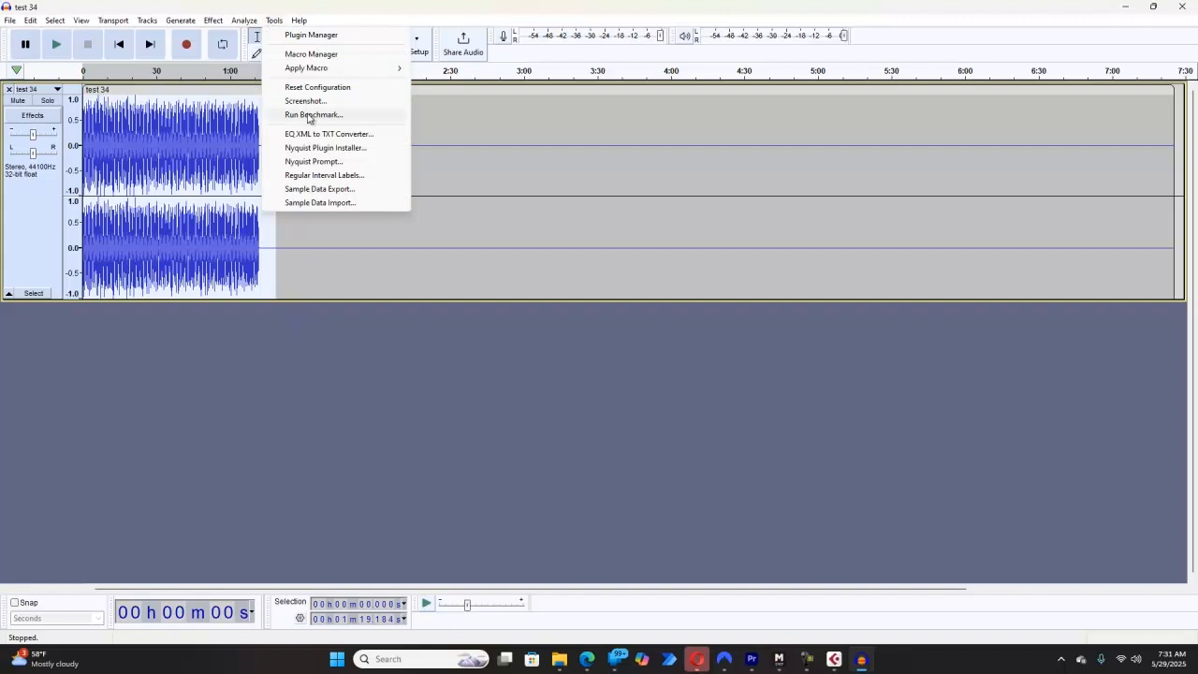
pyautogui.moveTo(243, 25)
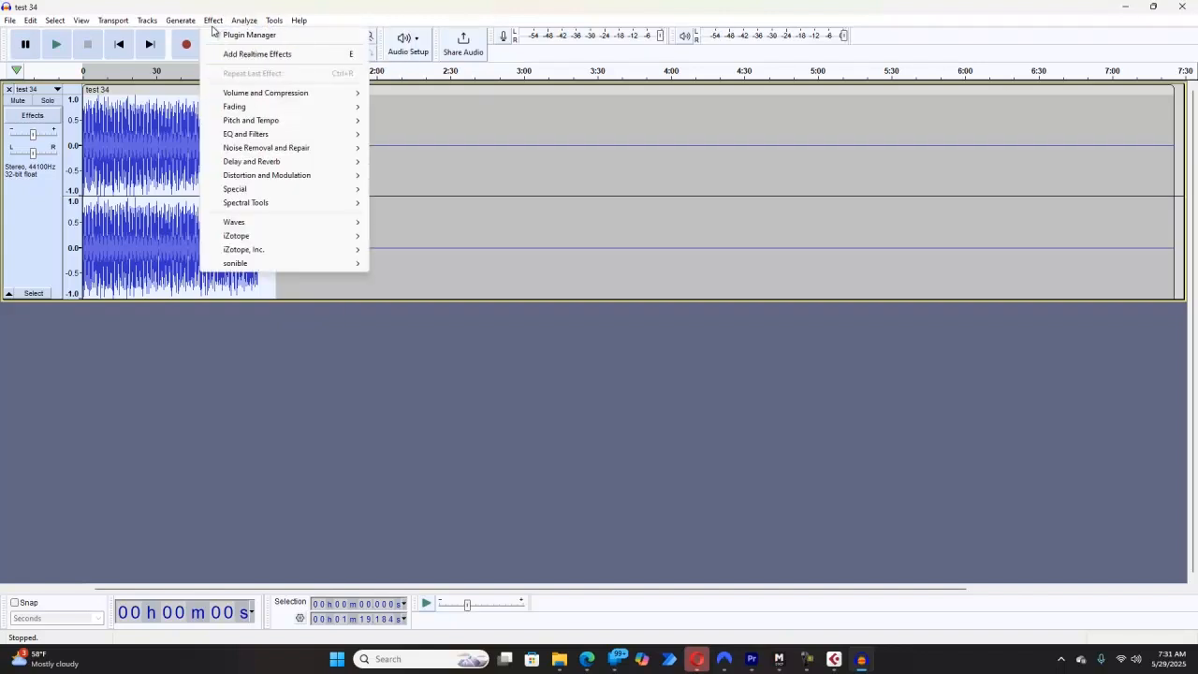
pyautogui.moveTo(260, 226)
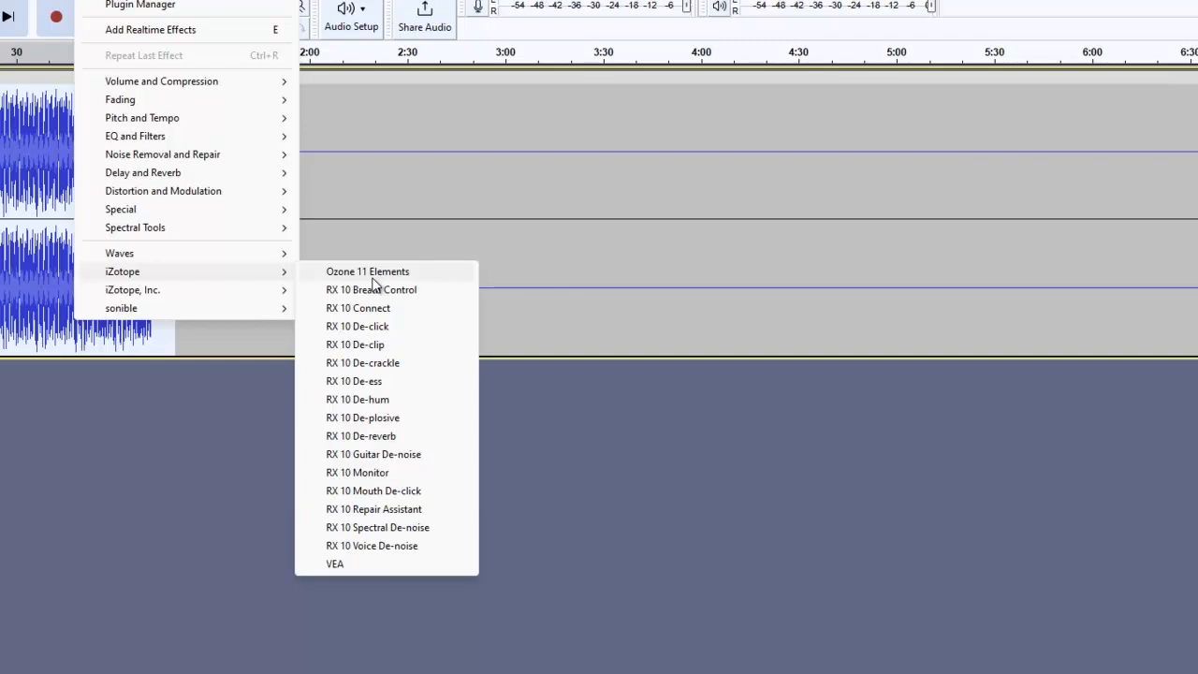
pyautogui.click(372, 277)
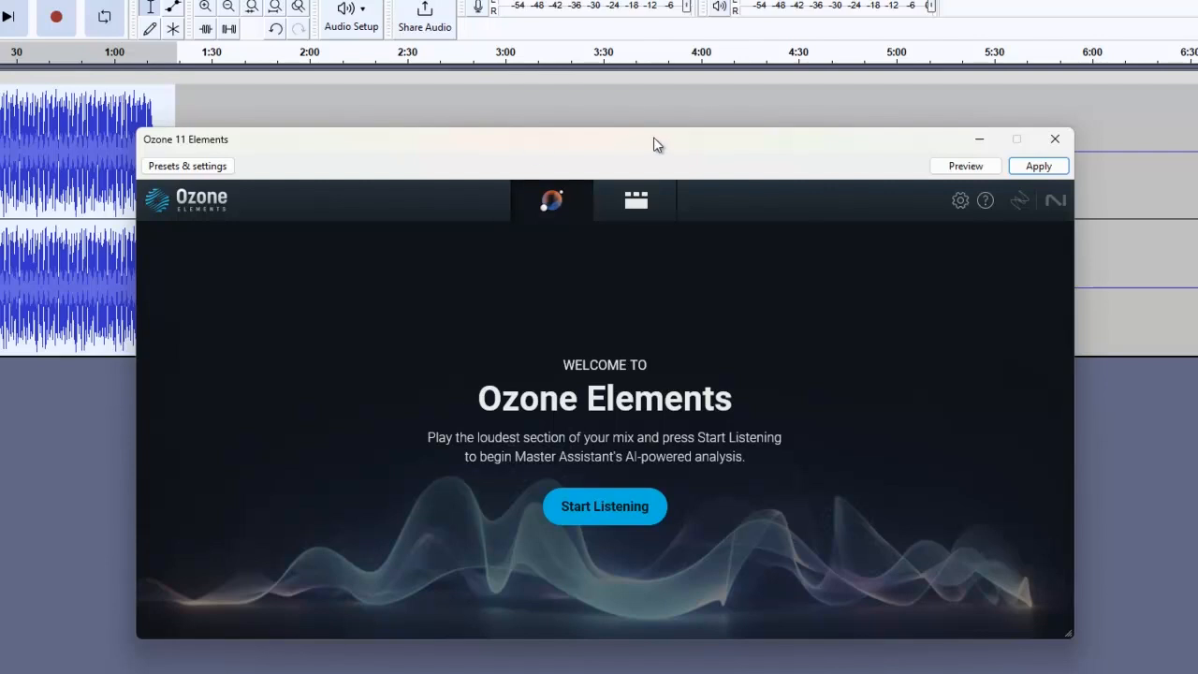
pyautogui.moveTo(327, 139); pyautogui.dragTo(448, 126)
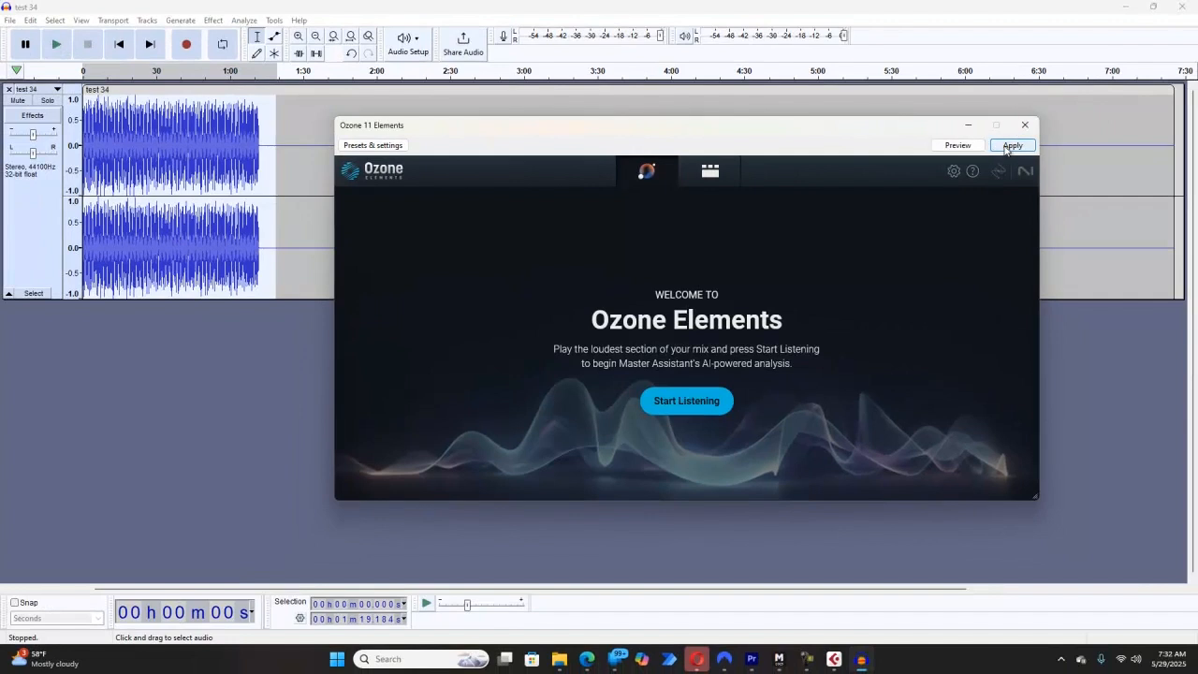
pyautogui.click(1025, 124)
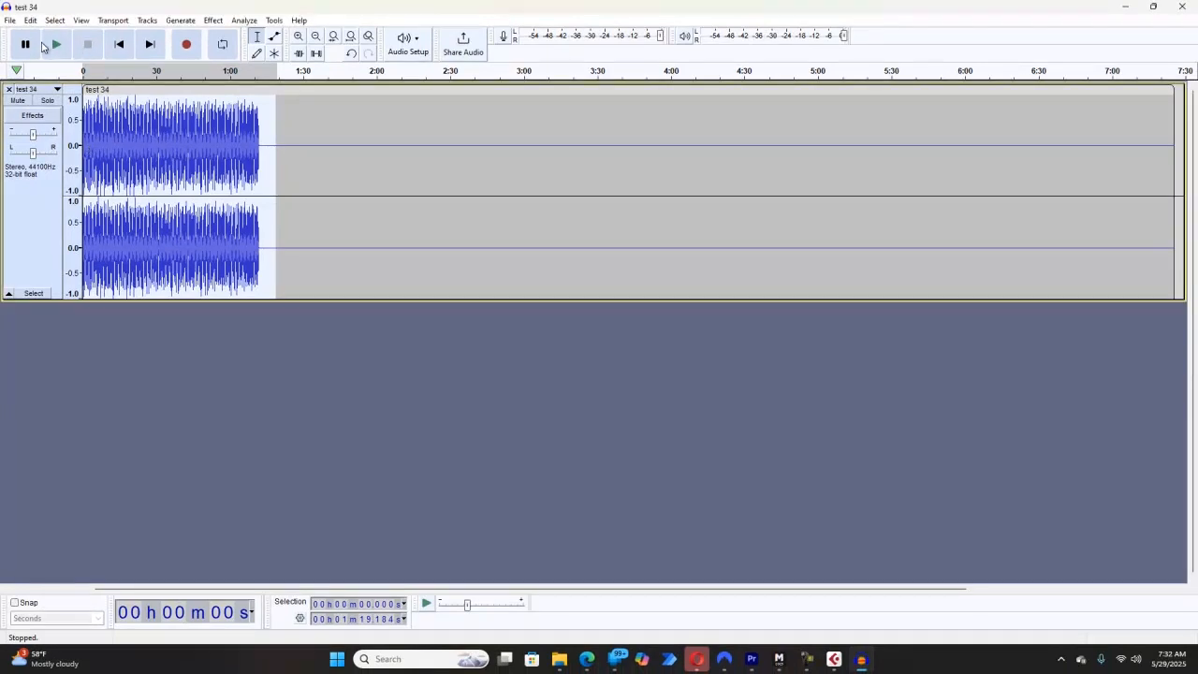
# Play the selected audio from the start, look over the available effects during playback, and stop it
pyautogui.click(56, 44)
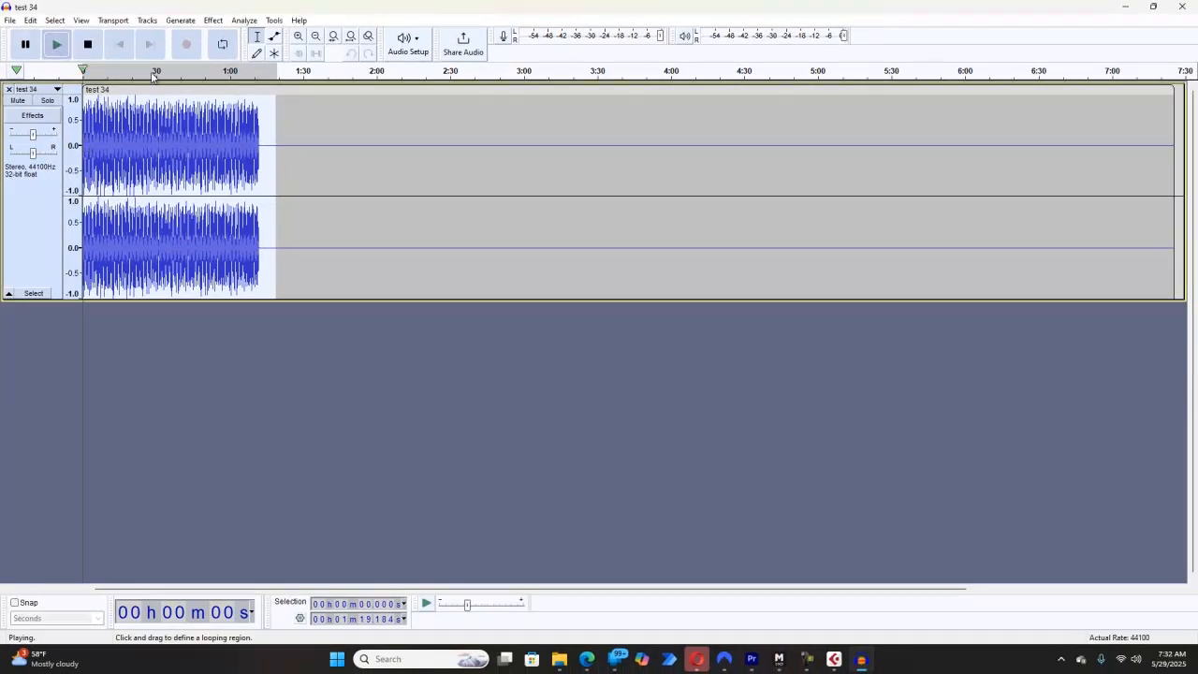
pyautogui.click(249, 21)
pyautogui.moveTo(217, 21)
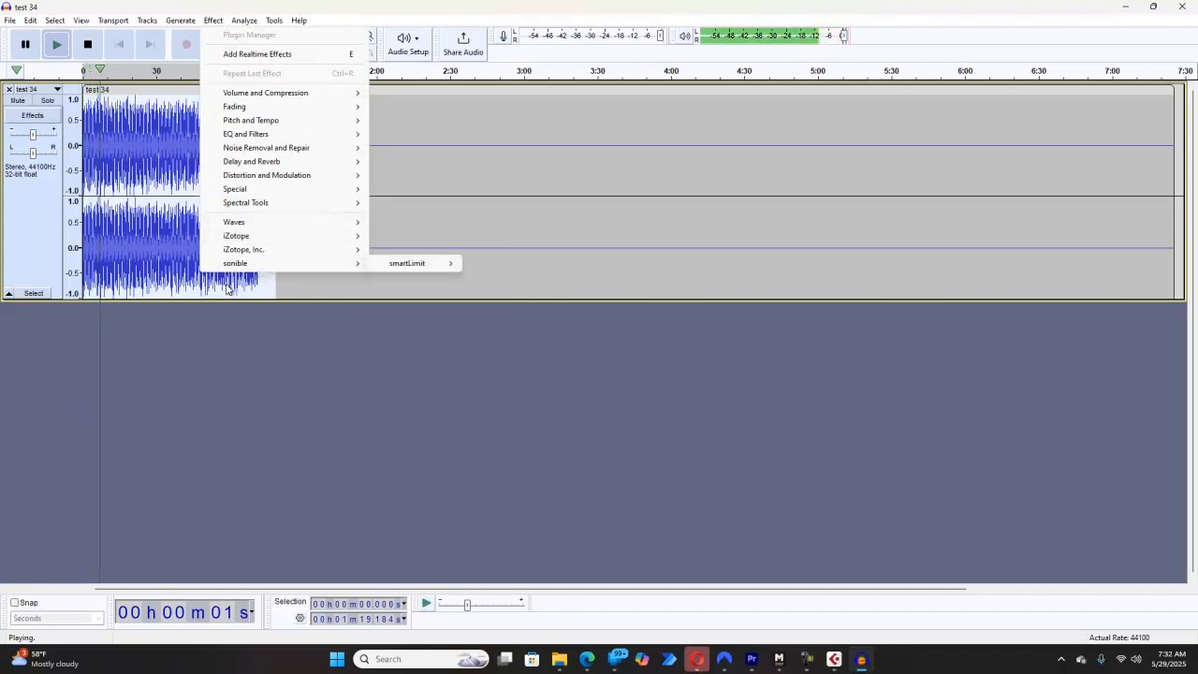
pyautogui.click(171, 243)
pyautogui.press('space')
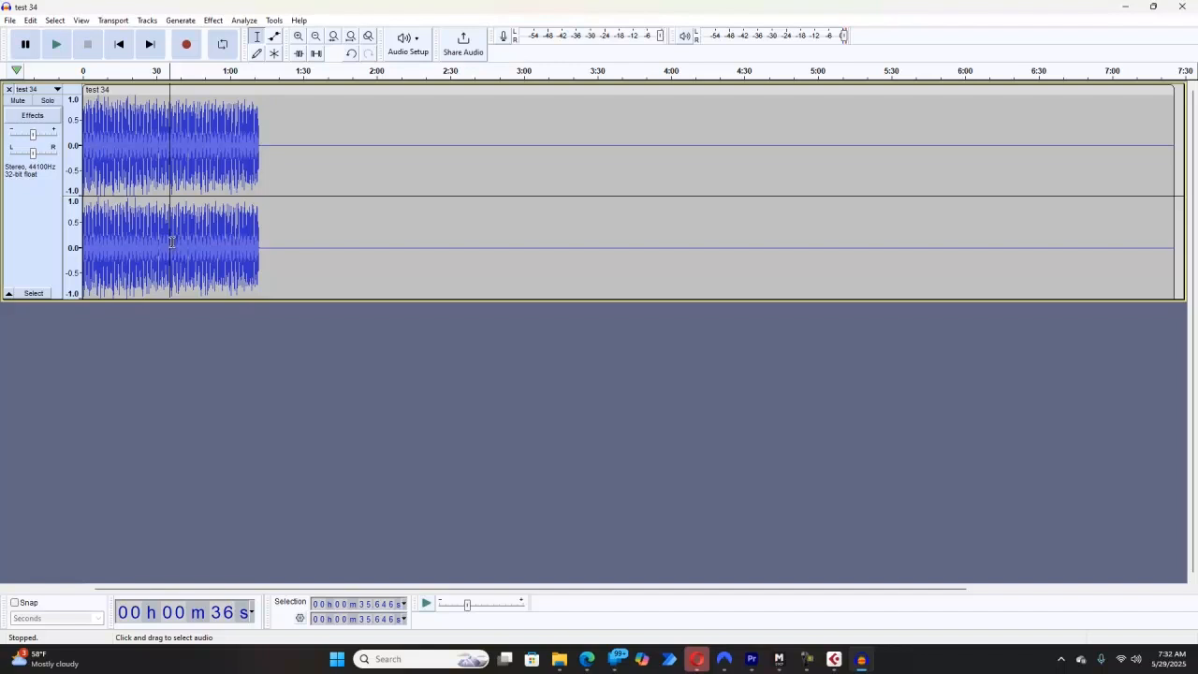
# Select the audio up to about 1:17, try starting Master Assistant listening in Ozone 11 Elements, and close the effect without applying it
pyautogui.hotkey('ctrl', 'a')
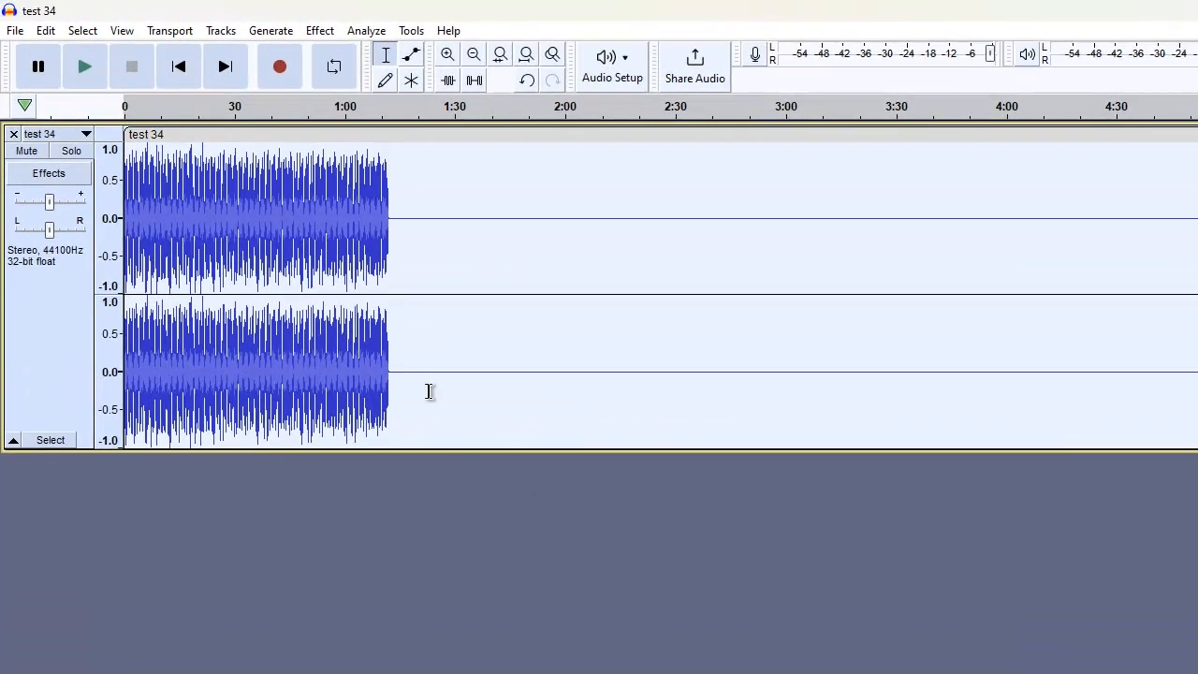
pyautogui.moveTo(407, 388); pyautogui.dragTo(3, 303)
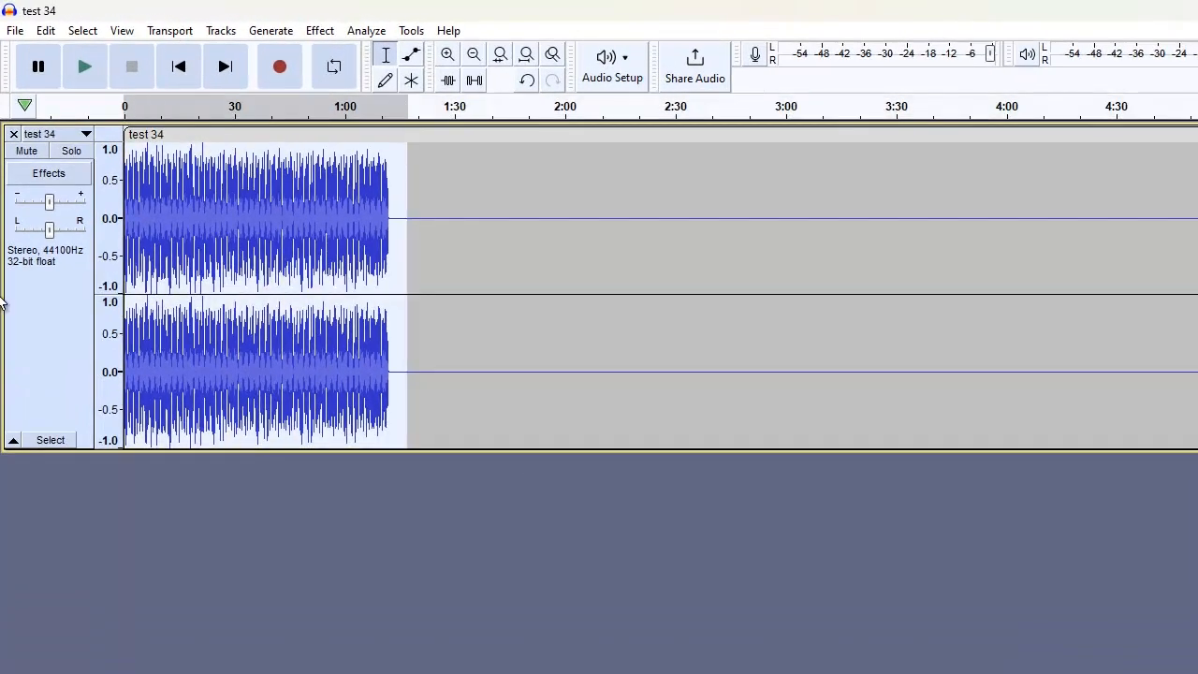
pyautogui.click(310, 33)
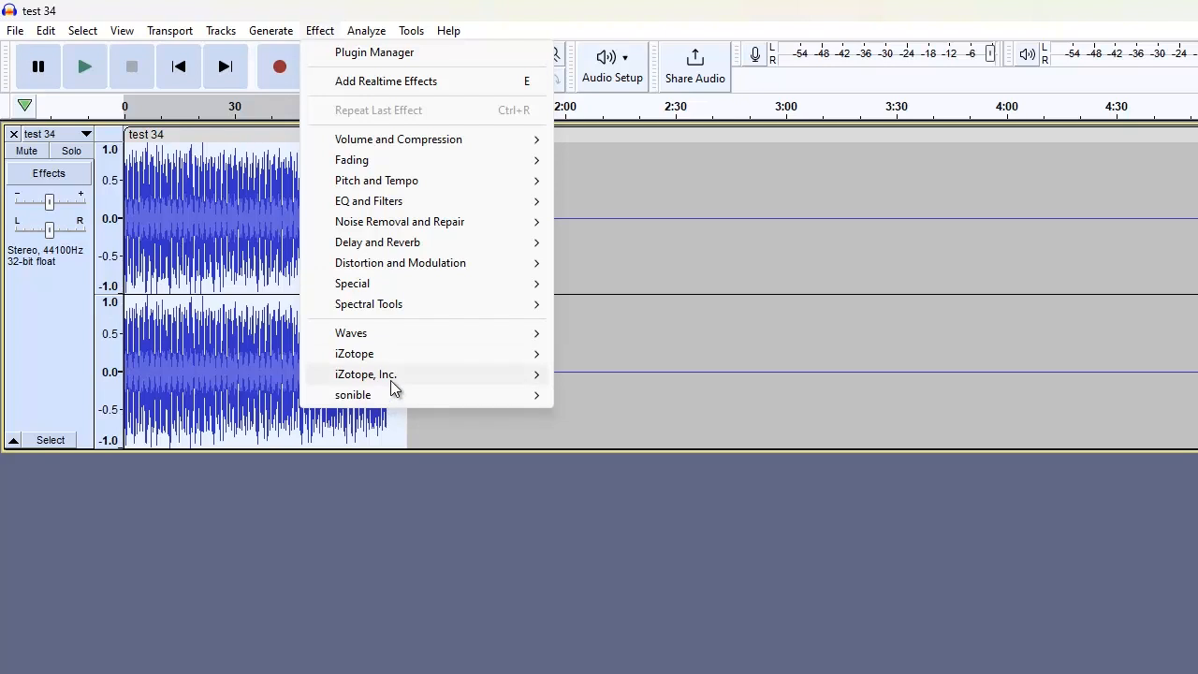
pyautogui.moveTo(408, 344)
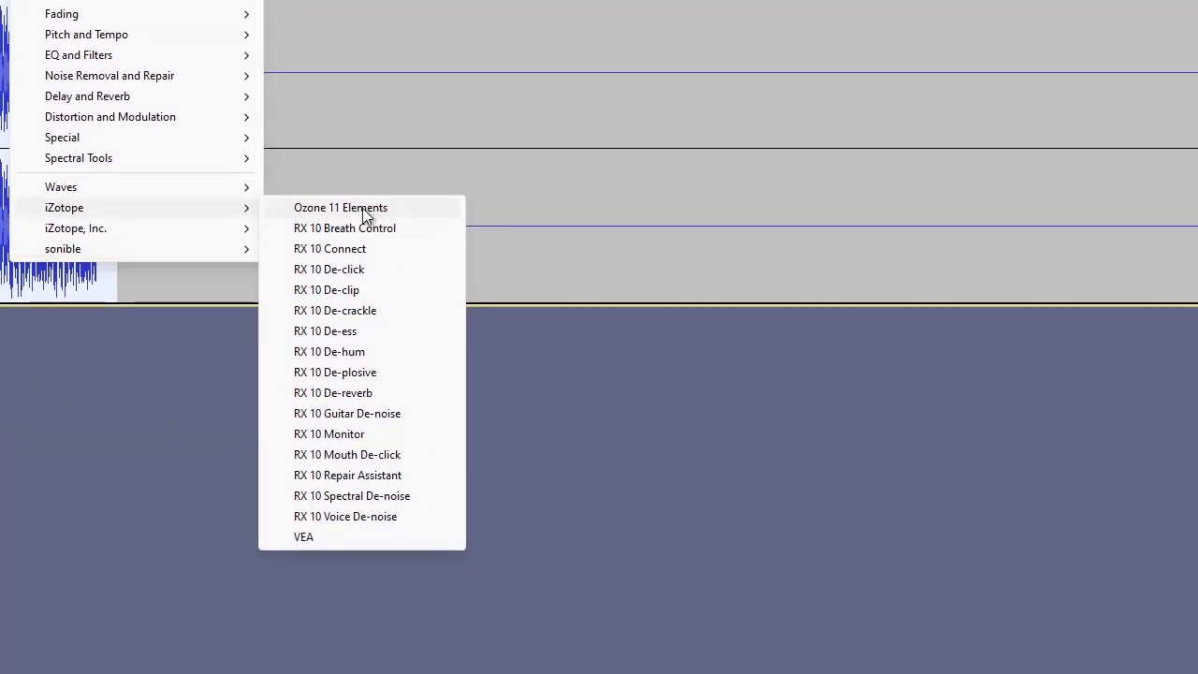
pyautogui.click(364, 214)
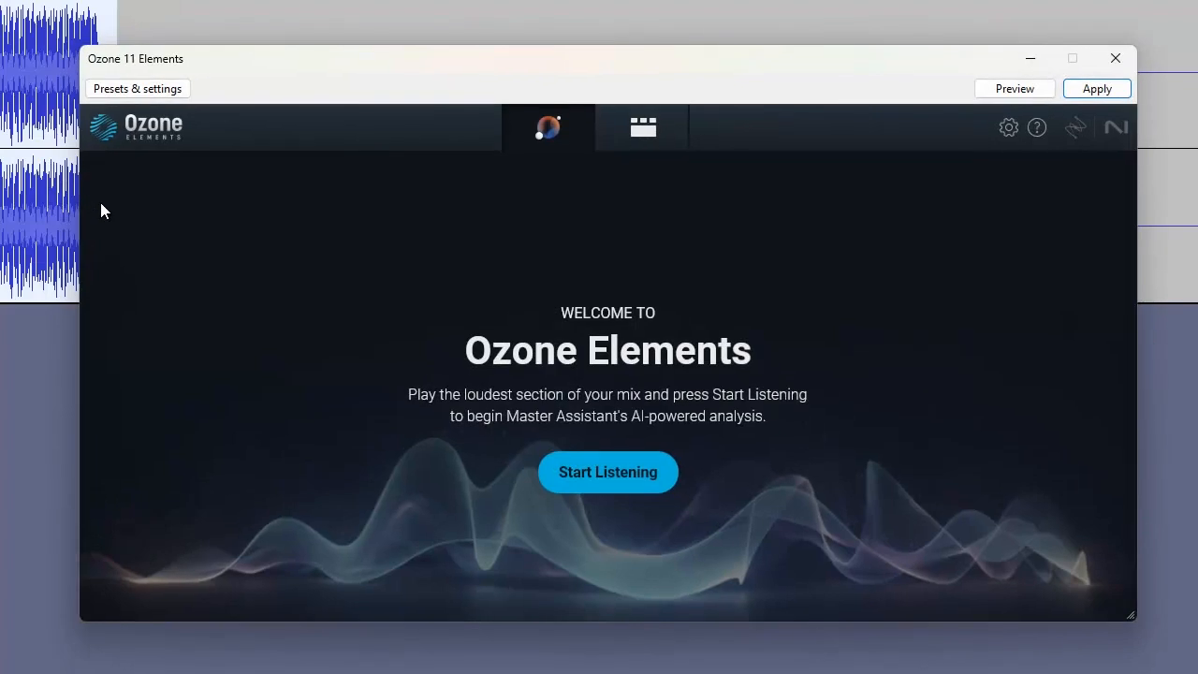
pyautogui.click(609, 470)
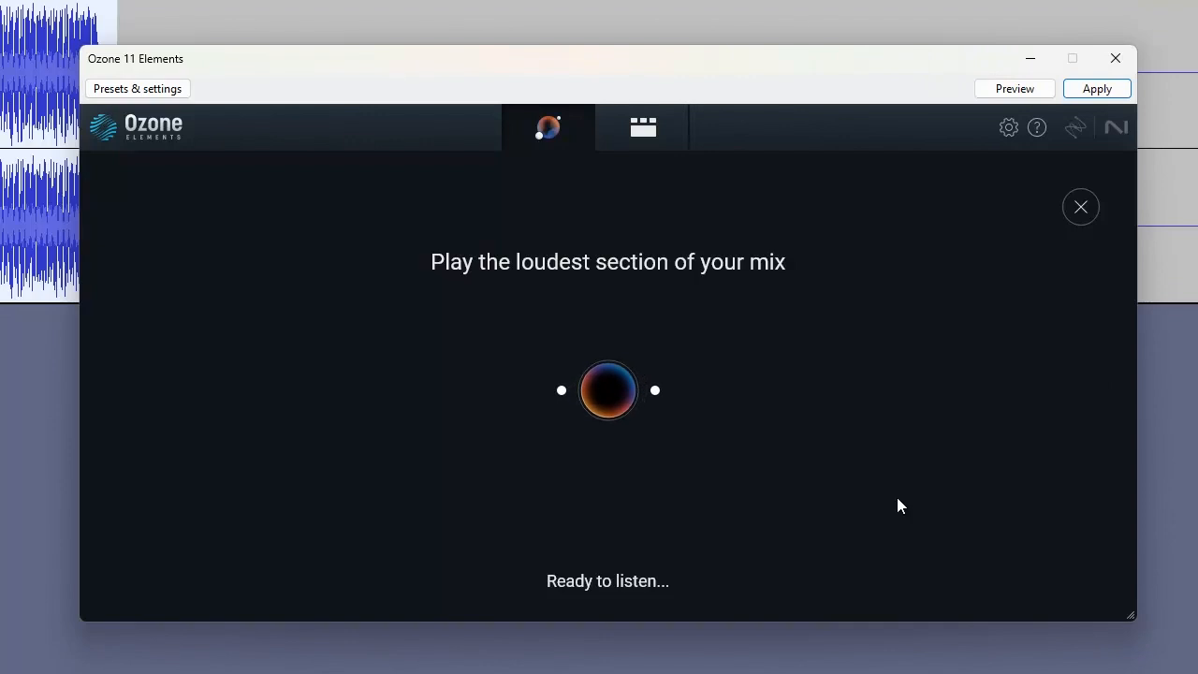
pyautogui.click(1081, 207)
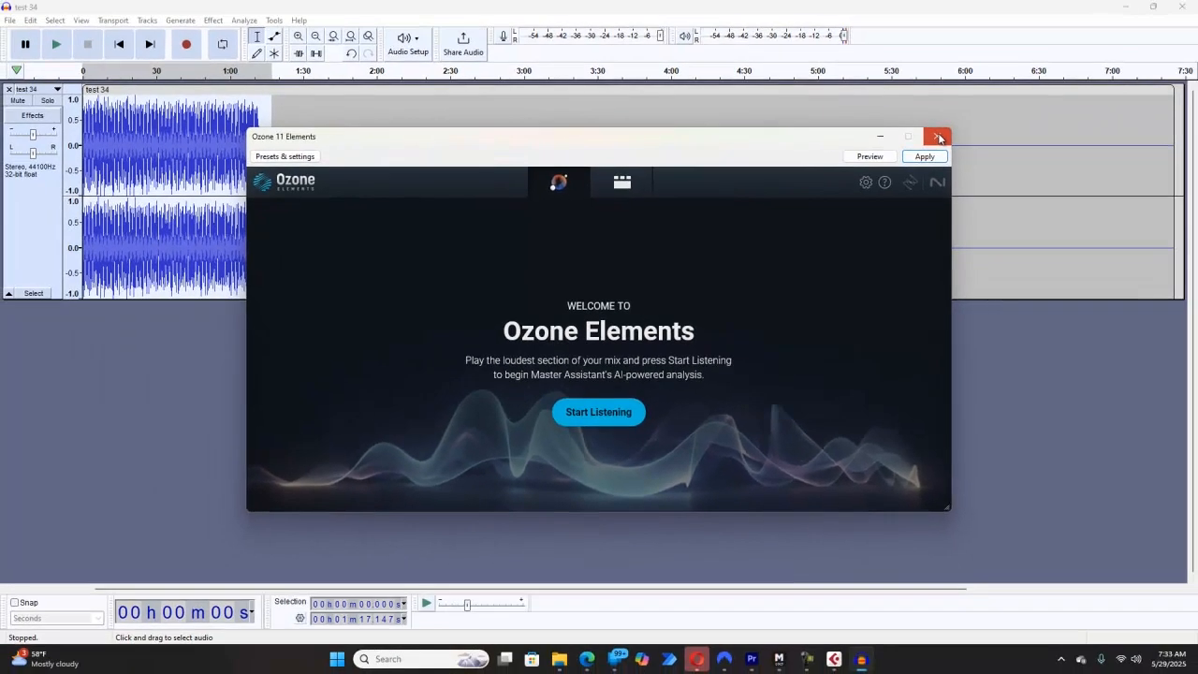
pyautogui.click(1015, 103)
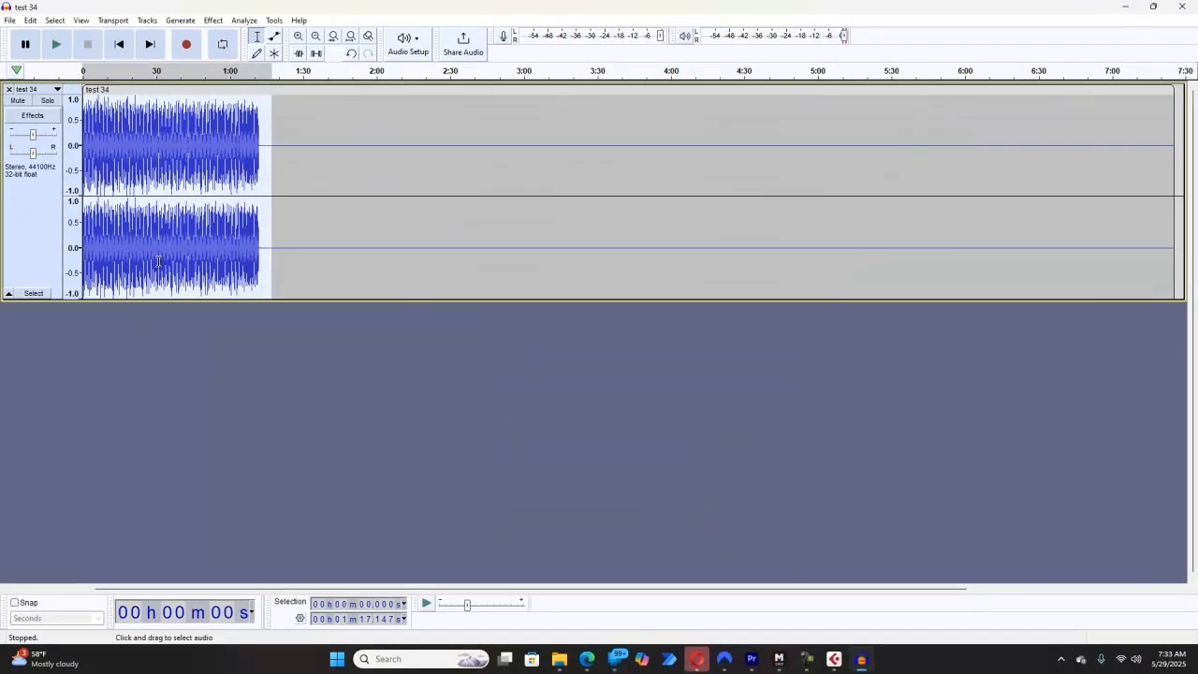
# Play the track from about 35 seconds, check the effects list while it plays, and stop playback
pyautogui.click(77, 224)
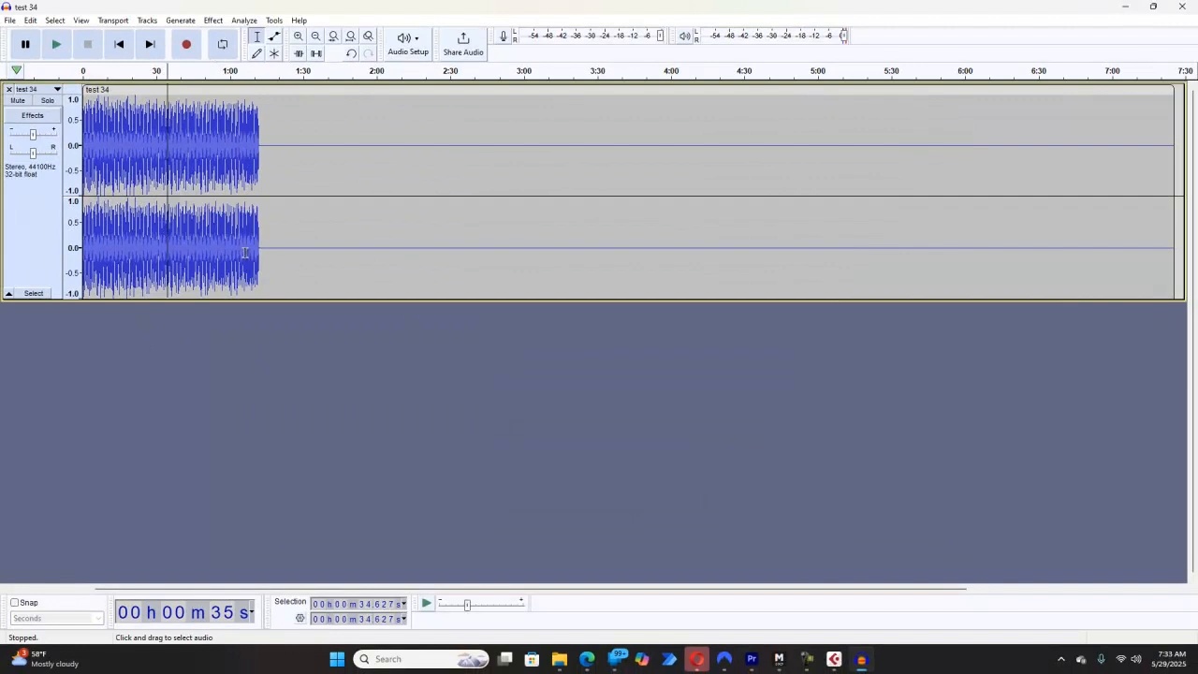
pyautogui.press('space')
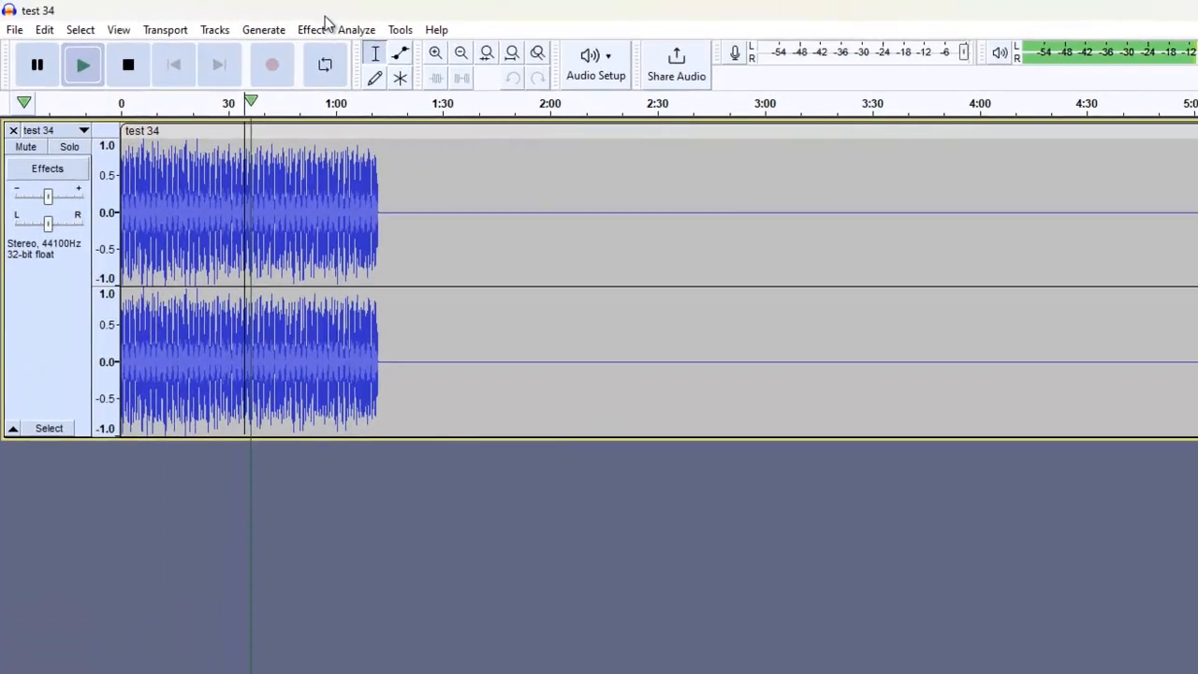
pyautogui.click(364, 31)
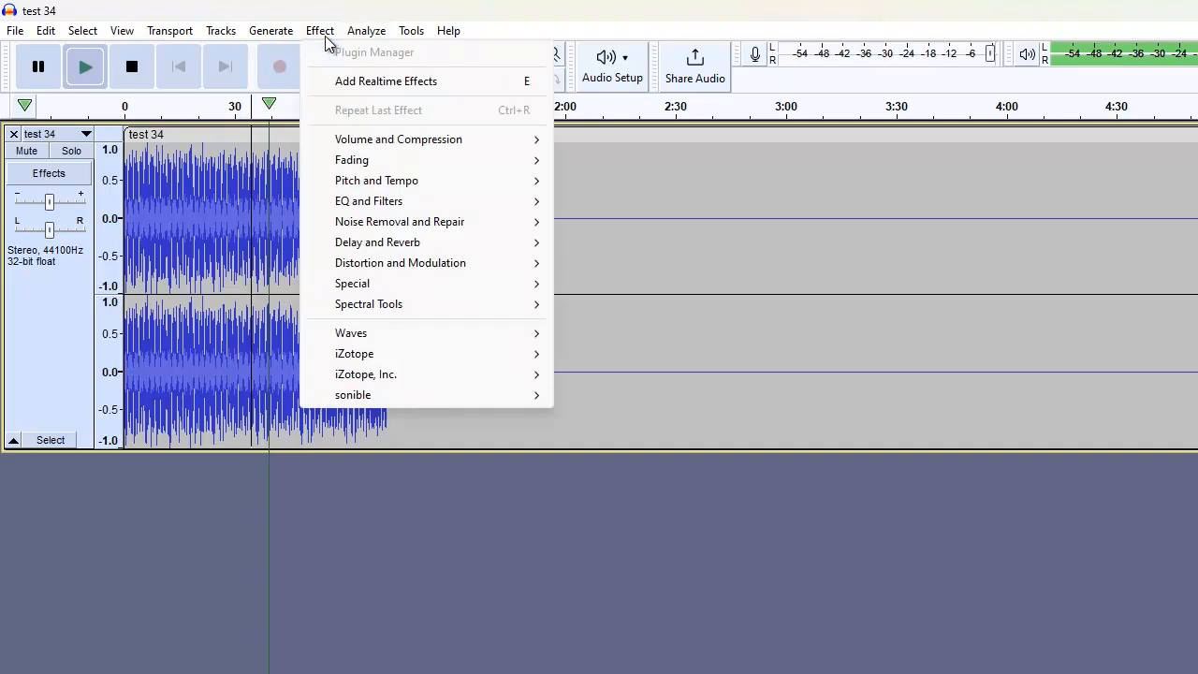
pyautogui.click(325, 34)
pyautogui.press('space')
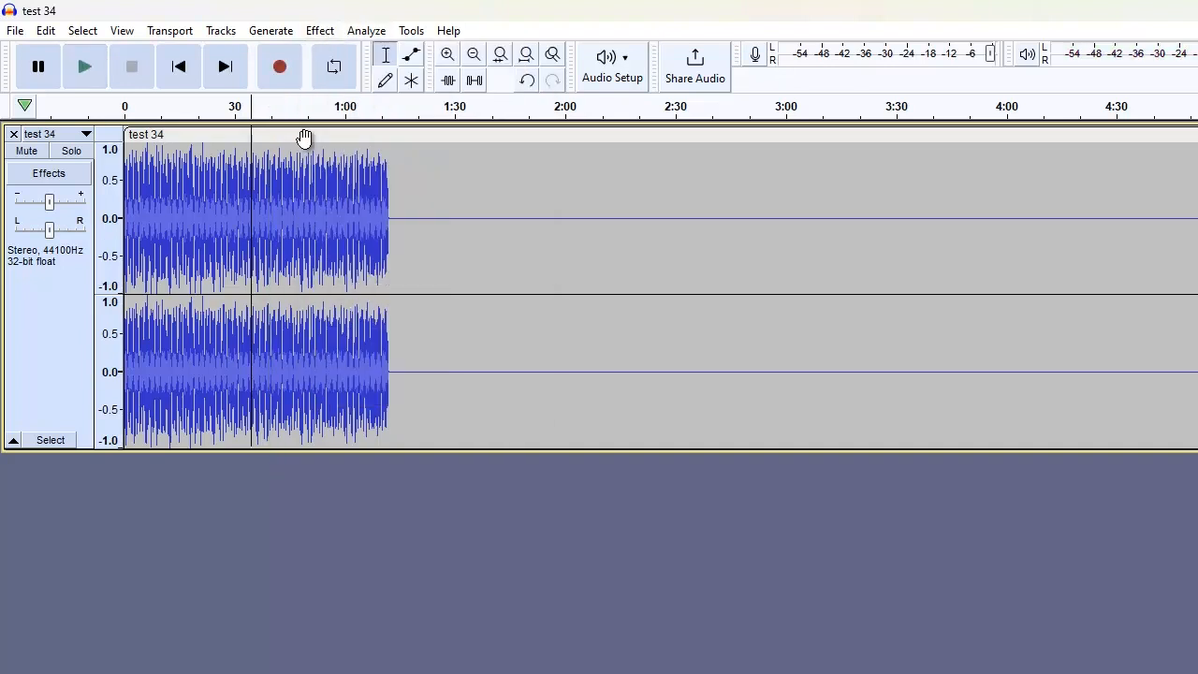
# Select the music from the start to about 1:14, load Ozone 11 Elements on it, and preview the sound
pyautogui.moveTo(397, 351); pyautogui.dragTo(98, 290)
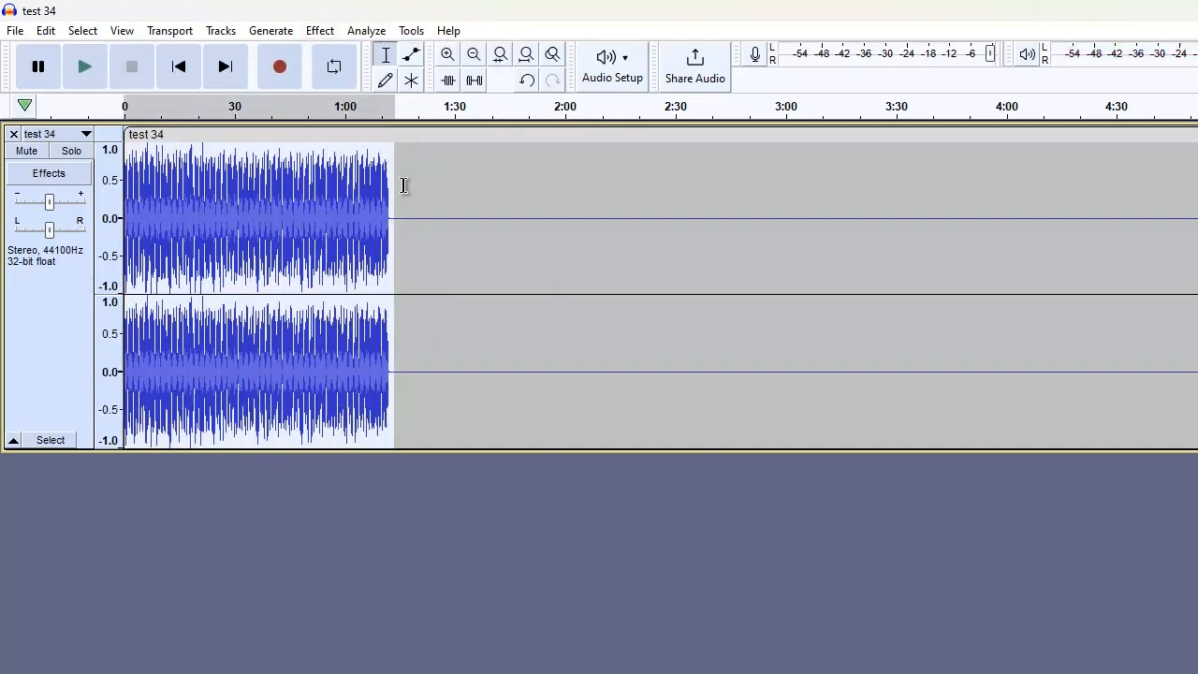
pyautogui.click(365, 30)
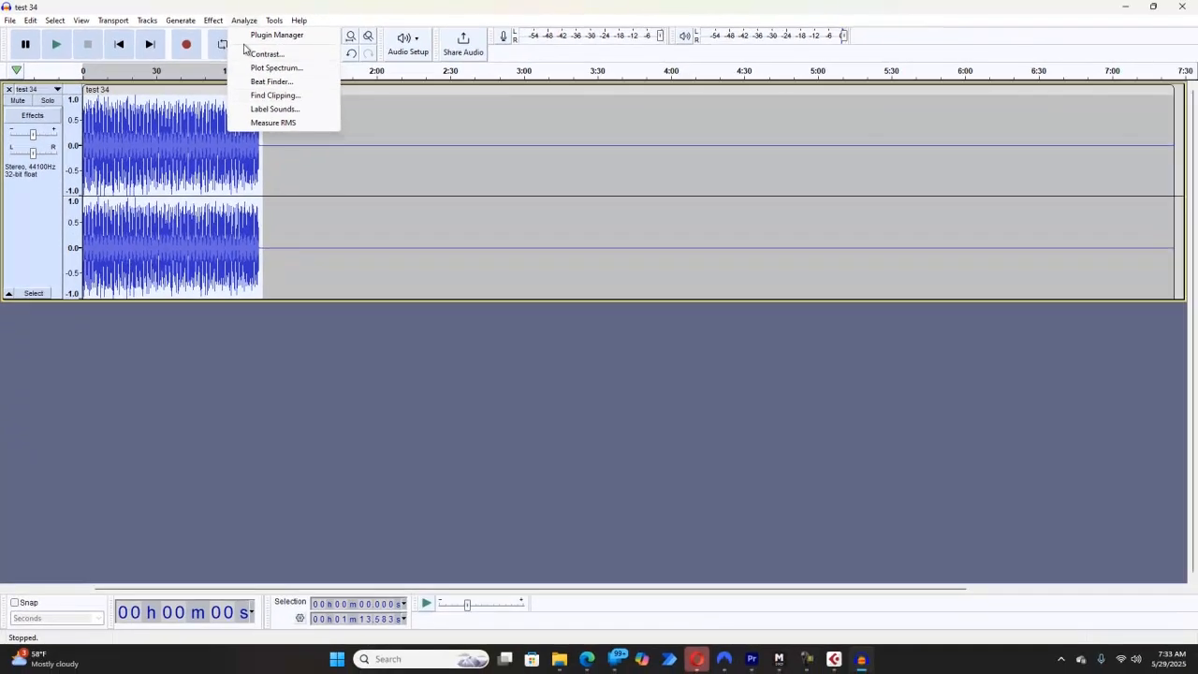
pyautogui.moveTo(326, 33)
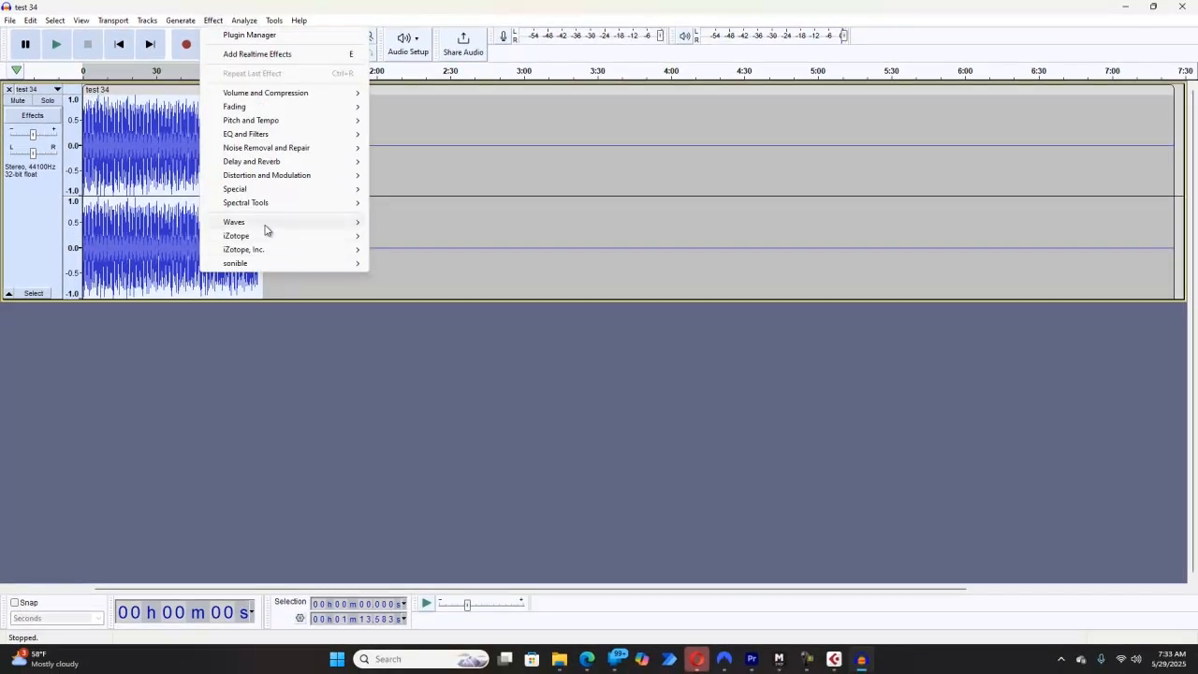
pyautogui.moveTo(268, 240)
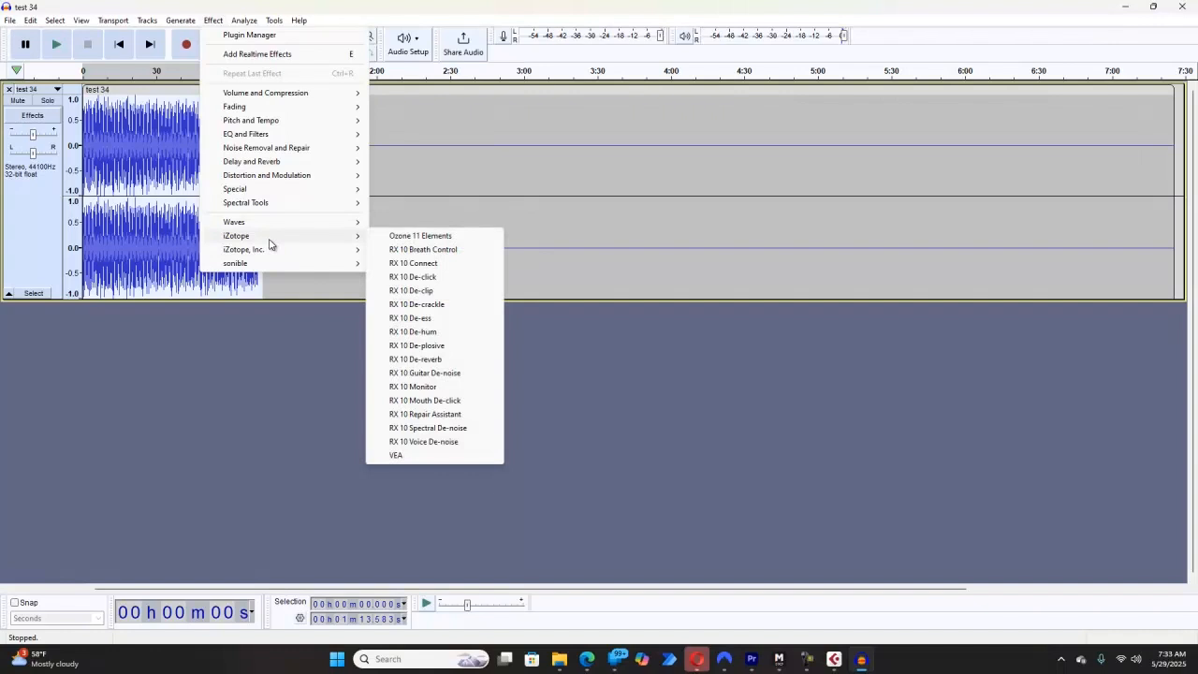
pyautogui.click(443, 238)
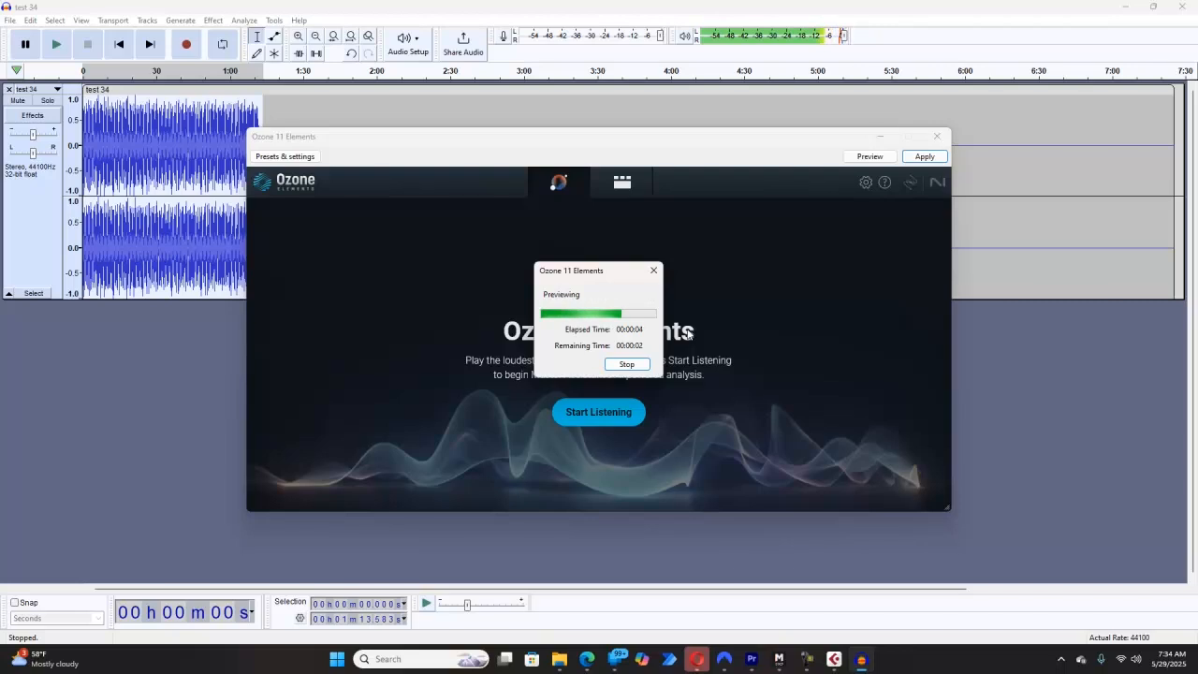
pyautogui.click(623, 365)
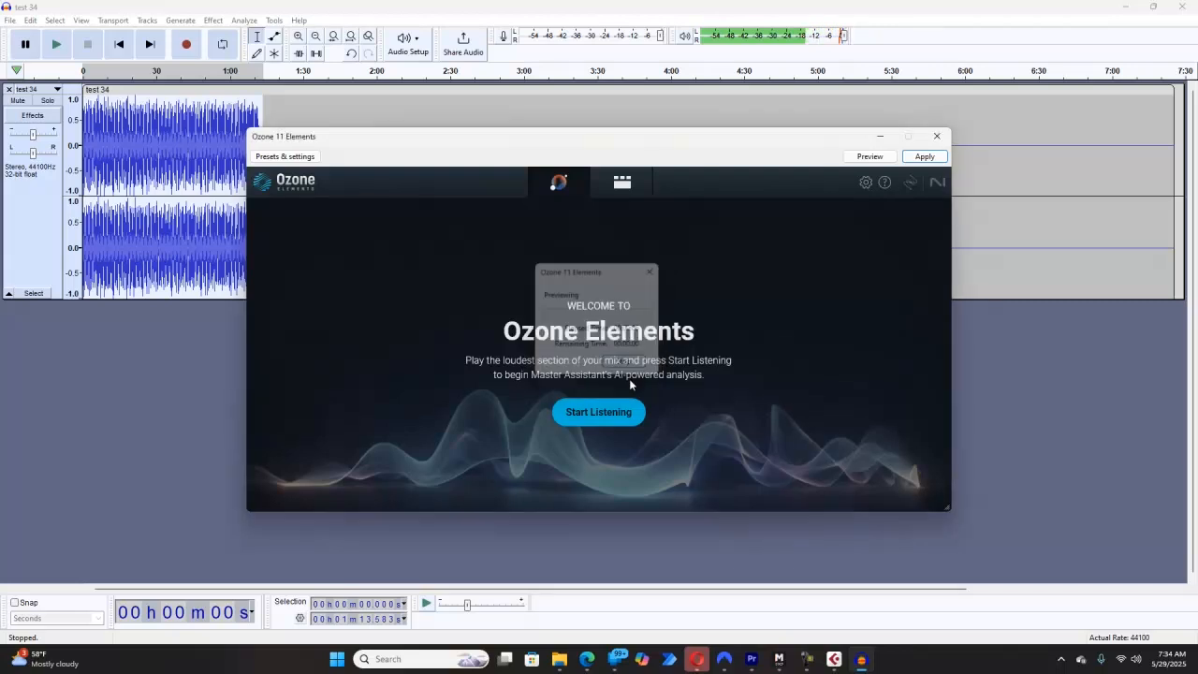
# Try Master Assistant's analysis on the previewed audio, cancel it, close Ozone 11 Elements, and place the cursor at about 22 seconds
pyautogui.click(597, 415)
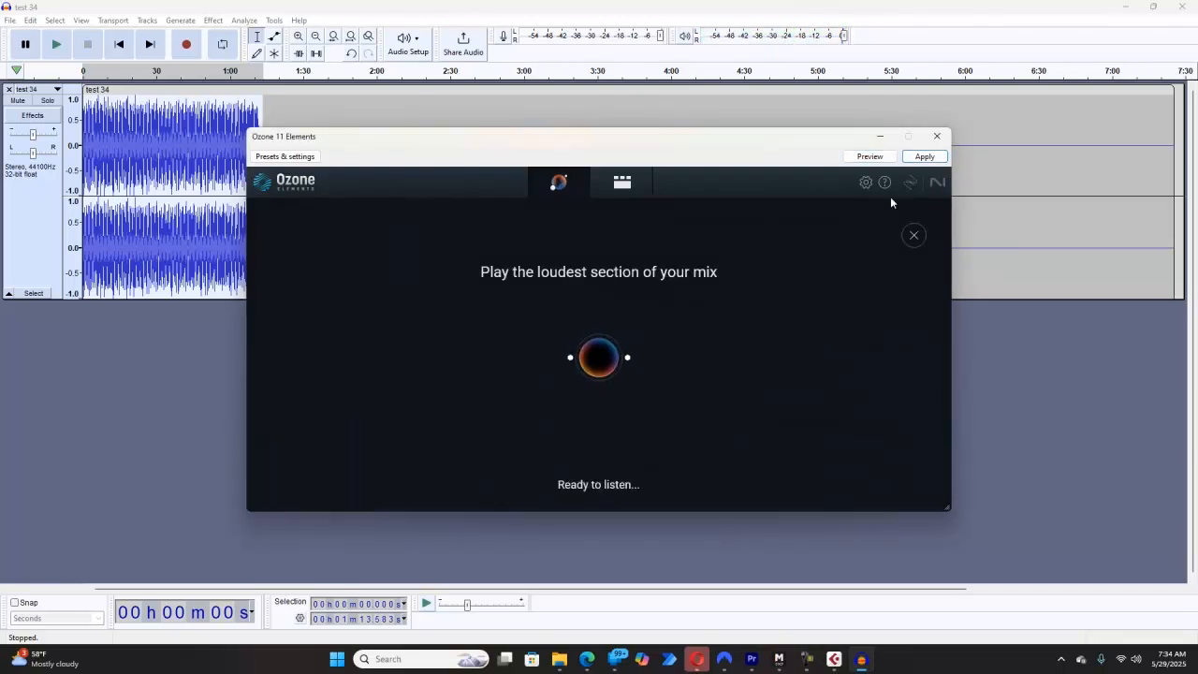
pyautogui.click(870, 157)
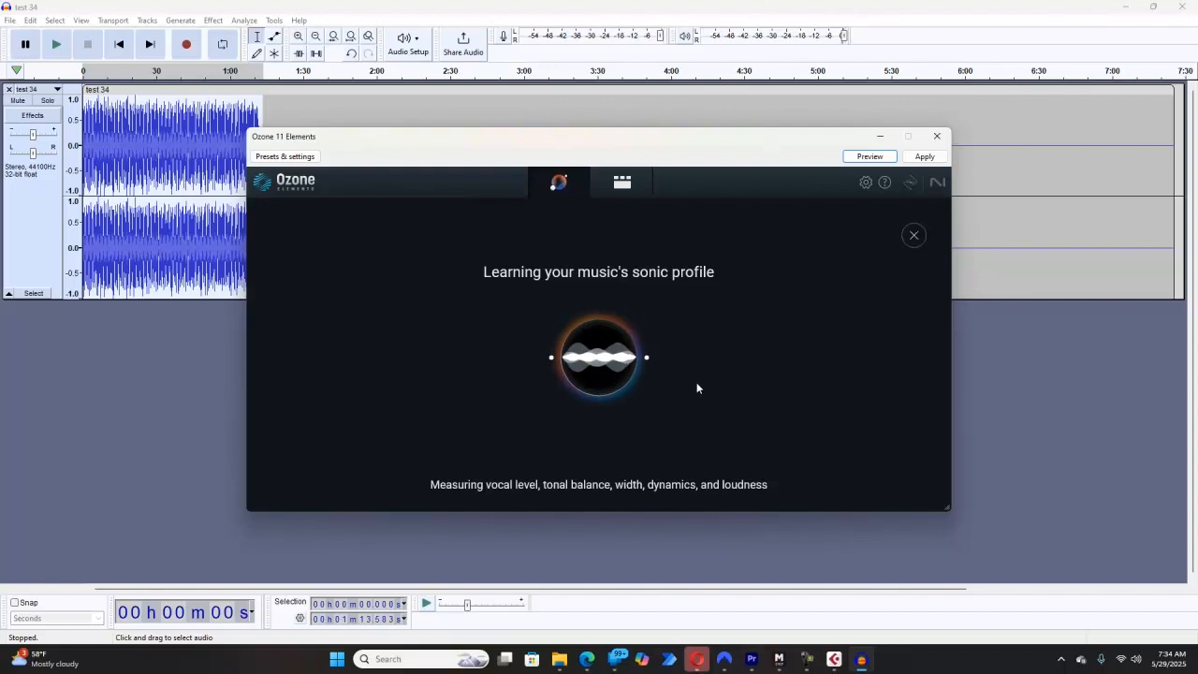
pyautogui.click(912, 241)
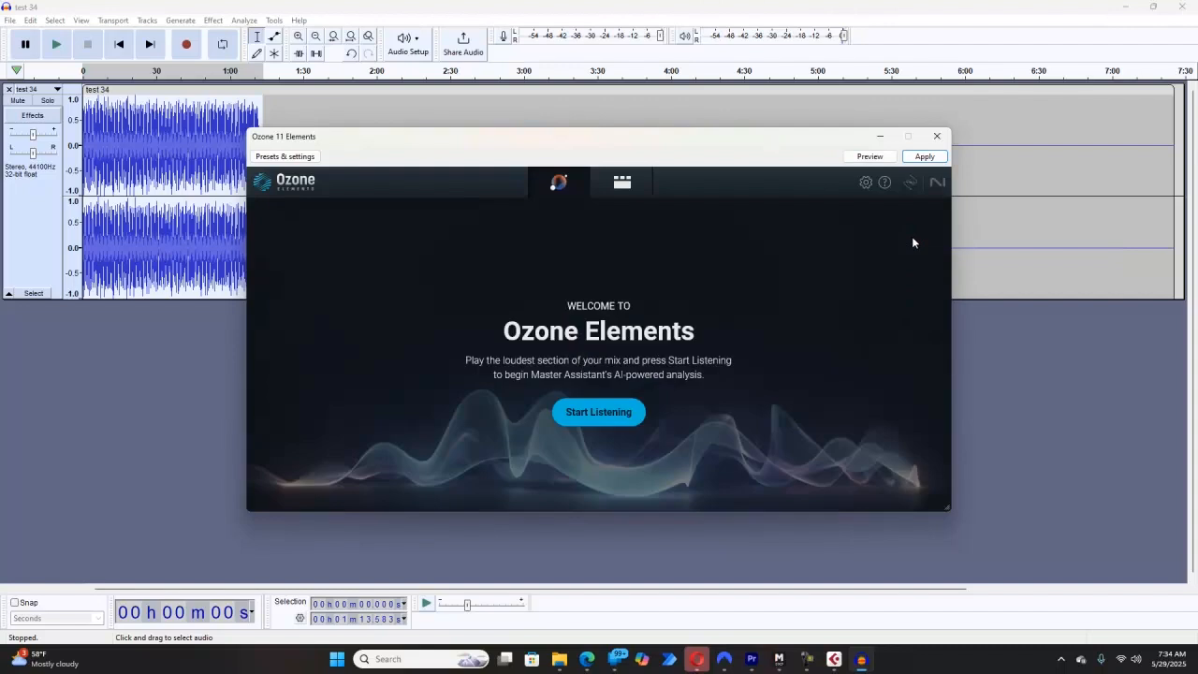
pyautogui.click(938, 137)
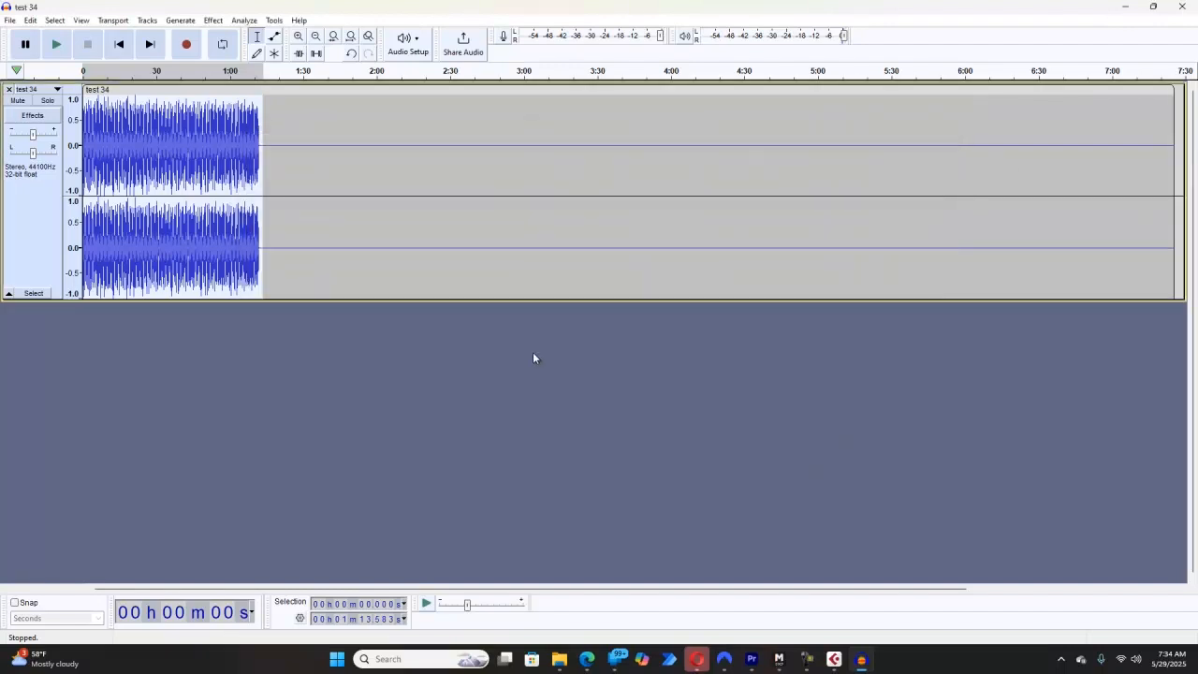
pyautogui.click(139, 208)
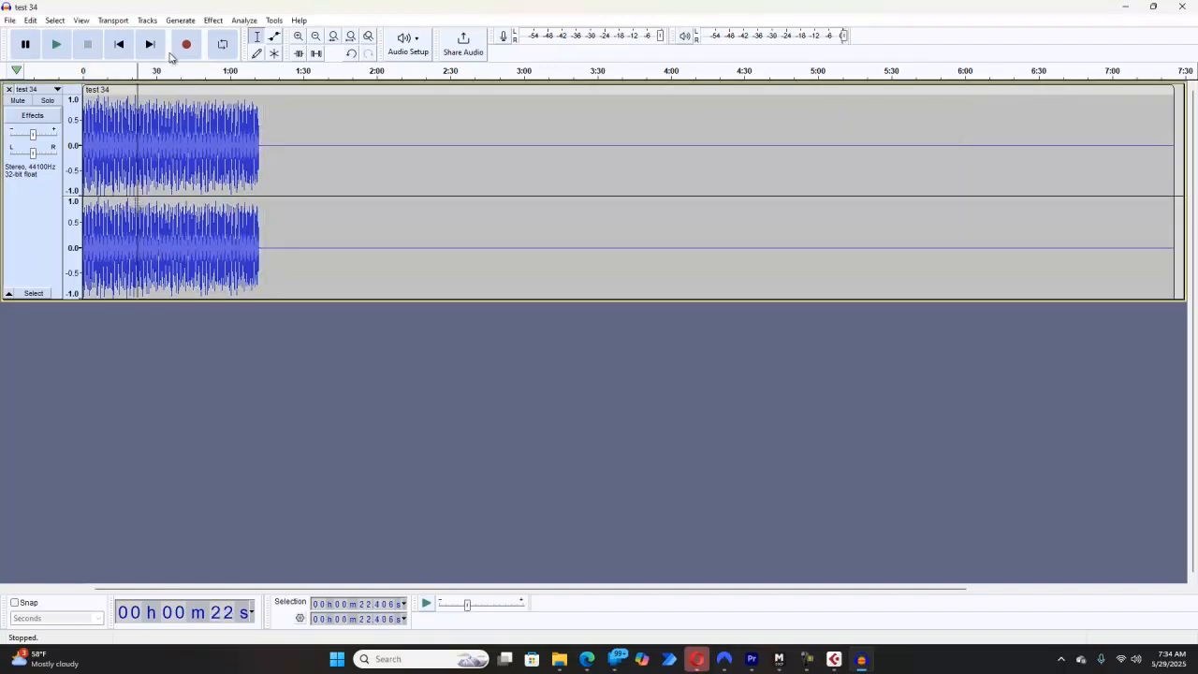
# Select the audio of the test 34 track from the start to about 1:16
pyautogui.click(214, 20)
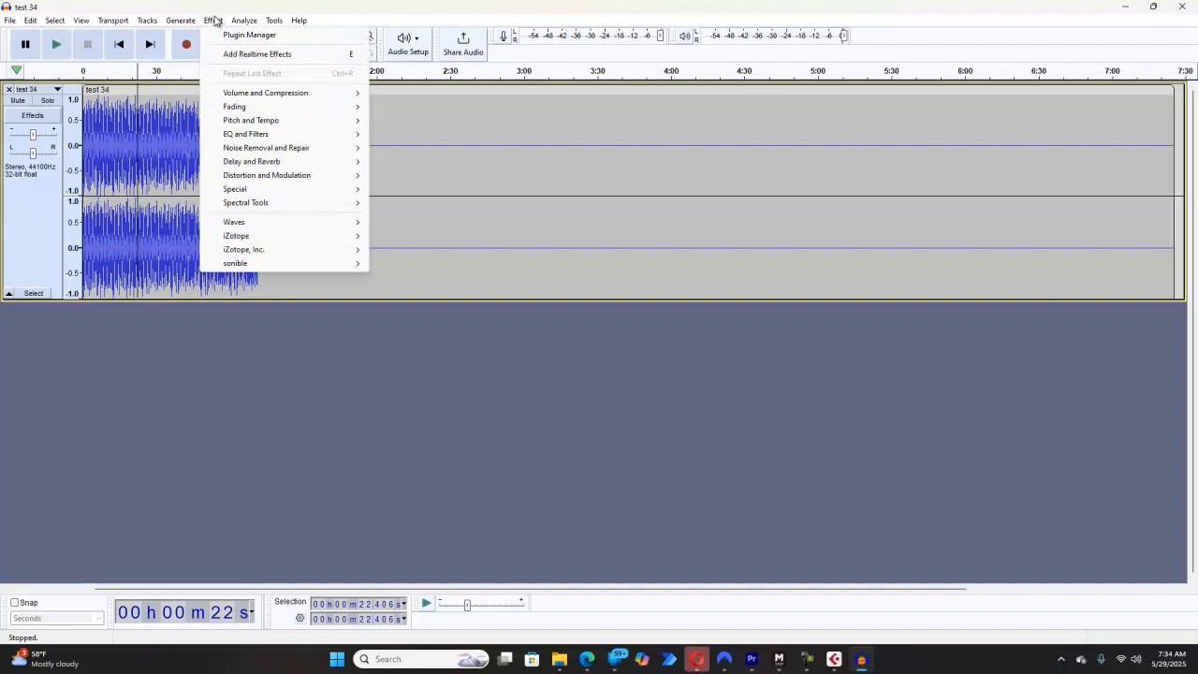
pyautogui.click(174, 283)
pyautogui.click(44, 230)
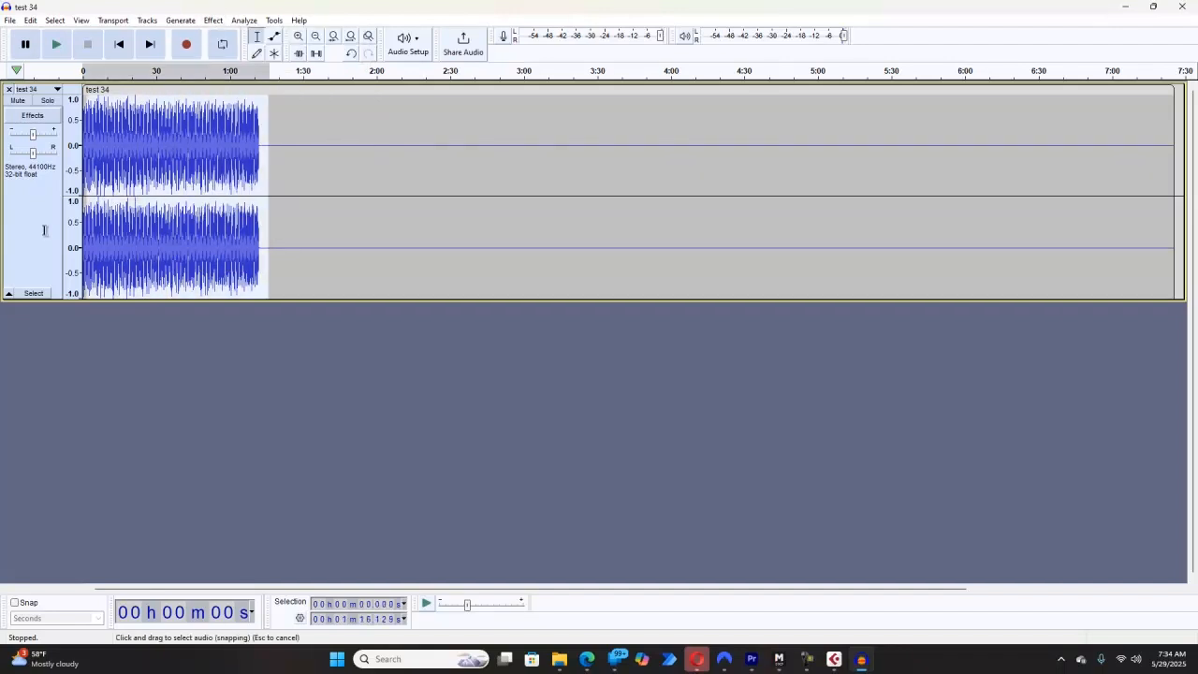
# Switch to Music Maker and look through its list of soundpools, from the hip-hop to the trap collections
pyautogui.click(1129, 8)
pyautogui.click(782, 661)
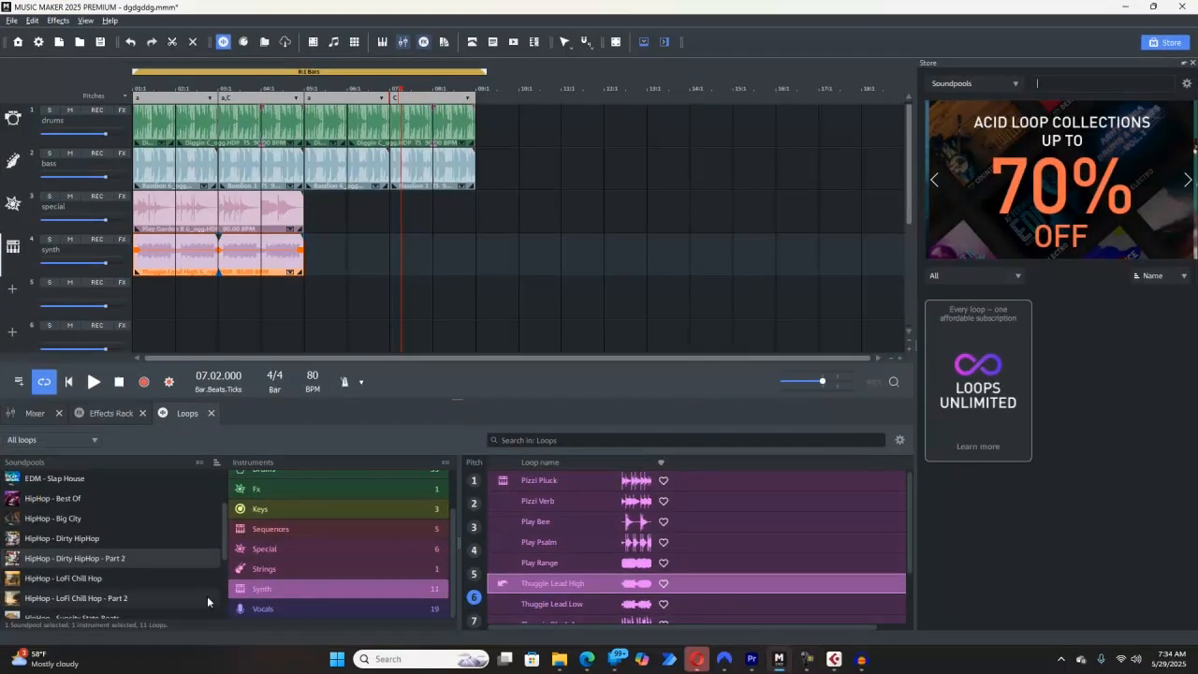
pyautogui.scroll(3, 168, 593)
pyautogui.scroll(-5, 166, 593)
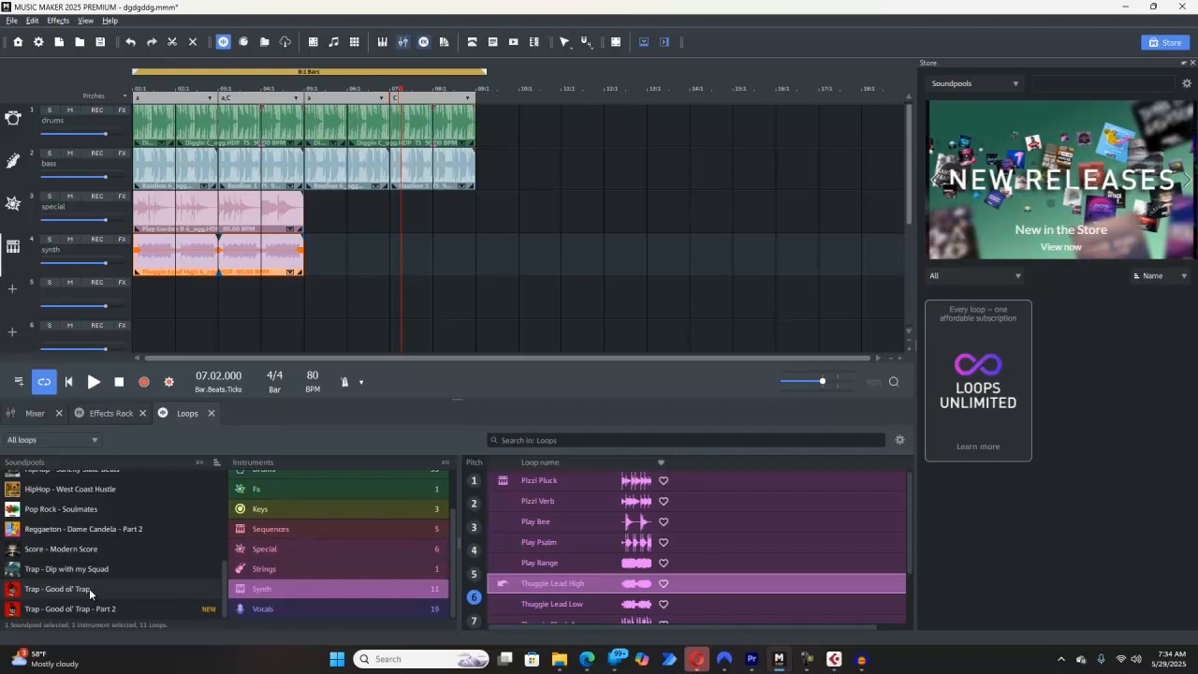
pyautogui.scroll(3, 89, 588)
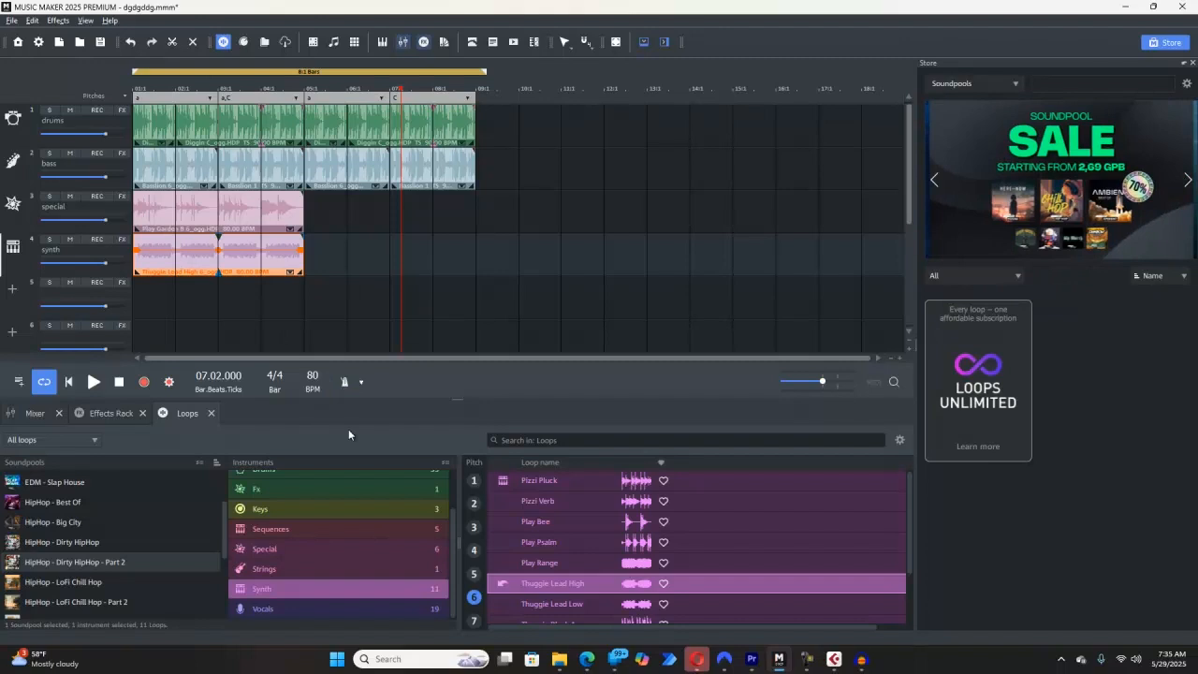
# Switch to the fun track project in Cubase Pro, view its arrangement, and minimize it
pyautogui.click(833, 658)
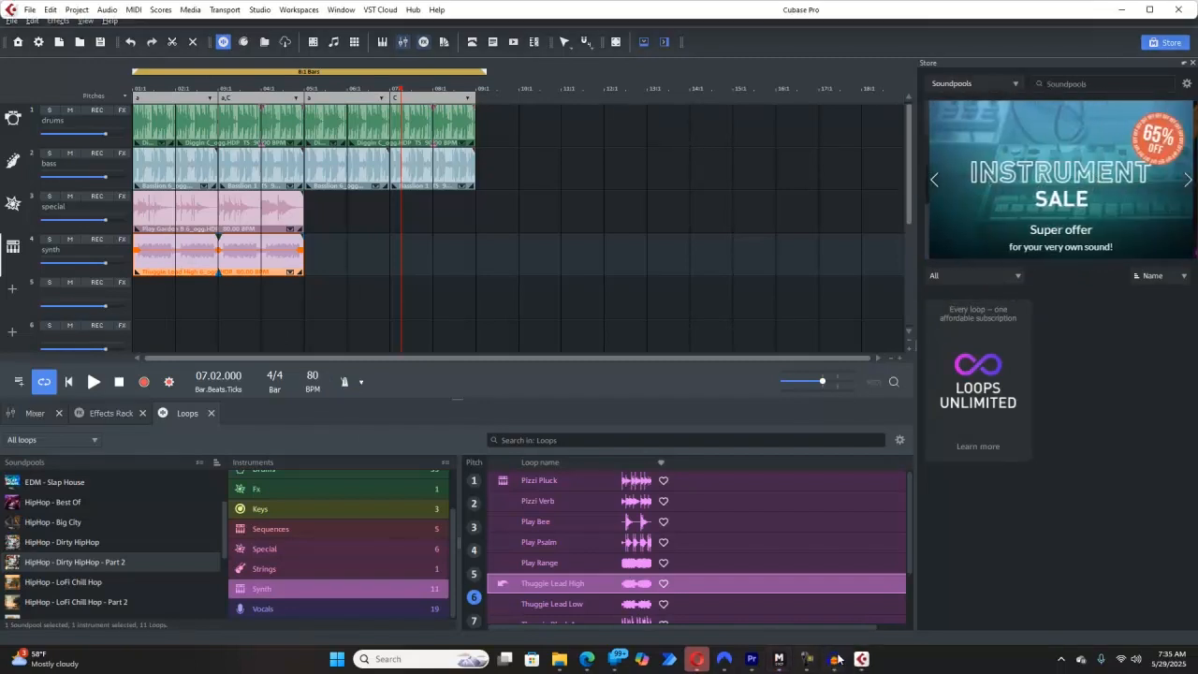
pyautogui.moveTo(863, 660)
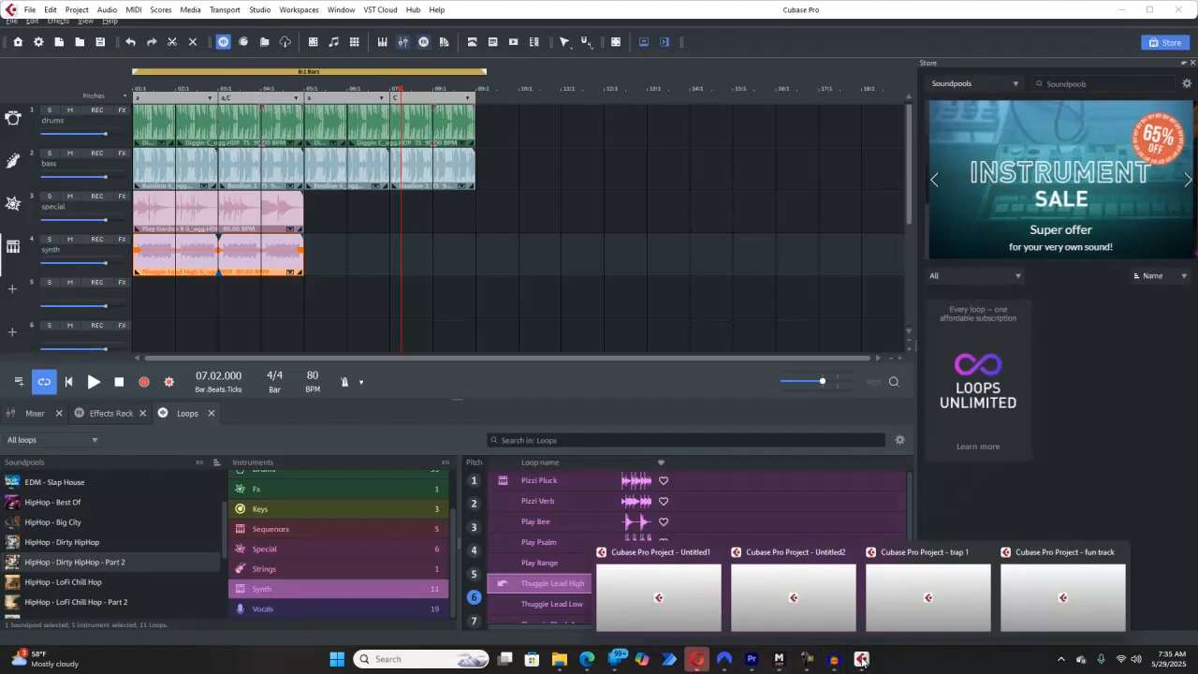
pyautogui.click(1041, 613)
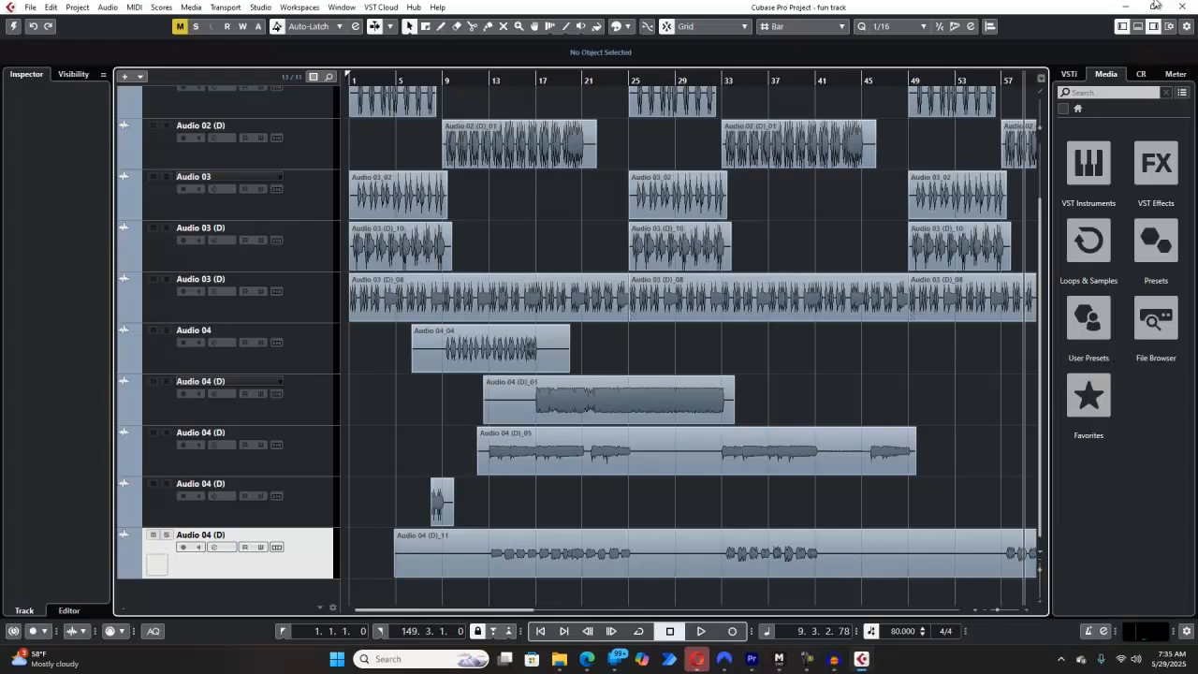
pyautogui.click(1125, 7)
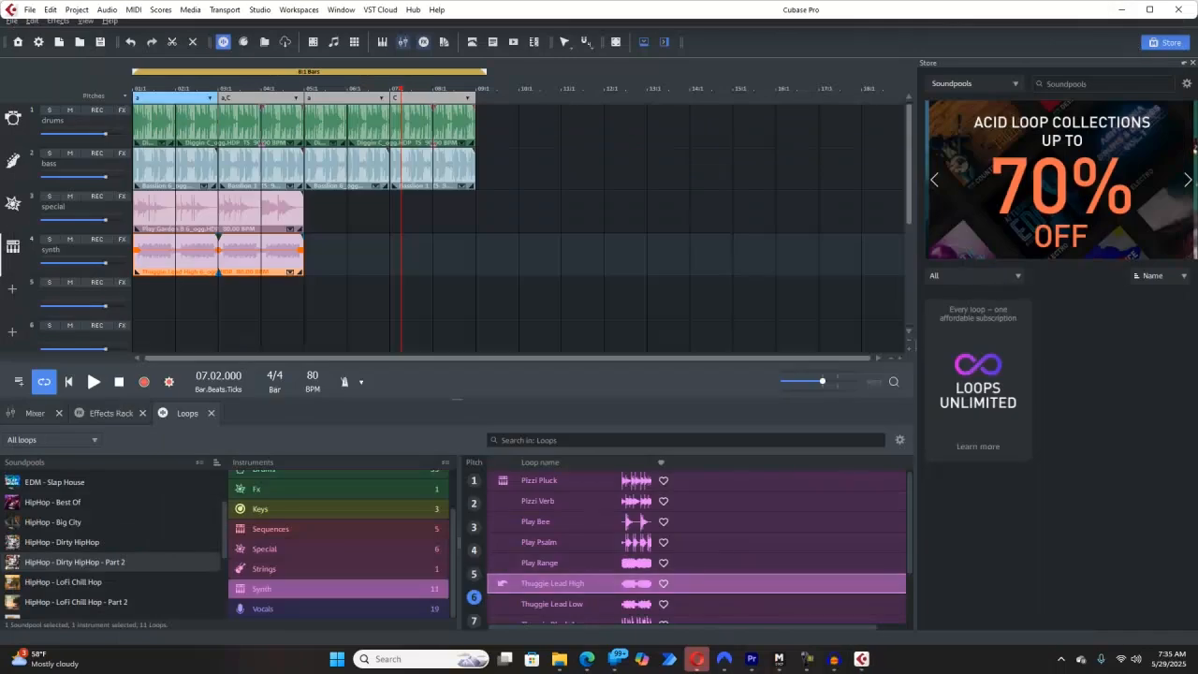
# Show the synth track's Effects Rack in Music Maker, view the effects chain presets, and close the list without choosing one
pyautogui.moveTo(559, 658)
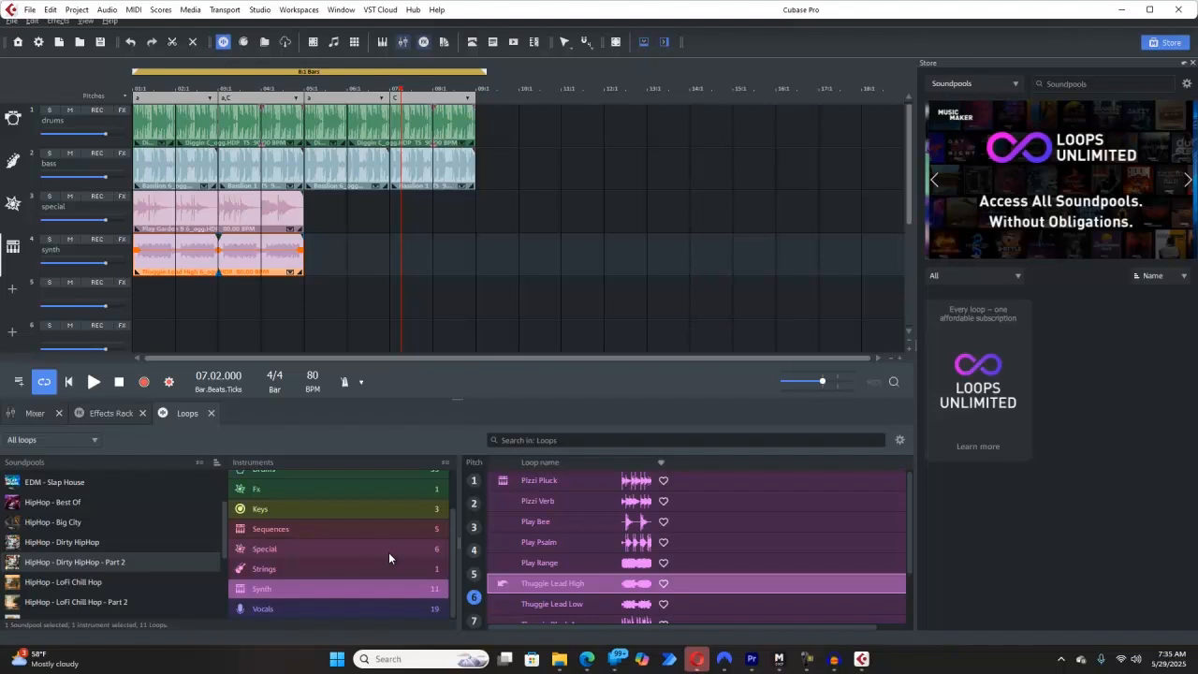
pyautogui.click(114, 412)
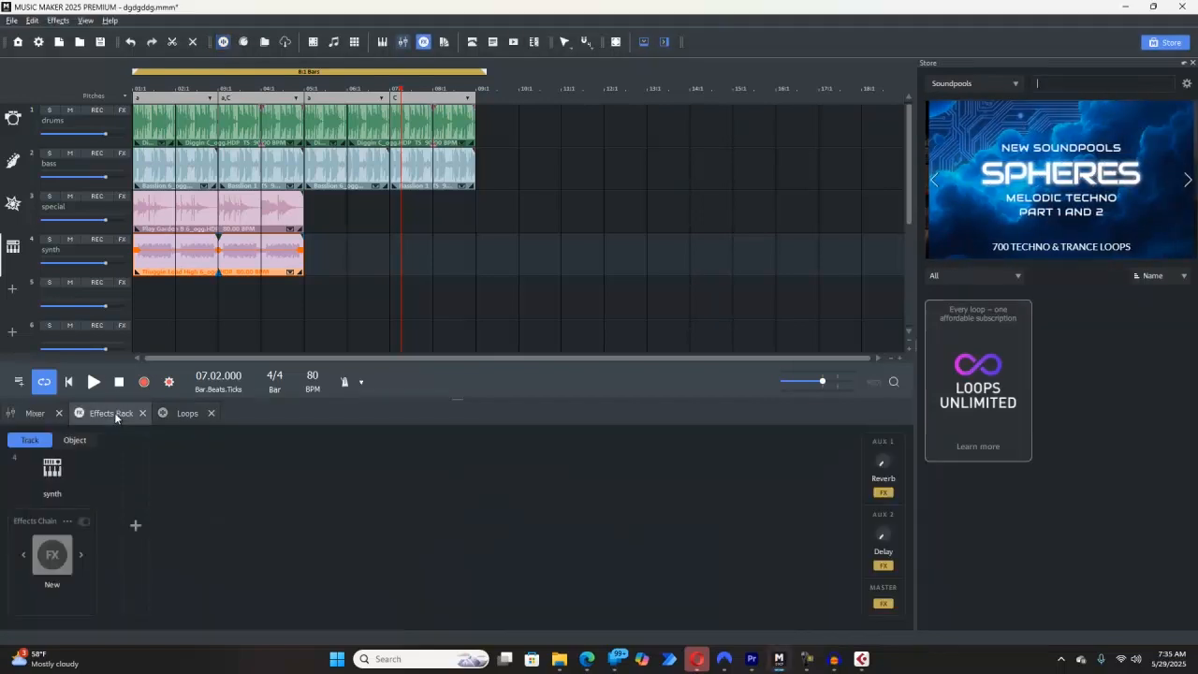
pyautogui.click(53, 556)
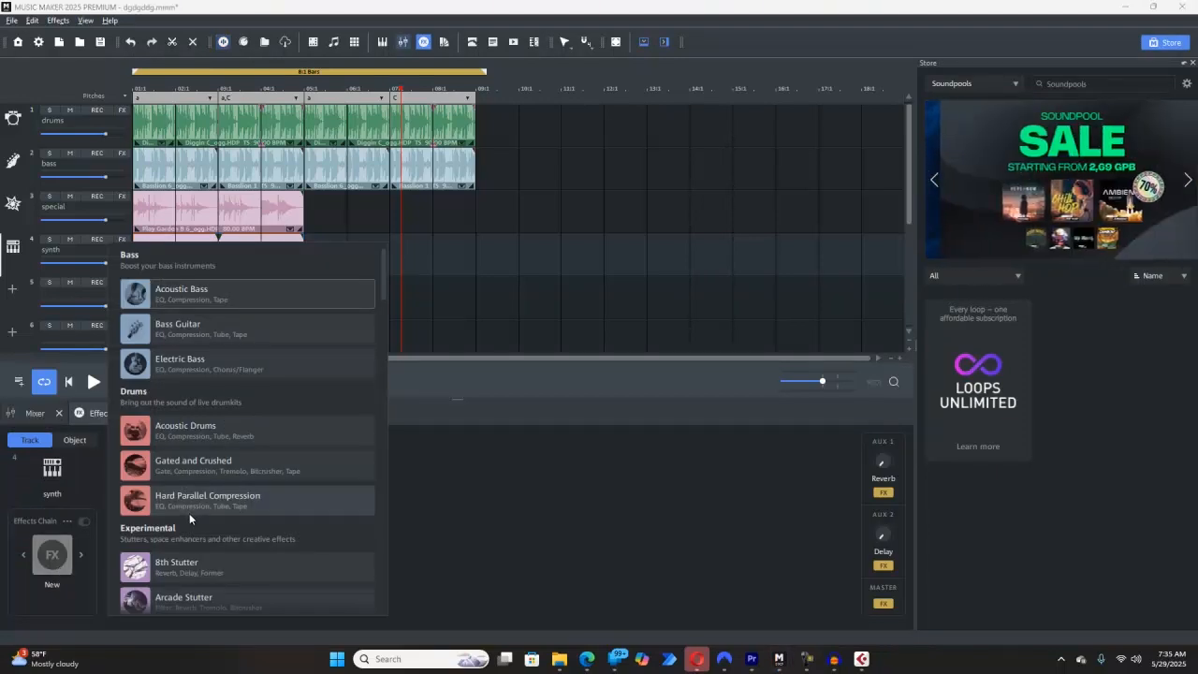
pyautogui.click(649, 508)
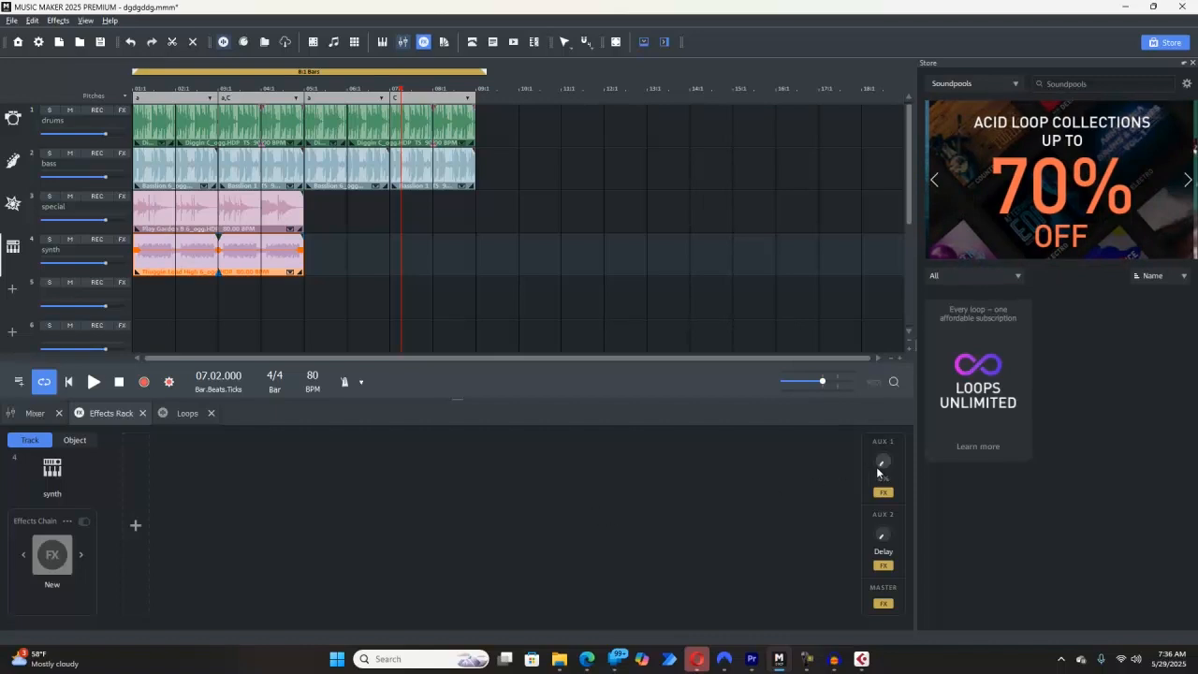
pyautogui.moveTo(891, 550)
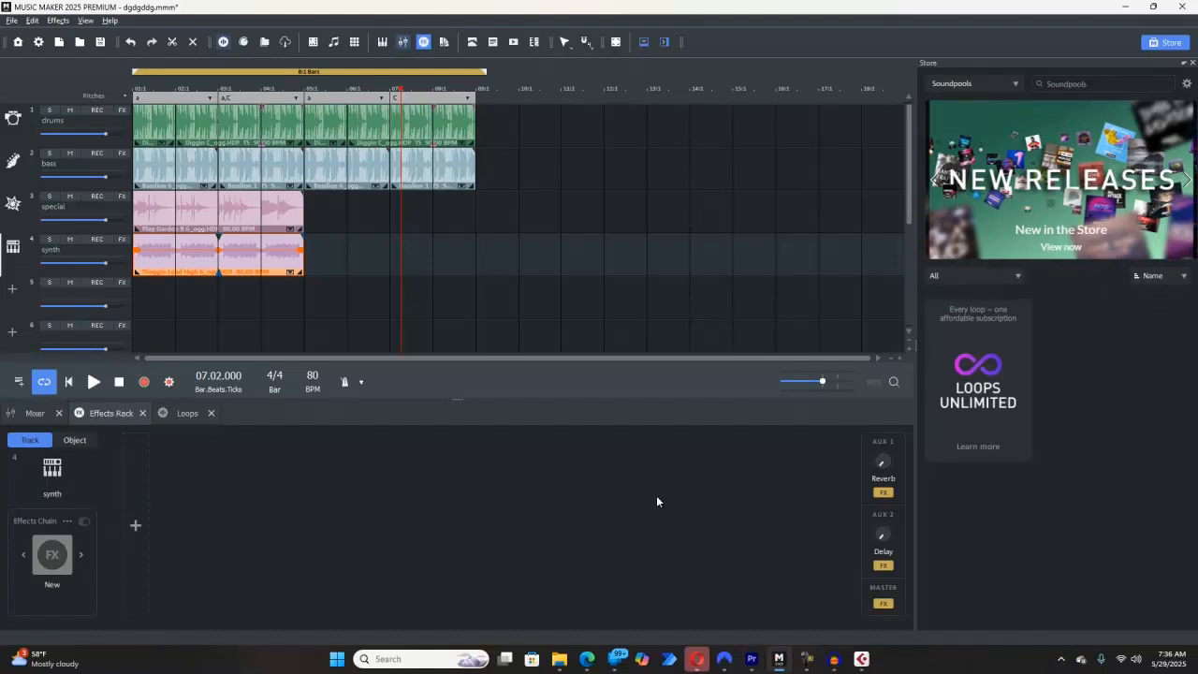